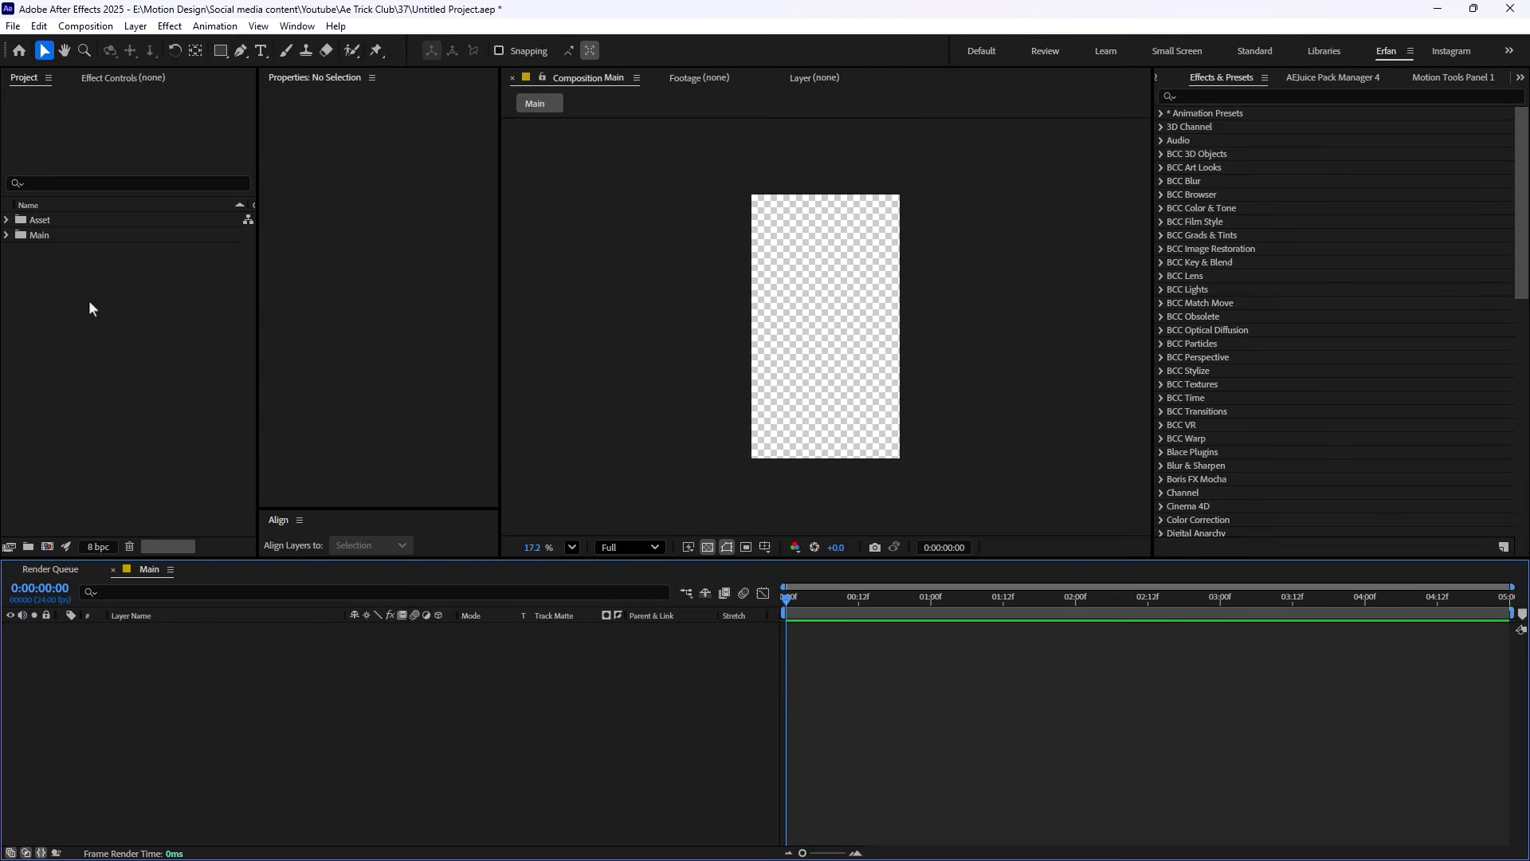
# Review the Main composition's size, frame rate and duration settings
pyautogui.click(73, 284)
pyautogui.click(8, 235)
pyautogui.rightClick(62, 252)
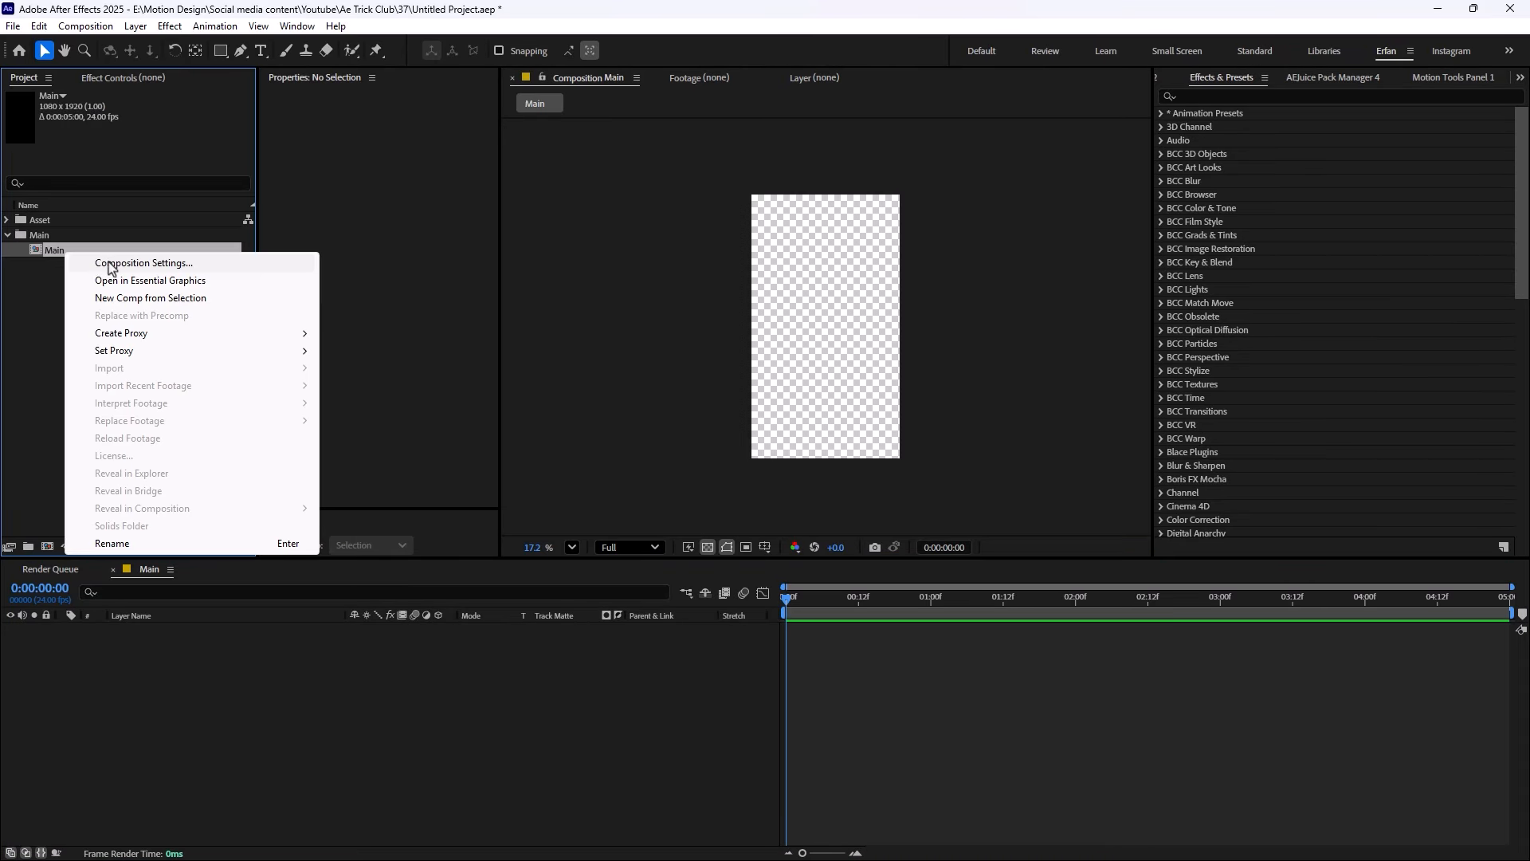
pyautogui.click(92, 259)
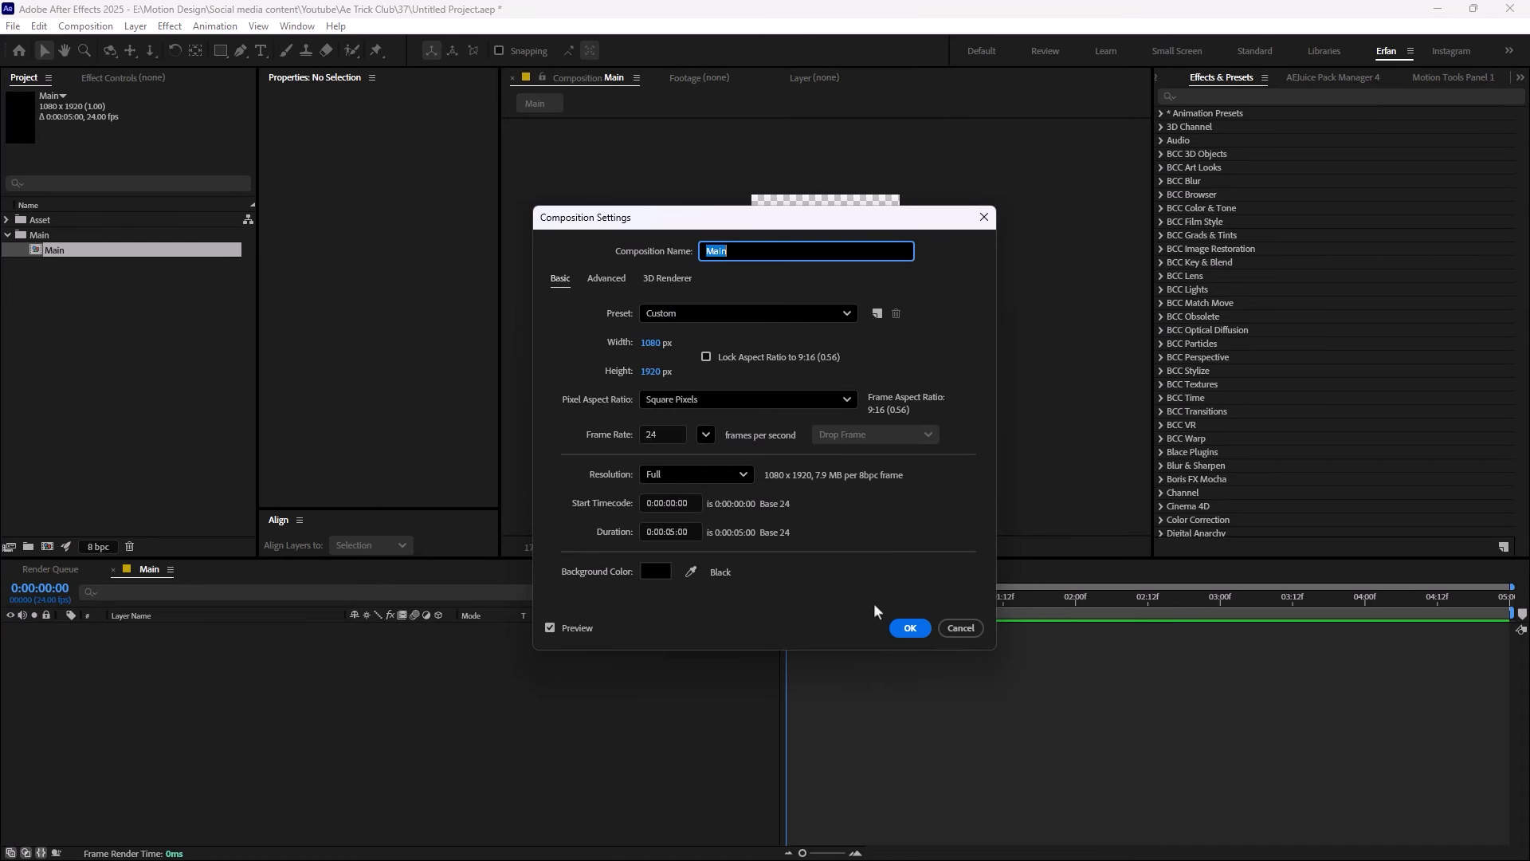
pyautogui.click(958, 628)
# Place the Color palette image from the Asset folder in the Main composition
pyautogui.click(71, 274)
pyautogui.click(8, 235)
pyautogui.click(7, 220)
pyautogui.click(68, 250)
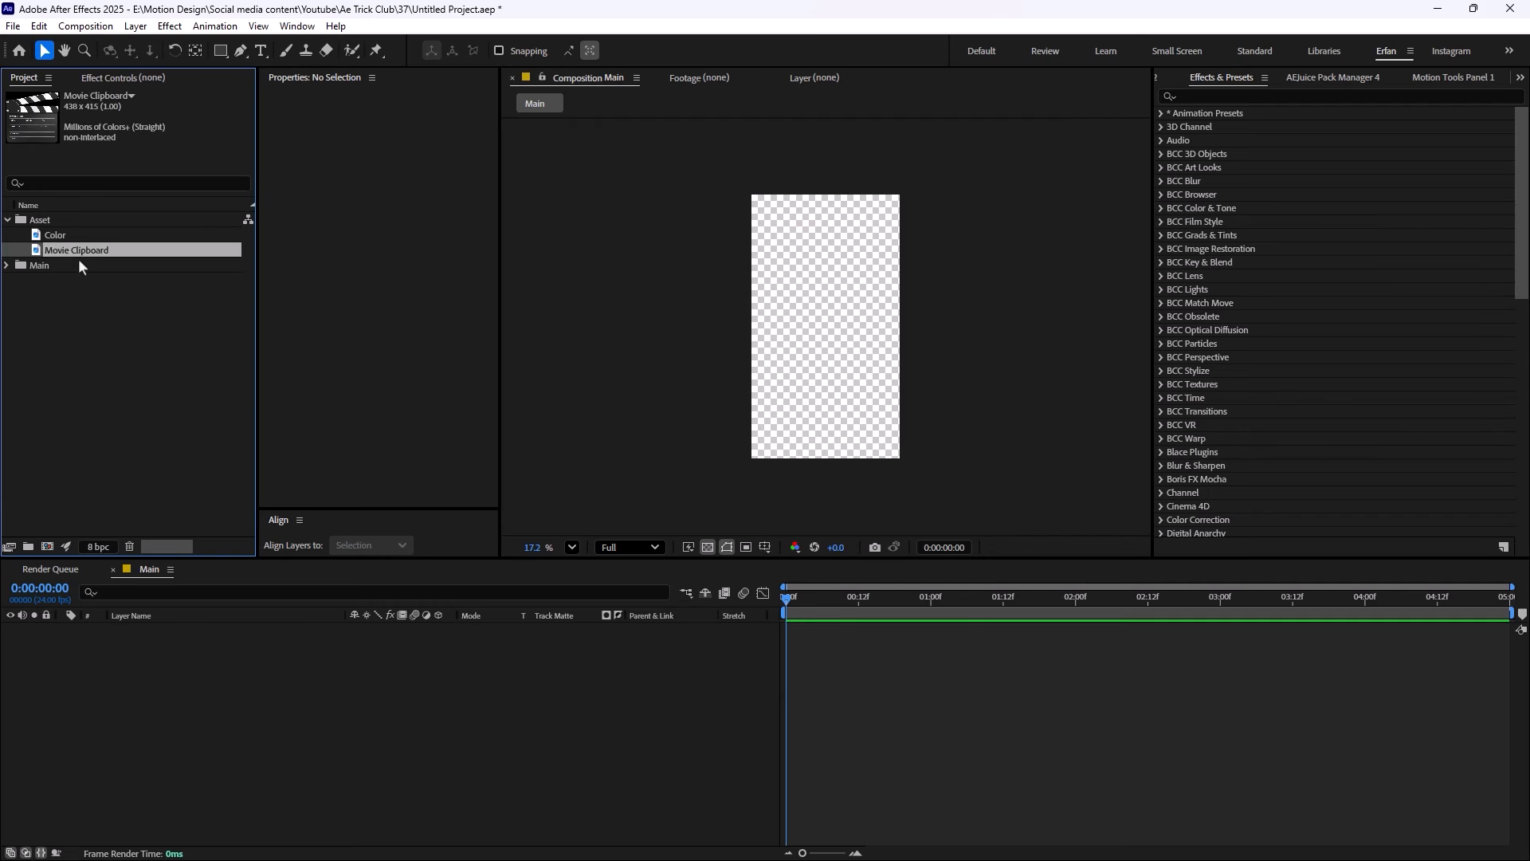
pyautogui.click(58, 239)
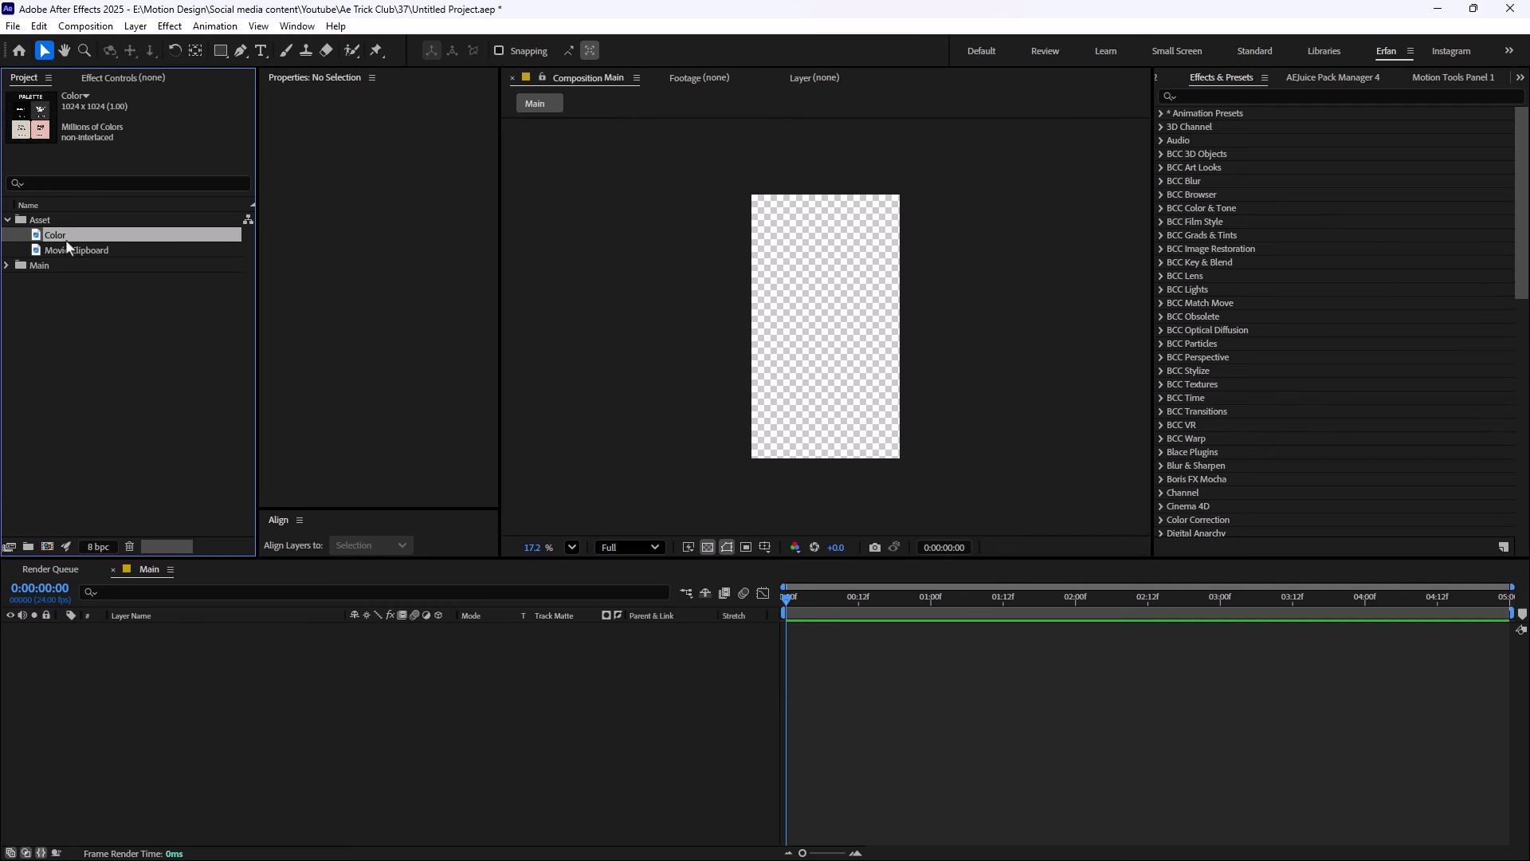
pyautogui.moveTo(70, 238); pyautogui.dragTo(803, 342)
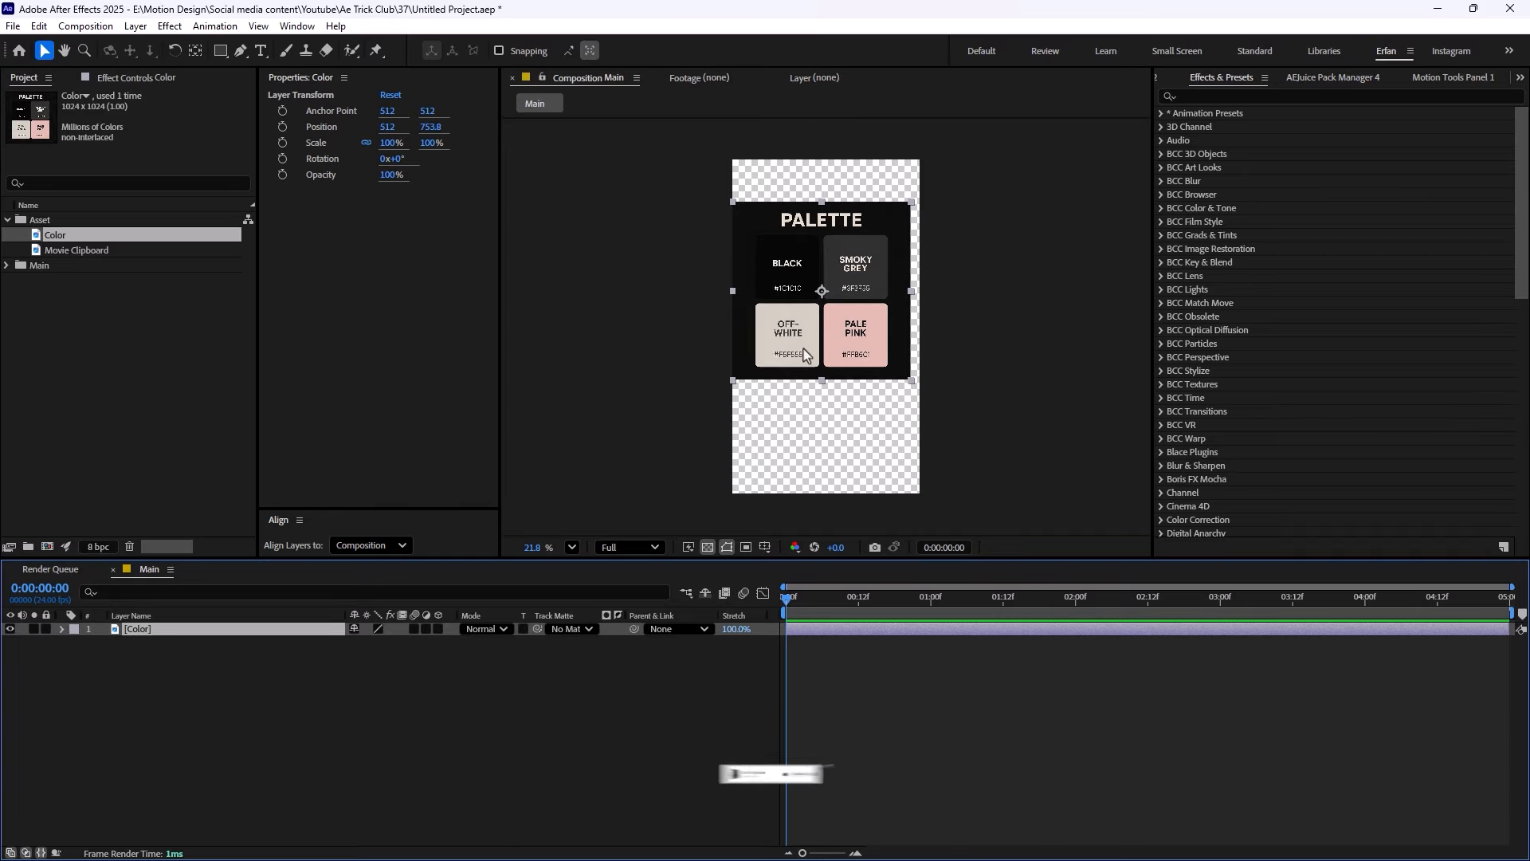
# Scale the Color layer to 48% and move it into the upper-left corner of the composition frame
pyautogui.scroll(3, 827, 314)
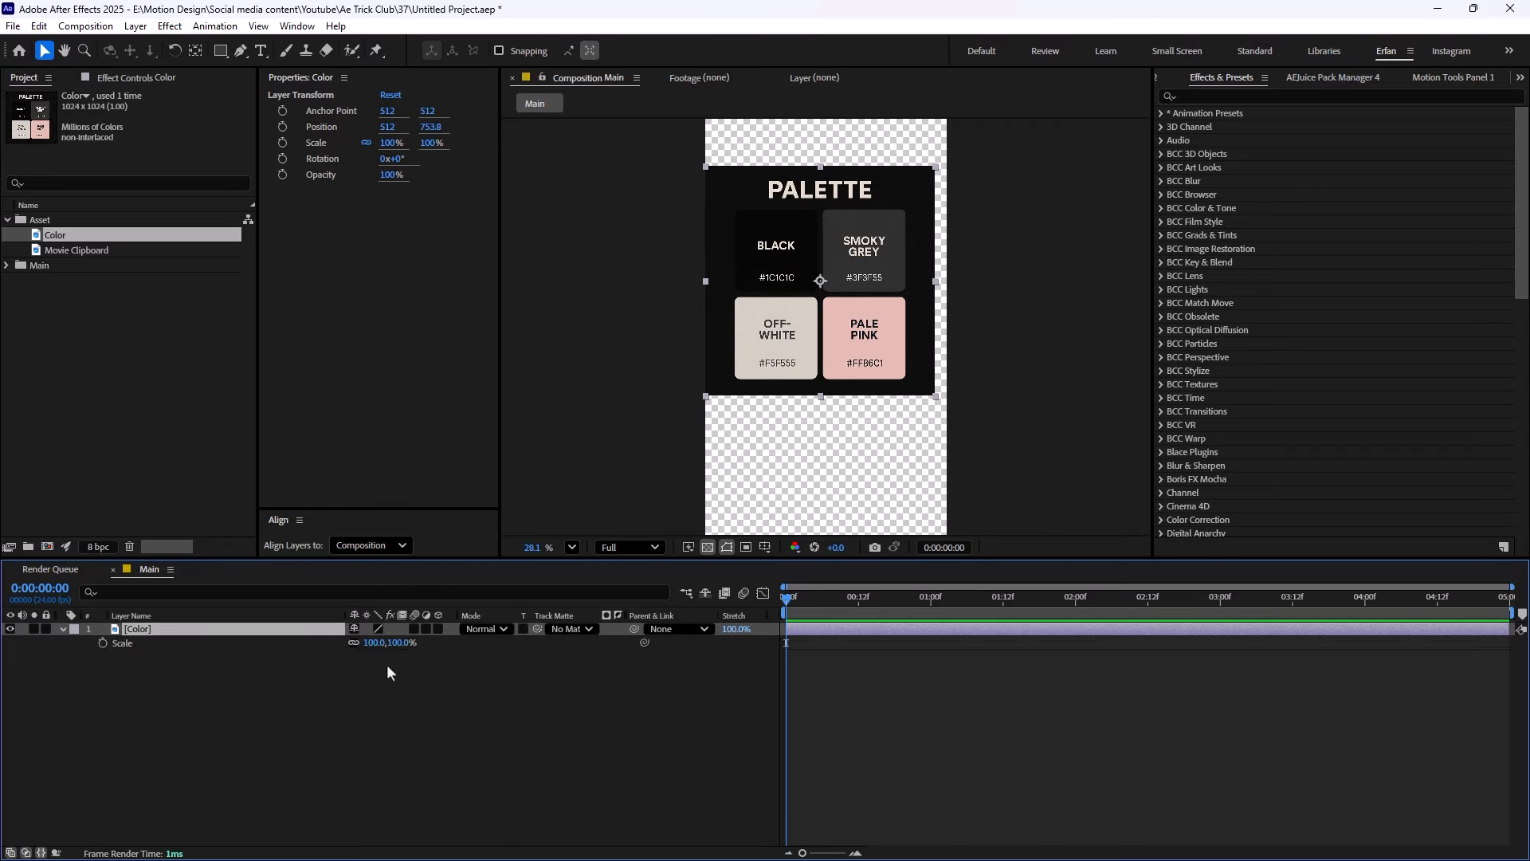
pyautogui.press('s')
pyautogui.moveTo(379, 642); pyautogui.dragTo(335, 642)
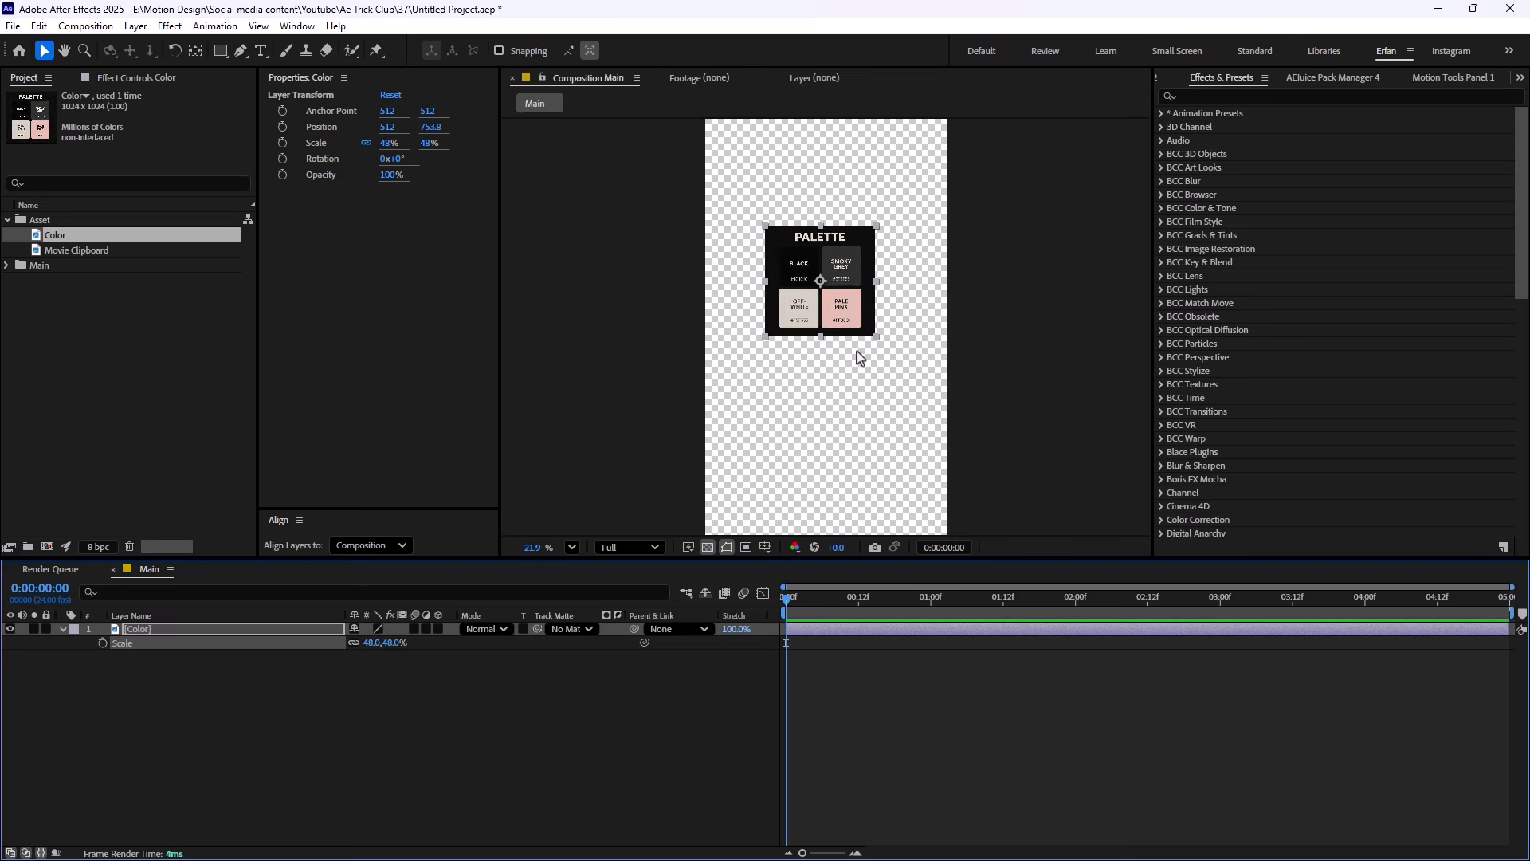
pyautogui.scroll(-3, 858, 350)
pyautogui.moveTo(833, 324); pyautogui.dragTo(789, 251)
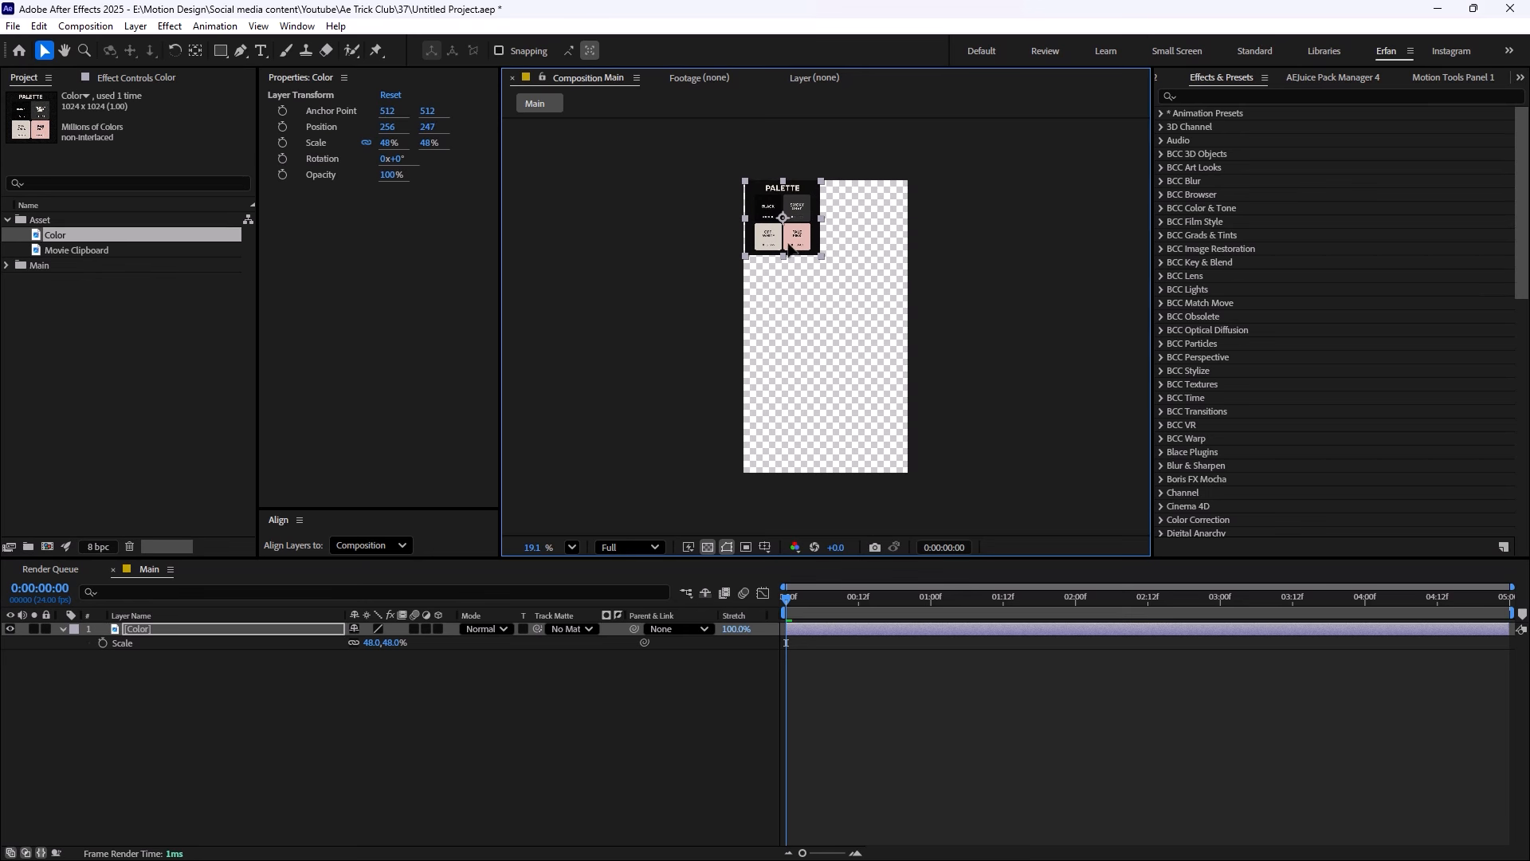
pyautogui.click(550, 746)
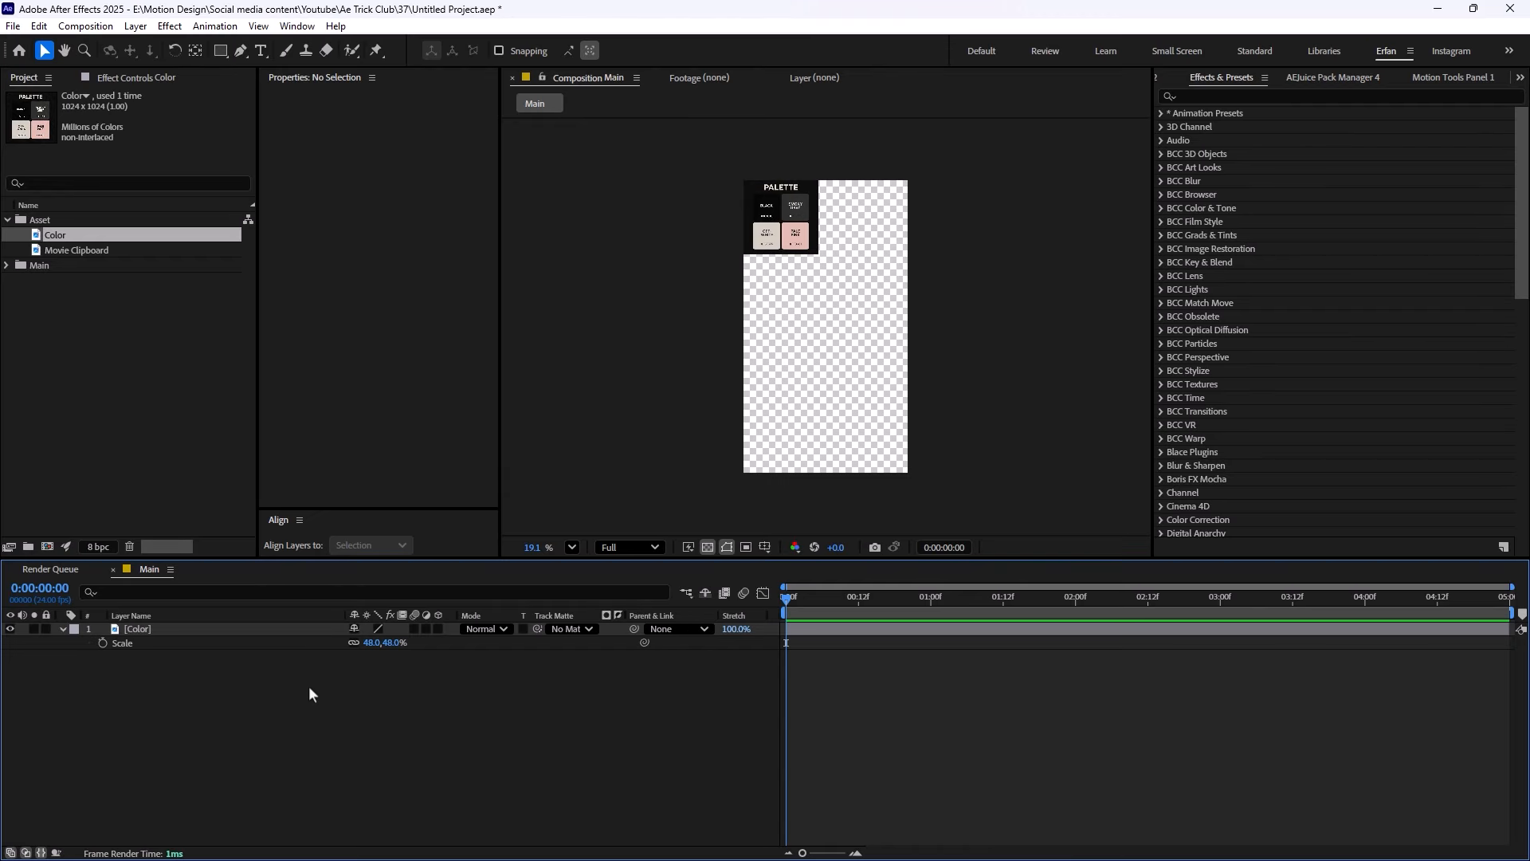
# Create a 1080 x 1920 px solid named BG in the palette image's near-black background colour and place it below the Color layer
pyautogui.rightClick(366, 720)
pyautogui.moveTo(550, 523)
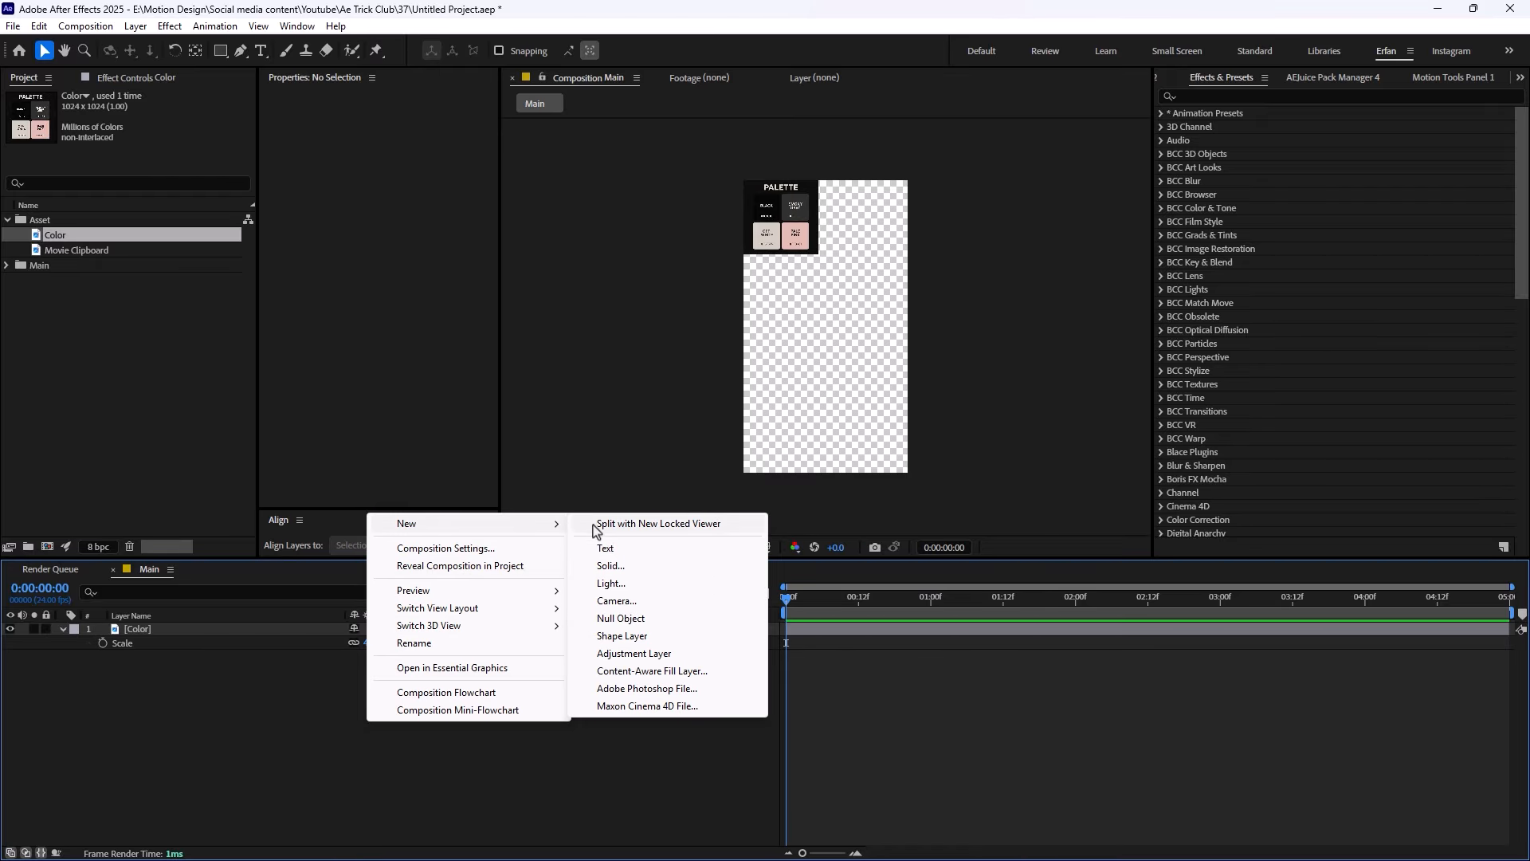
pyautogui.click(647, 566)
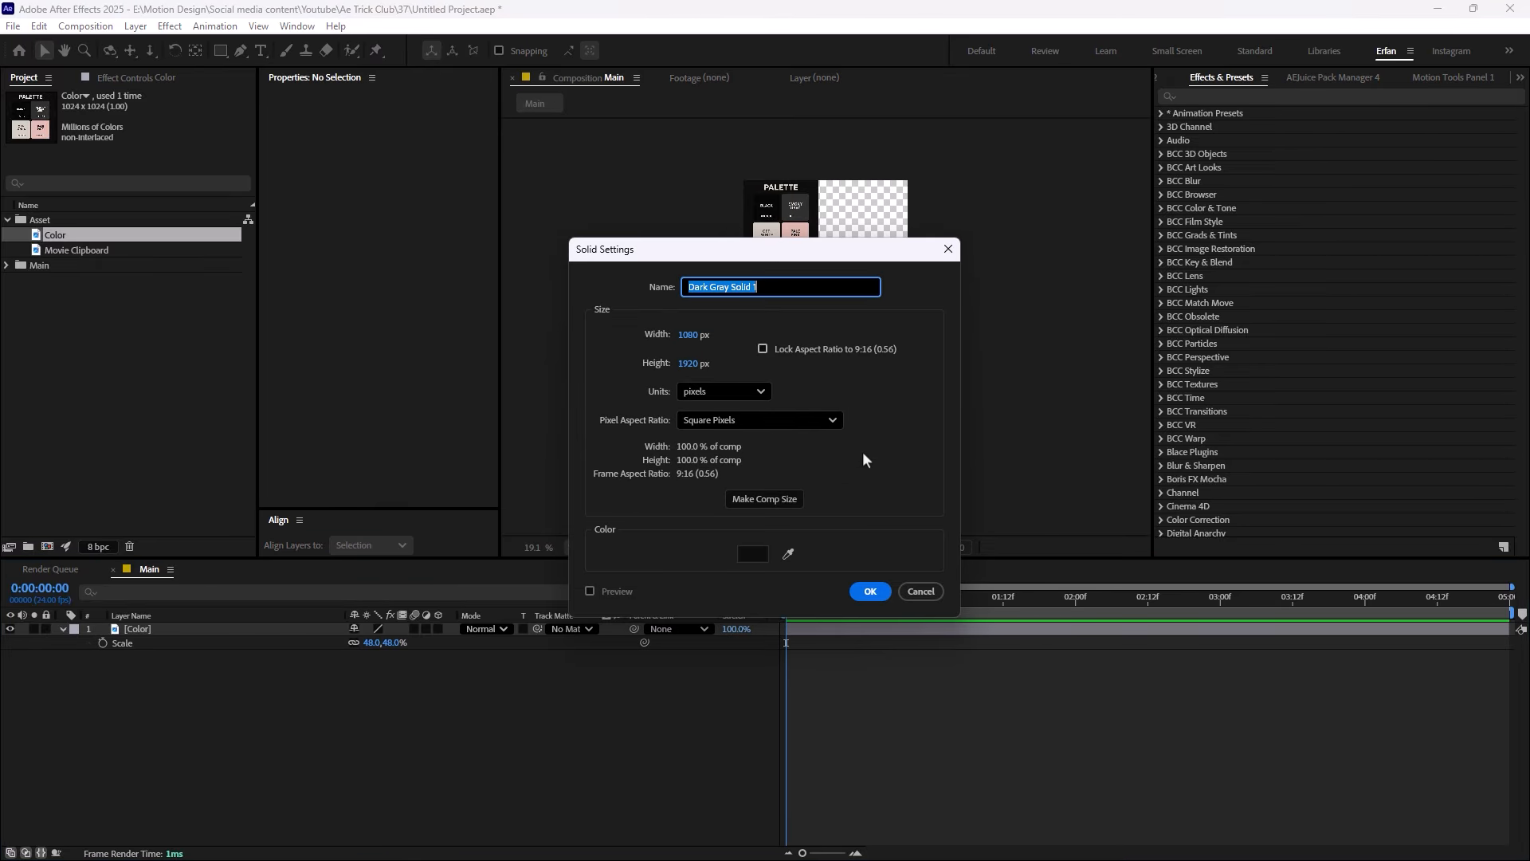
pyautogui.click(788, 553)
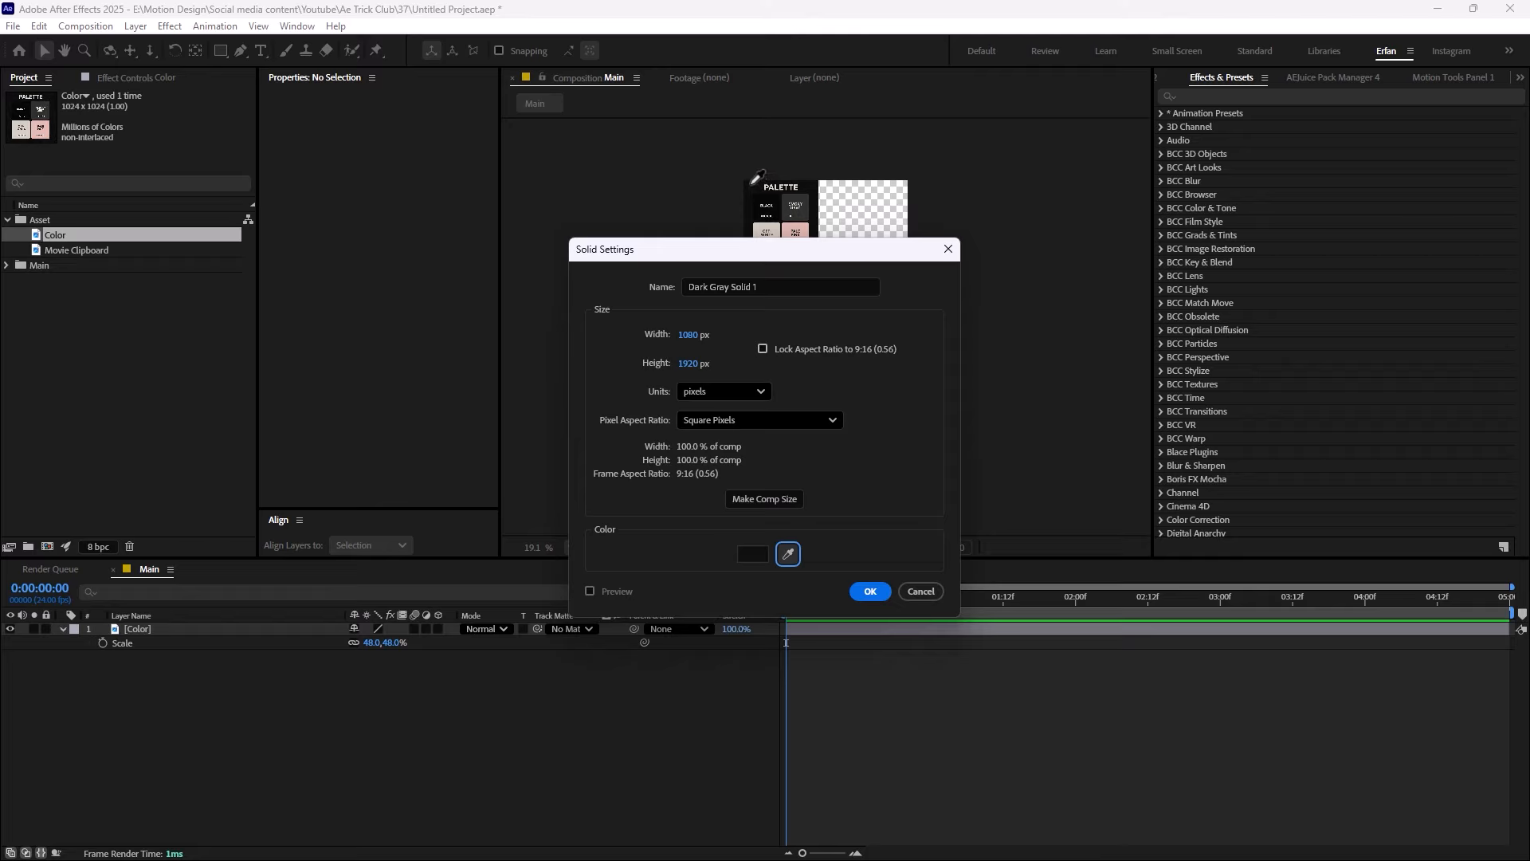
pyautogui.click(742, 287)
pyautogui.write('BG')
pyautogui.click(870, 591)
pyautogui.moveTo(159, 626); pyautogui.dragTo(165, 652)
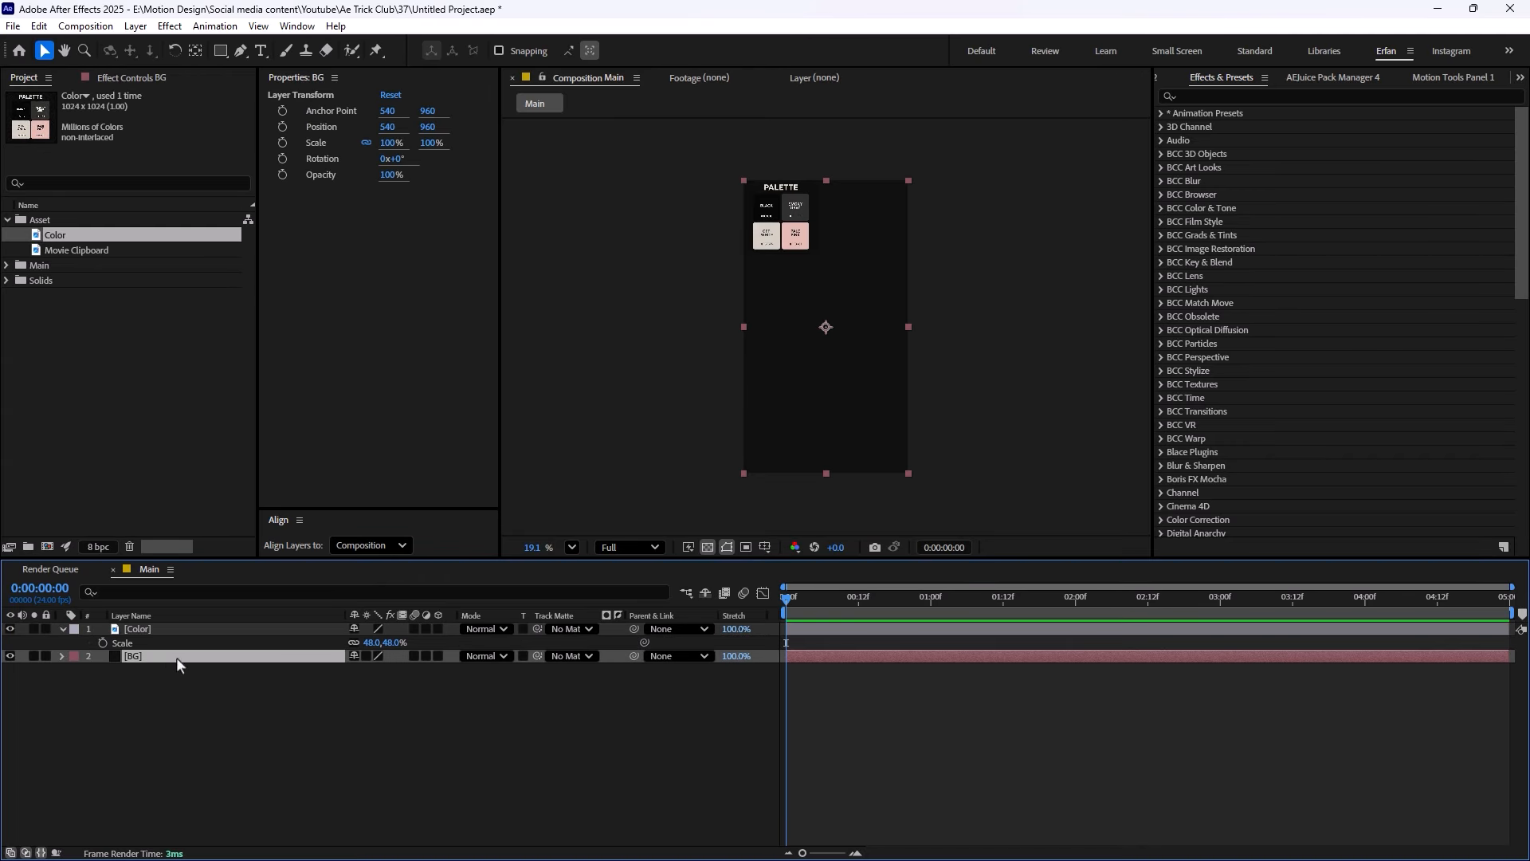
pyautogui.click(373, 729)
# Place the Movie Clipboard image in the lower-left area of the frame, scaled to 152% and rotated to -14°
pyautogui.click(239, 498)
pyautogui.moveTo(78, 250); pyautogui.dragTo(787, 398)
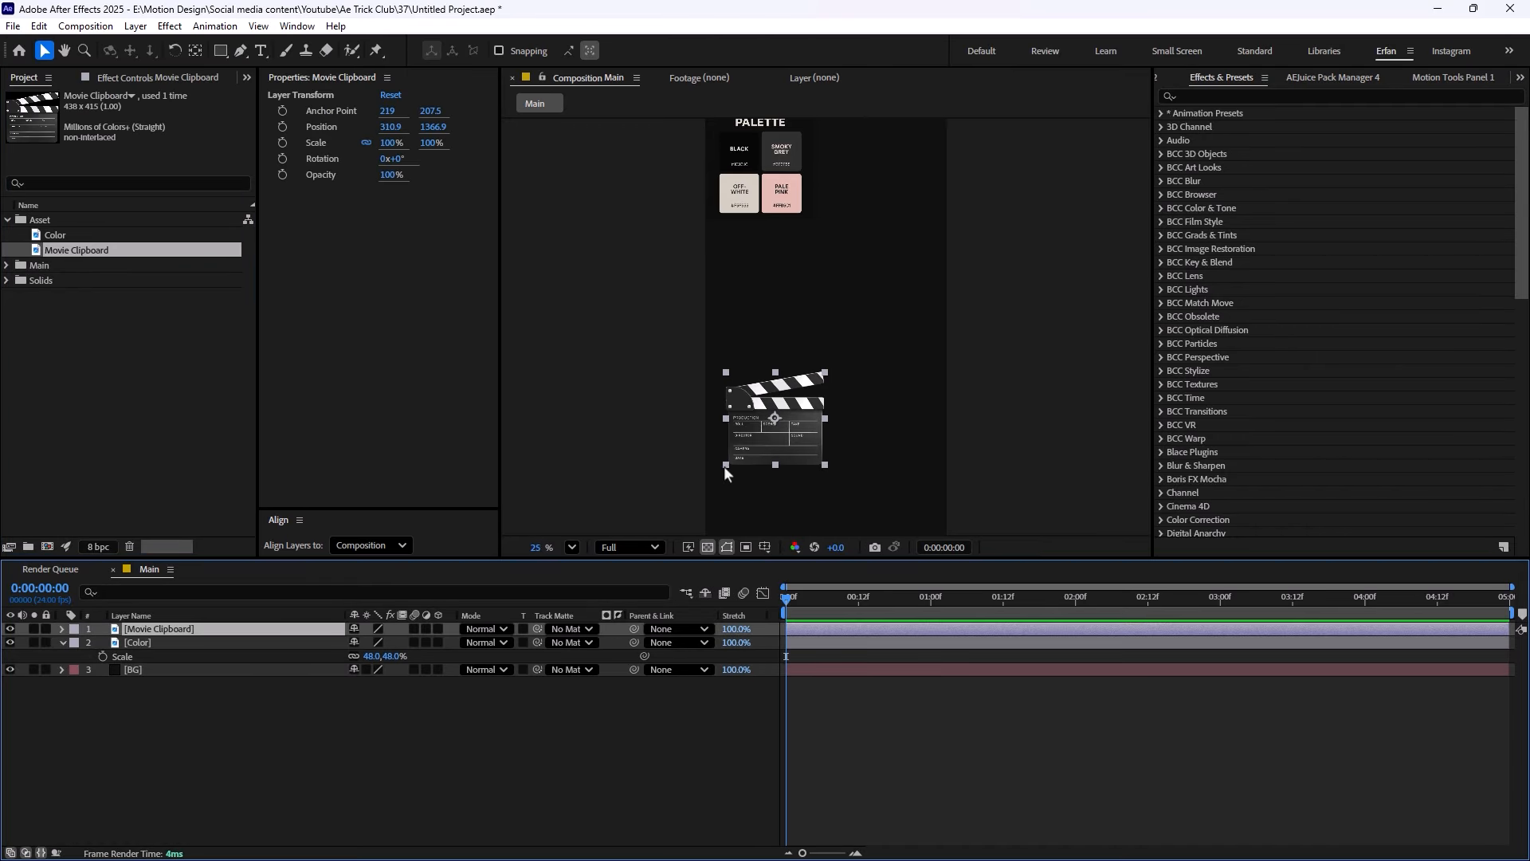
pyautogui.press('s')
pyautogui.moveTo(371, 642); pyautogui.dragTo(407, 642)
pyautogui.moveTo(766, 437); pyautogui.dragTo(788, 442)
pyautogui.press('r')
pyautogui.moveTo(380, 642); pyautogui.dragTo(369, 642)
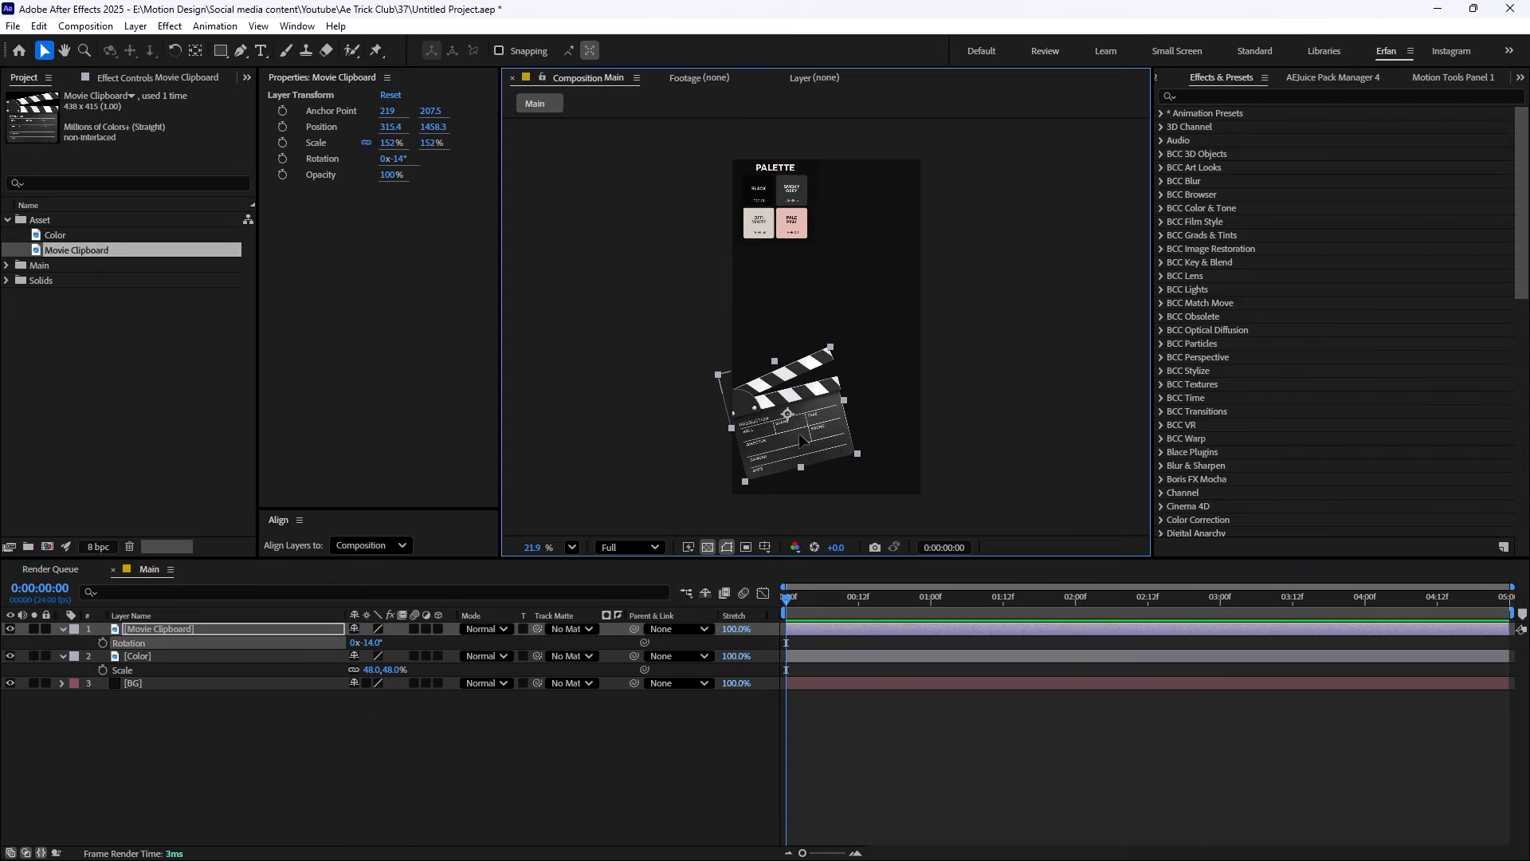
# Duplicate the Movie Clipboard layer and move the copy to the frame's upper-right corner, partly outside the frame
pyautogui.hotkey('ctrl', 'd')
pyautogui.moveTo(810, 429); pyautogui.dragTo(902, 198)
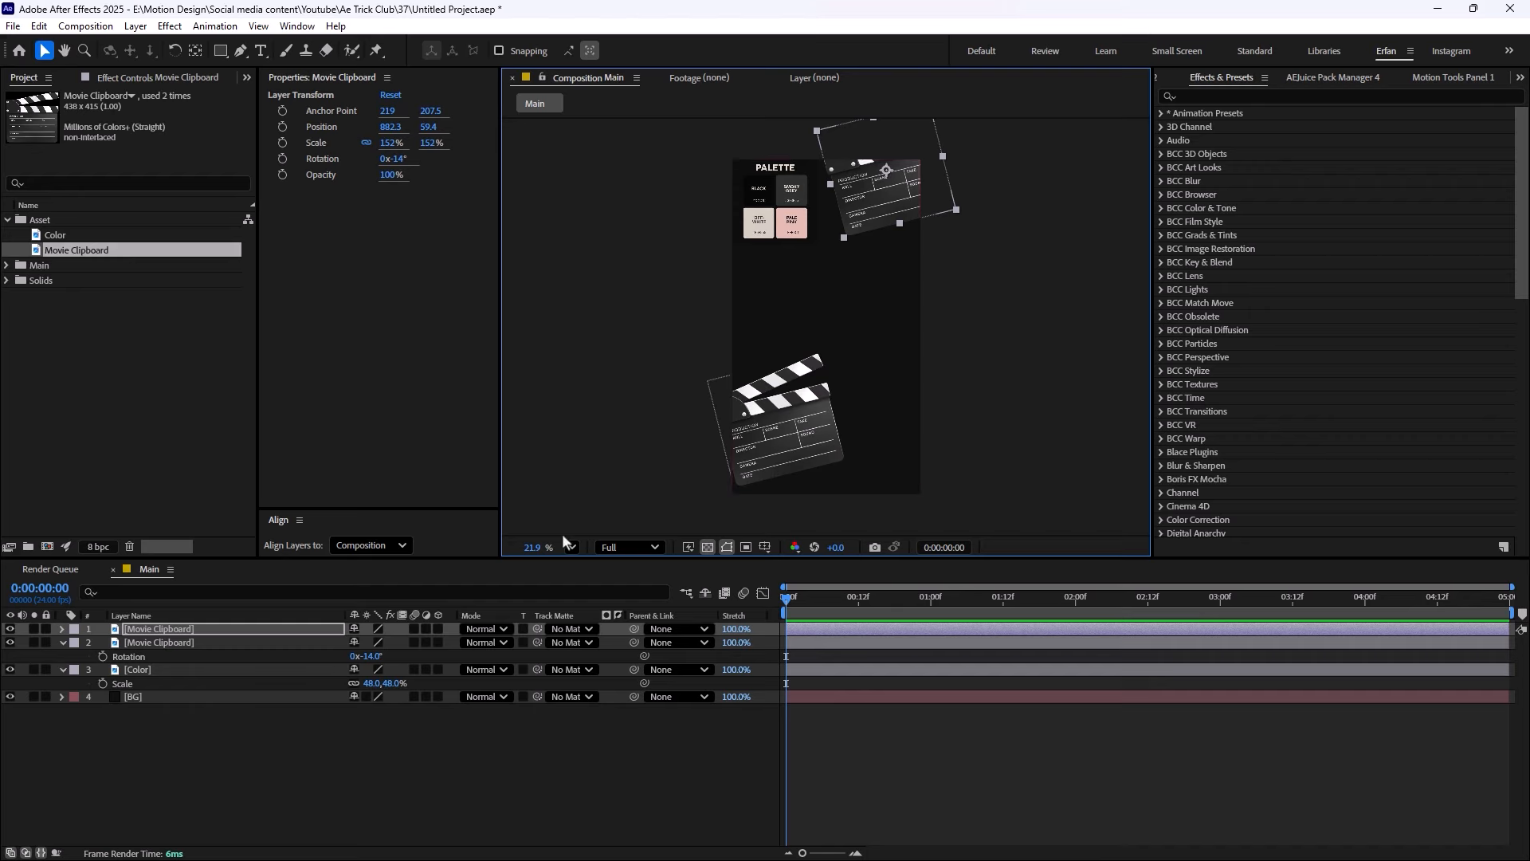
pyautogui.click(281, 761)
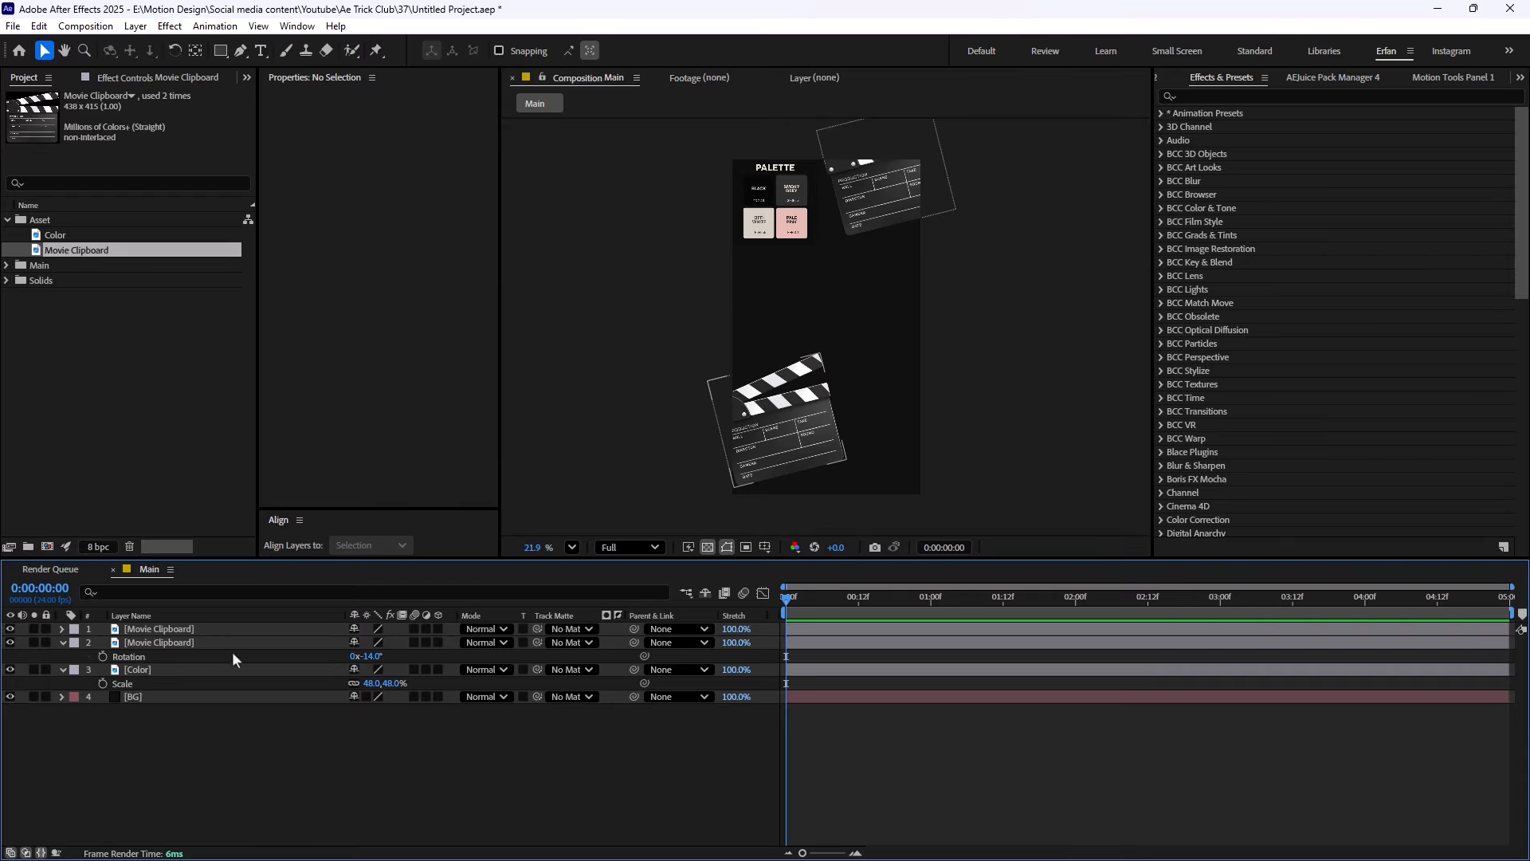
# Apply the Tritone effect to the lower Movie Clipboard layer
pyautogui.scroll(2, 830, 352)
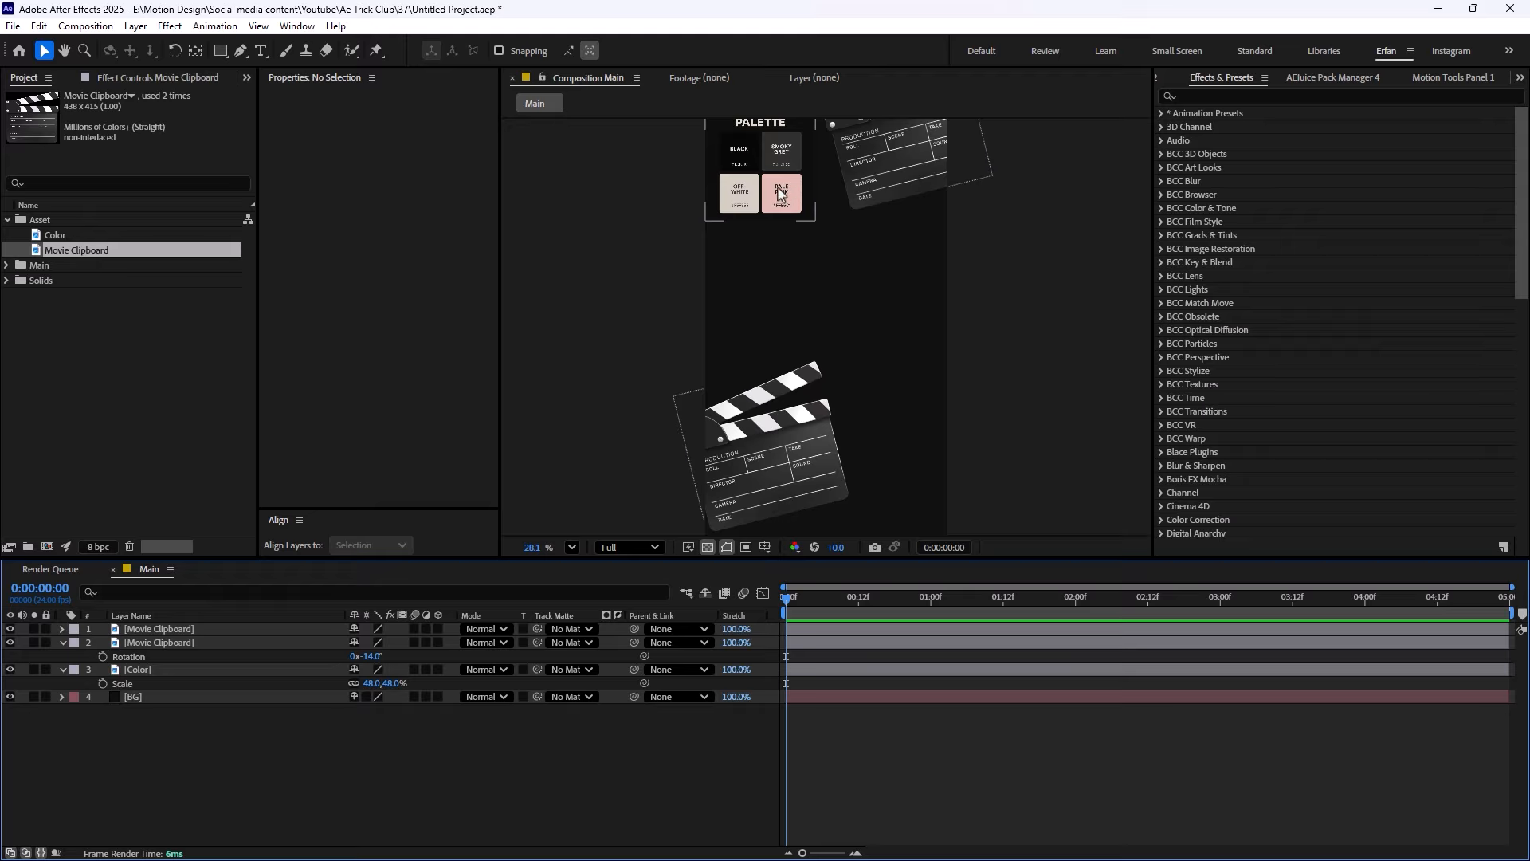
pyautogui.click(756, 457)
pyautogui.click(1220, 98)
pyautogui.write('tri')
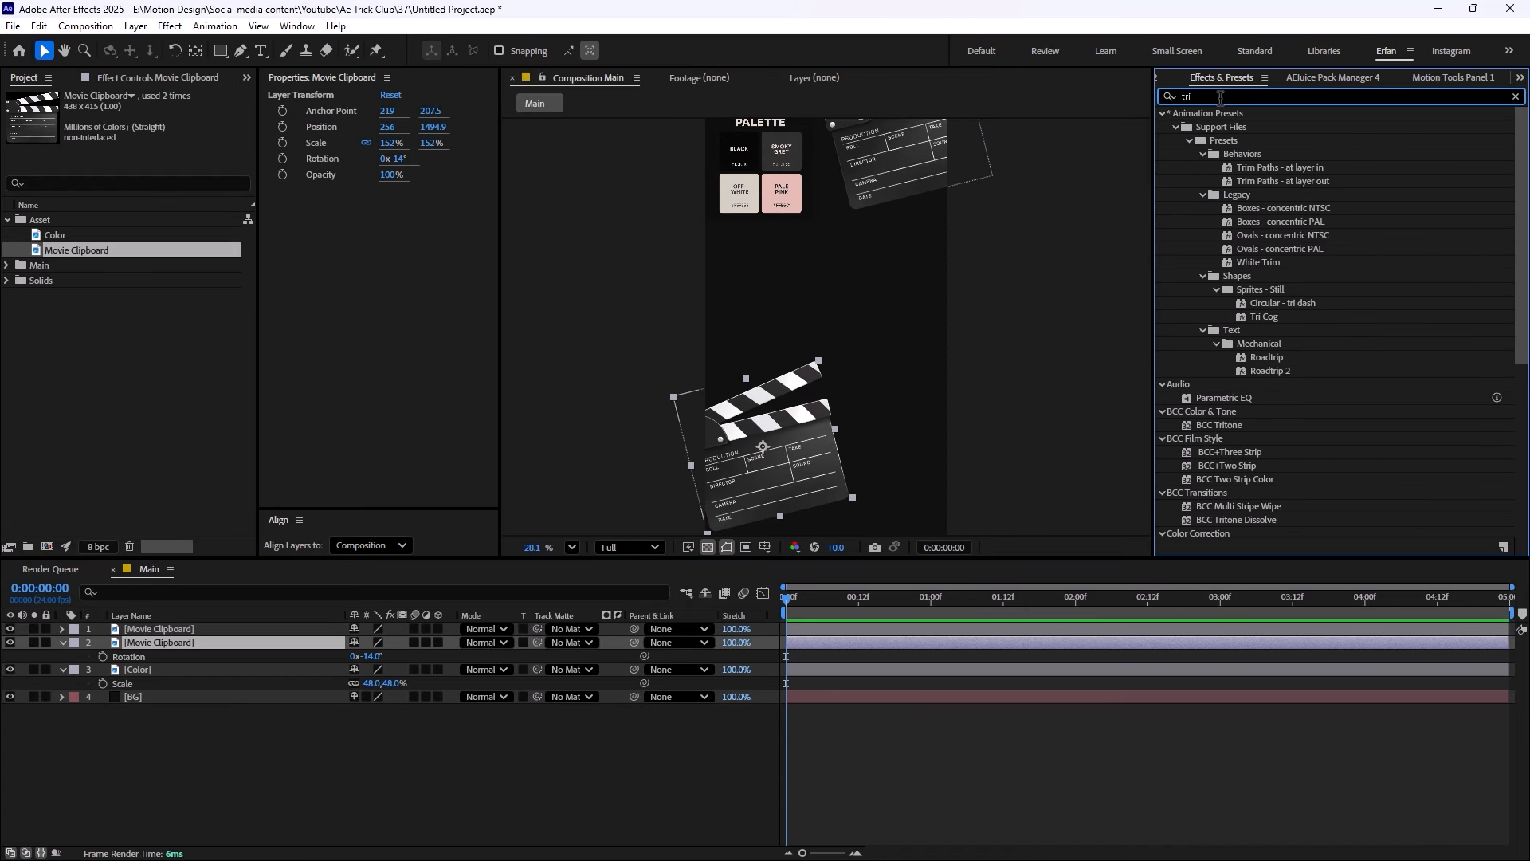
pyautogui.write('t')
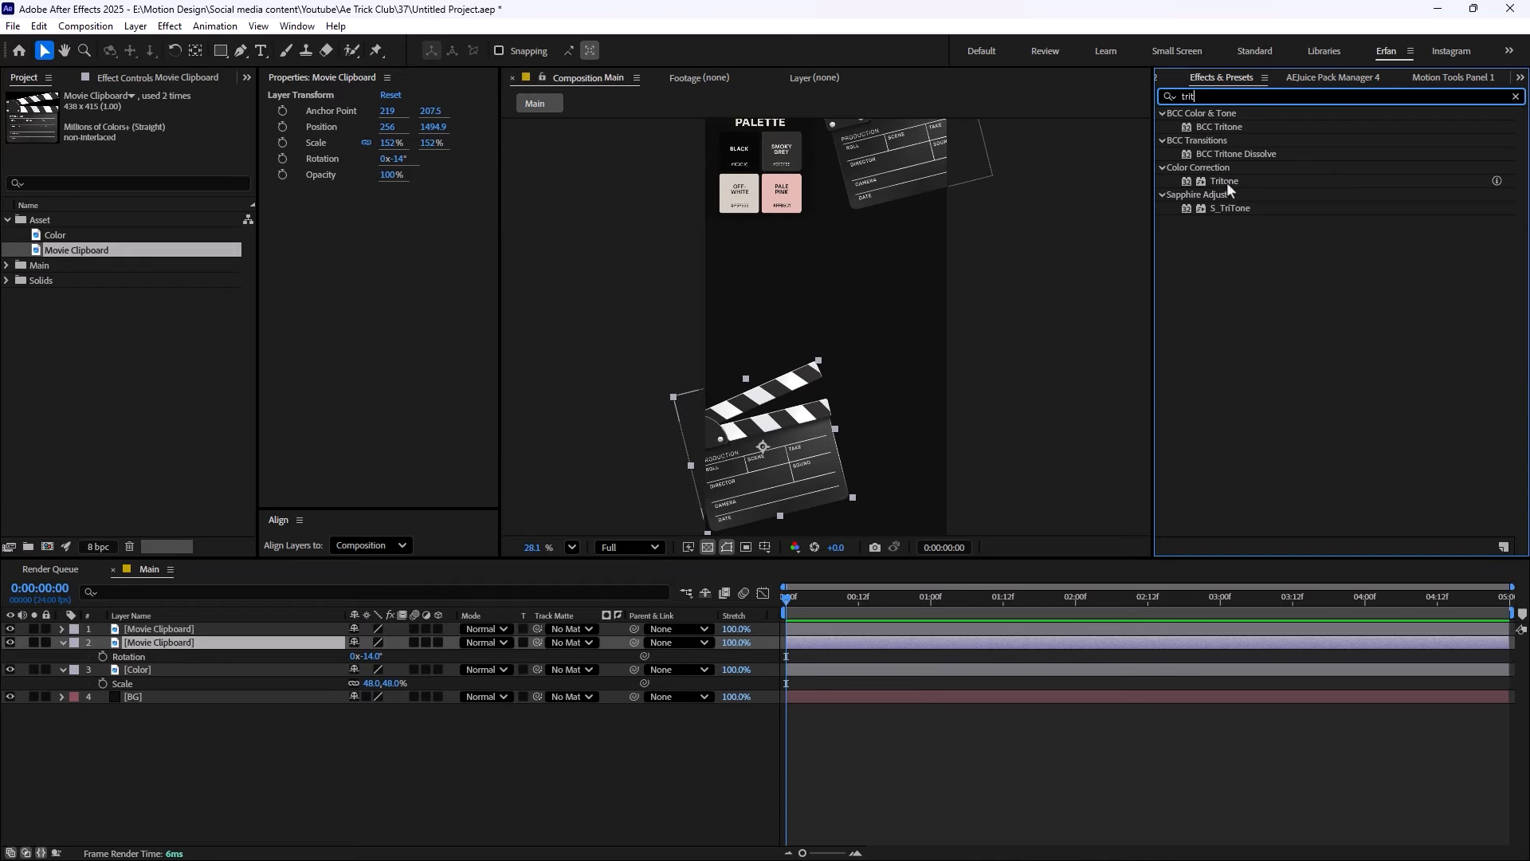
pyautogui.moveTo(1224, 181); pyautogui.dragTo(221, 644)
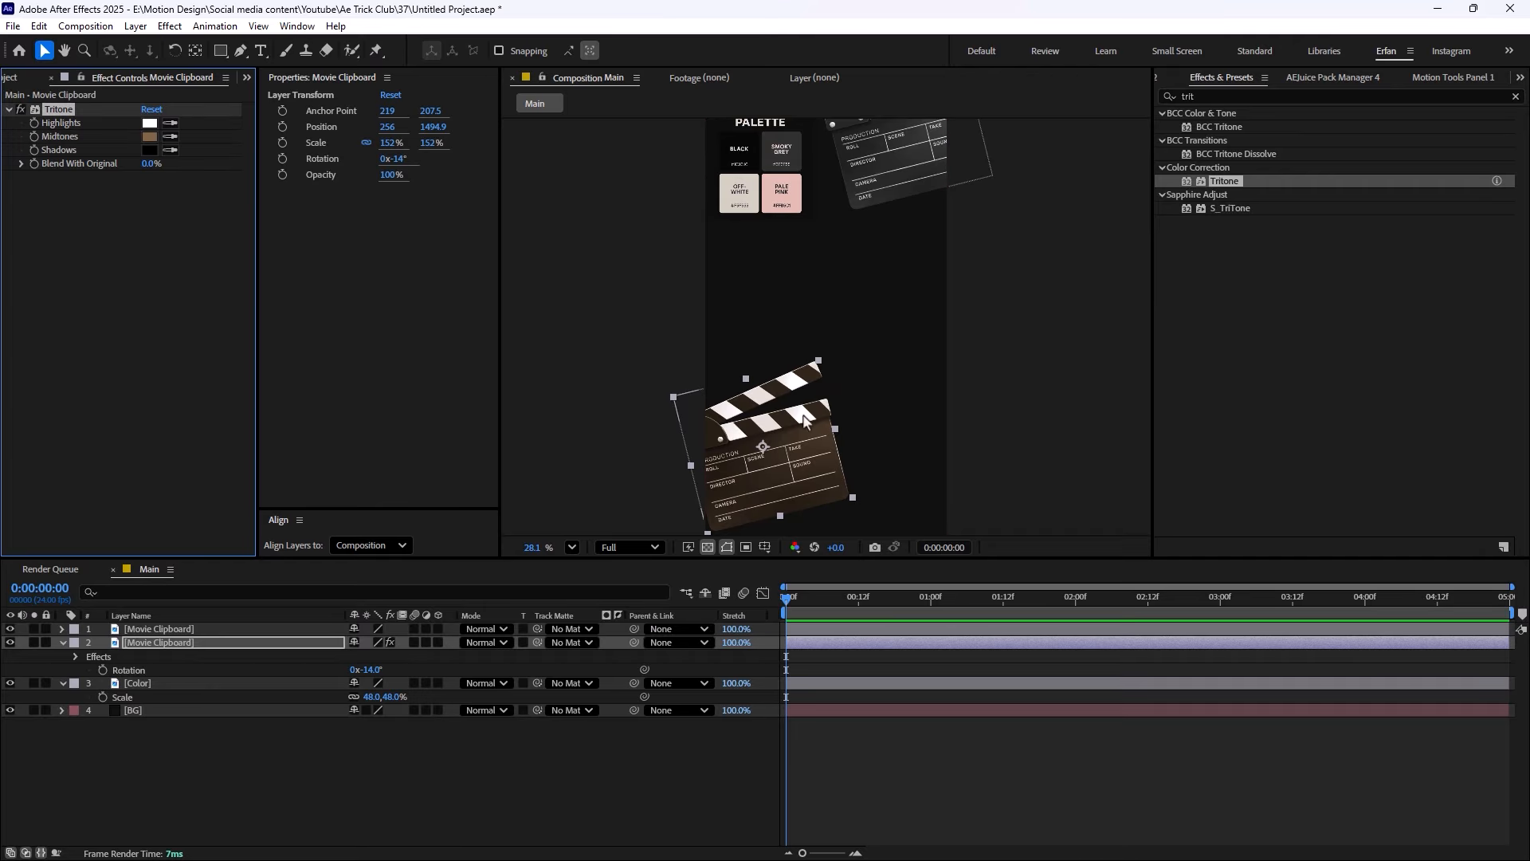
# Sample the palette's smoky grey for the Tritone midtones and its off-white for the highlights
pyautogui.click(170, 136)
pyautogui.click(766, 175)
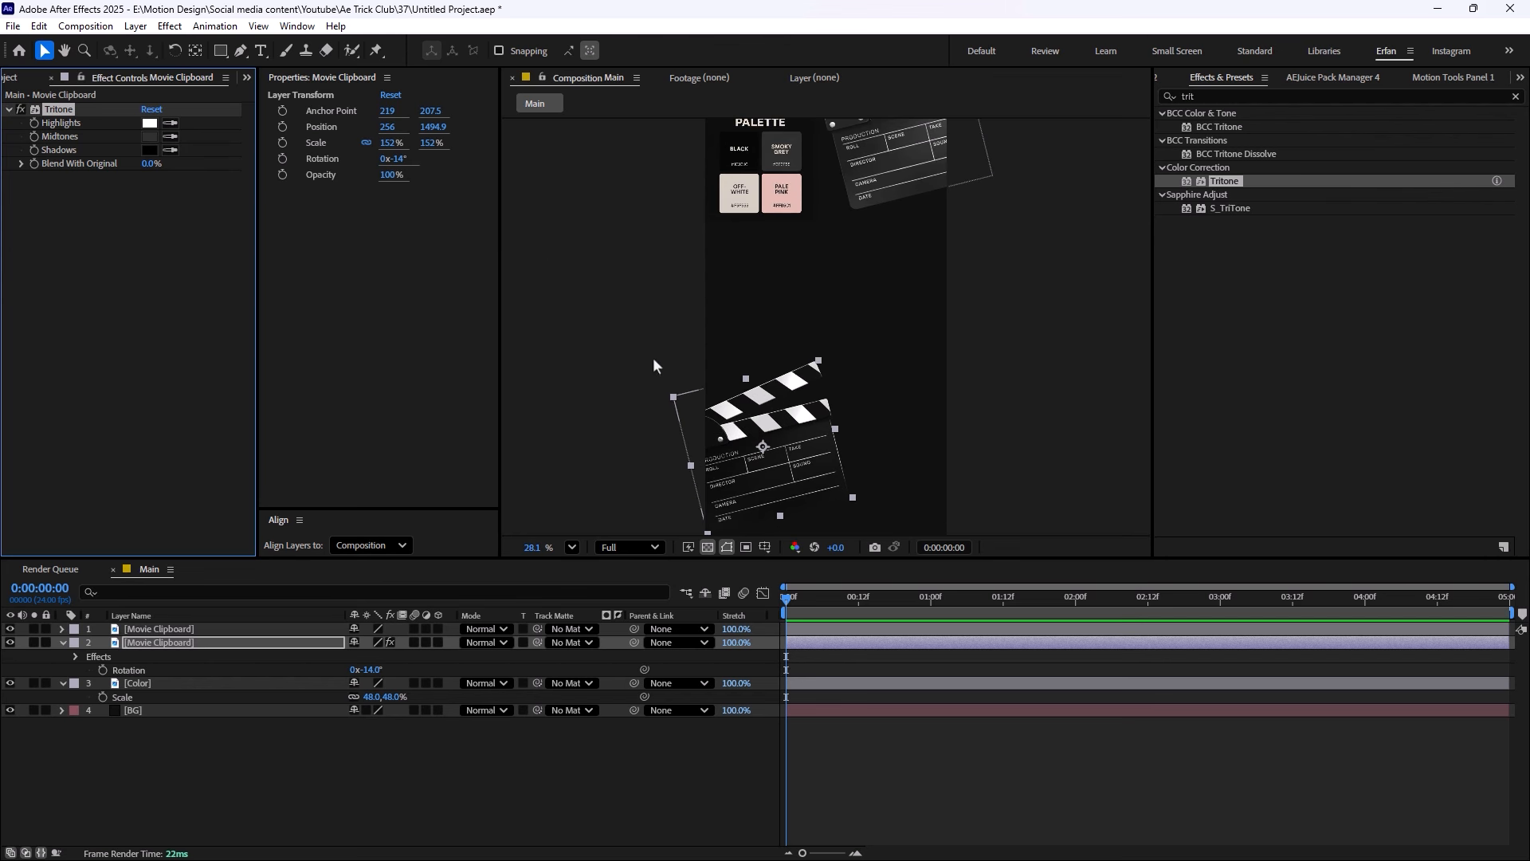
pyautogui.click(170, 123)
pyautogui.click(723, 191)
pyautogui.click(458, 778)
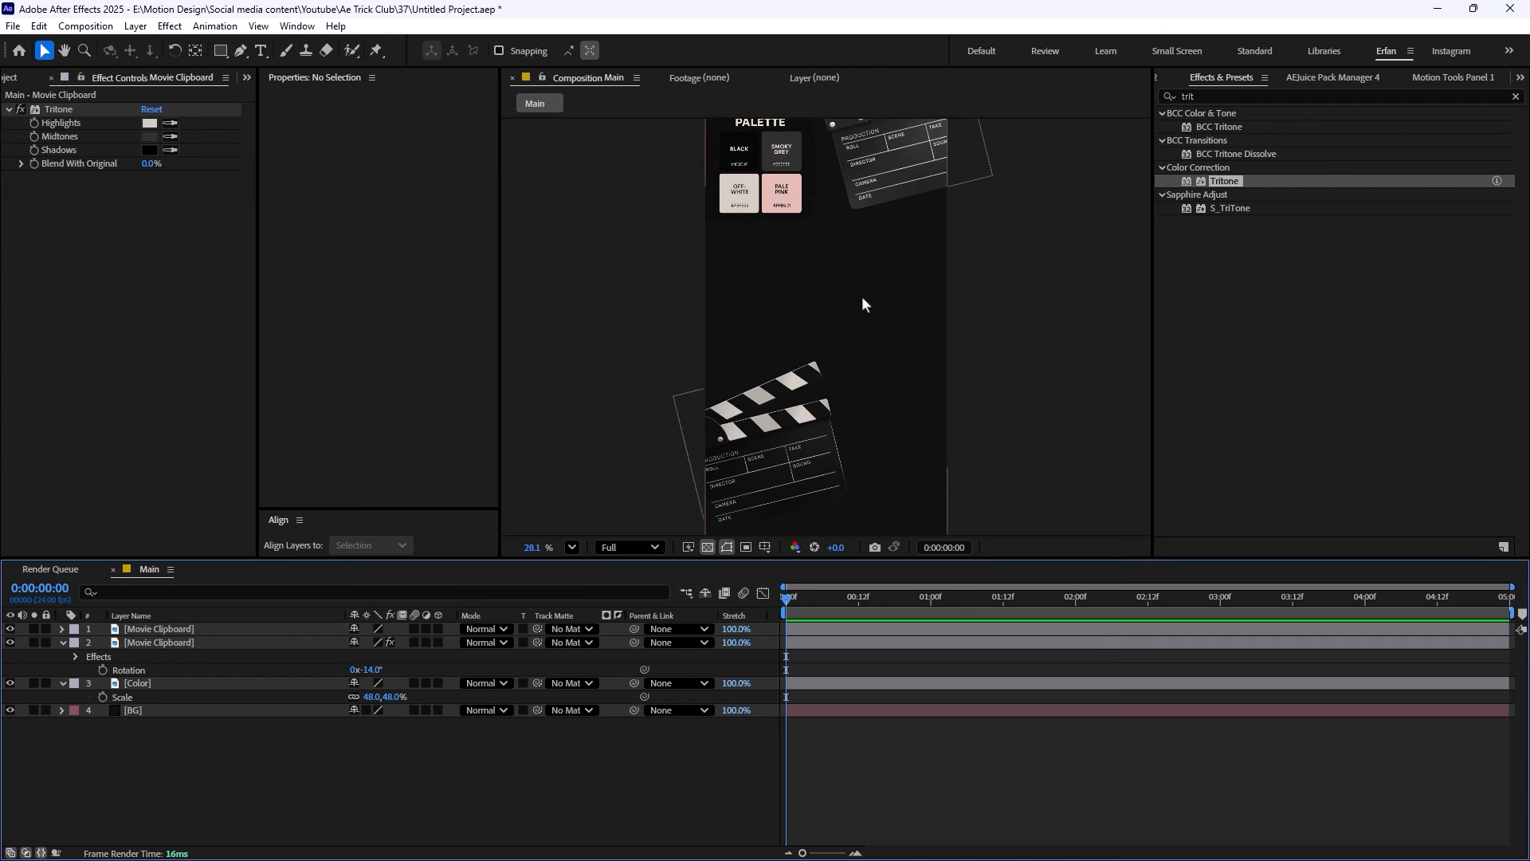
# Try the palette's pale pink as the Tritone midtones colour, and undo the change
pyautogui.click(170, 136)
pyautogui.click(771, 181)
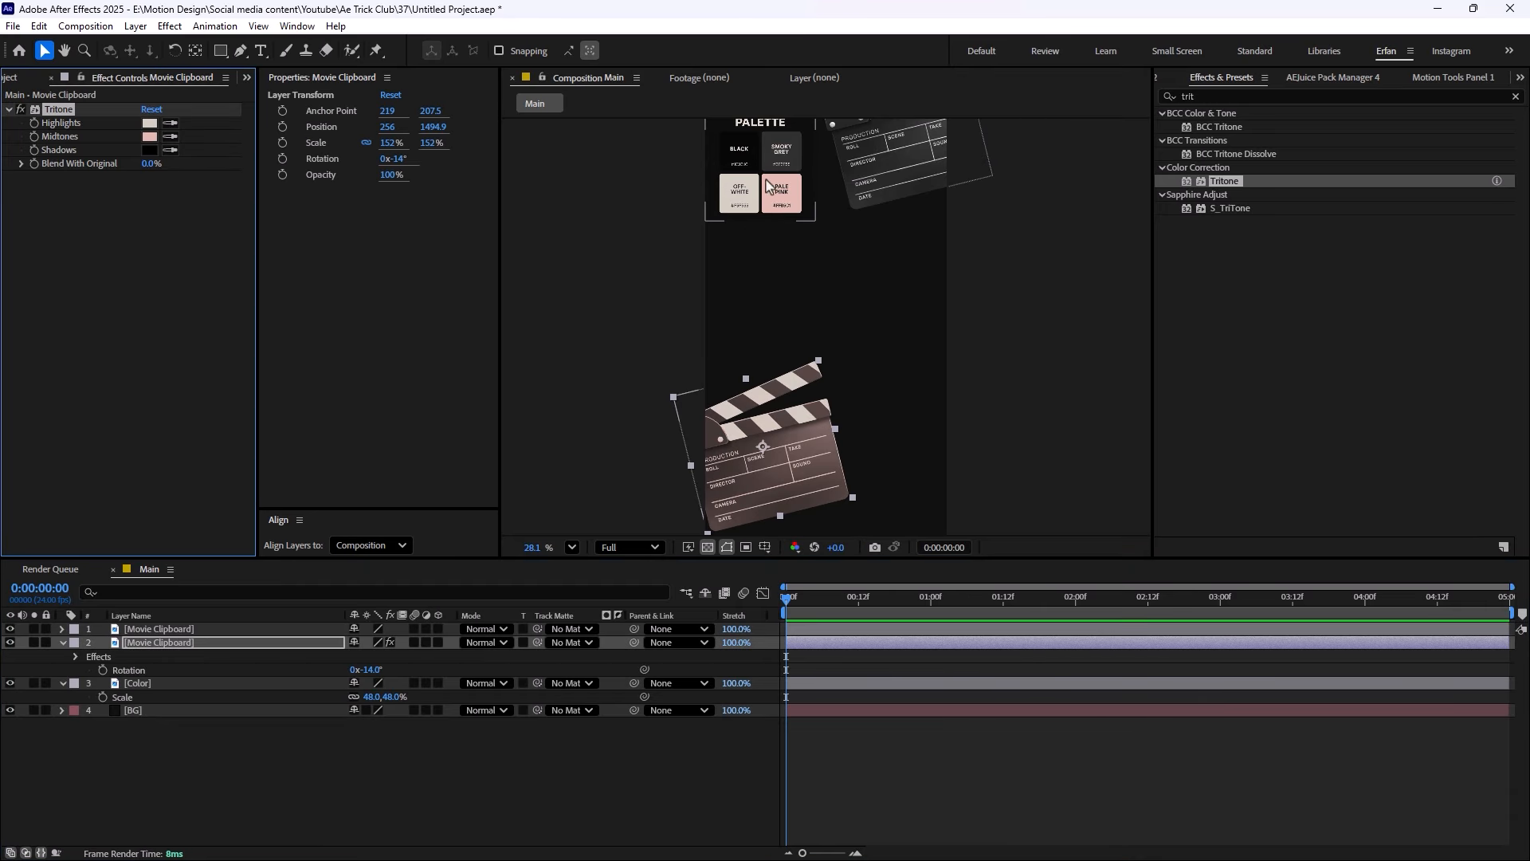
pyautogui.scroll(-2, 804, 309)
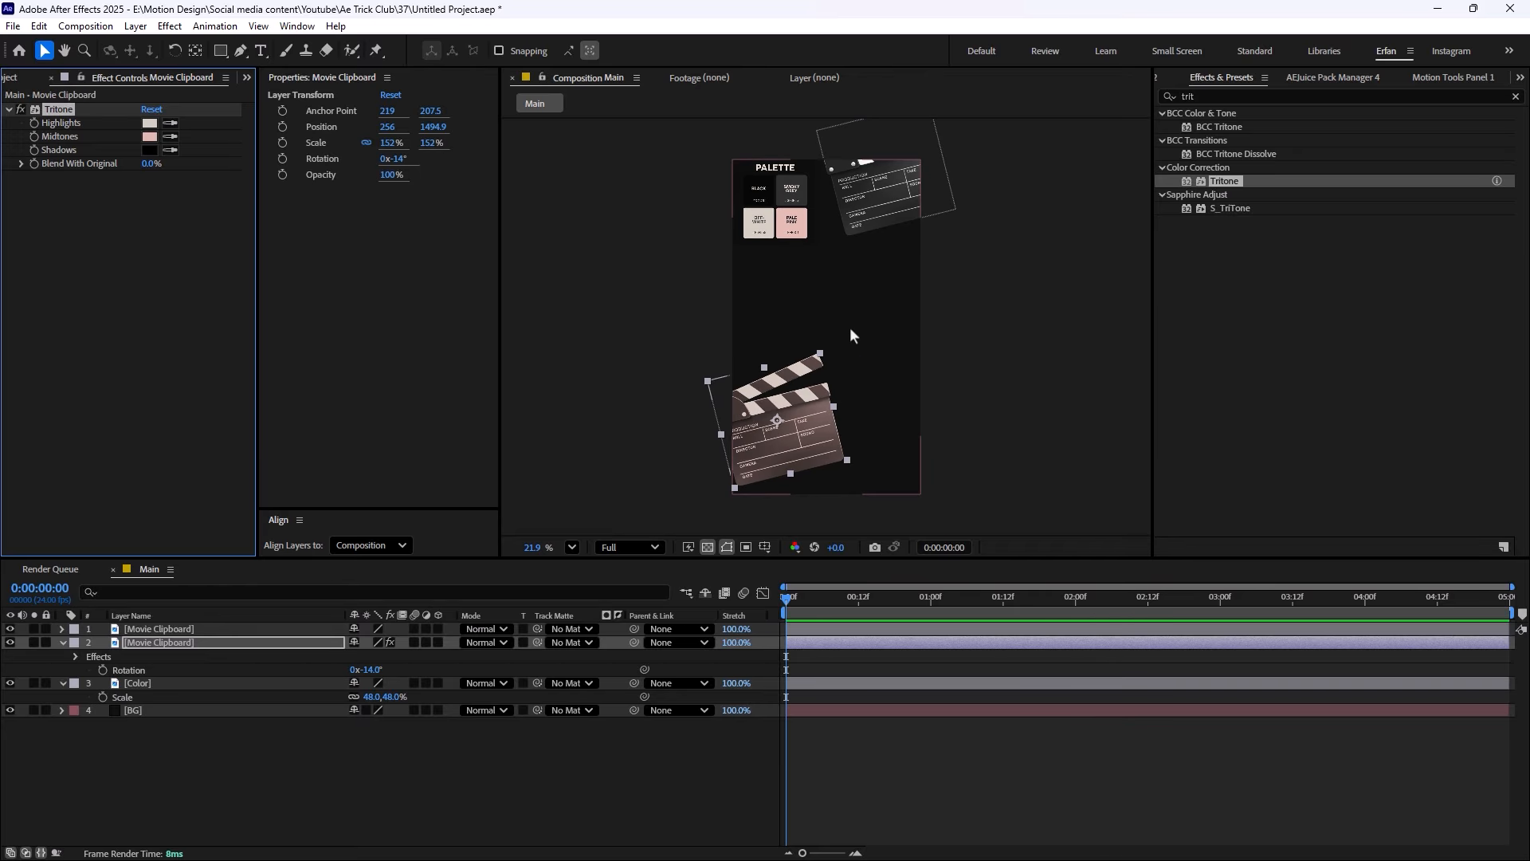
pyautogui.hotkey('ctrl', 'z')
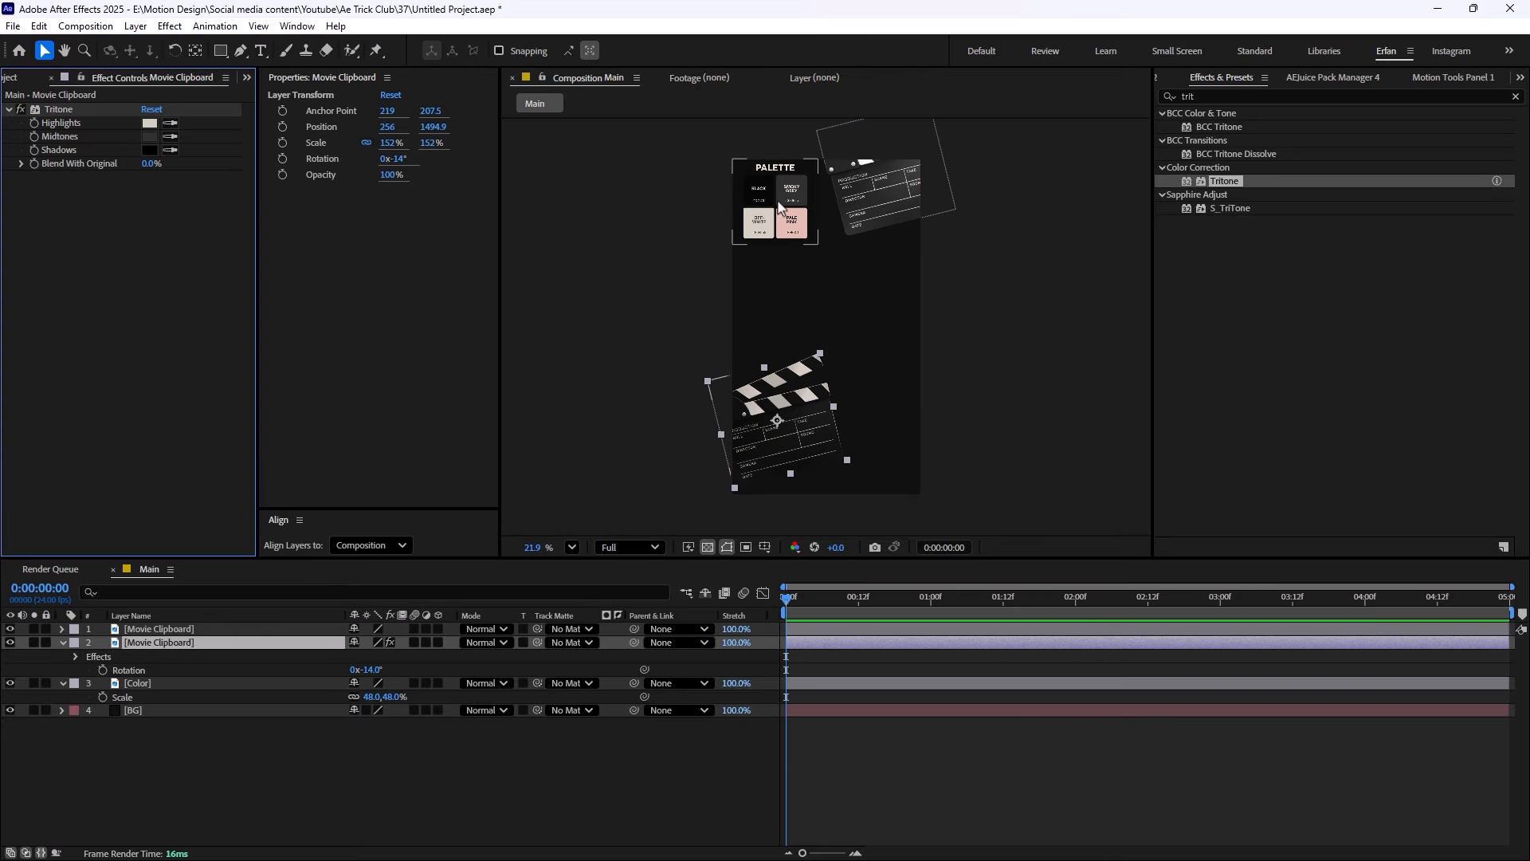
# Copy the Tritone effect from the lower clapperboard to the upper-right Movie Clipboard layer
pyautogui.click(67, 111)
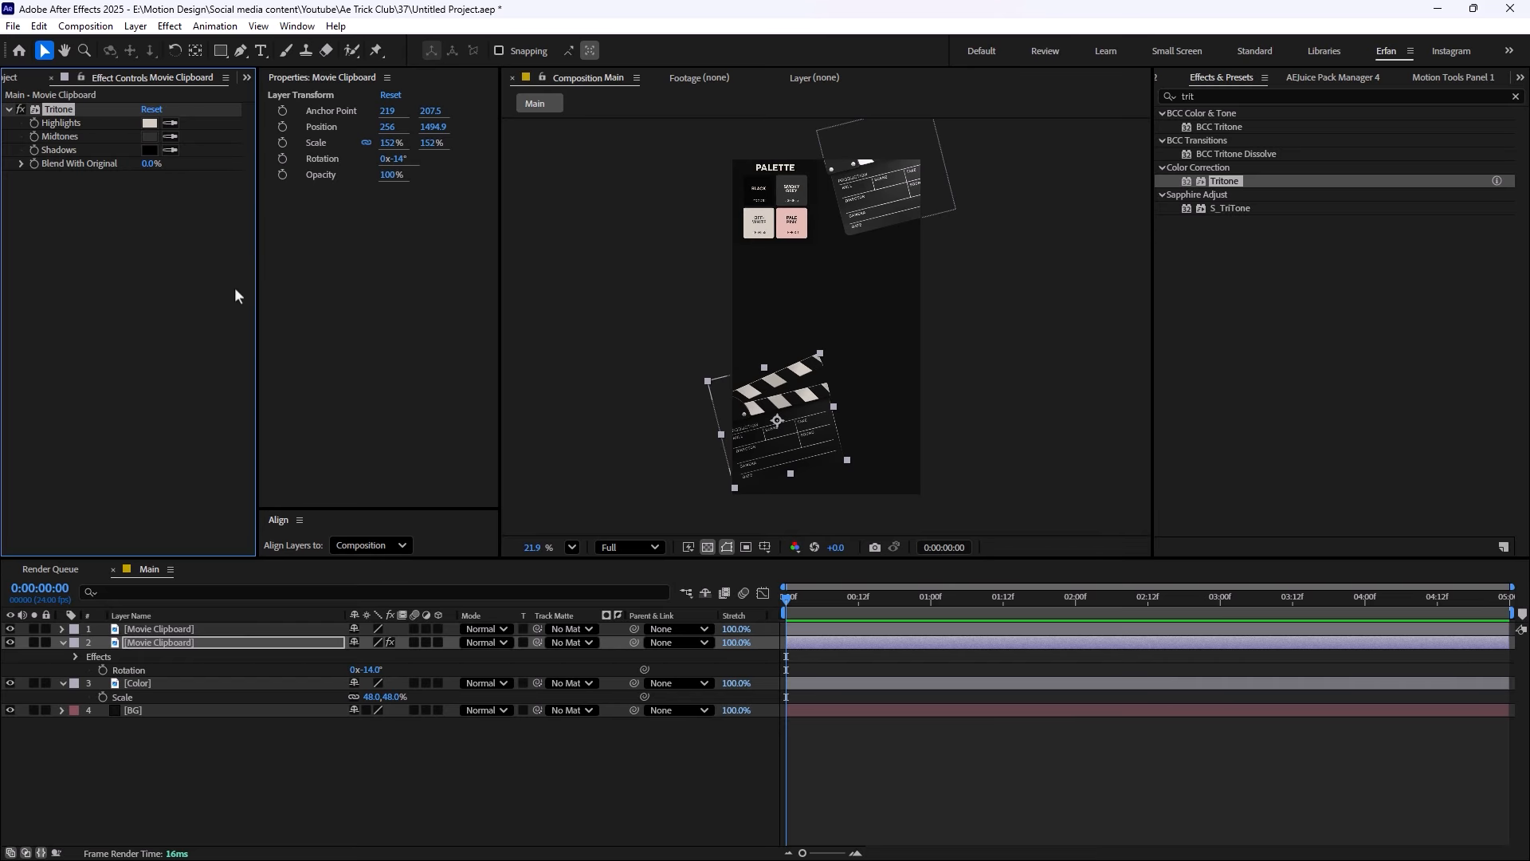
pyautogui.click(173, 635)
pyautogui.click(293, 749)
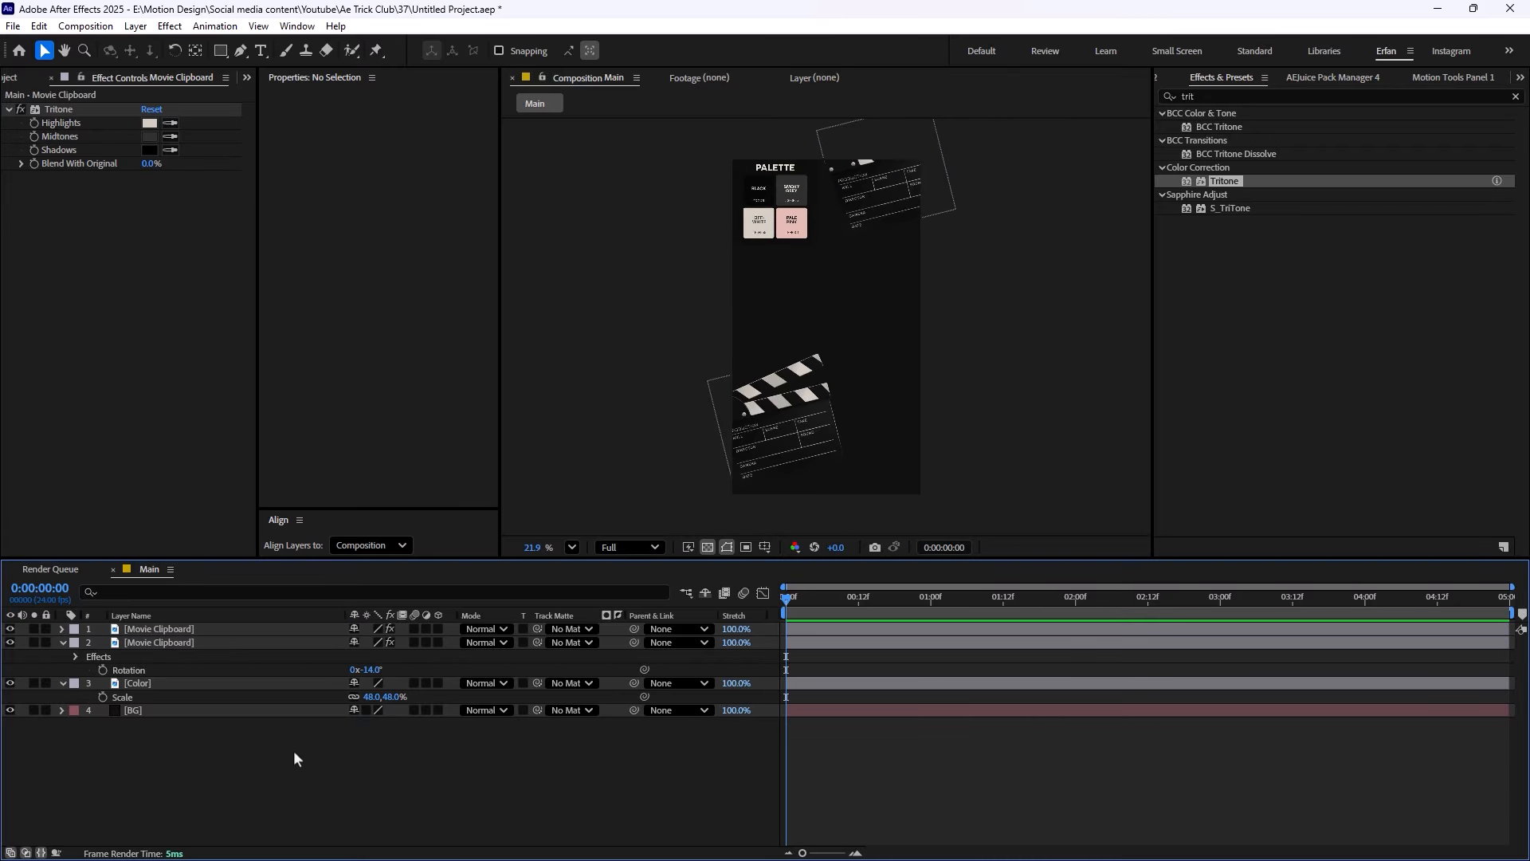
# Duplicate the lower Movie Clipboard layer, rename the copy Shadow, and place it beneath the original
pyautogui.click(185, 644)
pyautogui.scroll(-1, 845, 386)
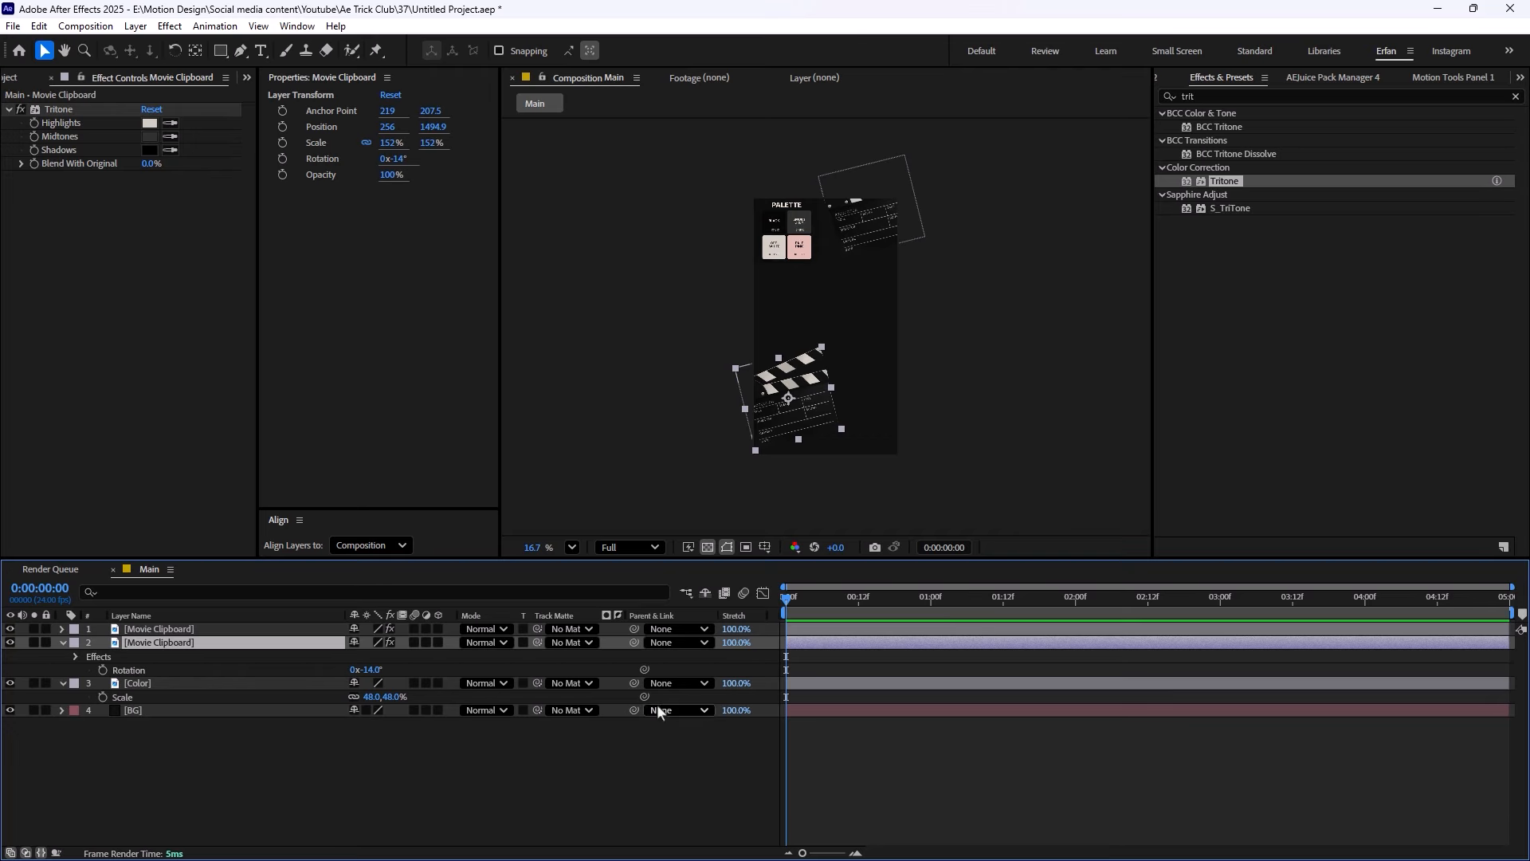
pyautogui.press('.')
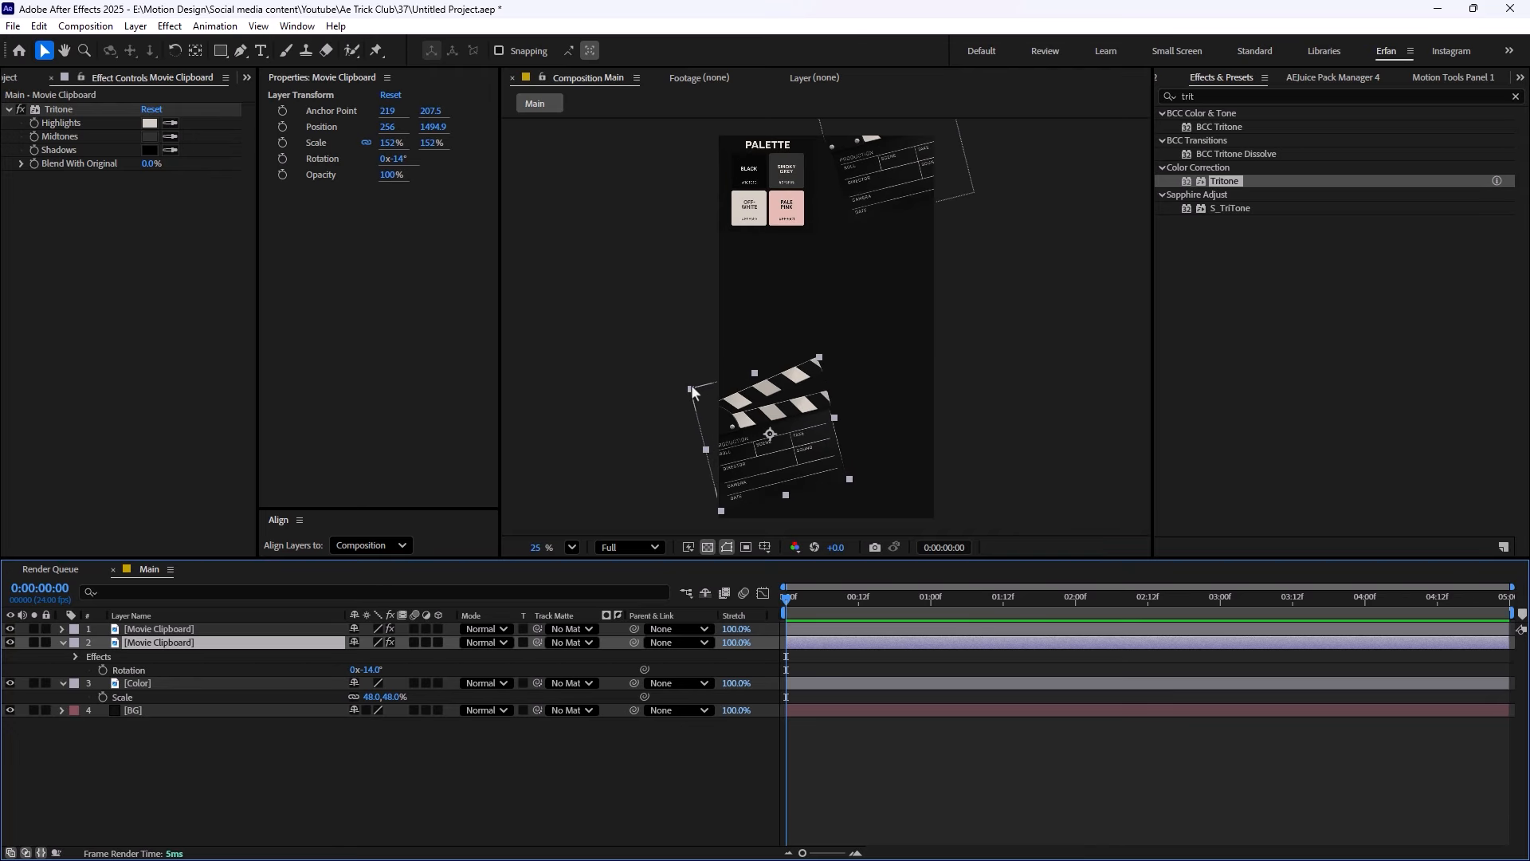
pyautogui.moveTo(683, 390); pyautogui.dragTo(654, 283)
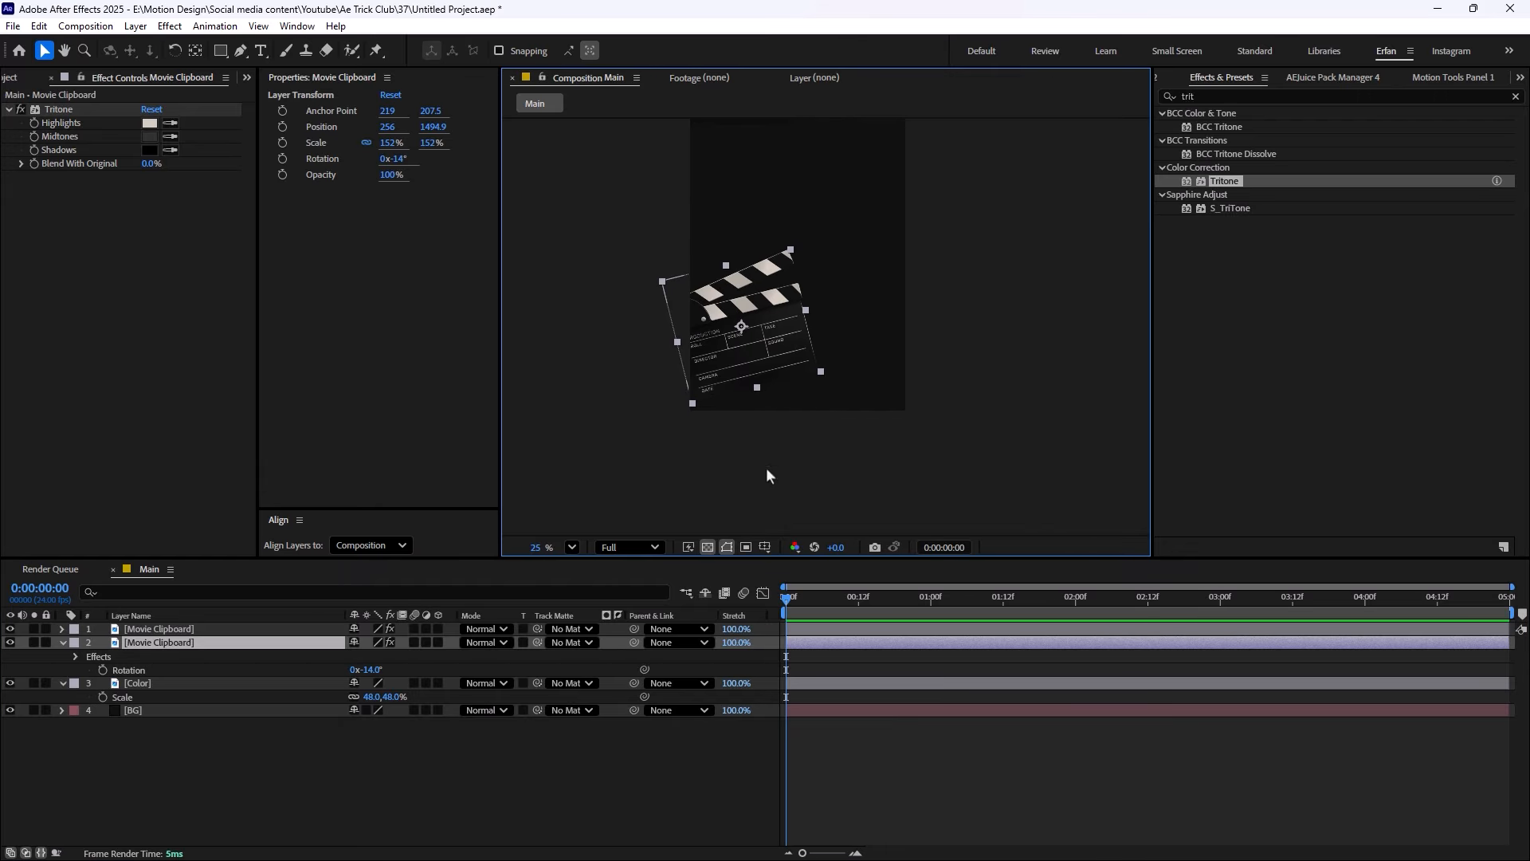
pyautogui.click(337, 635)
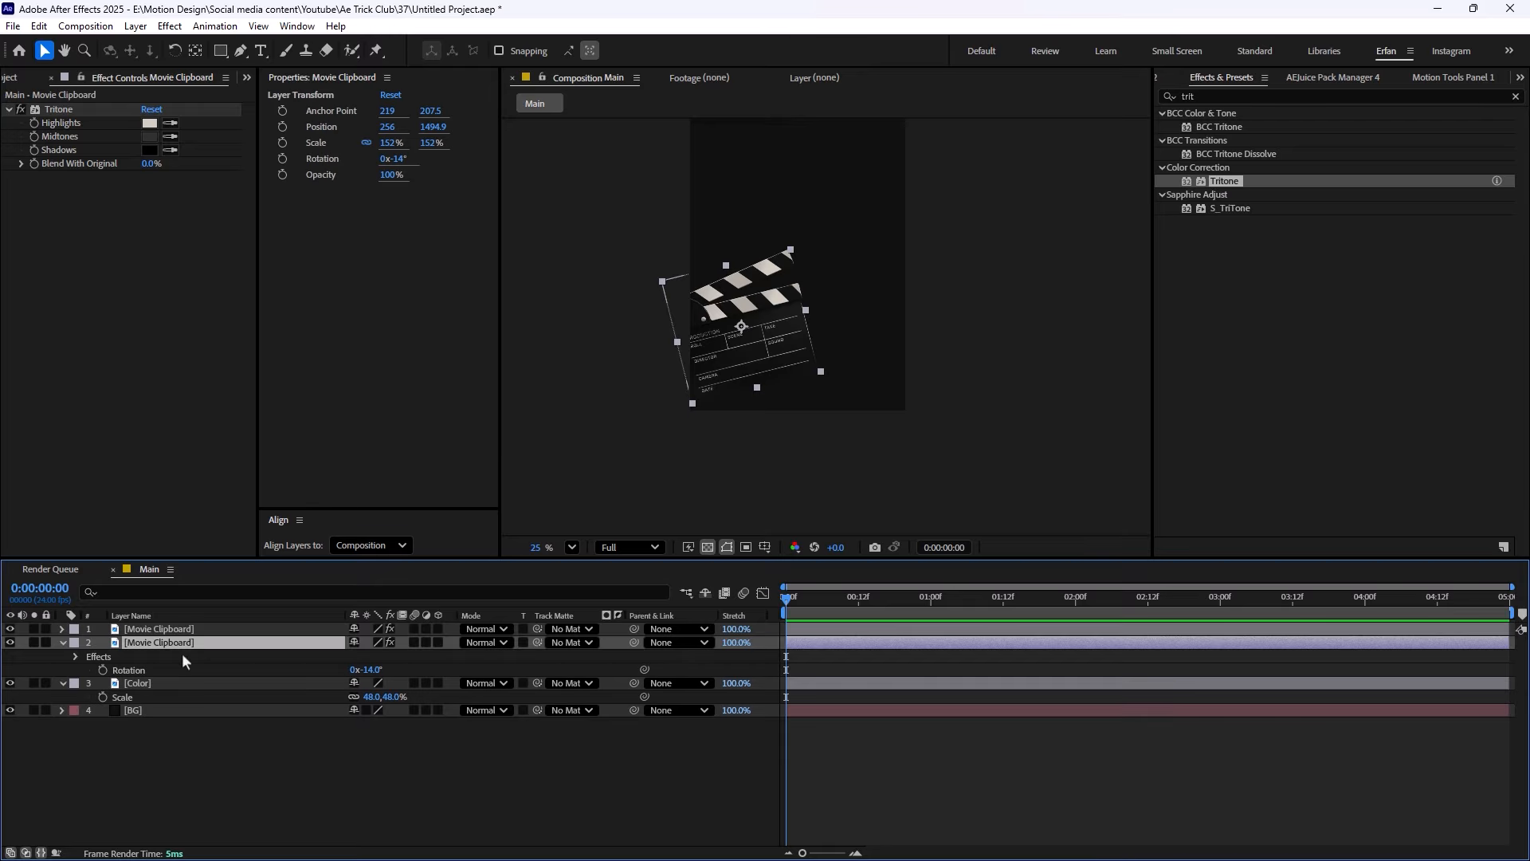
pyautogui.hotkey('ctrl', 'd')
pyautogui.press('Return')
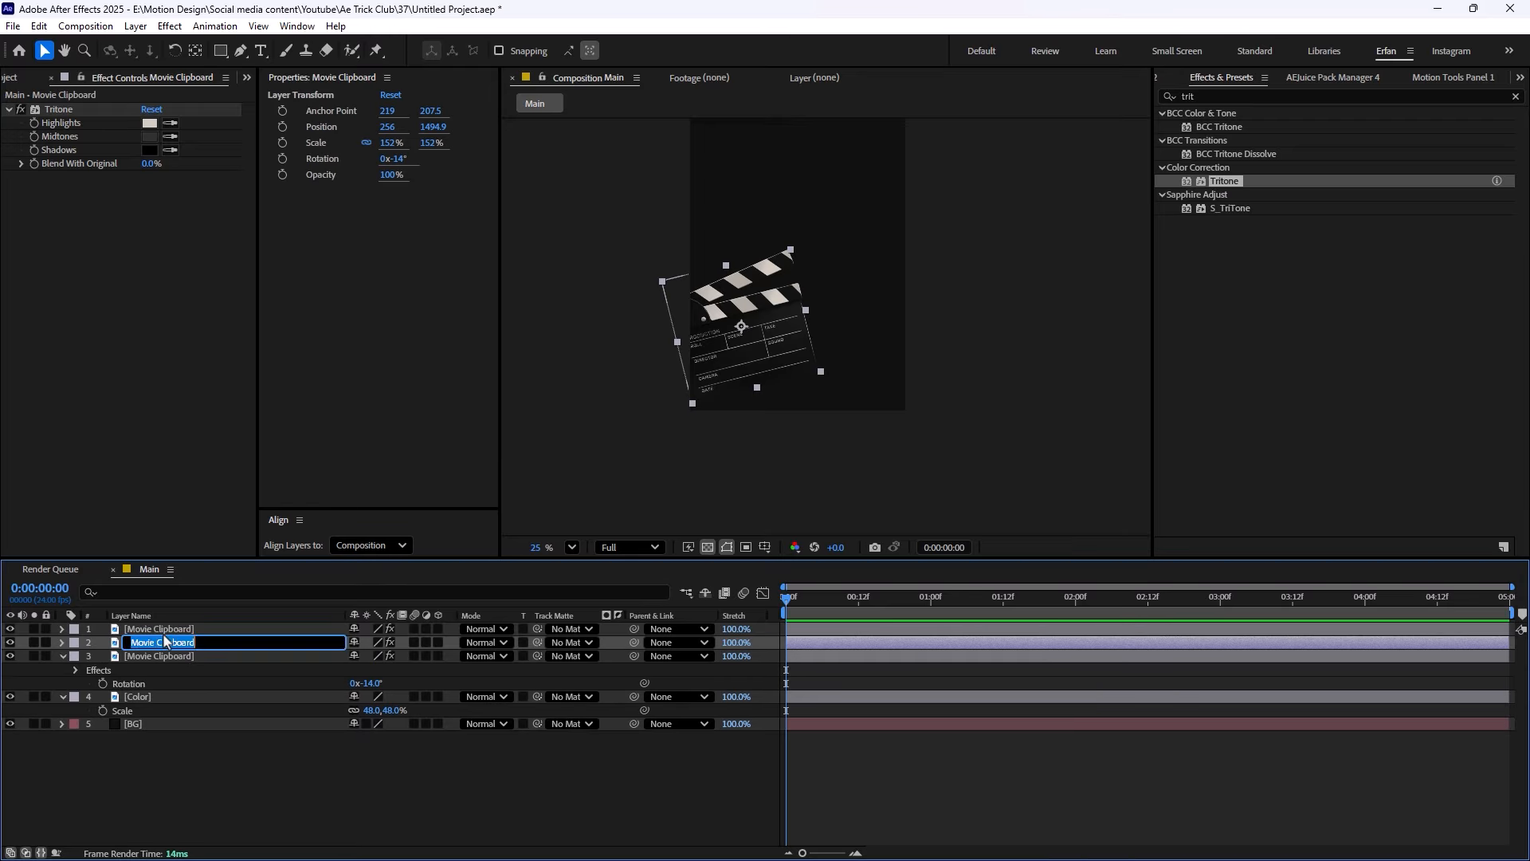
pyautogui.write('Shadow')
pyautogui.press('Return')
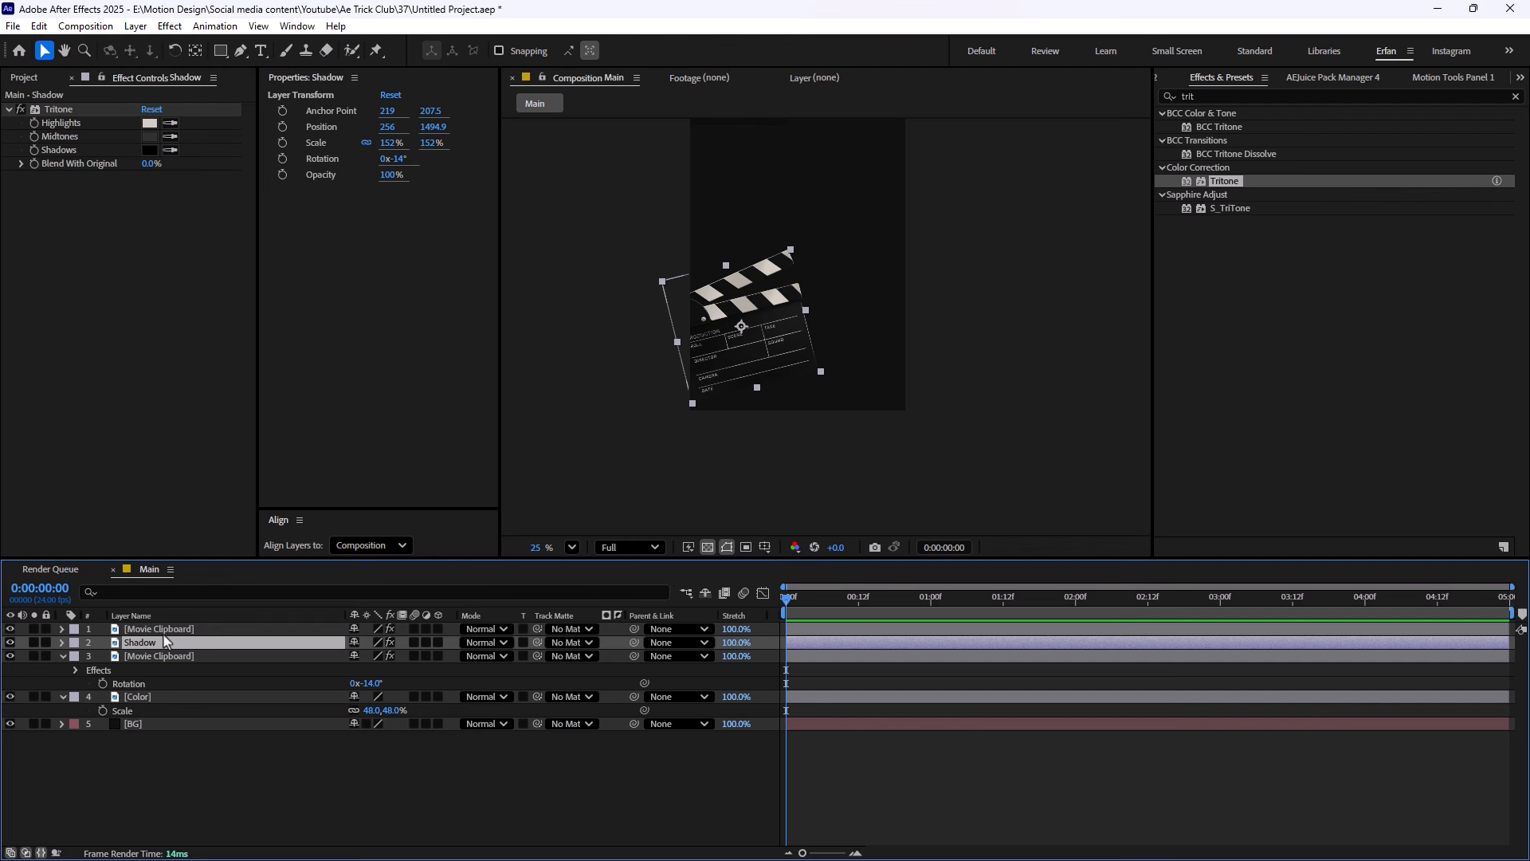
pyautogui.moveTo(167, 648); pyautogui.dragTo(233, 650)
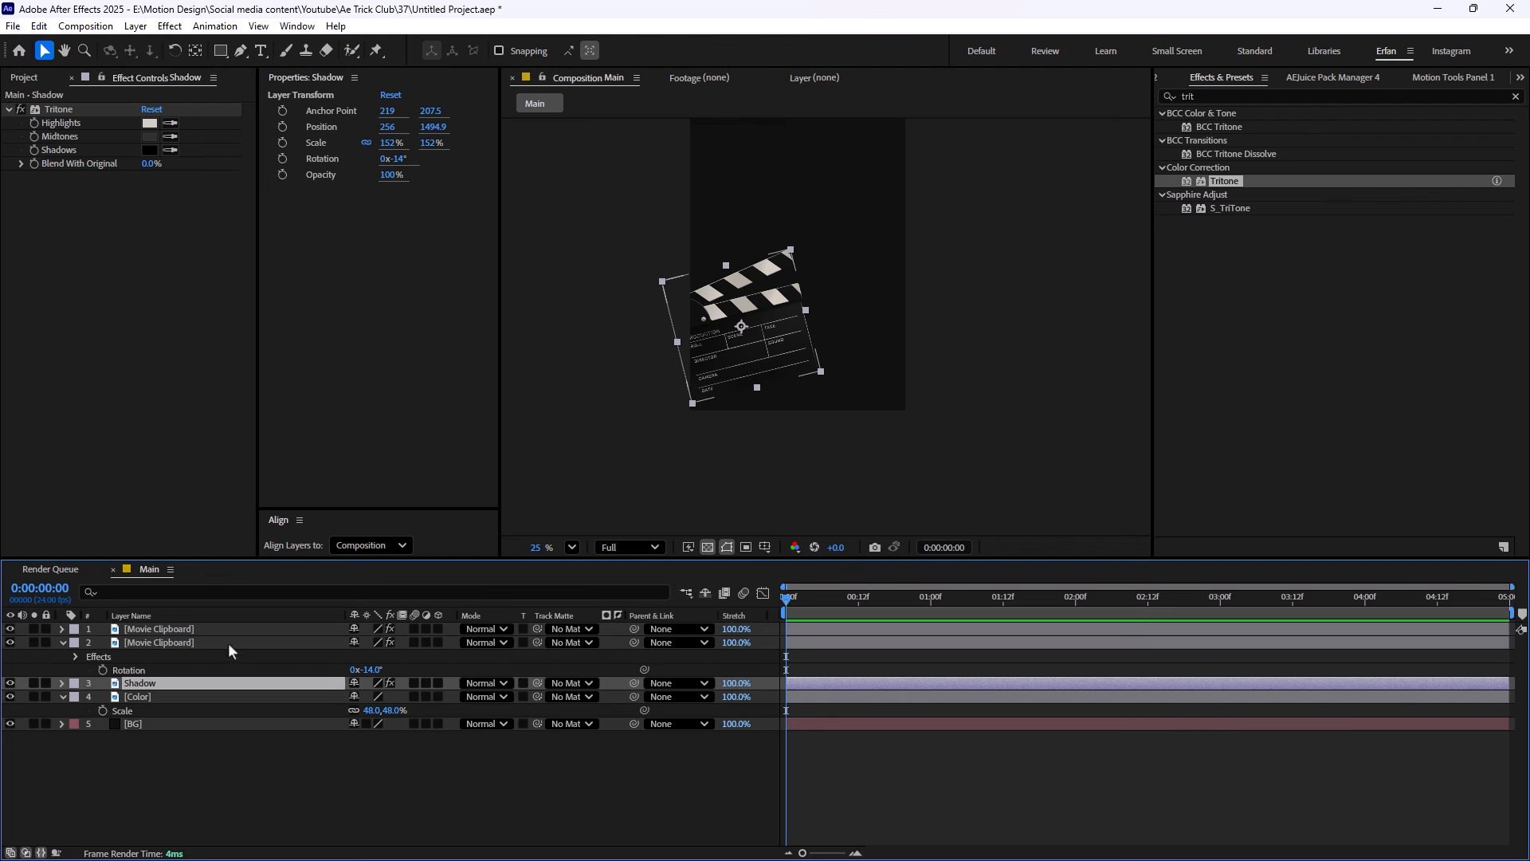
# Isolate the Shadow layer and apply a Directional Blur with a blur length of 67.6
pyautogui.click(33, 682)
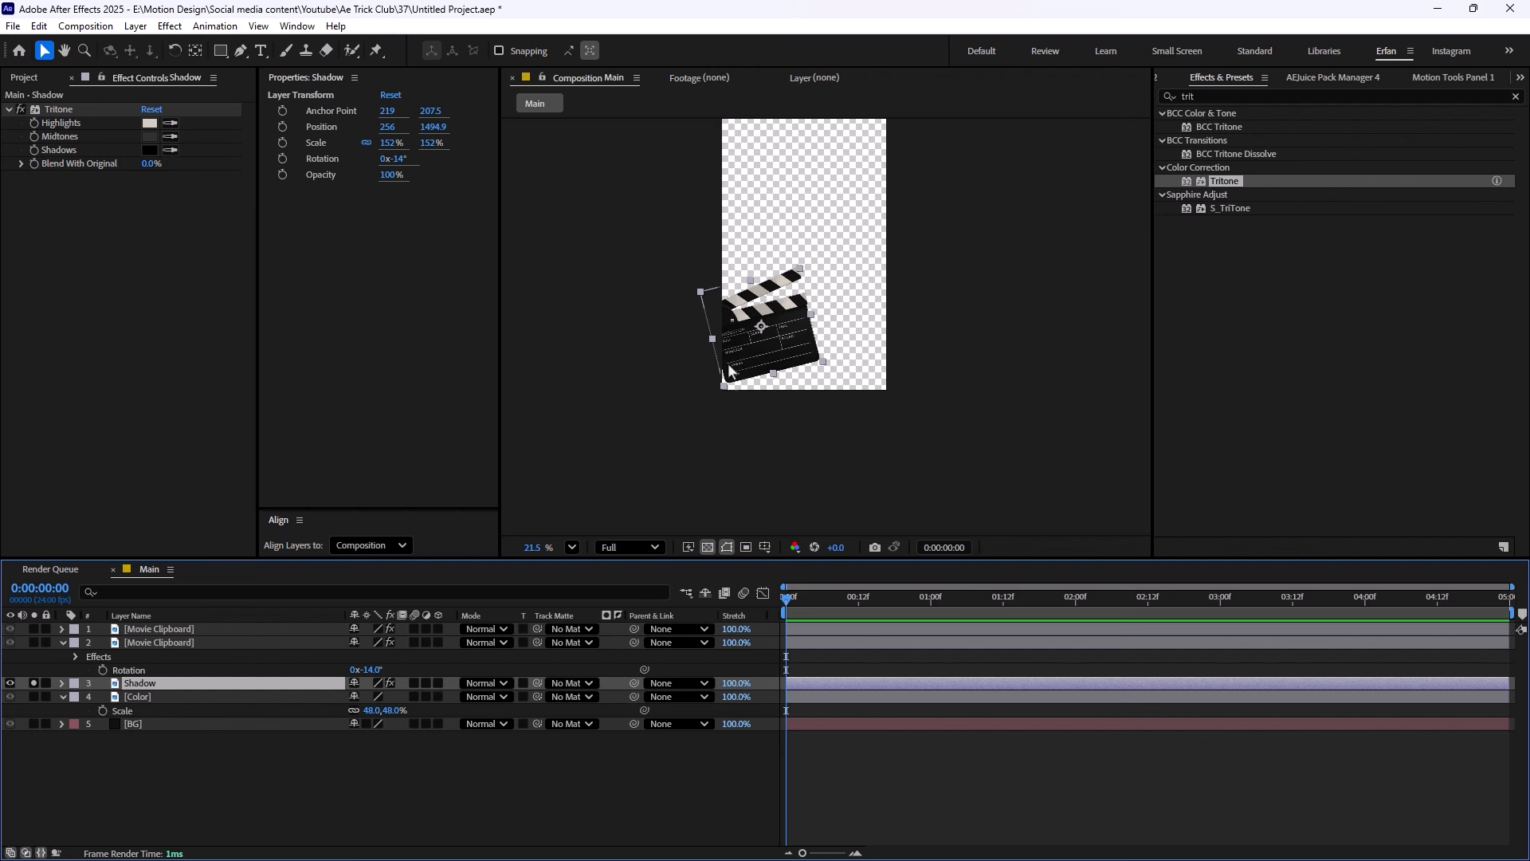
pyautogui.click(1242, 100)
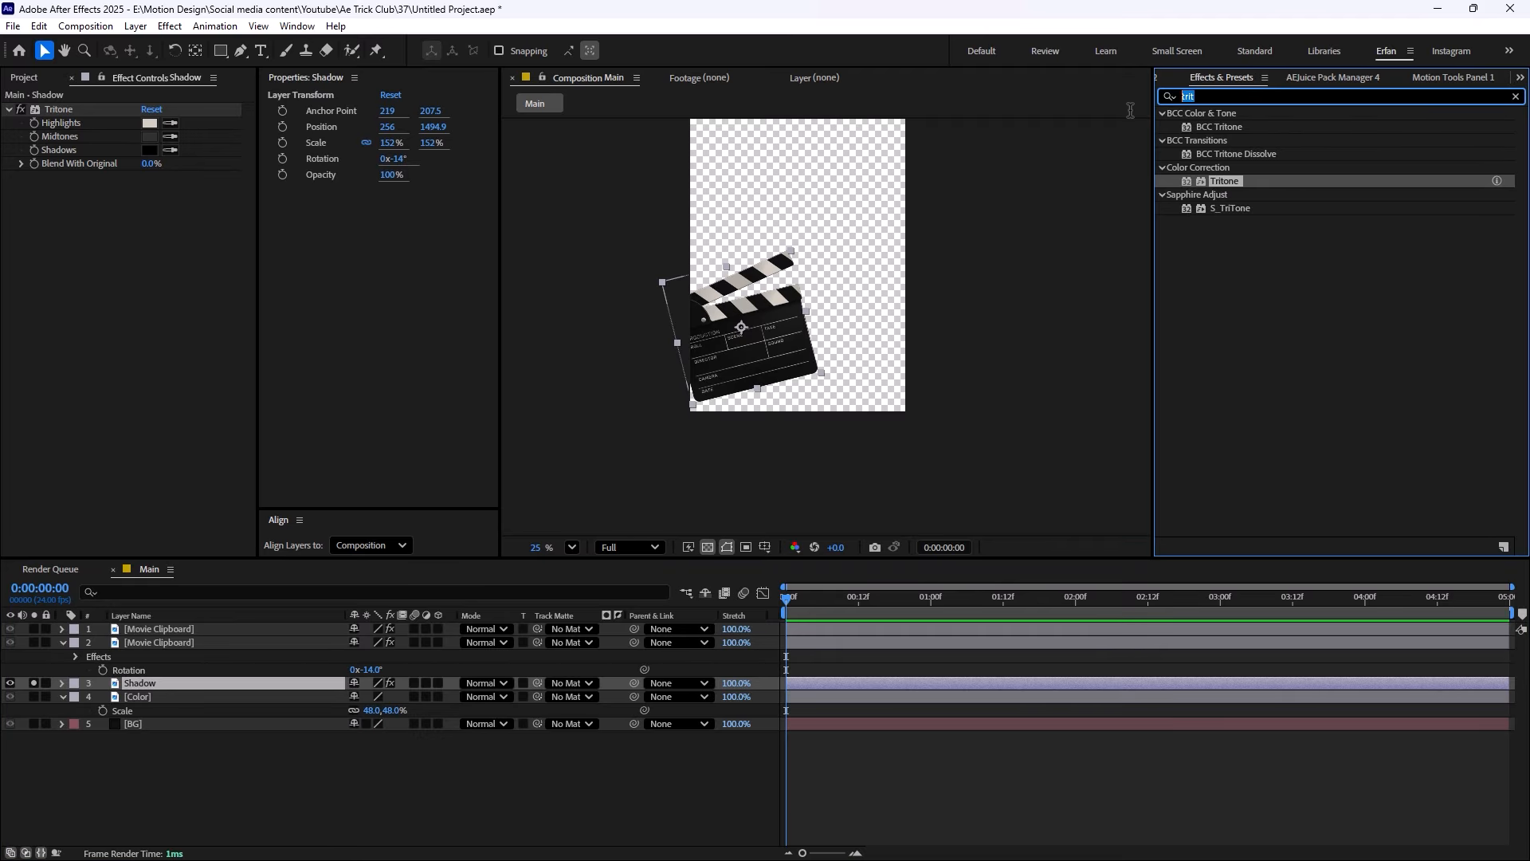
pyautogui.write('dir')
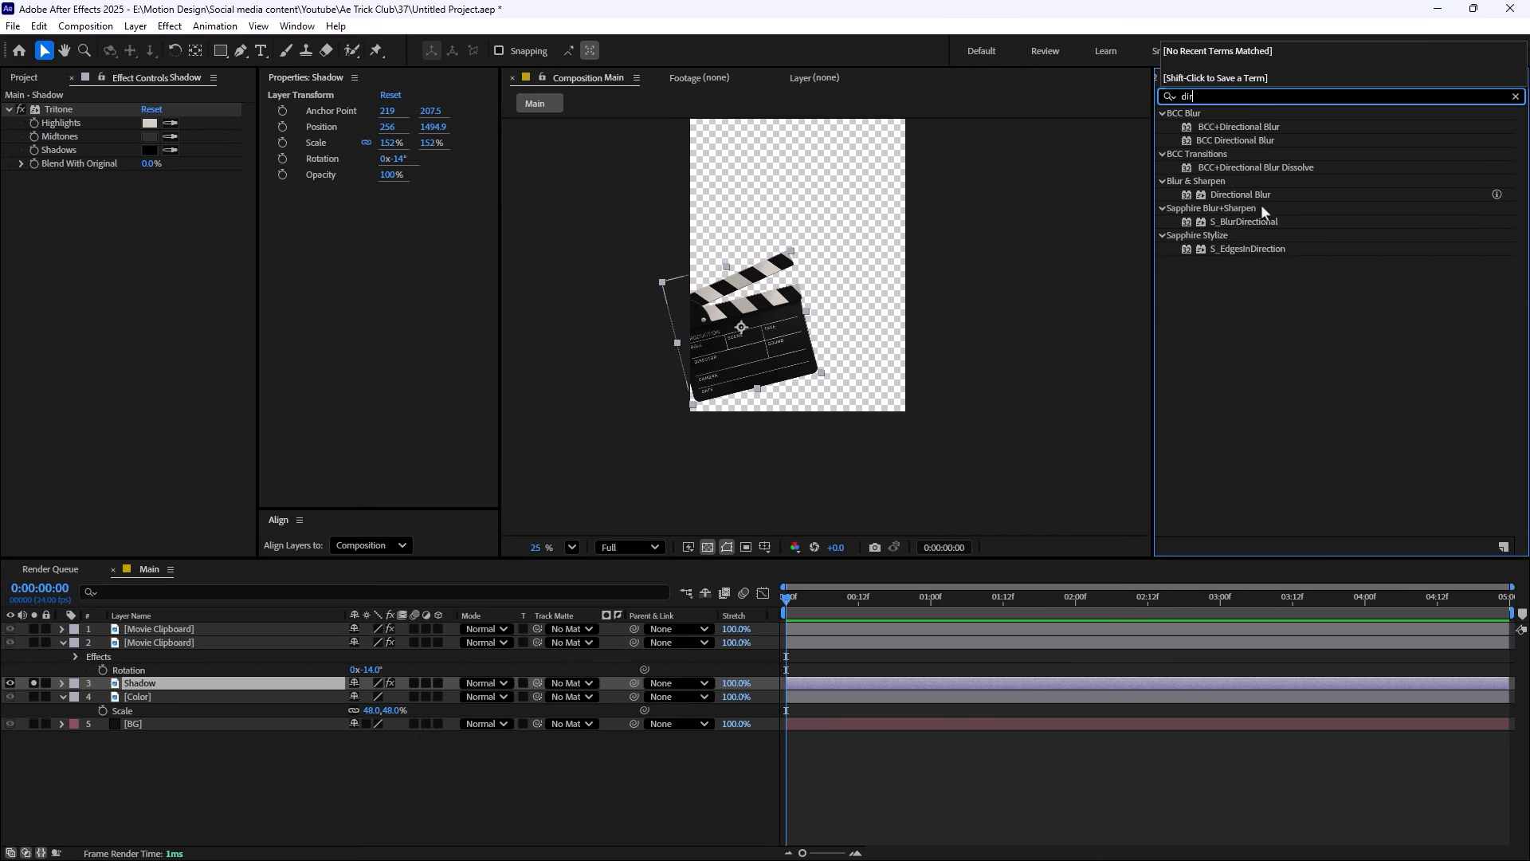
pyautogui.moveTo(1262, 194); pyautogui.dragTo(218, 682)
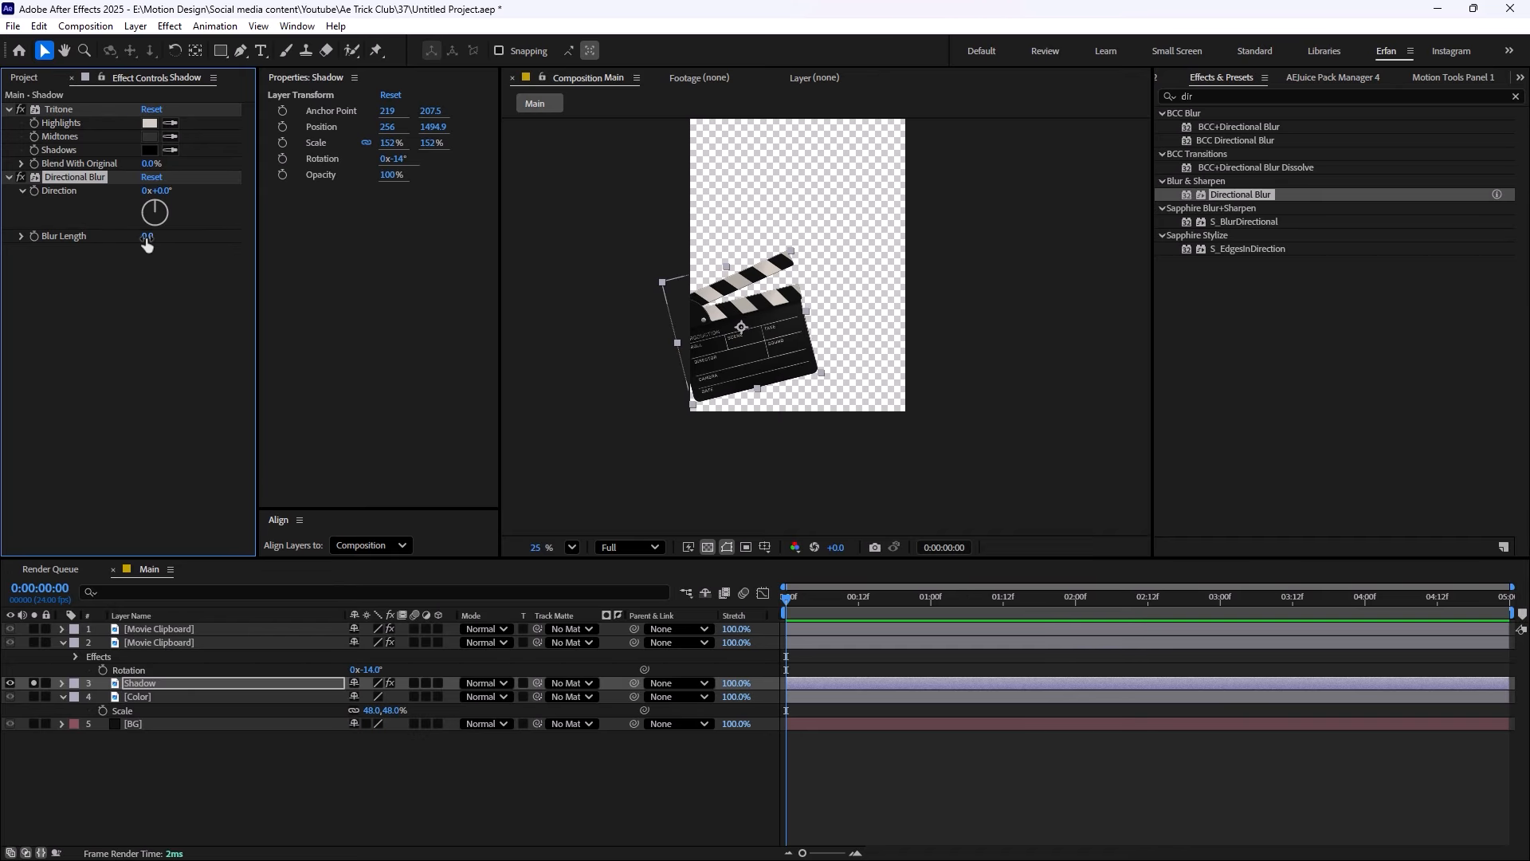
pyautogui.moveTo(146, 239); pyautogui.dragTo(271, 247)
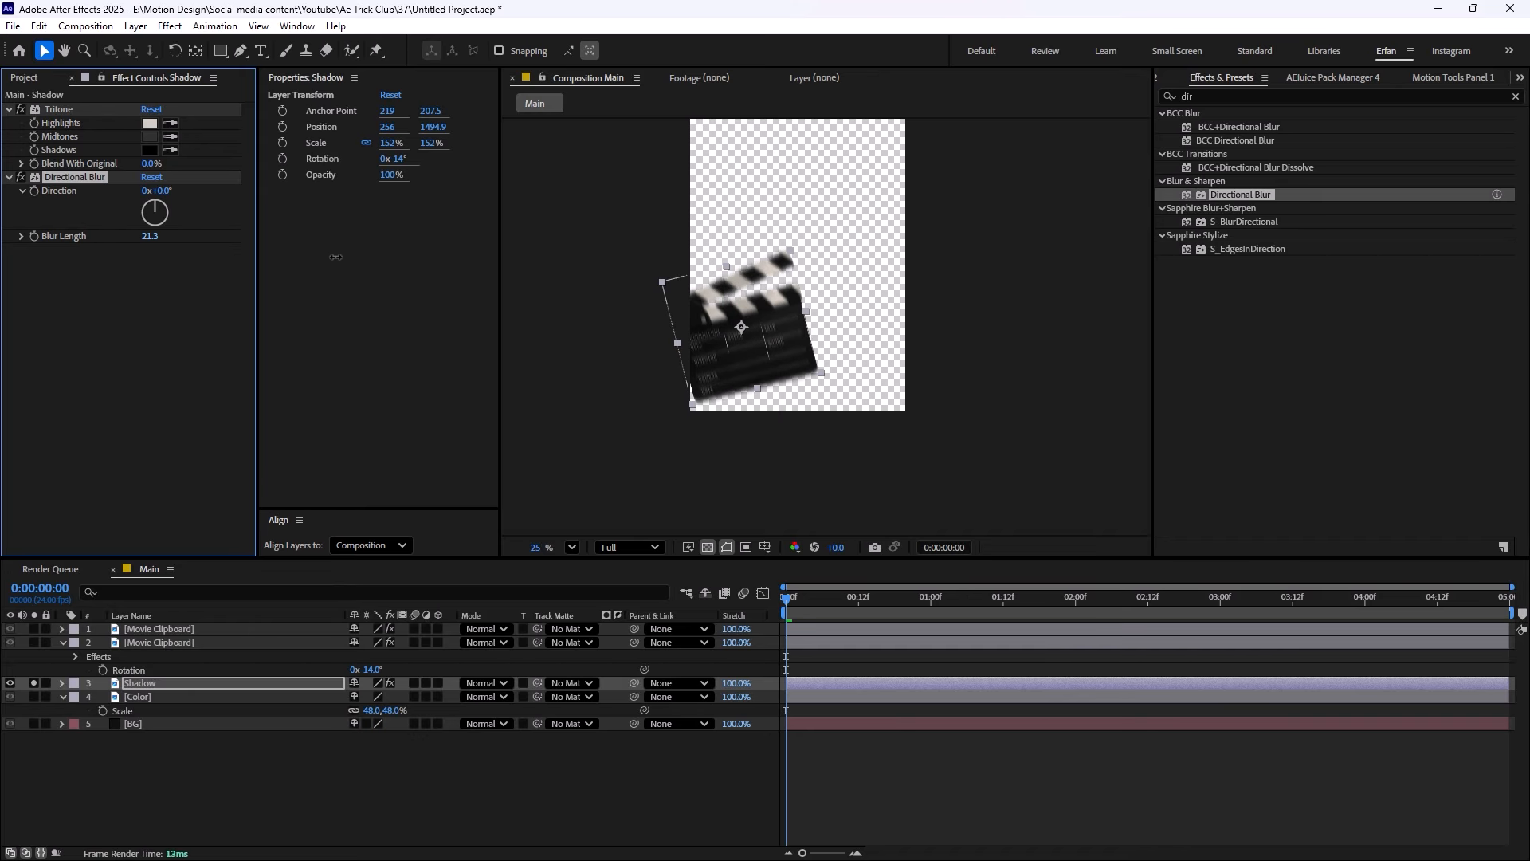
pyautogui.moveTo(165, 194); pyautogui.dragTo(263, 243)
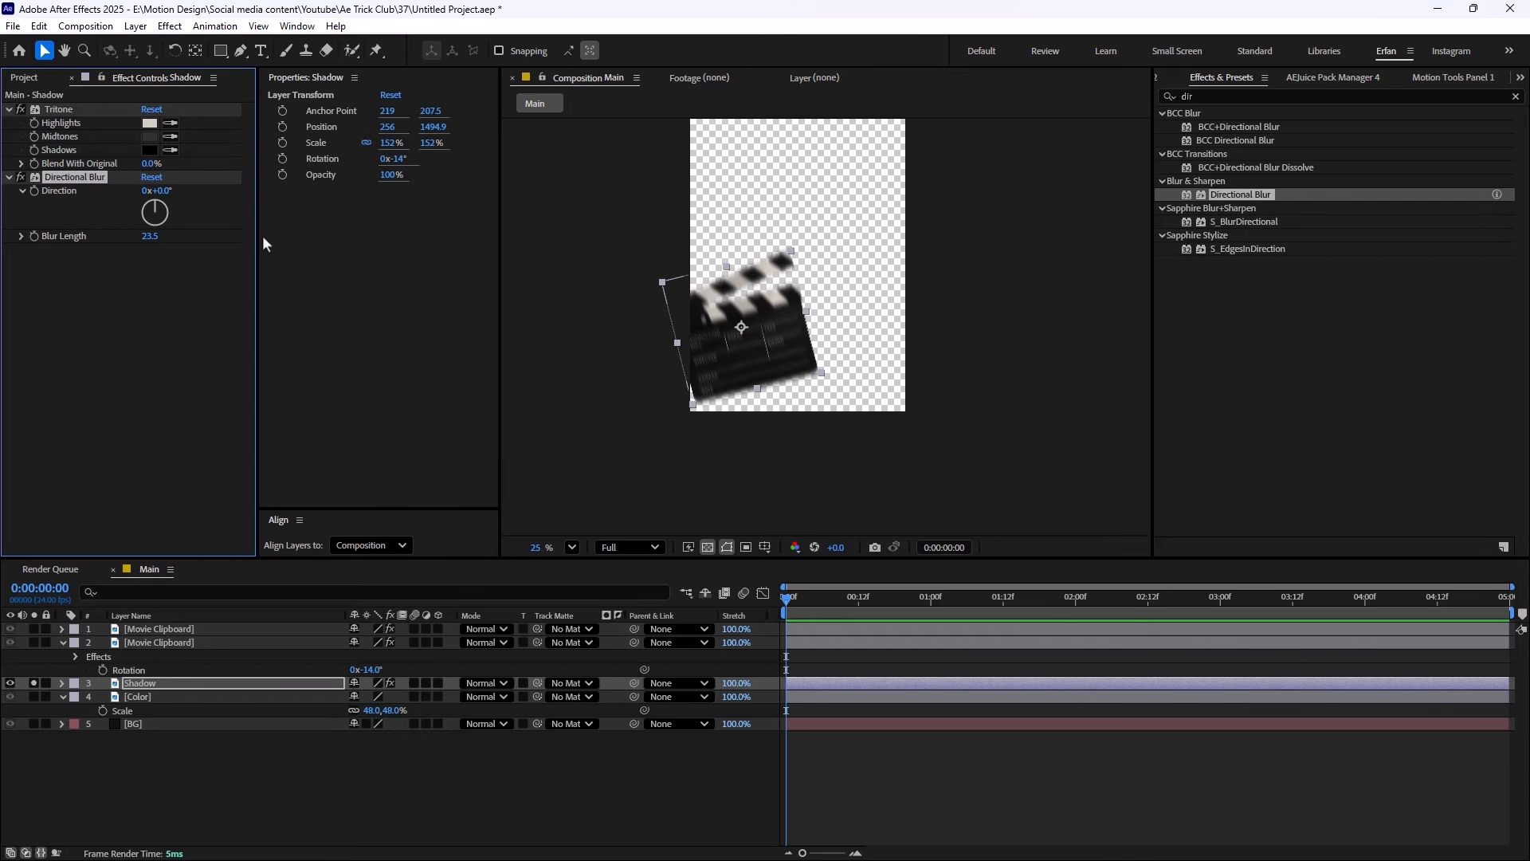
pyautogui.moveTo(219, 242); pyautogui.dragTo(539, 266)
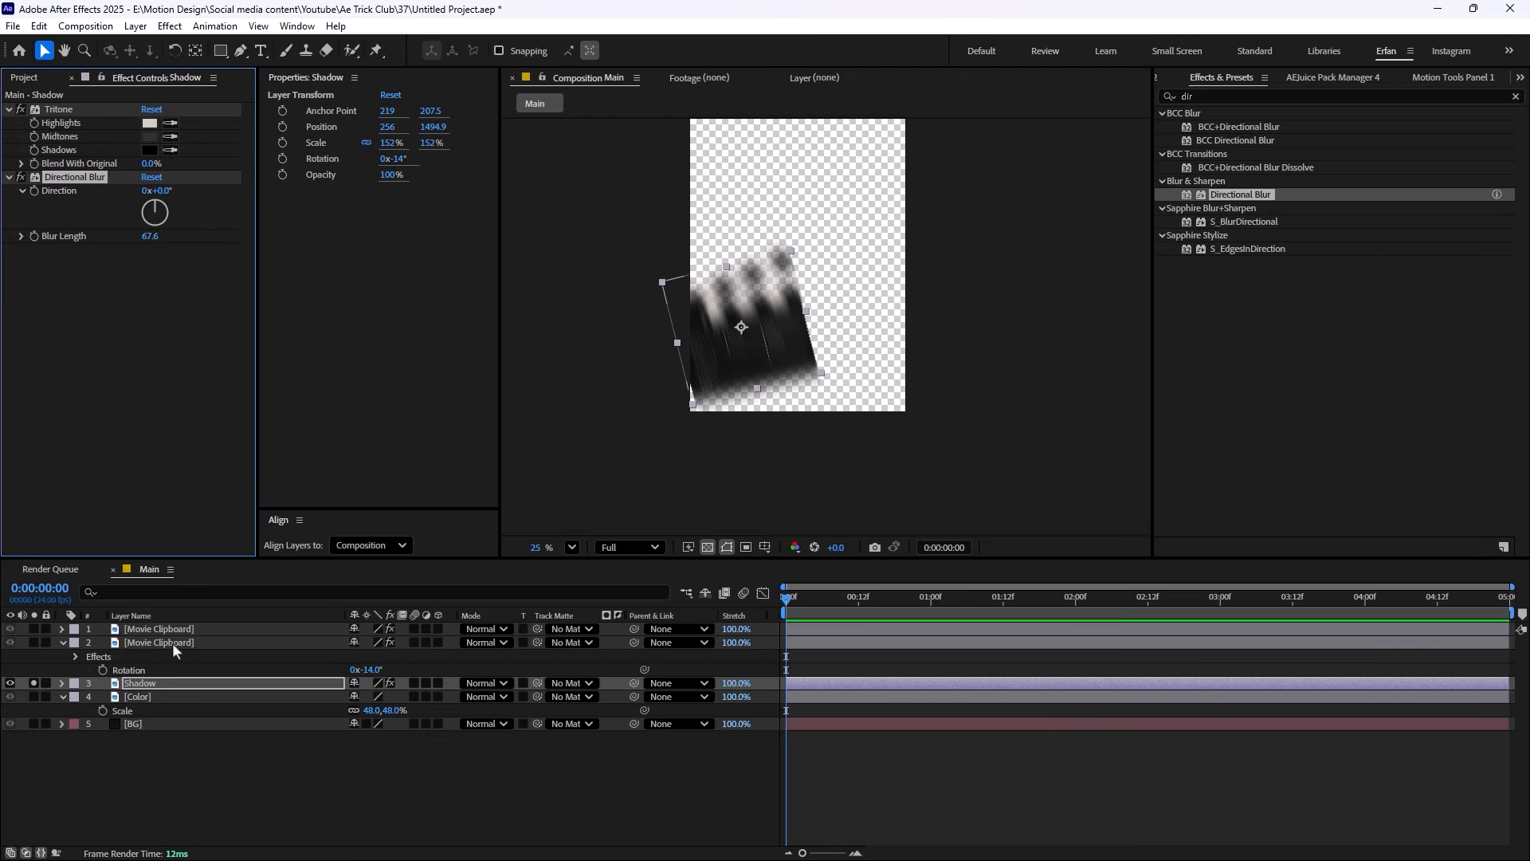
# Add a Fast Box Blur with a blur radius of 7 to the Shadow layer
pyautogui.hotkey('ctrl', 'space')
pyautogui.write('fast')
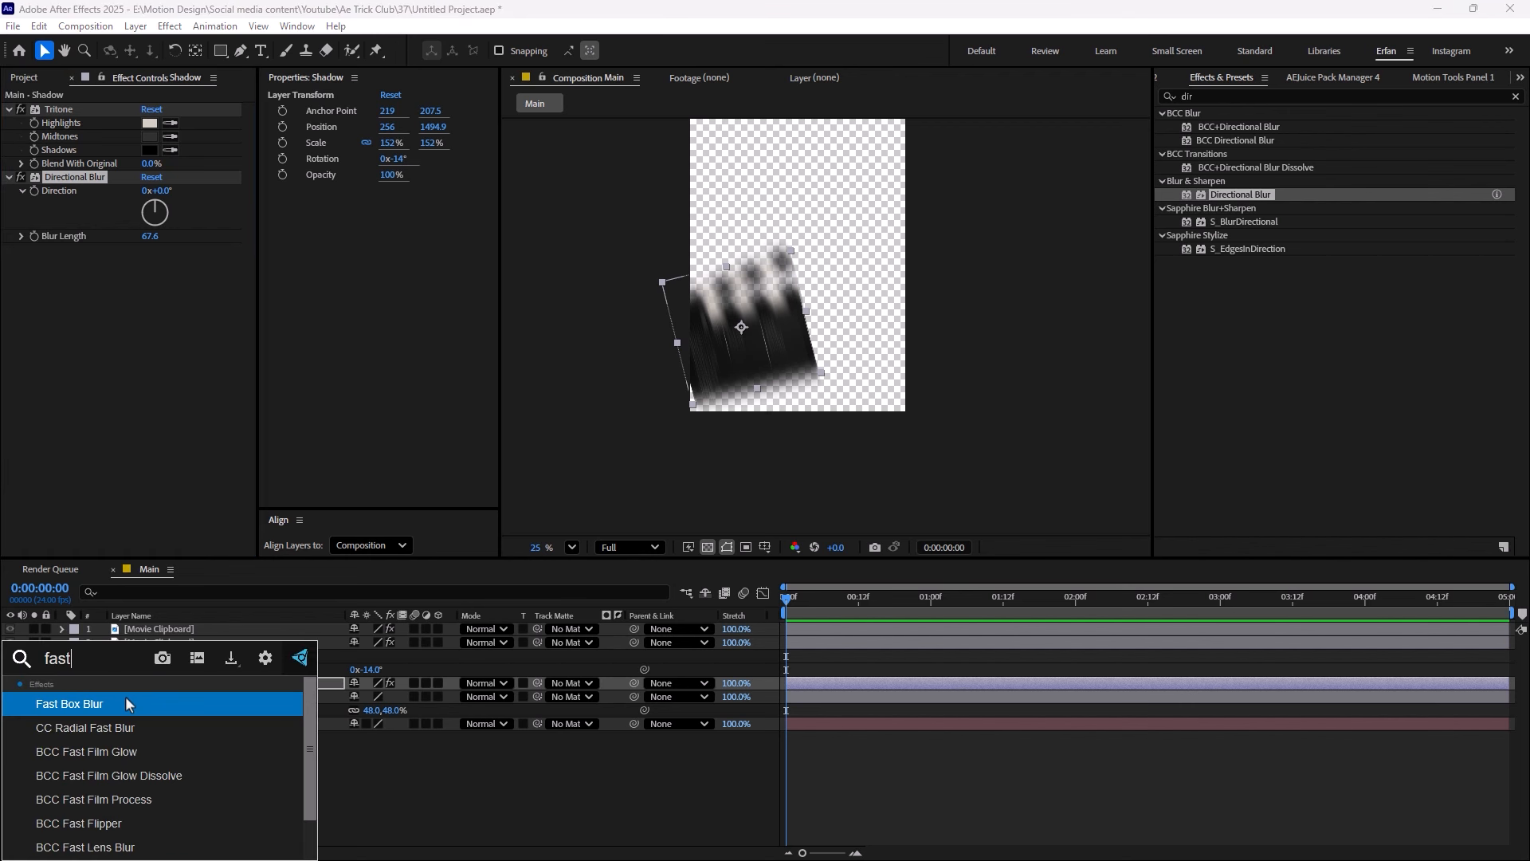
pyautogui.press('Return')
pyautogui.moveTo(146, 264); pyautogui.dragTo(168, 273)
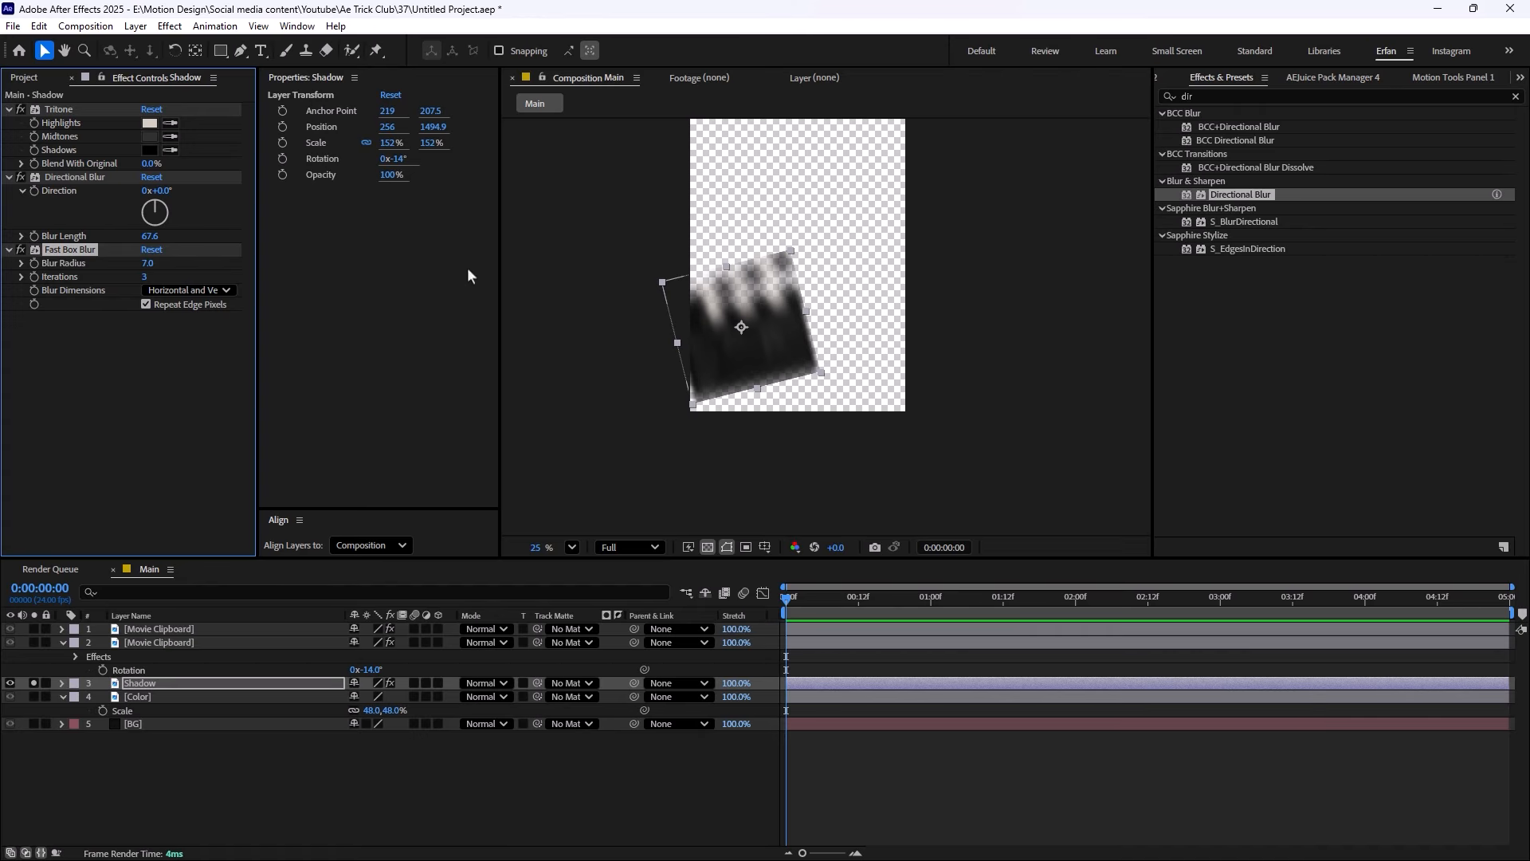
# Delete the Shadow layer from the composition
pyautogui.click(160, 682)
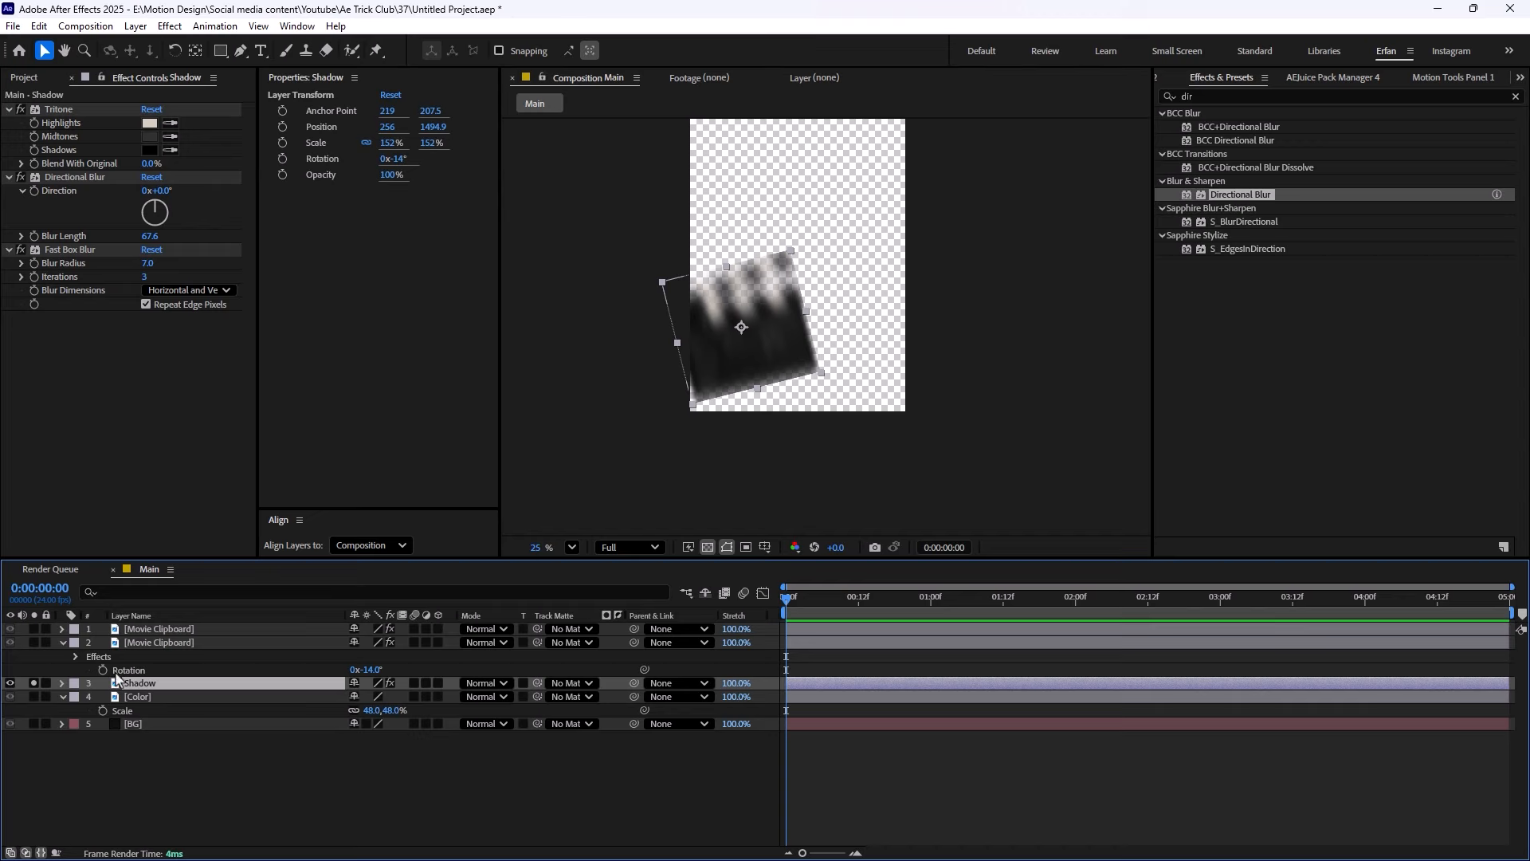
pyautogui.press('Delete')
pyautogui.click(147, 679)
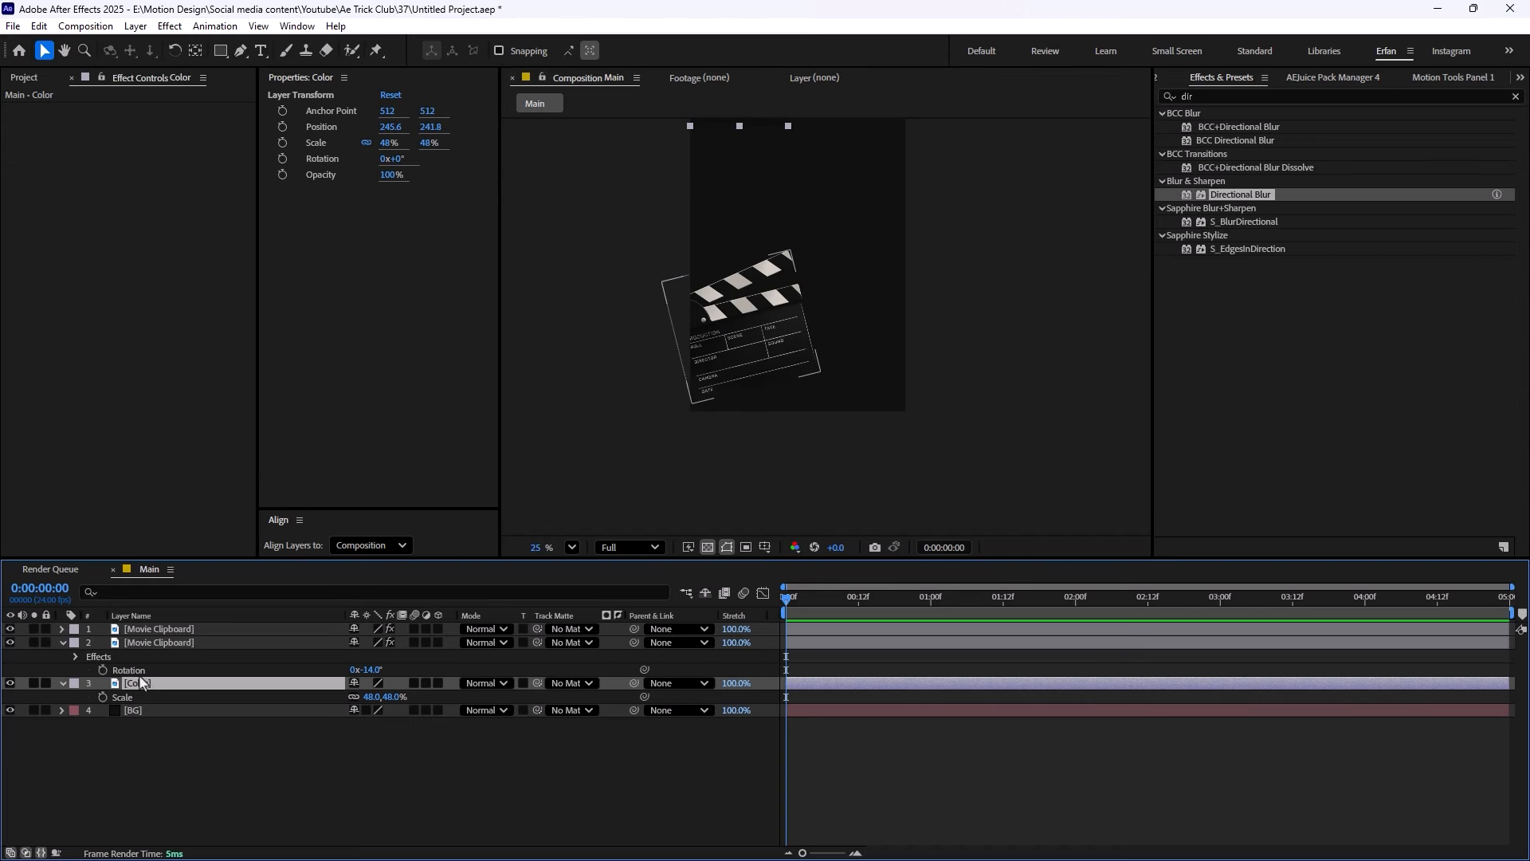
# Try a Drop Shadow with distance 40 and softness 43 on the isolated lower Movie Clipboard layer, and remove the effect
pyautogui.click(141, 642)
pyautogui.click(34, 642)
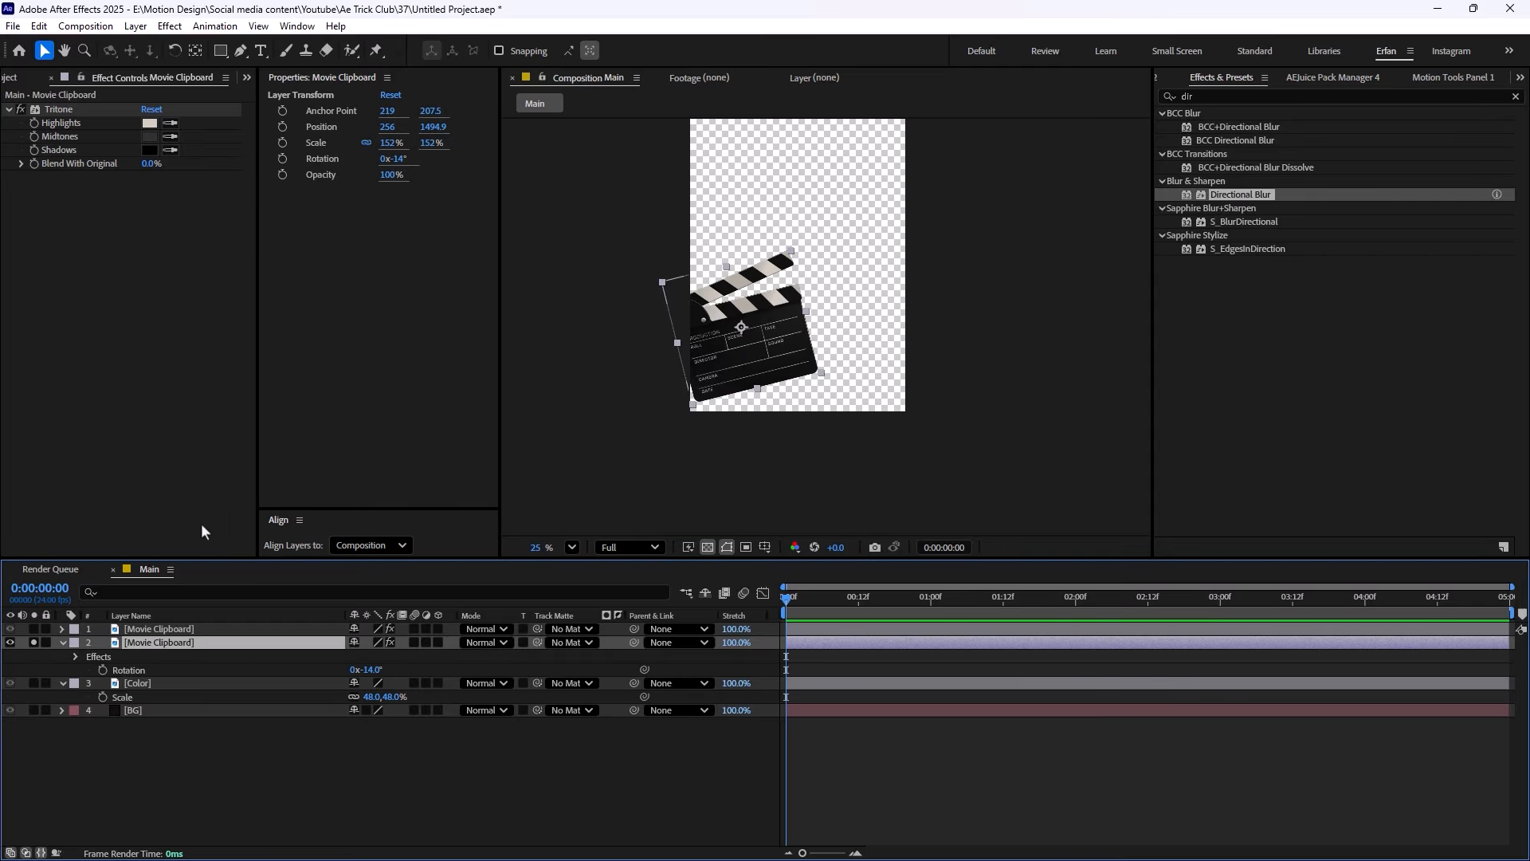
pyautogui.click(1170, 97)
pyautogui.write('drop')
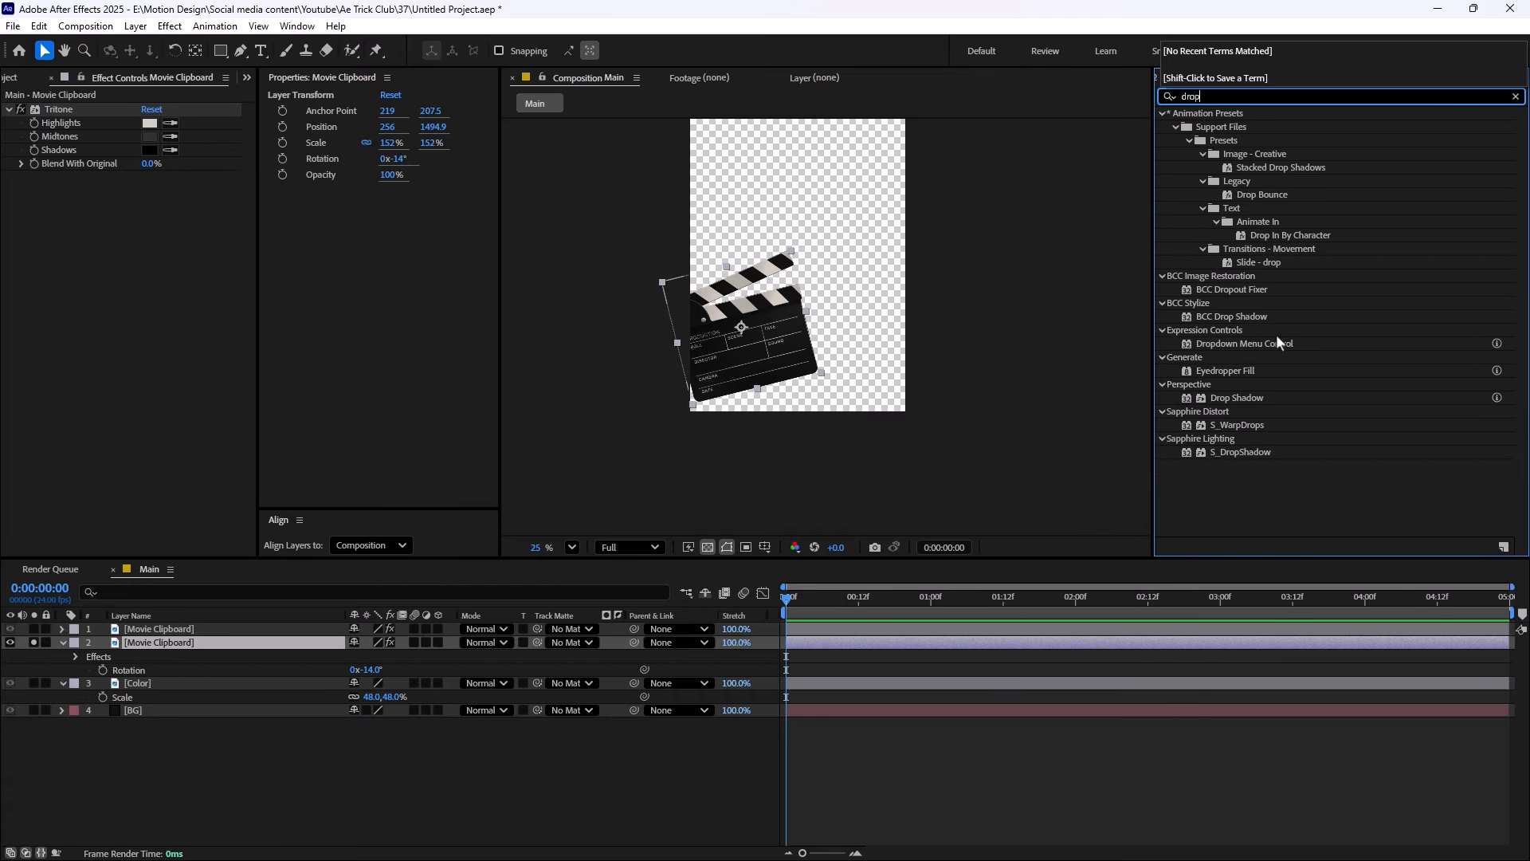
pyautogui.moveTo(1246, 394); pyautogui.dragTo(182, 639)
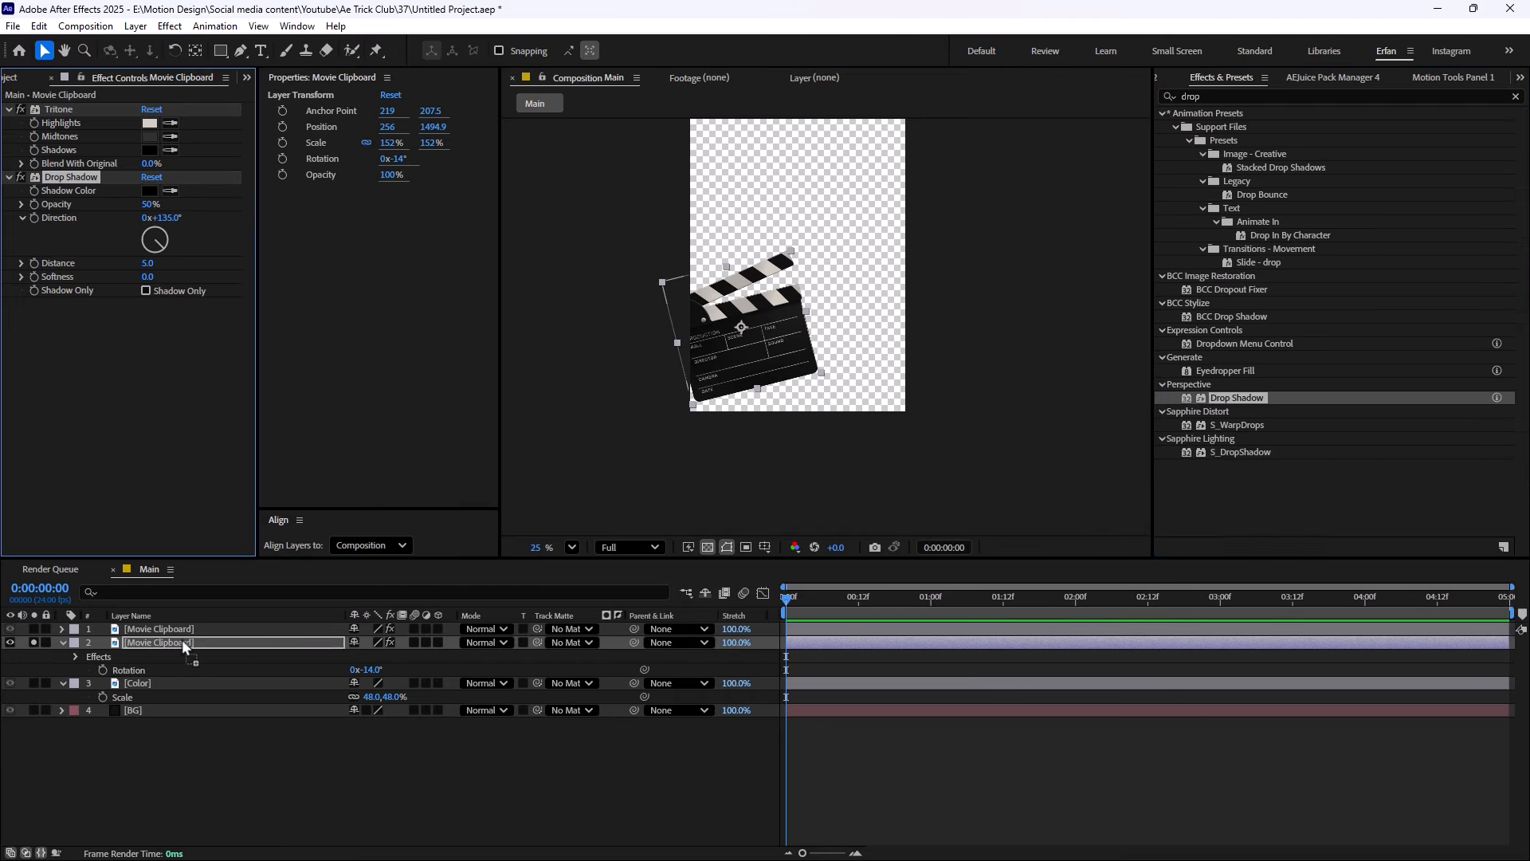
pyautogui.moveTo(147, 263); pyautogui.dragTo(180, 267)
pyautogui.scroll(2, 812, 383)
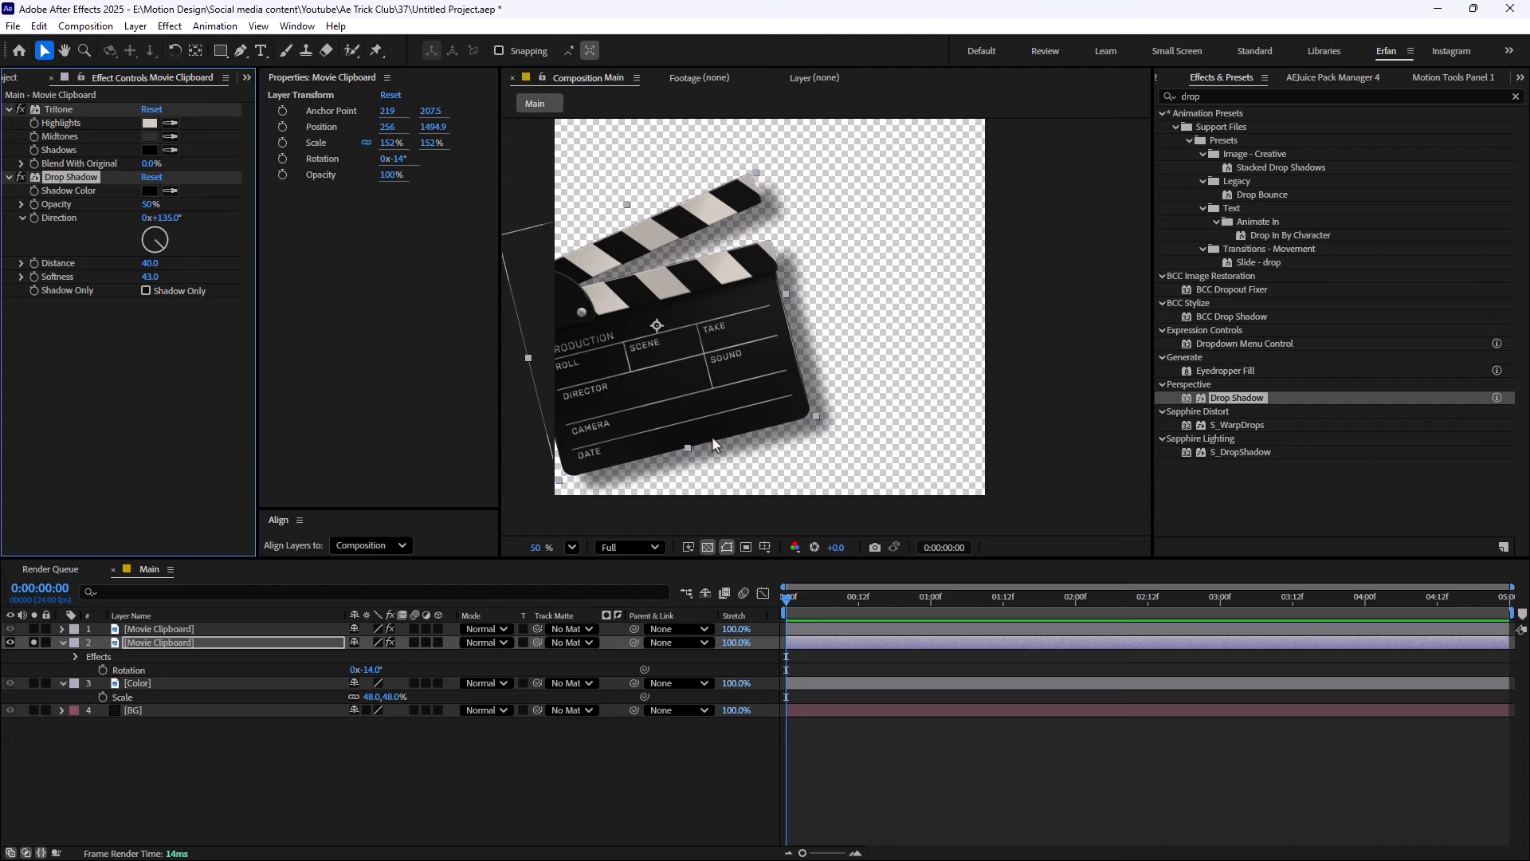
pyautogui.scroll(-1, 761, 303)
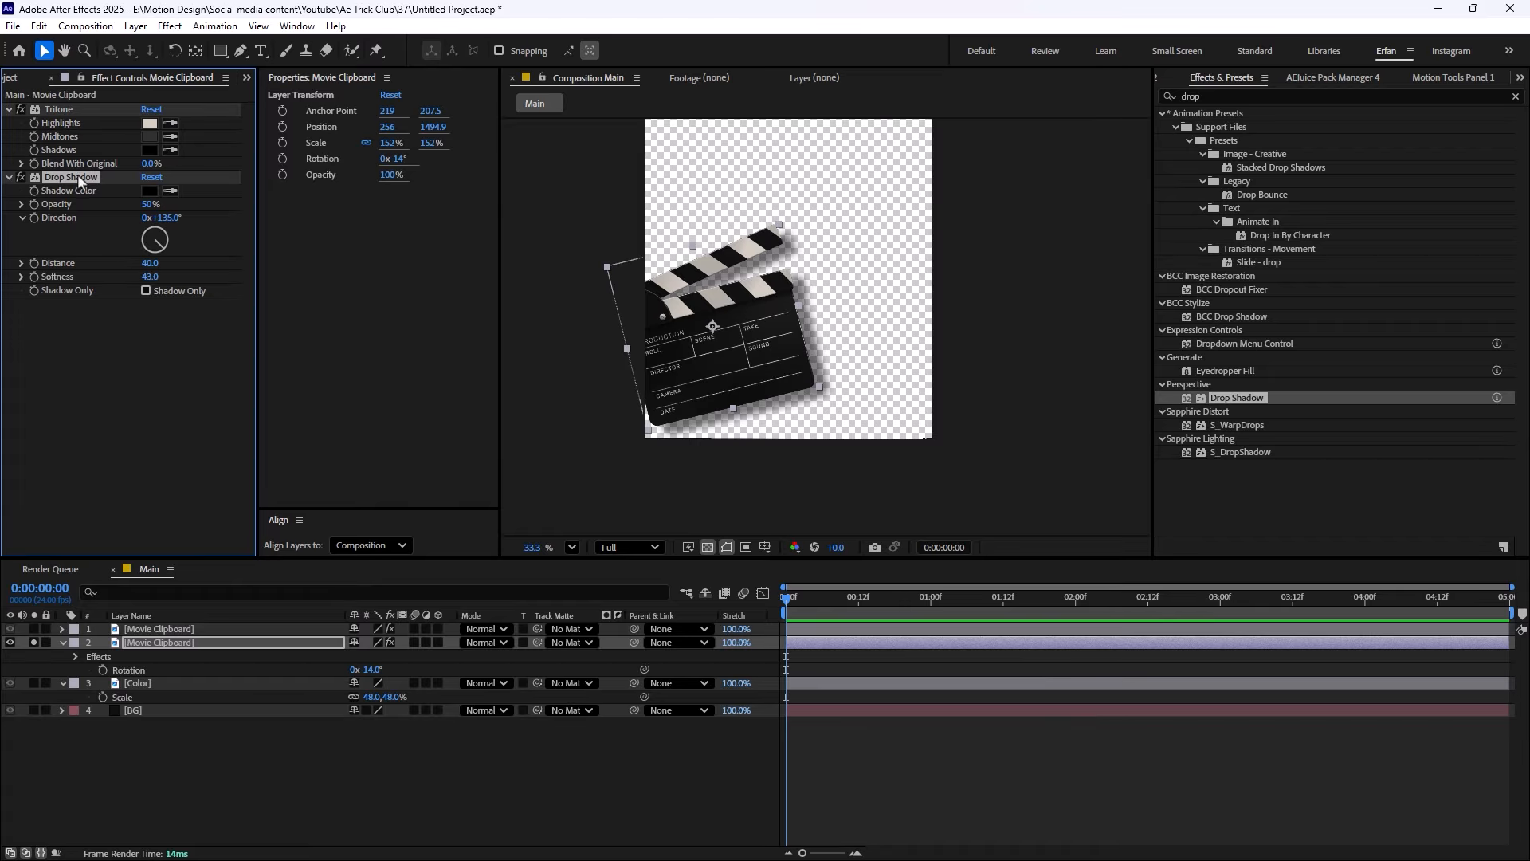
pyautogui.press('Delete')
# Apply Shadow Studio 3 to the lower Movie Clipboard layer and set its Shadow Length to 623
pyautogui.click(1515, 96)
pyautogui.write('shad')
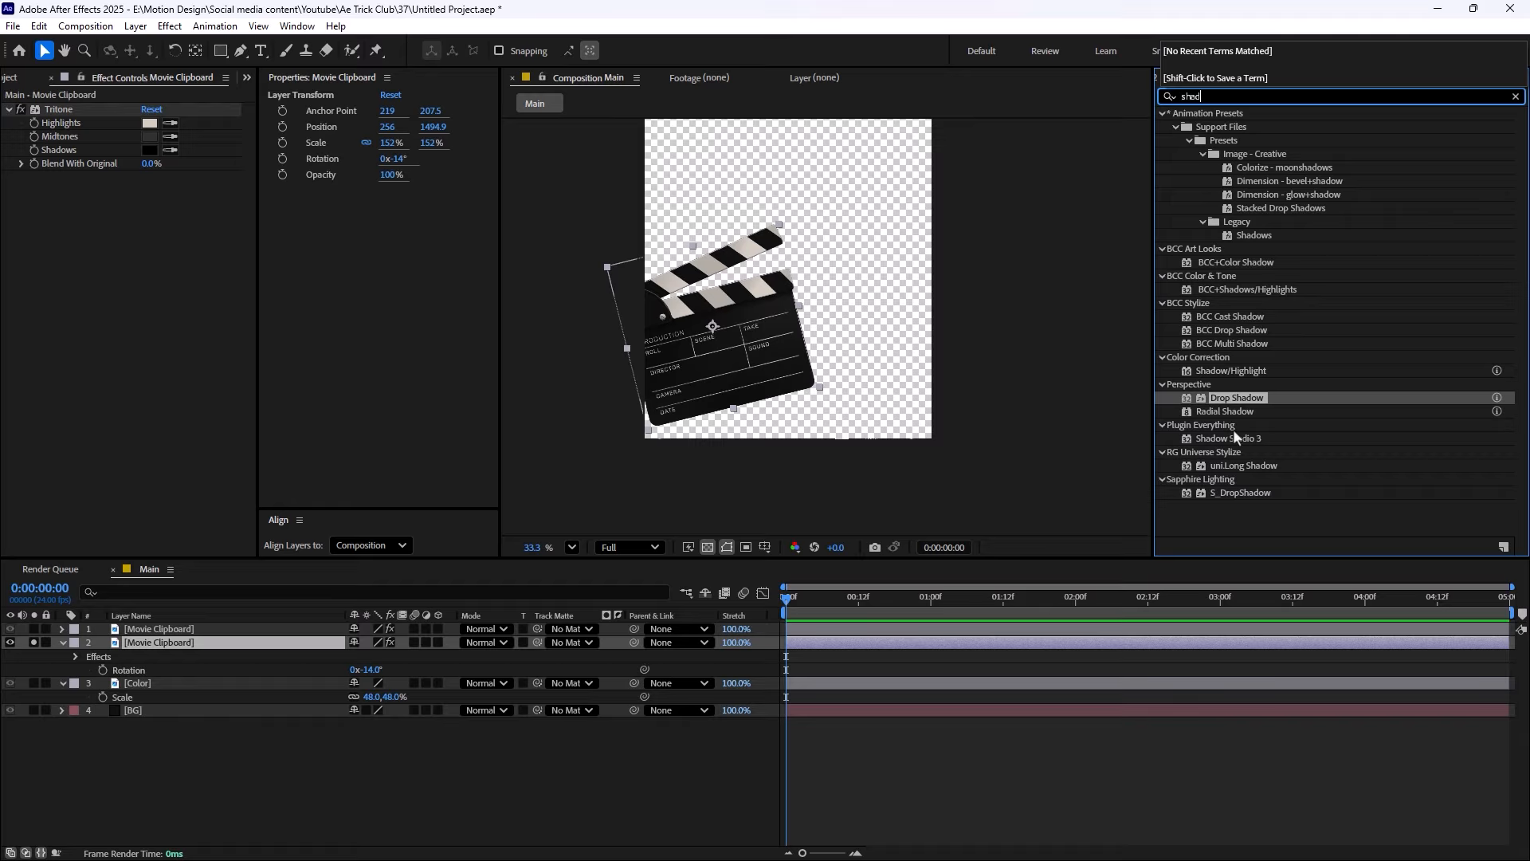
pyautogui.moveTo(1230, 436); pyautogui.dragTo(221, 640)
pyautogui.press(',')
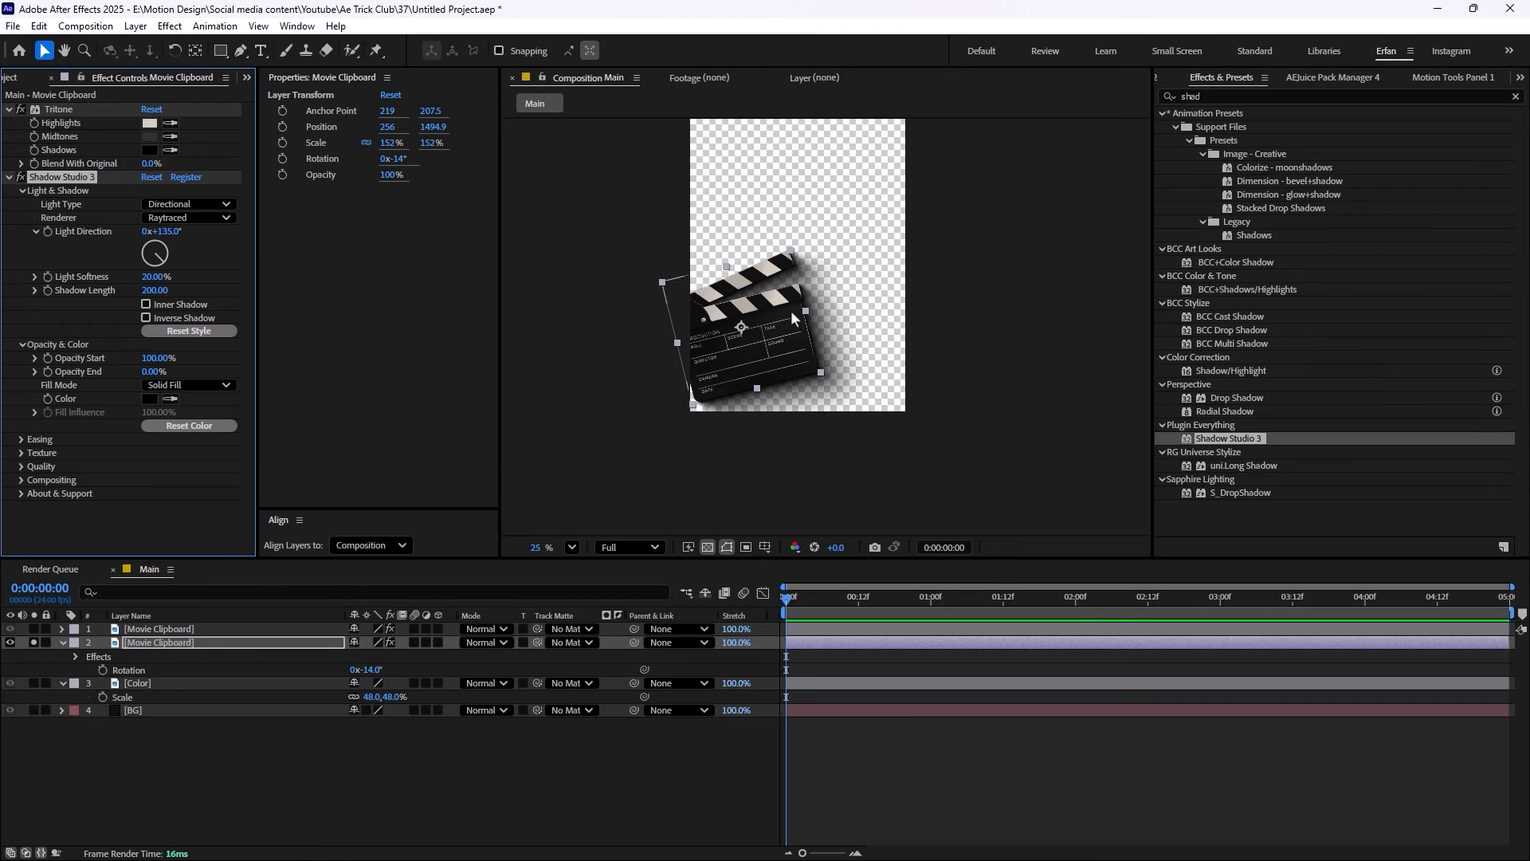
pyautogui.moveTo(156, 358); pyautogui.dragTo(588, 401)
pyautogui.moveTo(155, 290); pyautogui.dragTo(608, 400)
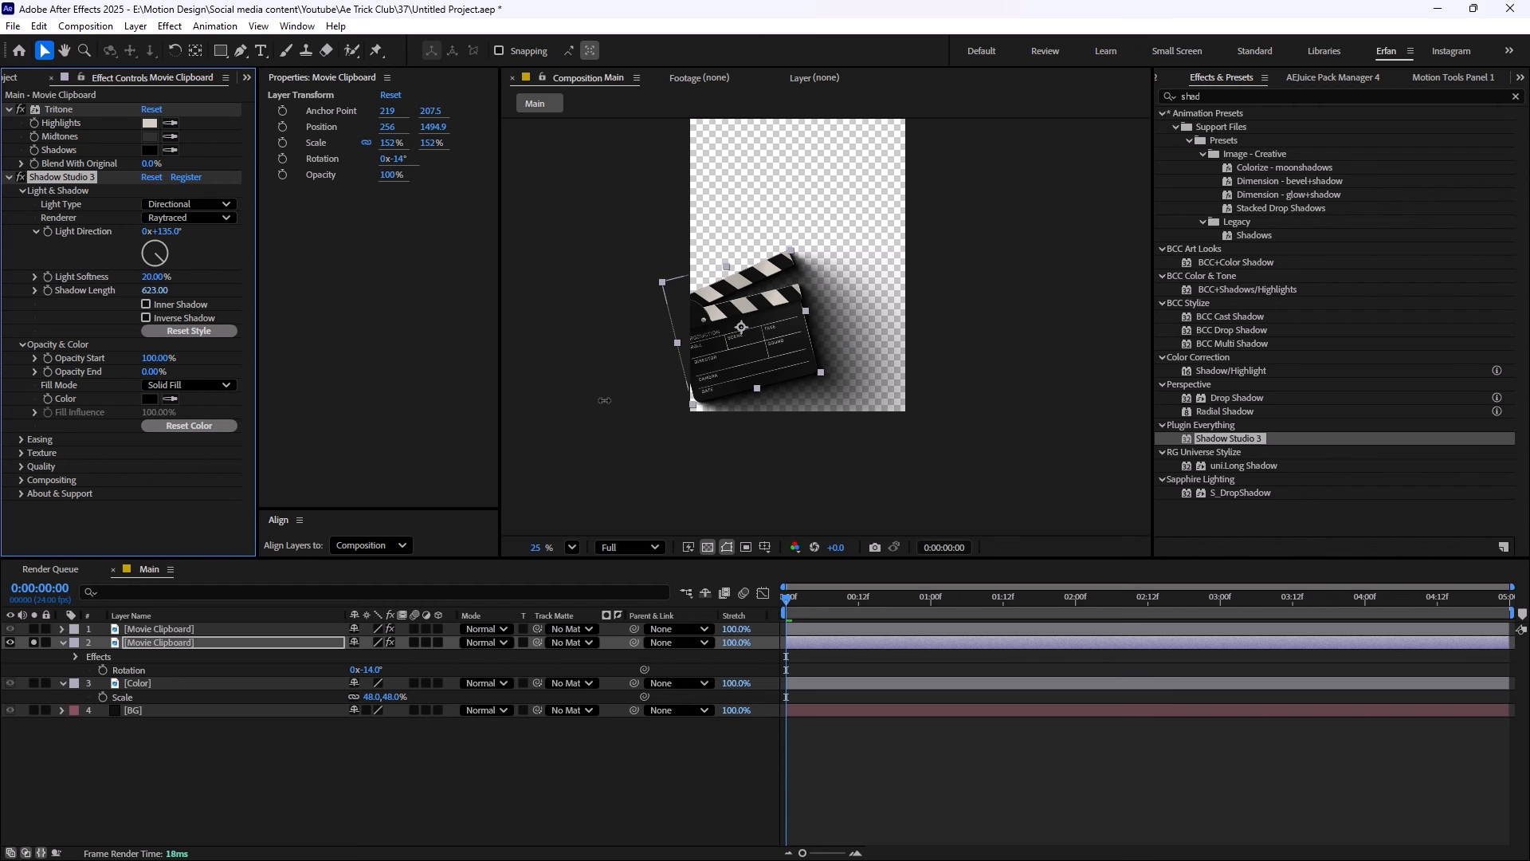
# Show all layers again and copy the Shadow Studio 3 effect to the upper Movie Clipboard layer
pyautogui.scroll(-3, 882, 281)
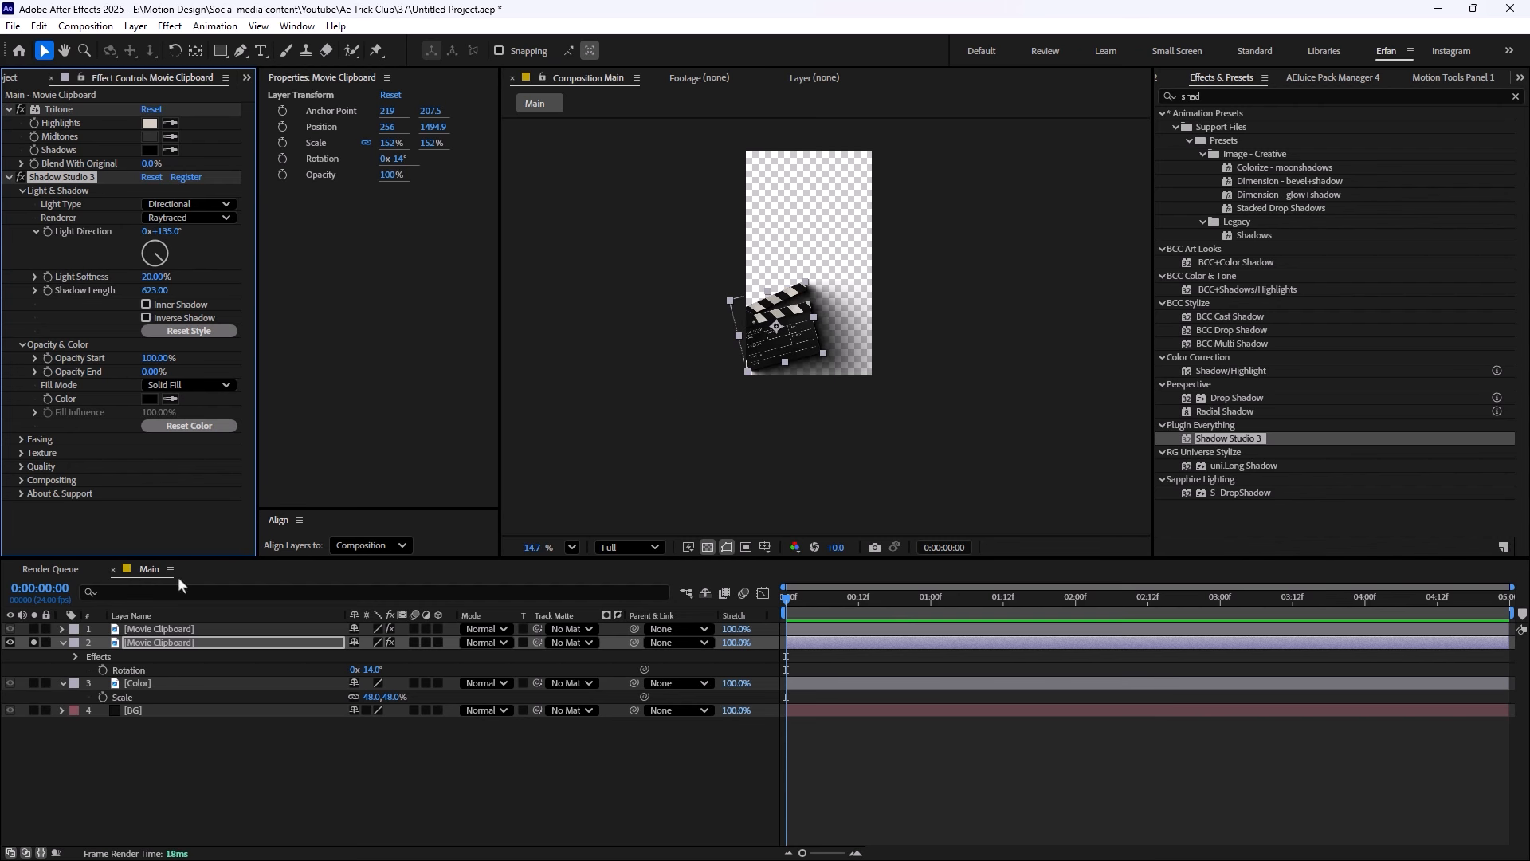
pyautogui.click(191, 628)
pyautogui.click(33, 642)
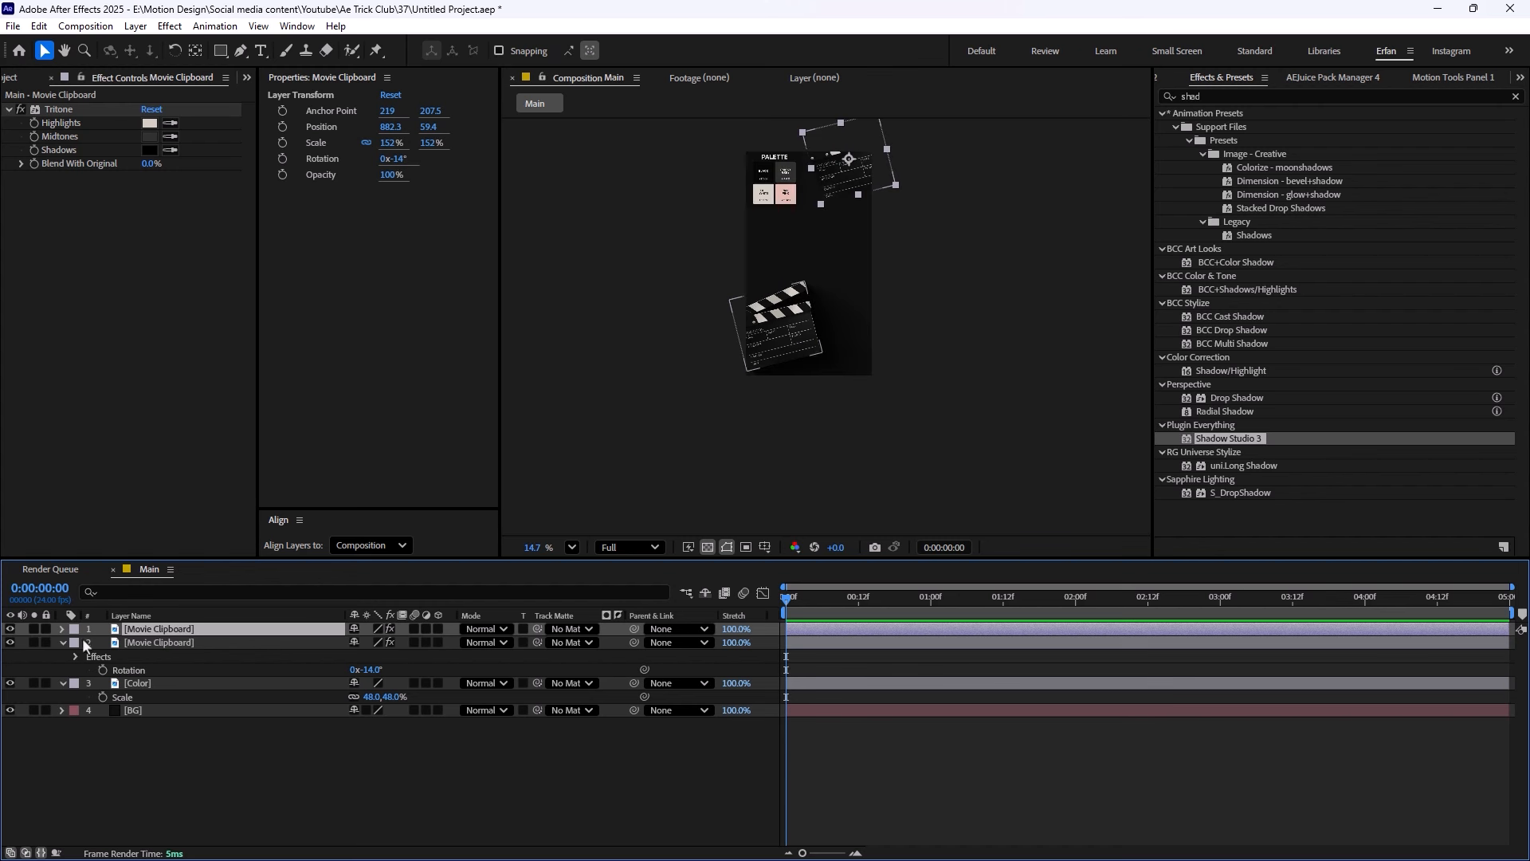
pyautogui.click(159, 628)
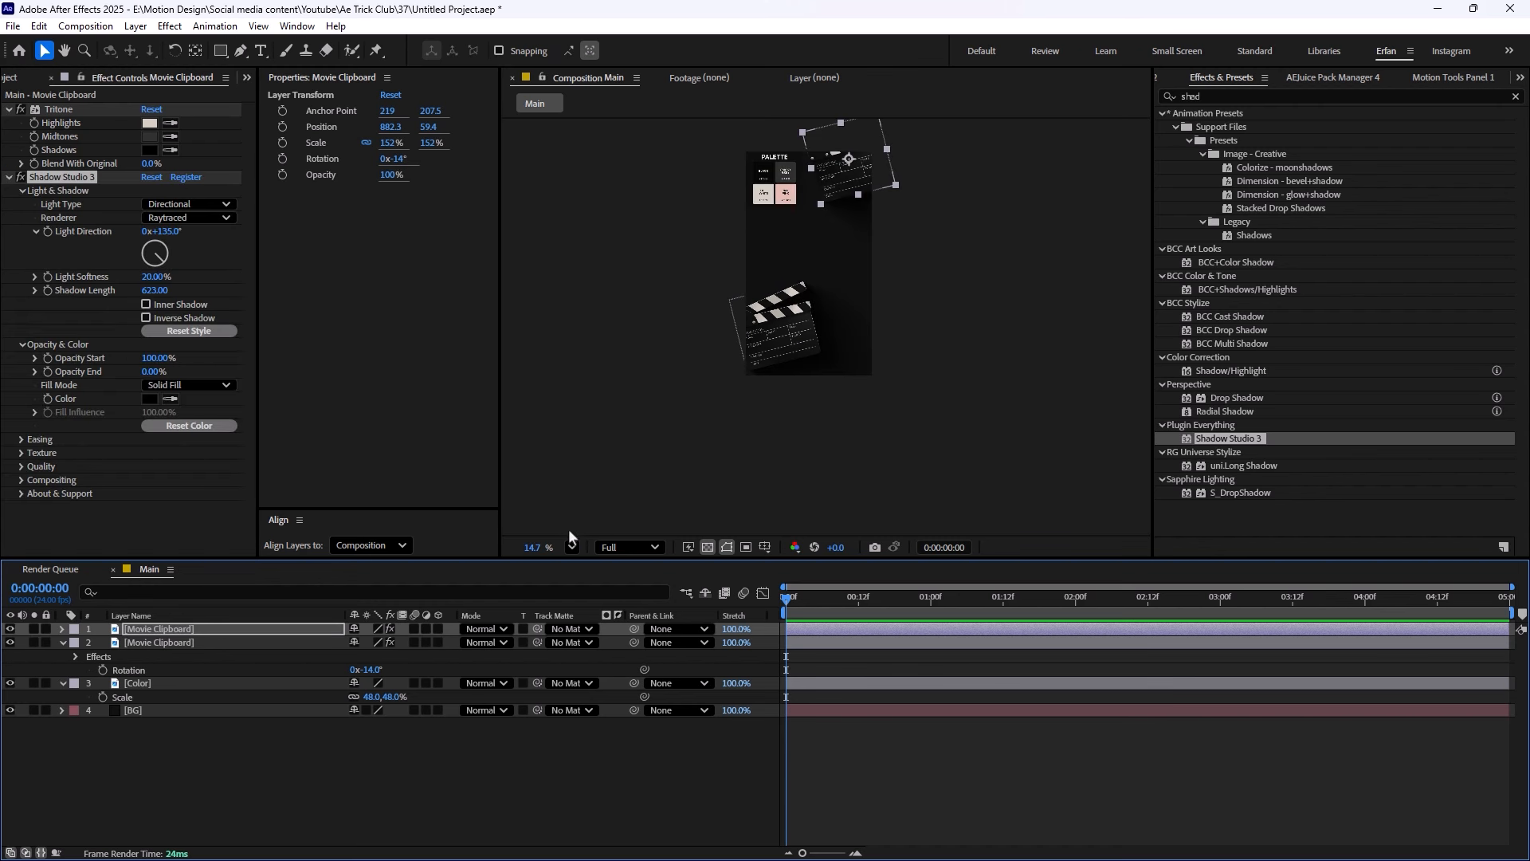
# Set the lower clapperboard's Shadow Studio 3 colour to the palette's smoky grey and its Opacity Start to 40%
pyautogui.click(185, 642)
pyautogui.scroll(-1, 870, 369)
pyautogui.scroll(1, 871, 365)
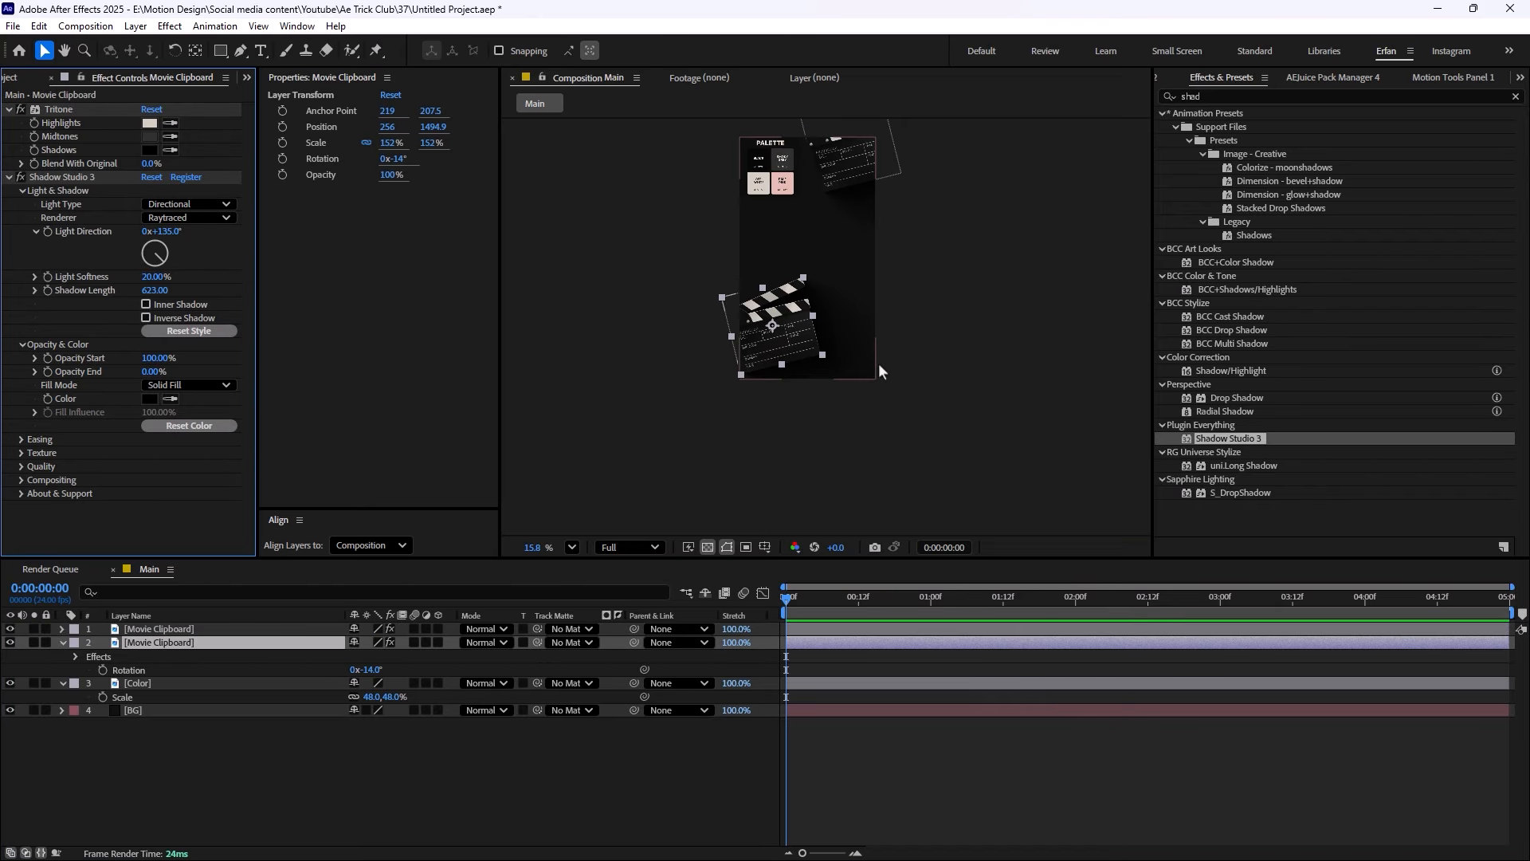
pyautogui.click(170, 399)
pyautogui.click(262, 399)
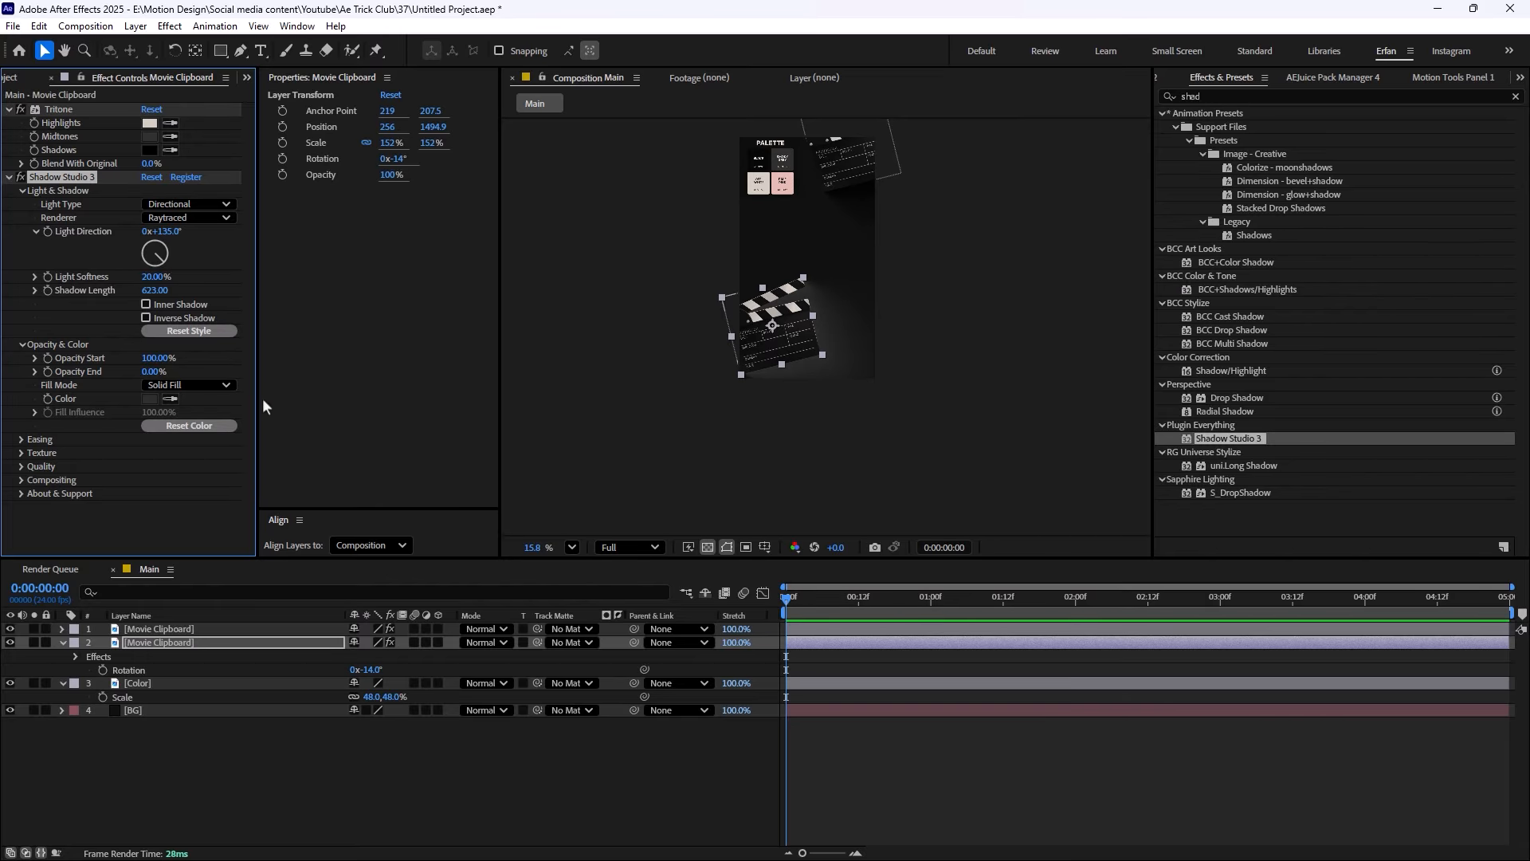
pyautogui.click(153, 360)
pyautogui.write('40')
pyautogui.press('Return')
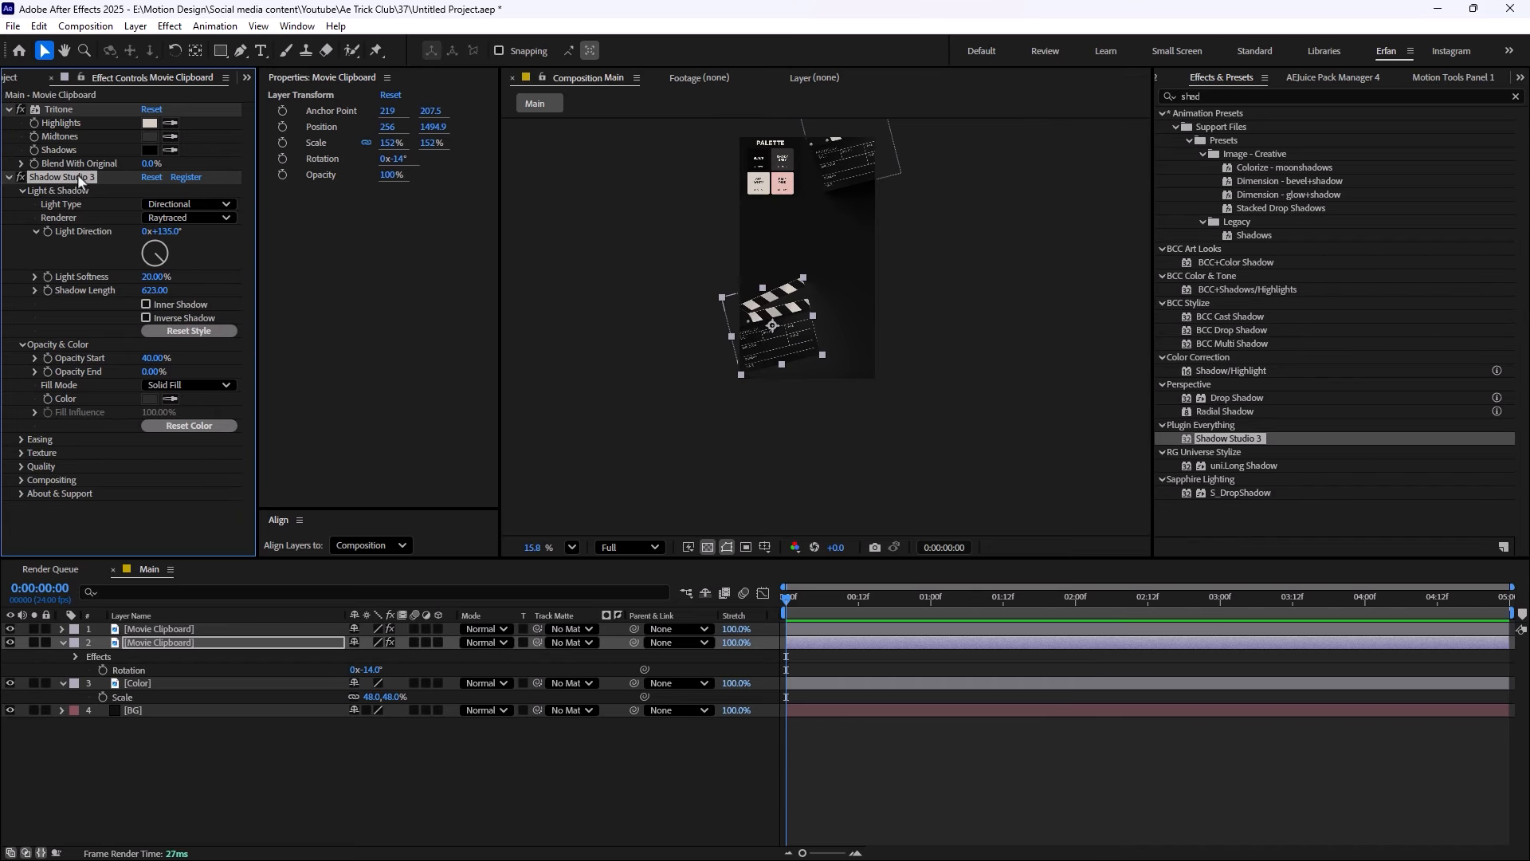
# Replace the upper Movie Clipboard layer's shadow with the adjusted Shadow Studio 3 effect, collapse both effects and deselect the layer
pyautogui.click(181, 630)
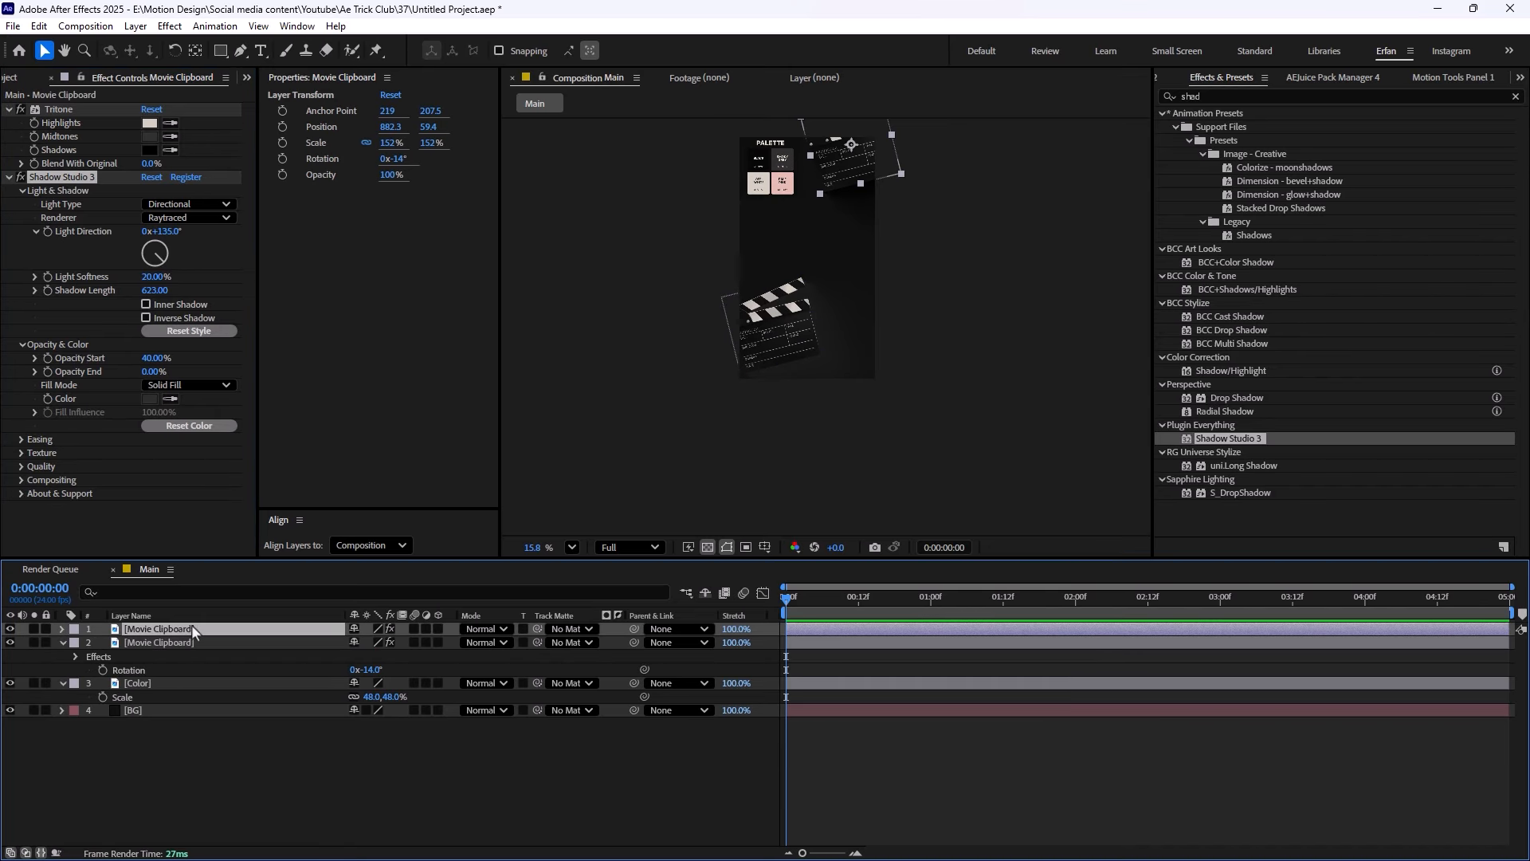
pyautogui.click(9, 109)
pyautogui.click(8, 123)
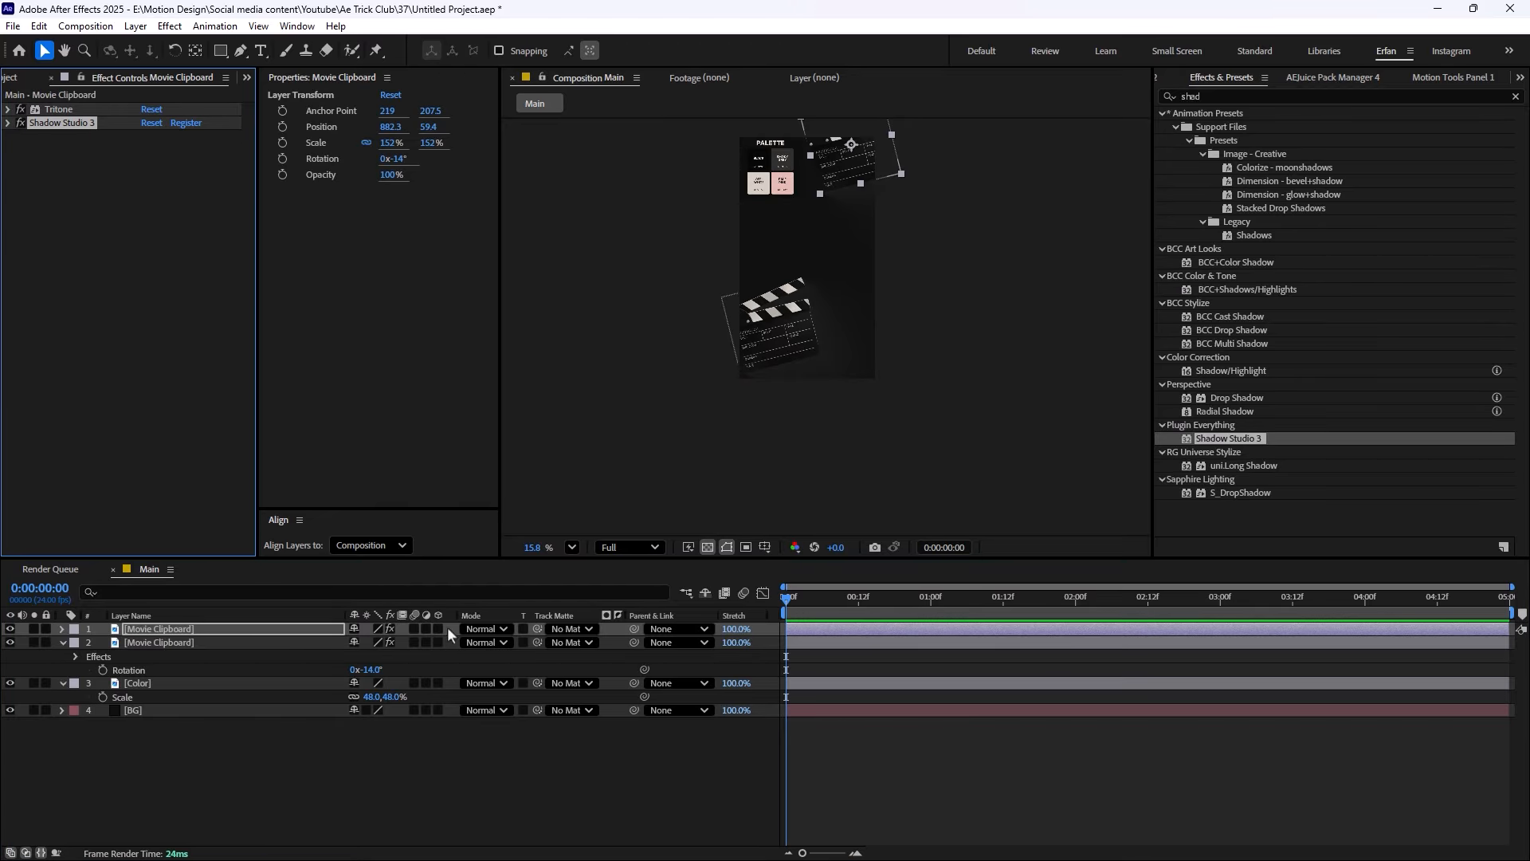
pyautogui.click(452, 774)
# Add a text layer reading "editing" below the palette and move it to about 407, 708
pyautogui.scroll(3, 787, 304)
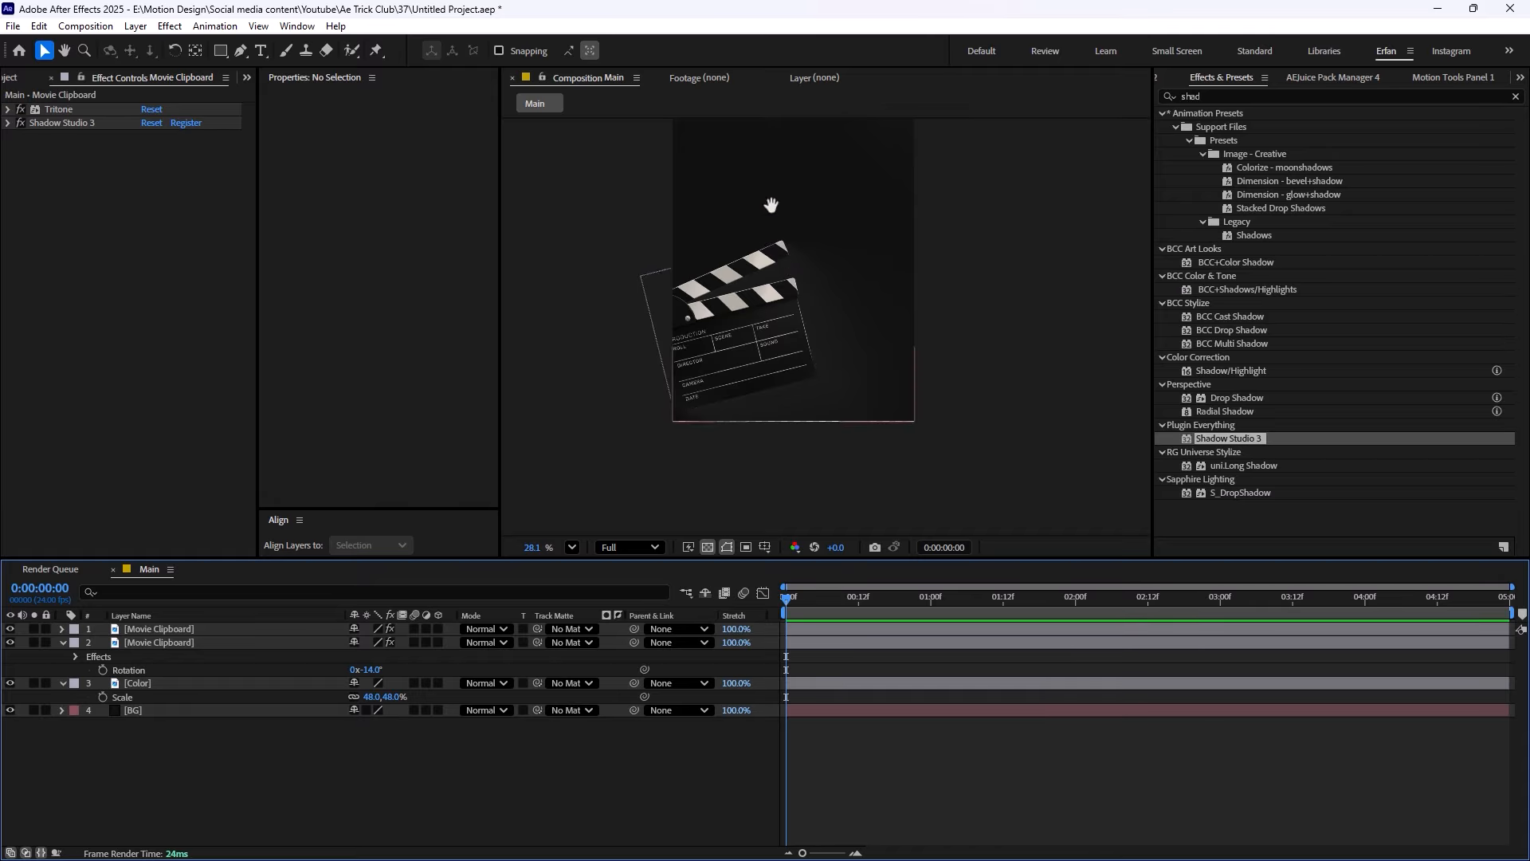
pyautogui.moveTo(771, 206); pyautogui.dragTo(751, 366)
pyautogui.click(263, 53)
pyautogui.click(454, 50)
pyautogui.click(721, 315)
pyautogui.write('editing')
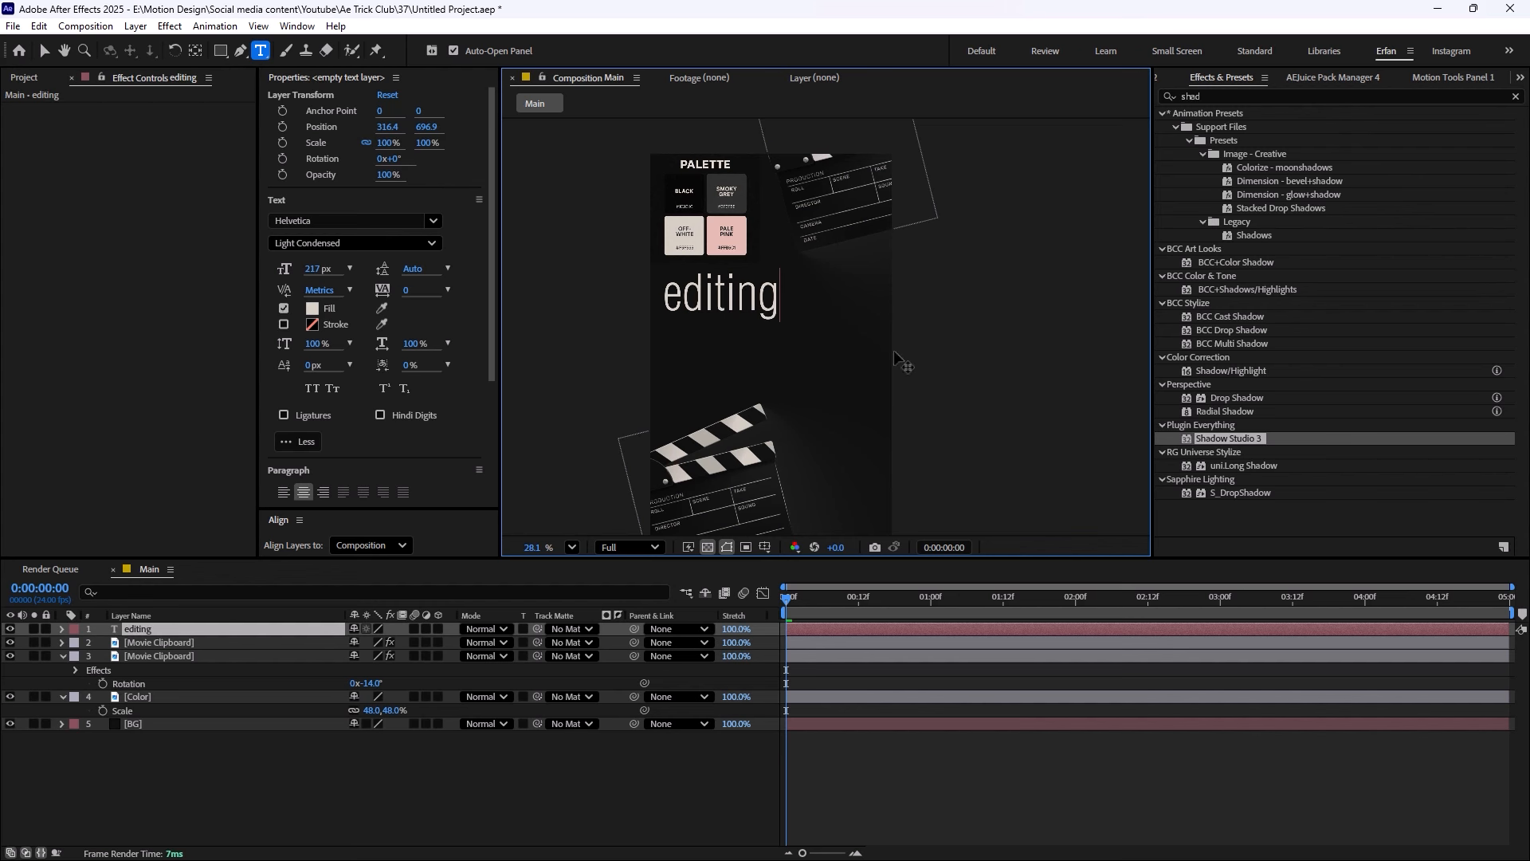
pyautogui.click(44, 50)
pyautogui.scroll(2, 595, 227)
pyautogui.moveTo(714, 294); pyautogui.dragTo(741, 298)
# Set the "editing" text's Helvetica font style to Condensed Oblique
pyautogui.click(385, 243)
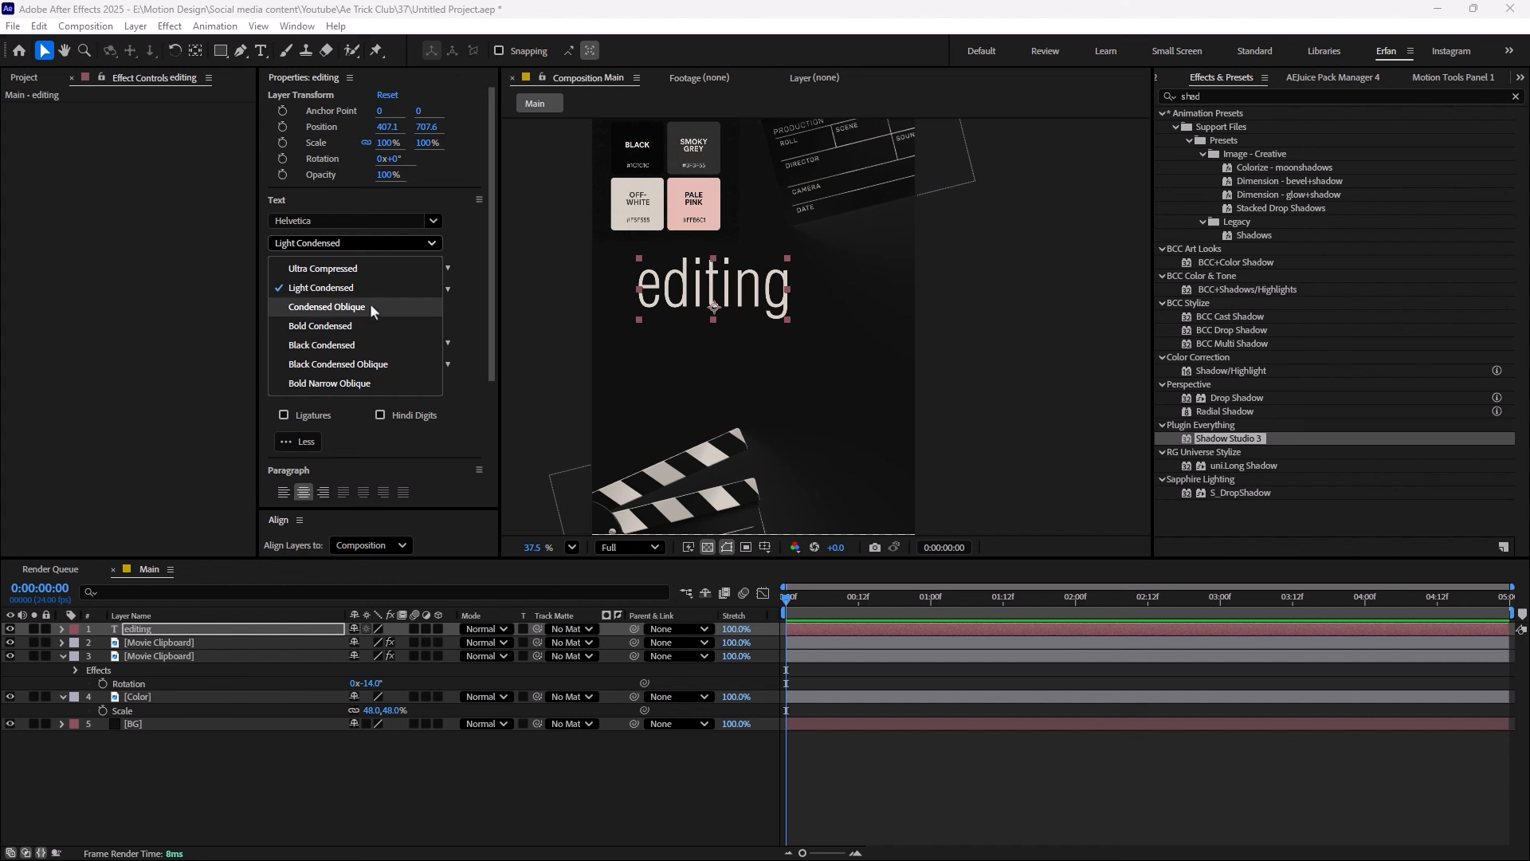
pyautogui.click(418, 224)
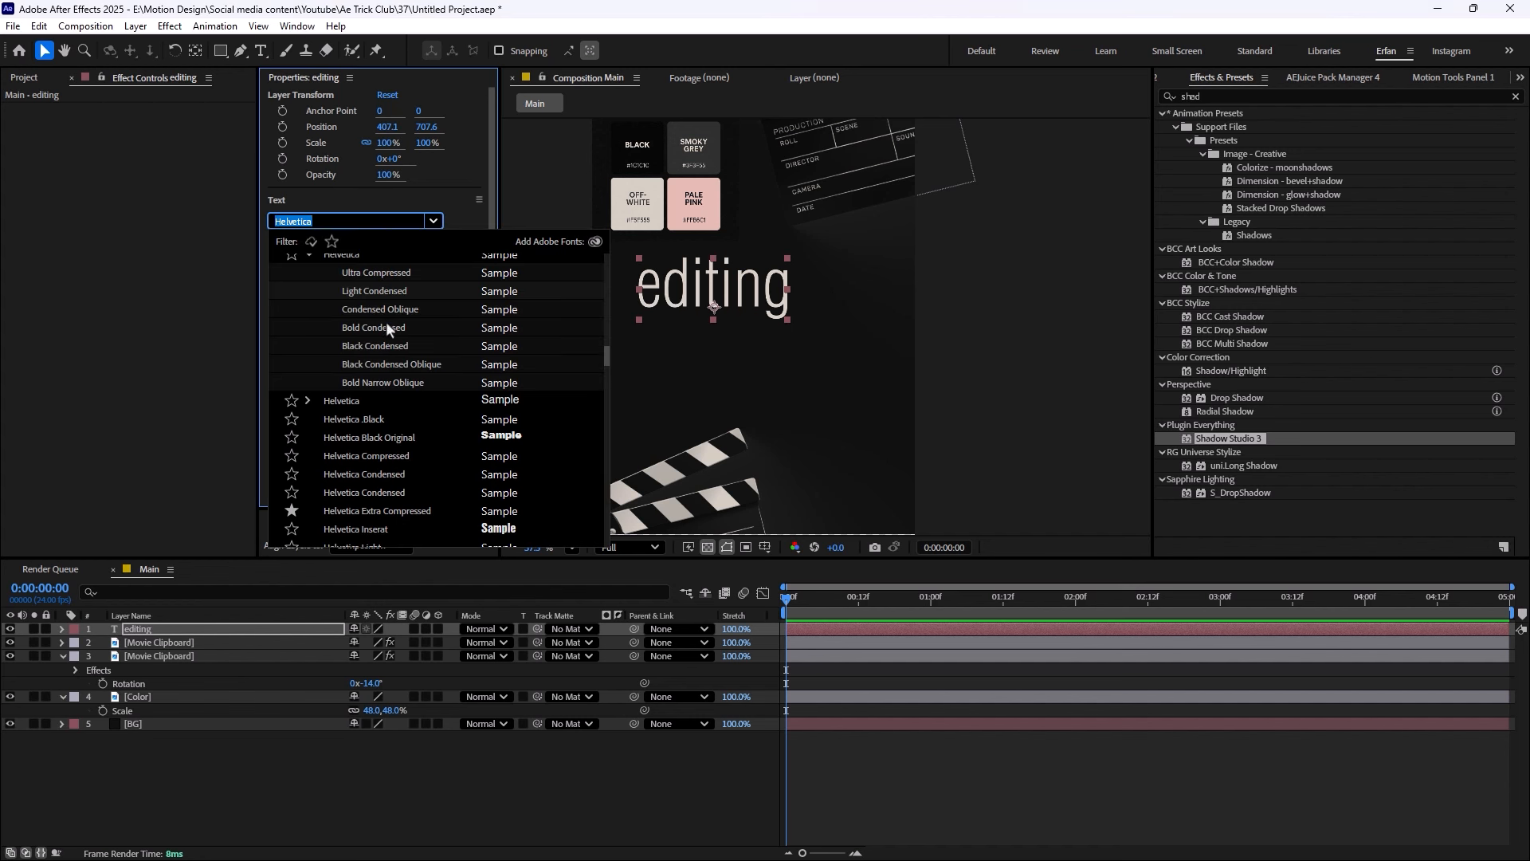
pyautogui.scroll(2, 385, 320)
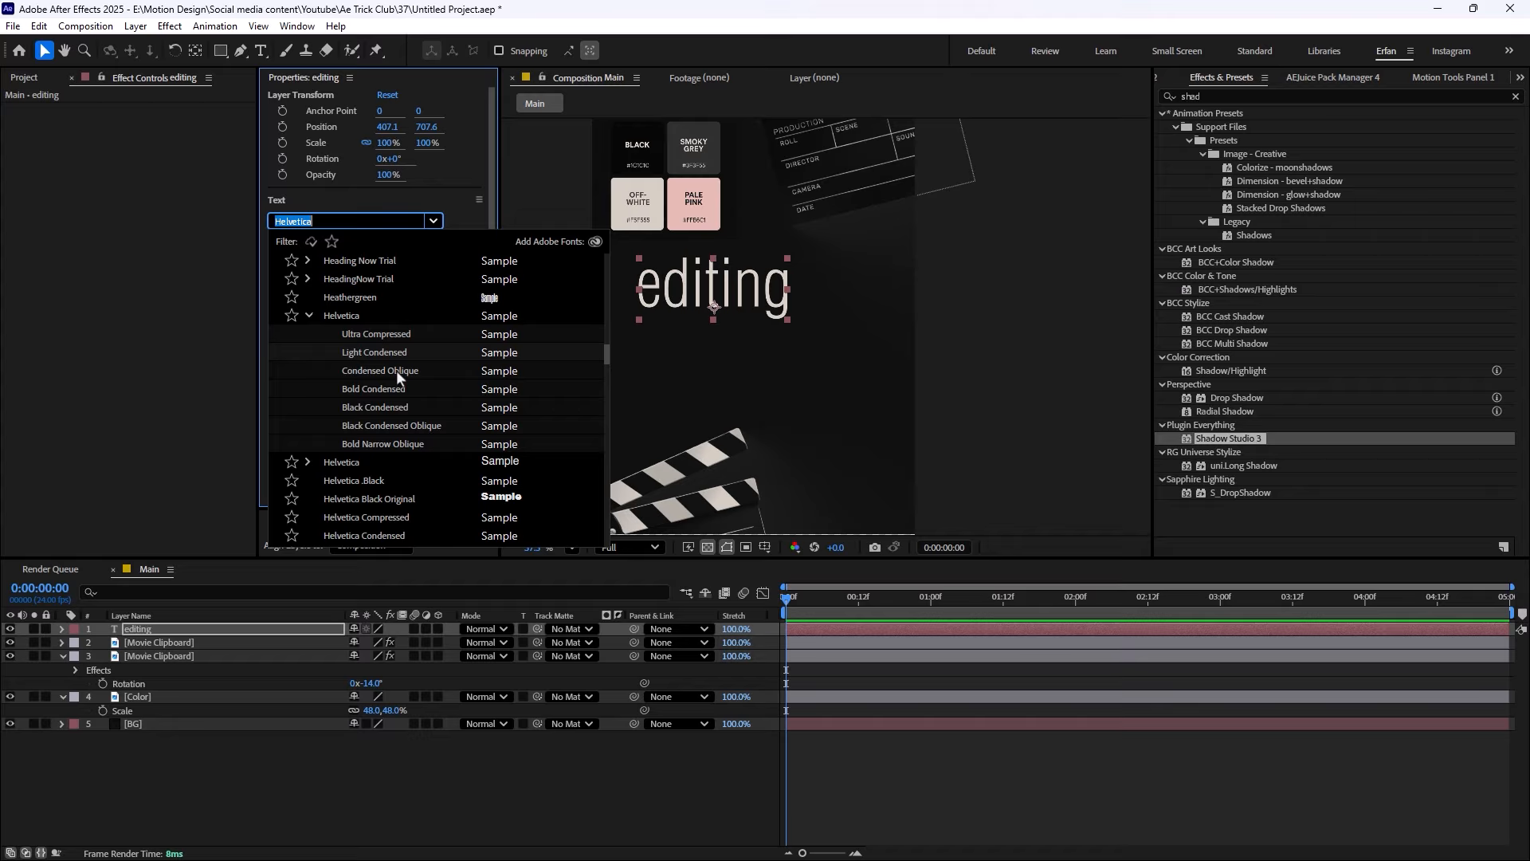
pyautogui.click(401, 372)
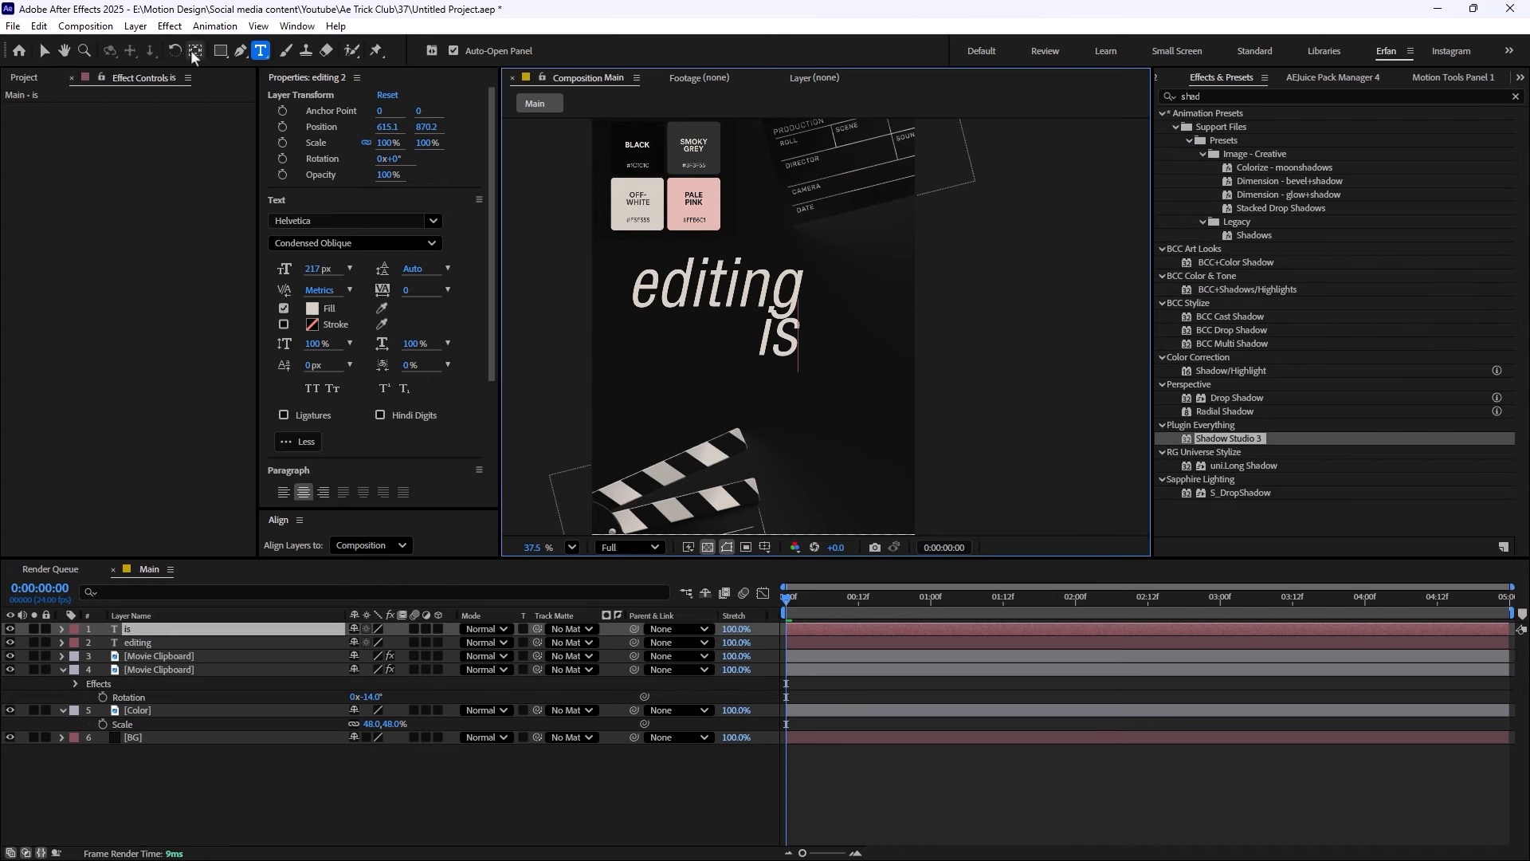
# Add separate text layers reading "is" and "easy", stacked beneath "editing" in the same Helvetica Condensed Oblique style
pyautogui.click(355, 243)
pyautogui.click(335, 282)
pyautogui.doubleClick(139, 629)
pyautogui.write('esay')
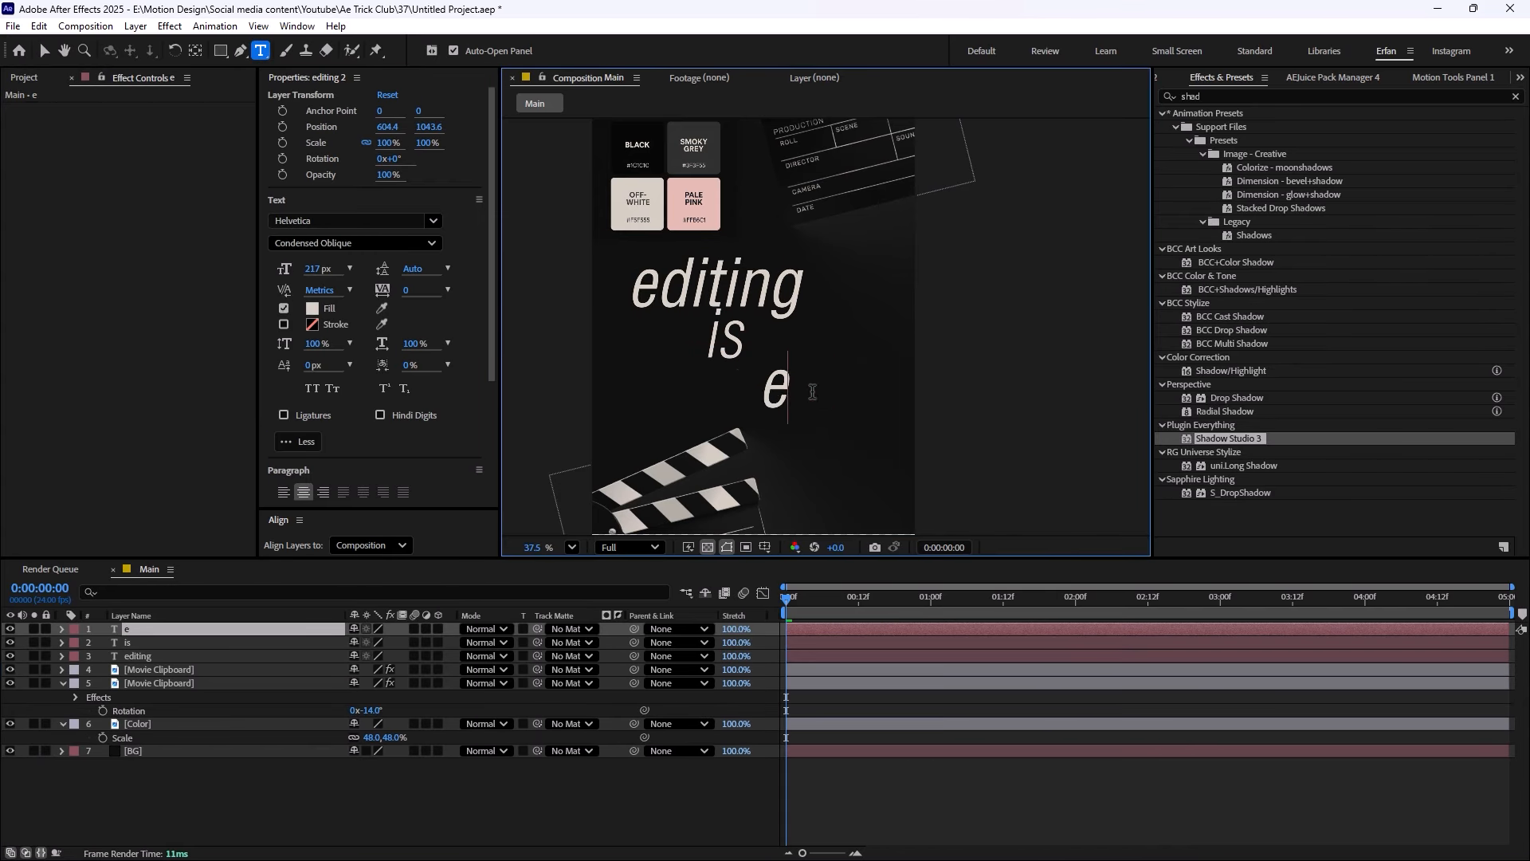
pyautogui.press('BackSpace')
pyautogui.press('BackSpace')
pyautogui.press('BackSpace')
pyautogui.write('asy')
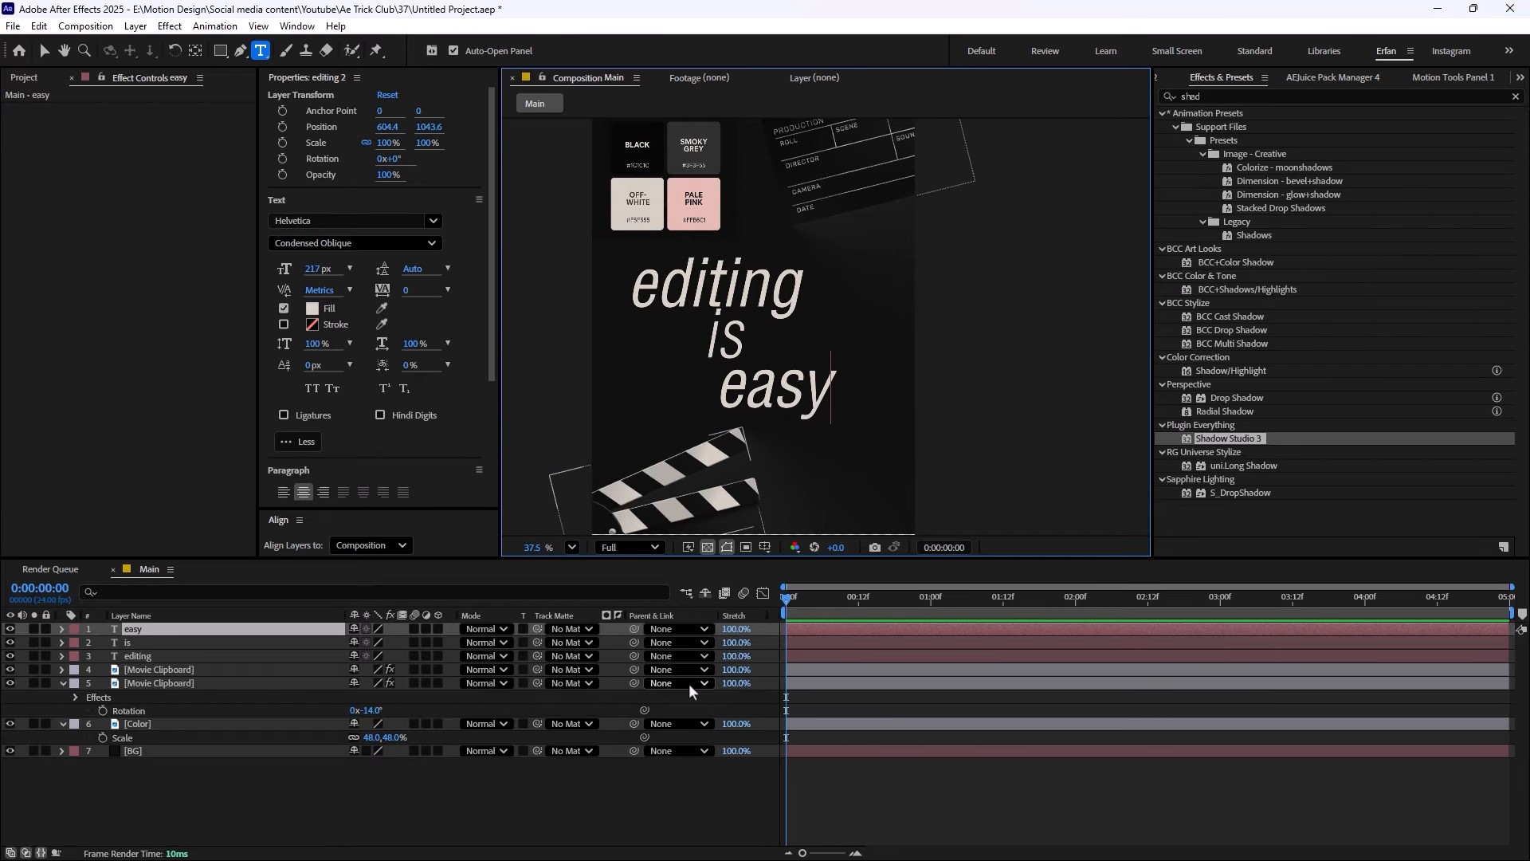
# Change the "easy" text to a bold oblique Helvetica font style and deselect the layer
pyautogui.hotkey('ctrl', 'a')
pyautogui.click(355, 243)
pyautogui.click(351, 331)
pyautogui.press('Down')
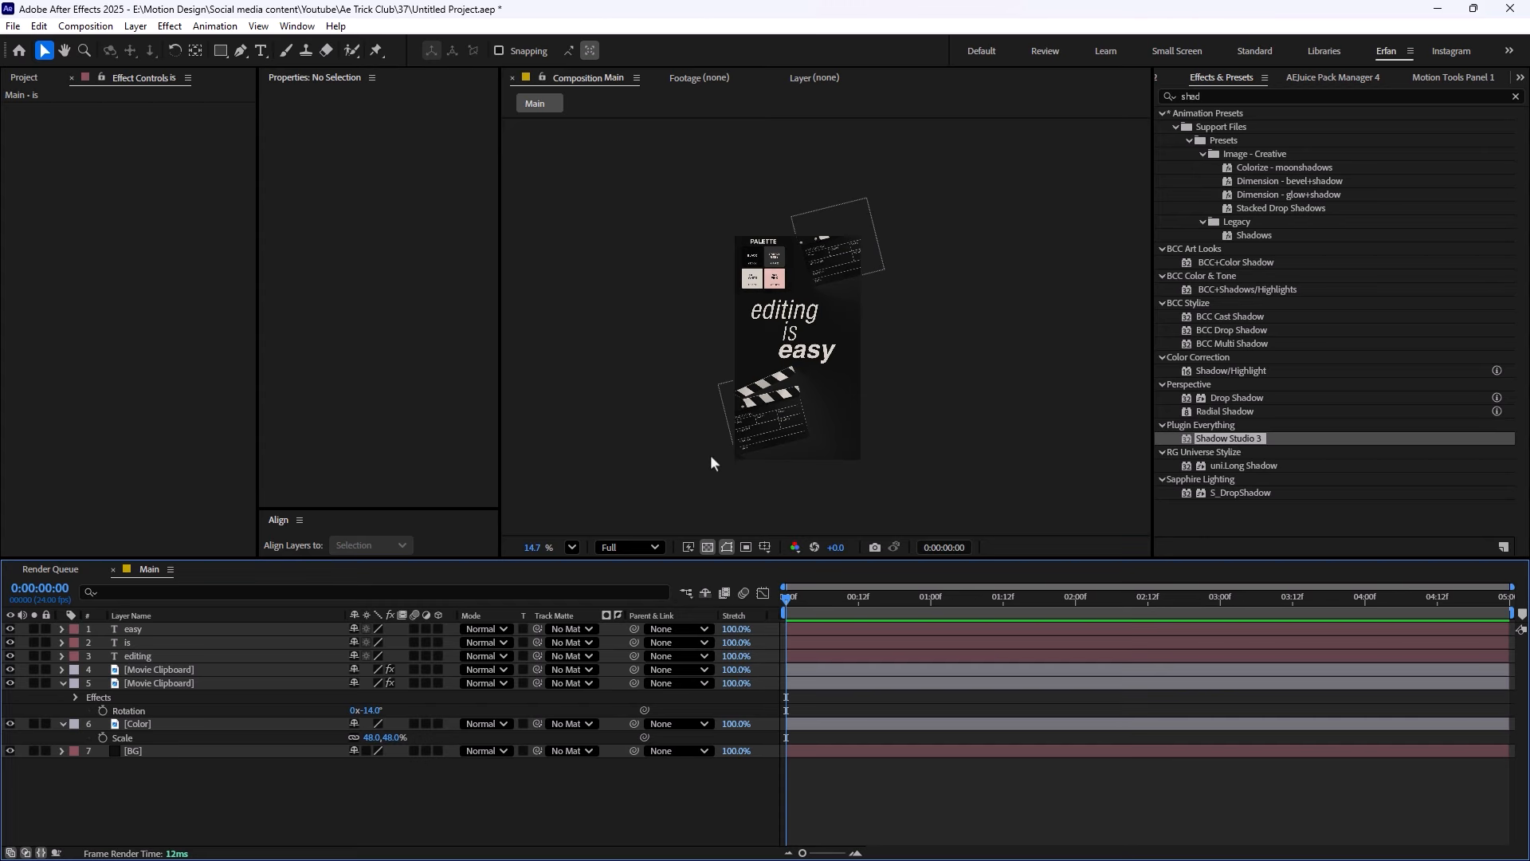
pyautogui.scroll(1, 791, 491)
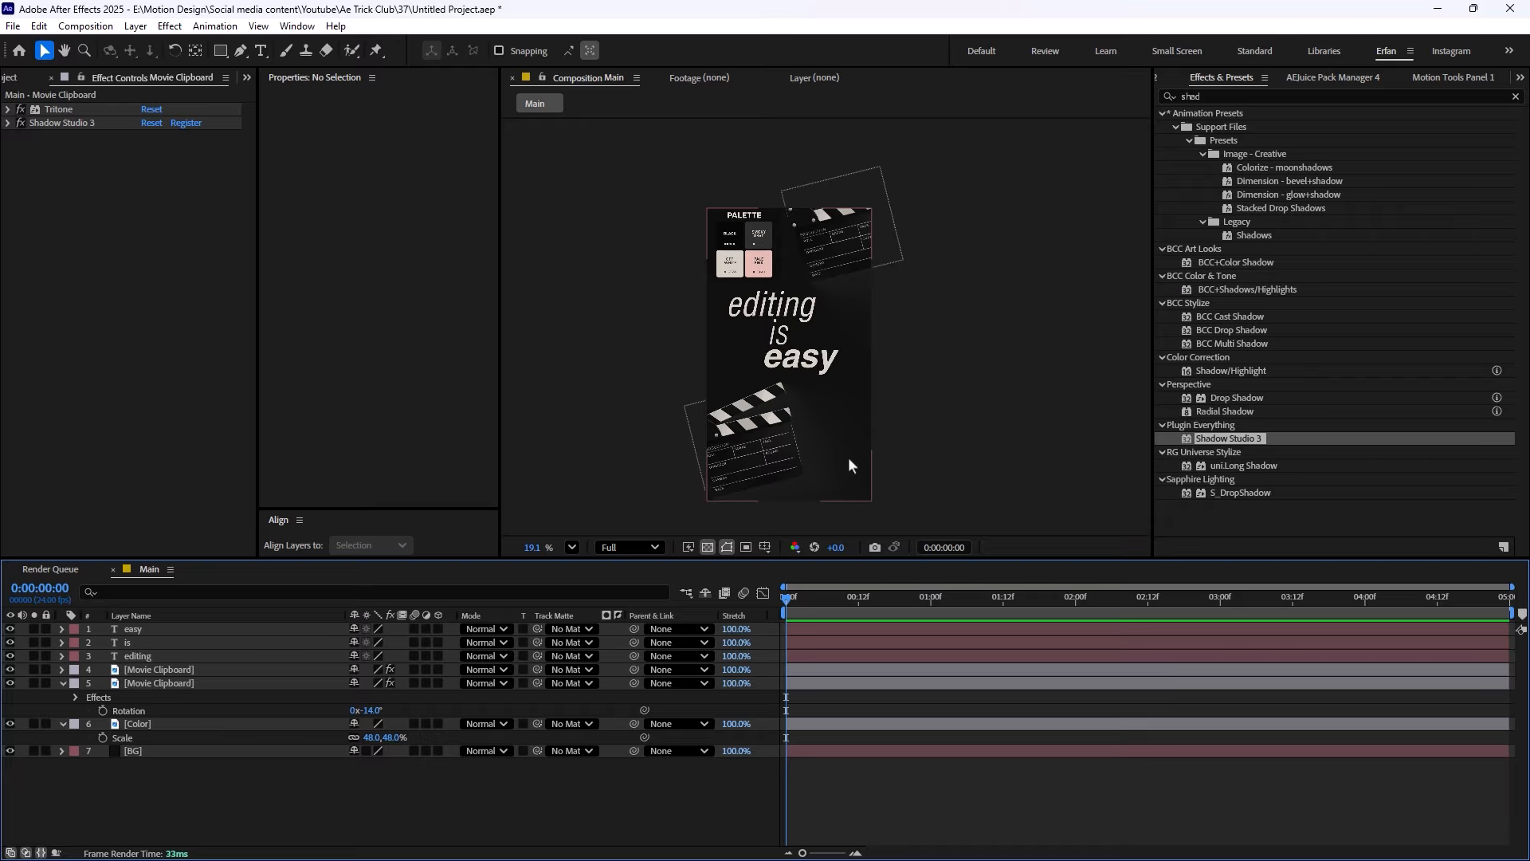
# Choose the Pen tool and set its shape fill to none, leaving a stroke only
pyautogui.click(240, 50)
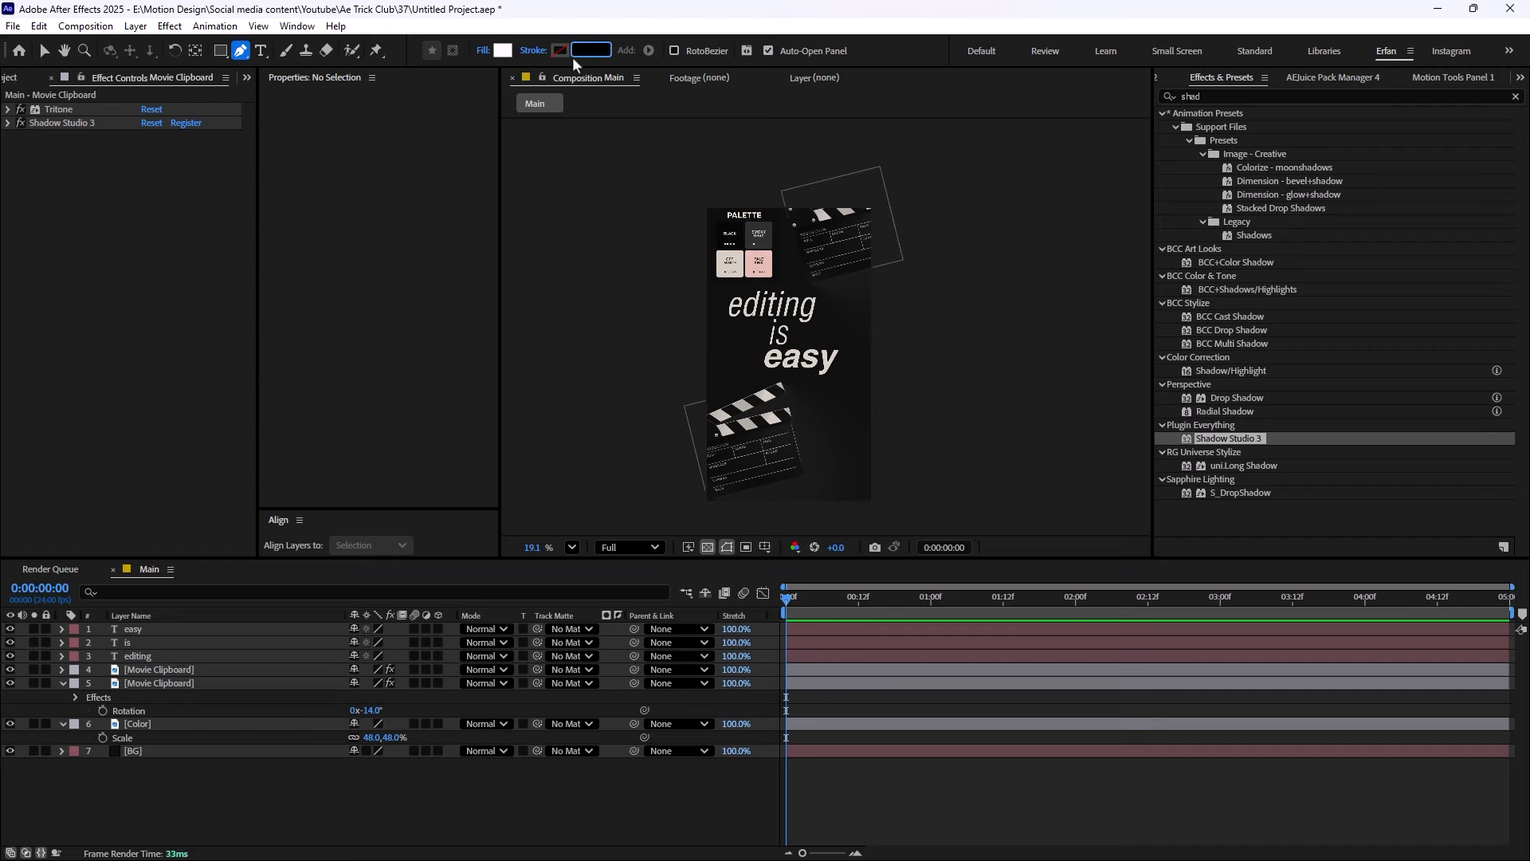
pyautogui.click(483, 50)
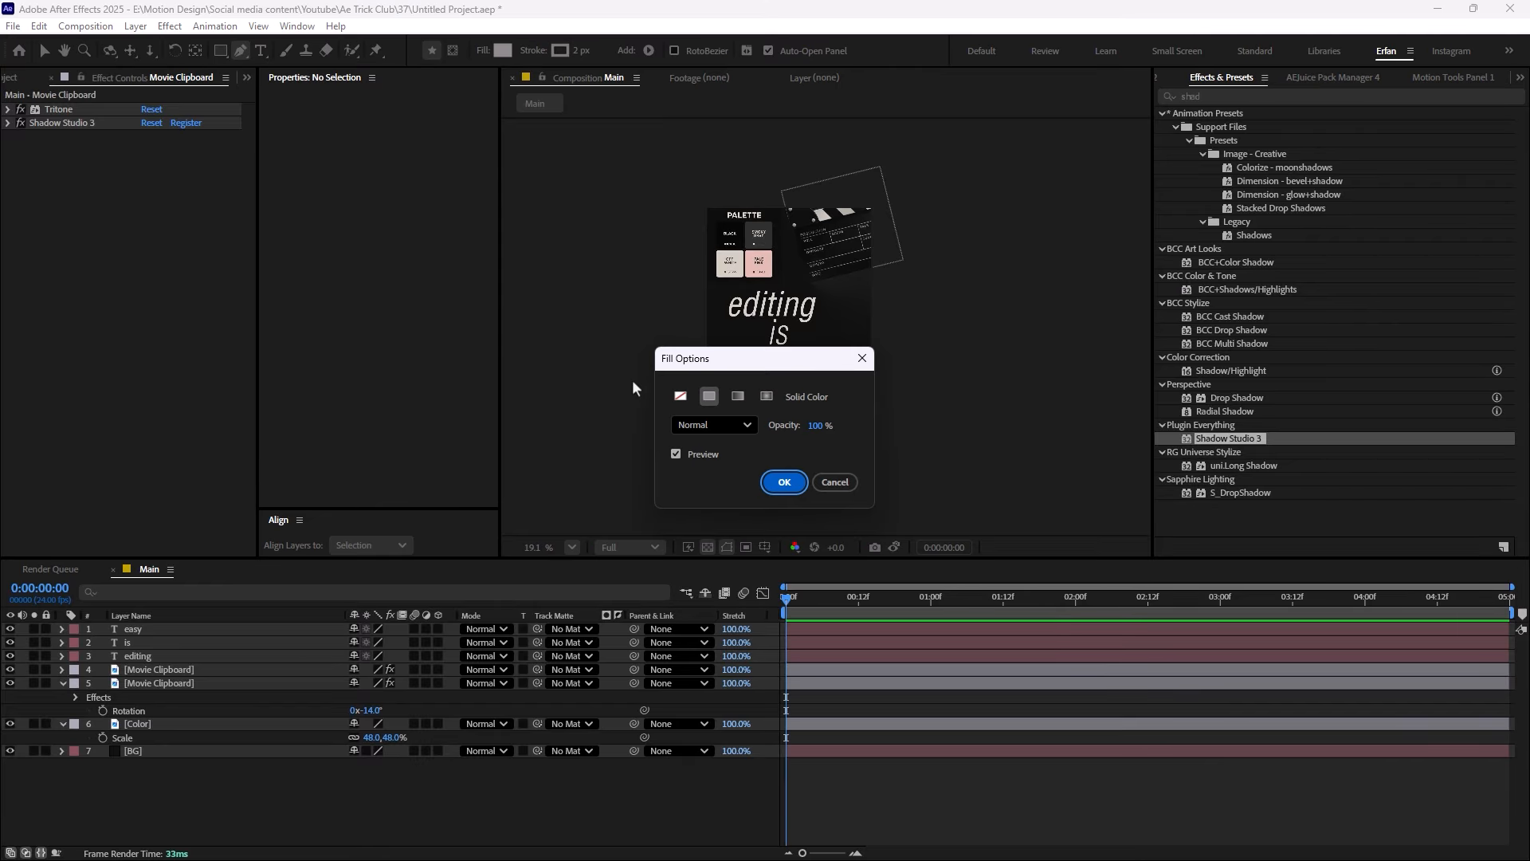
pyautogui.click(682, 396)
pyautogui.click(784, 482)
# Draw a smooth three-point curve rising from below the lower clapperboard, peaking under "easy" and falling past the canvas's right edge
pyautogui.scroll(-2, 803, 485)
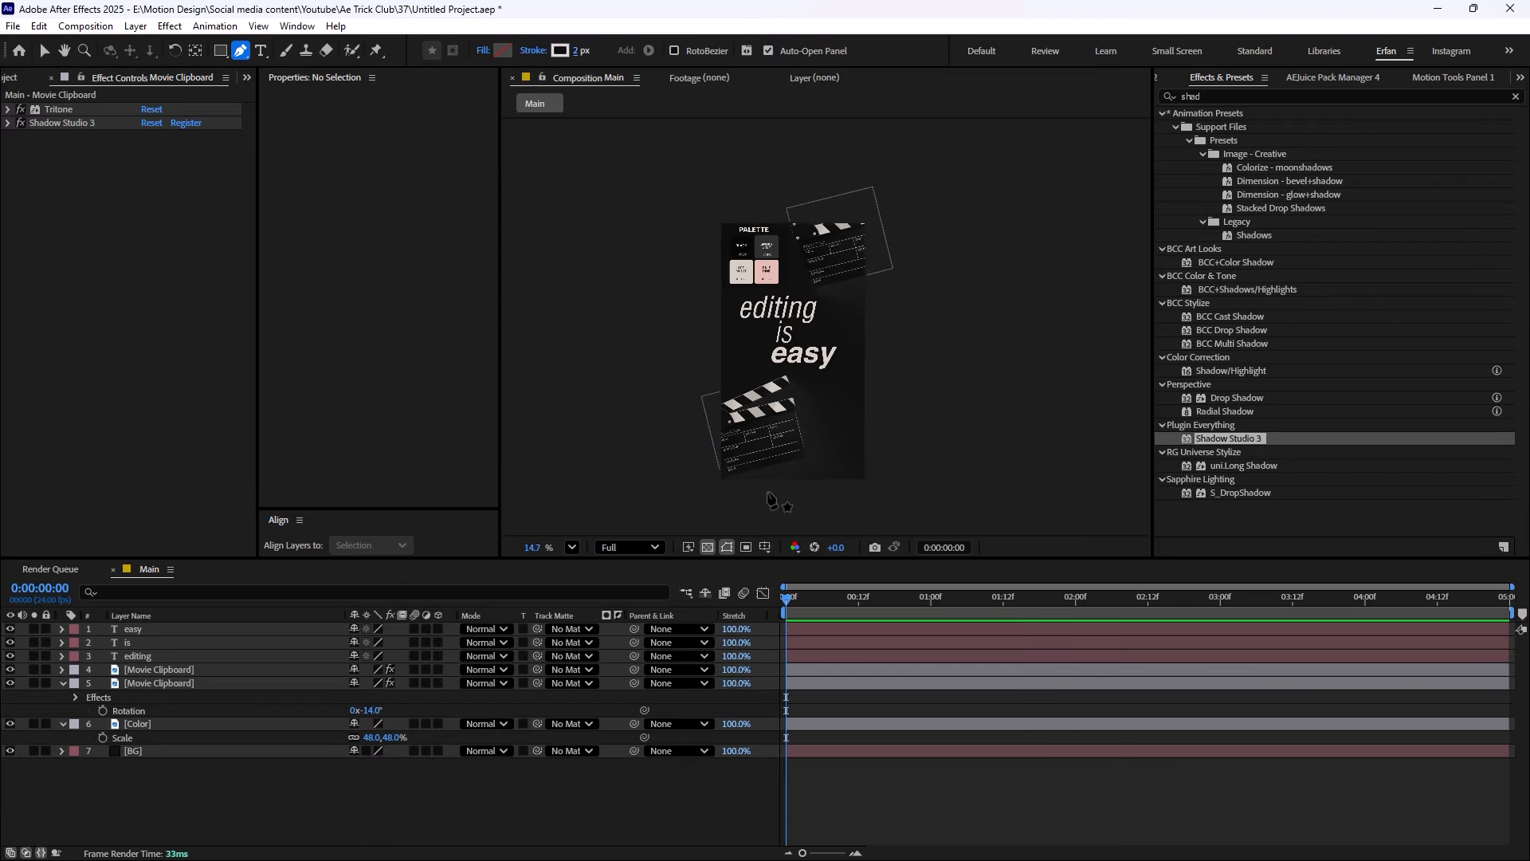
pyautogui.click(739, 495)
pyautogui.moveTo(783, 412); pyautogui.dragTo(847, 374)
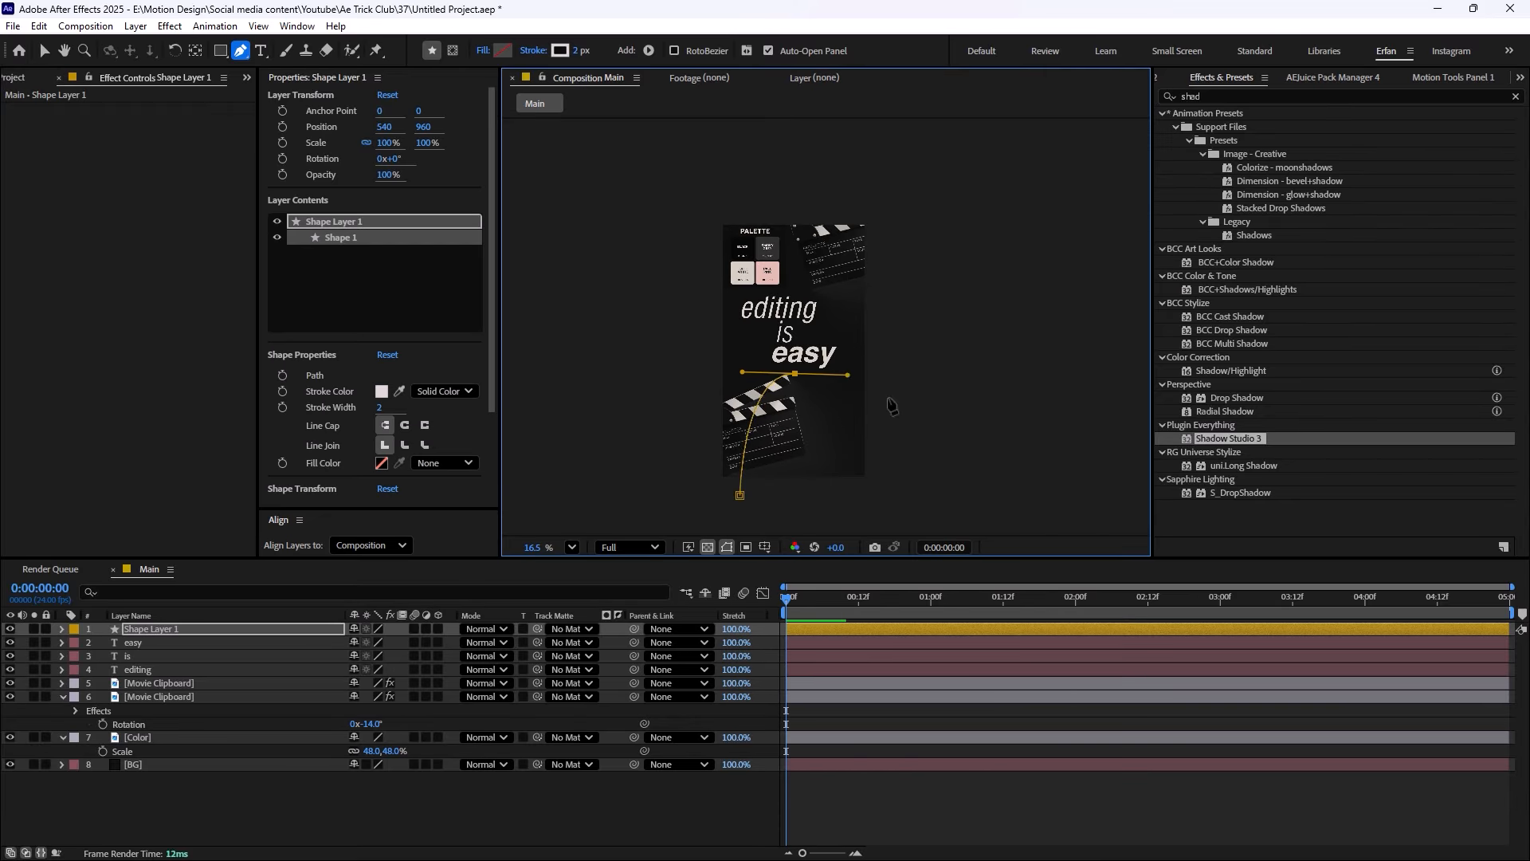
pyautogui.moveTo(942, 484); pyautogui.dragTo(1039, 484)
pyautogui.click(303, 812)
pyautogui.press('.')
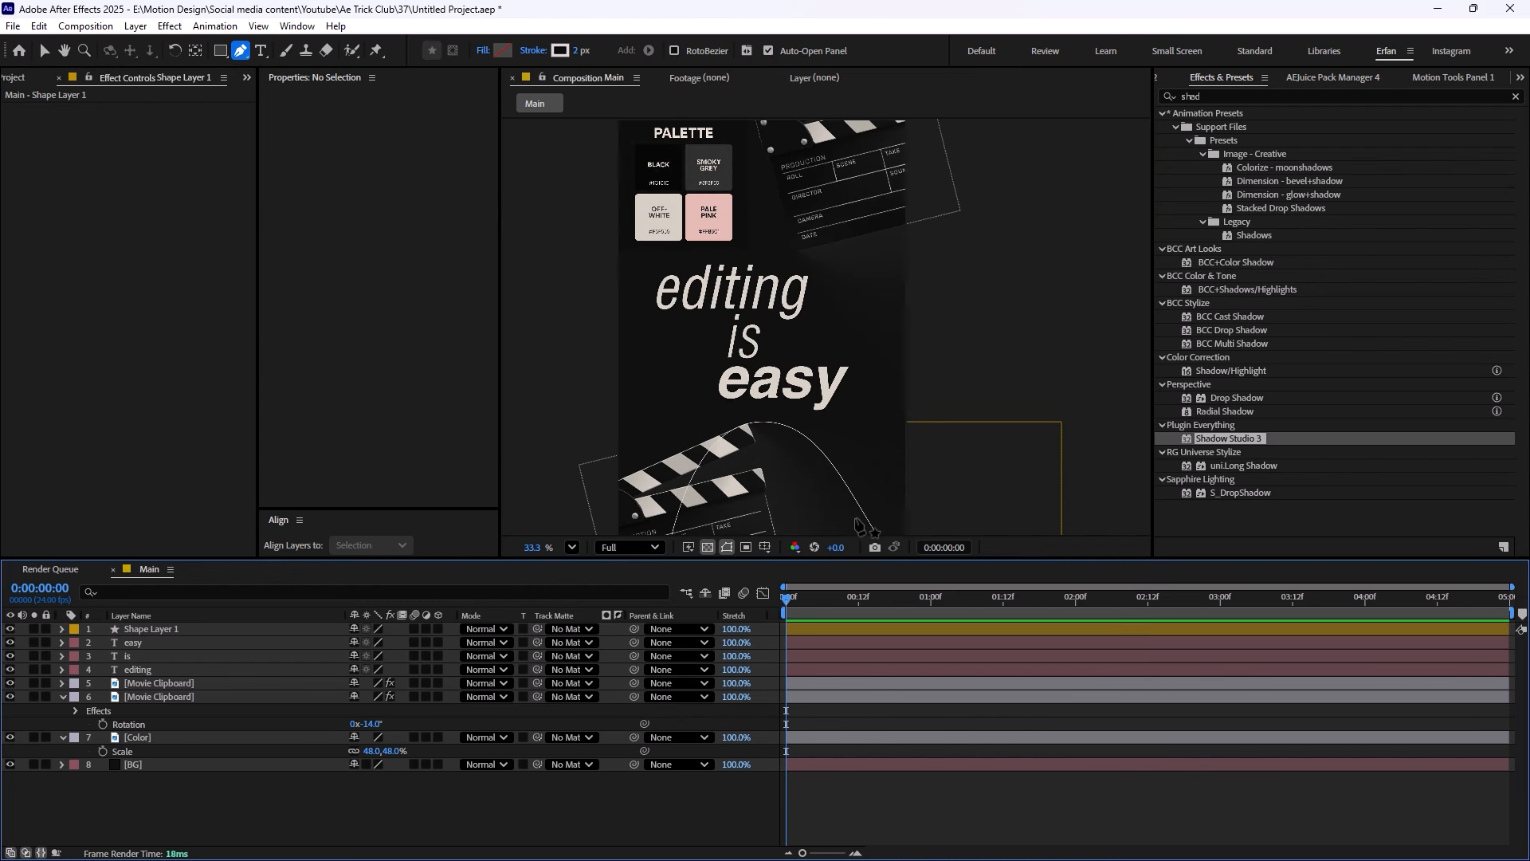
# Rename the shape layer as Line and place it beneath both Movie Clipboard layers in the stack
pyautogui.click(164, 629)
pyautogui.press('Return')
pyautogui.write('Line')
pyautogui.press('Return')
pyautogui.moveTo(160, 635); pyautogui.dragTo(159, 730)
pyautogui.scroll(-2, 756, 466)
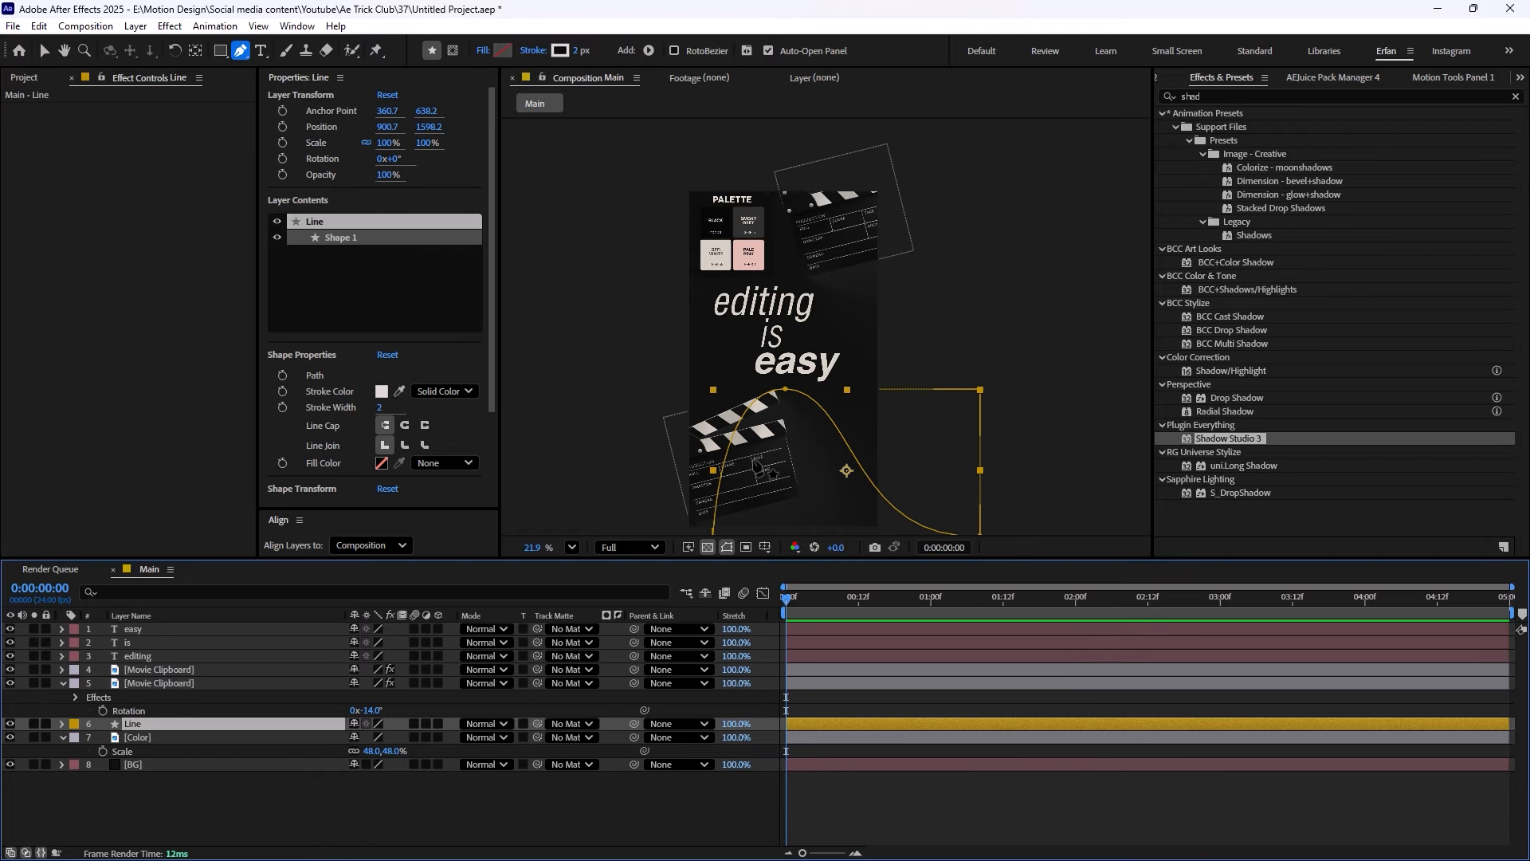
pyautogui.click(410, 805)
# Set the Line layer's stroke width to 6 px
pyautogui.press('h')
pyautogui.scroll(1, 813, 478)
pyautogui.moveTo(741, 430); pyautogui.dragTo(704, 255)
pyautogui.press('v')
pyautogui.click(153, 725)
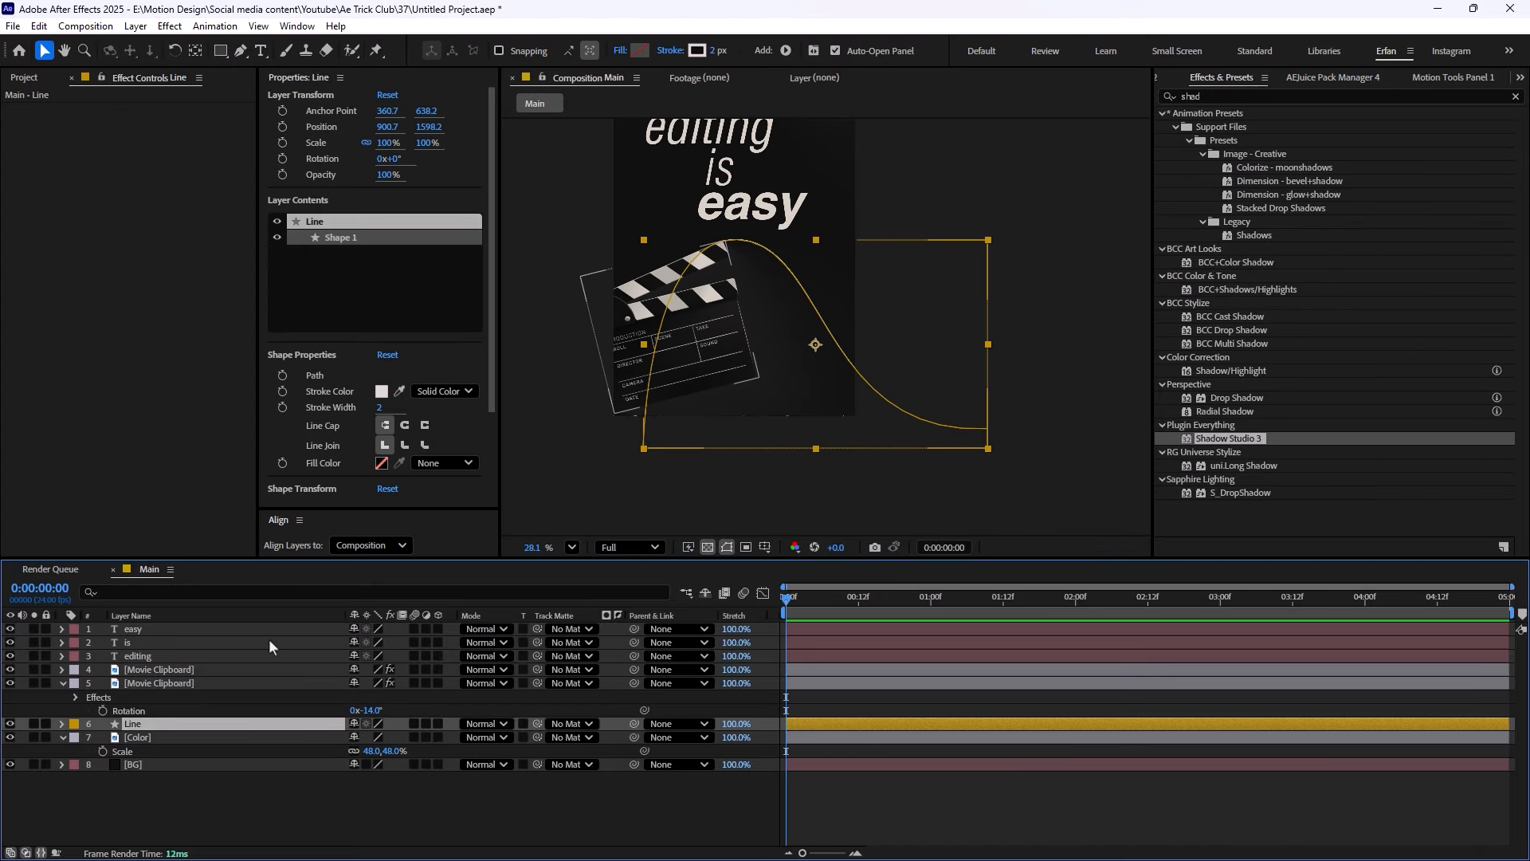
pyautogui.moveTo(716, 51); pyautogui.dragTo(719, 51)
pyautogui.scroll(1, 821, 271)
pyautogui.scroll(-1, 826, 287)
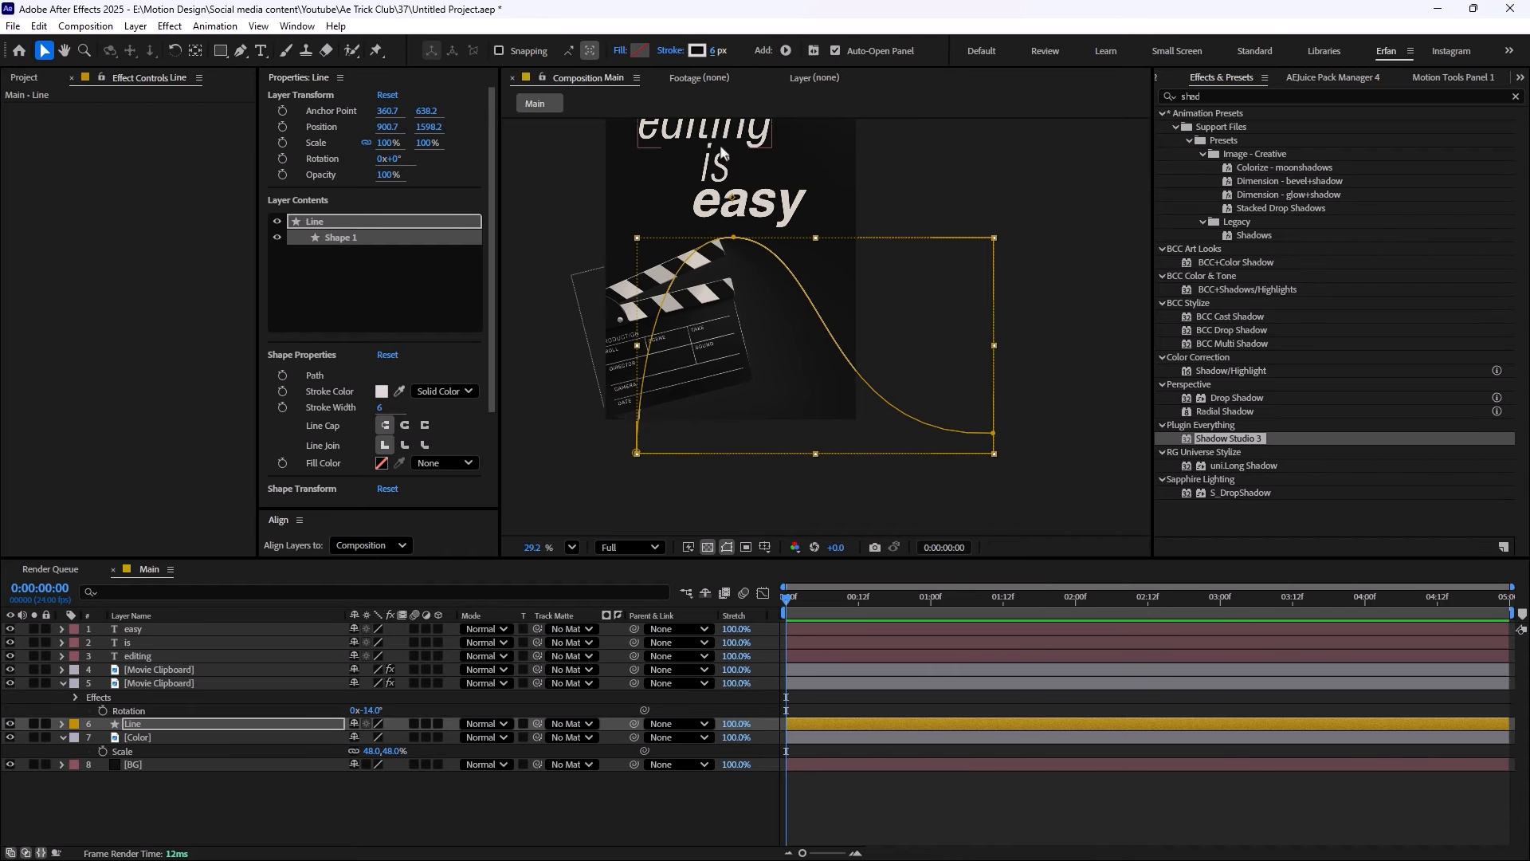
# Set the Line layer's stroke colour to E3BDB2 by sampling the palette's Pale Pink swatch
pyautogui.scroll(2, 772, 253)
pyautogui.moveTo(733, 250); pyautogui.dragTo(731, 355)
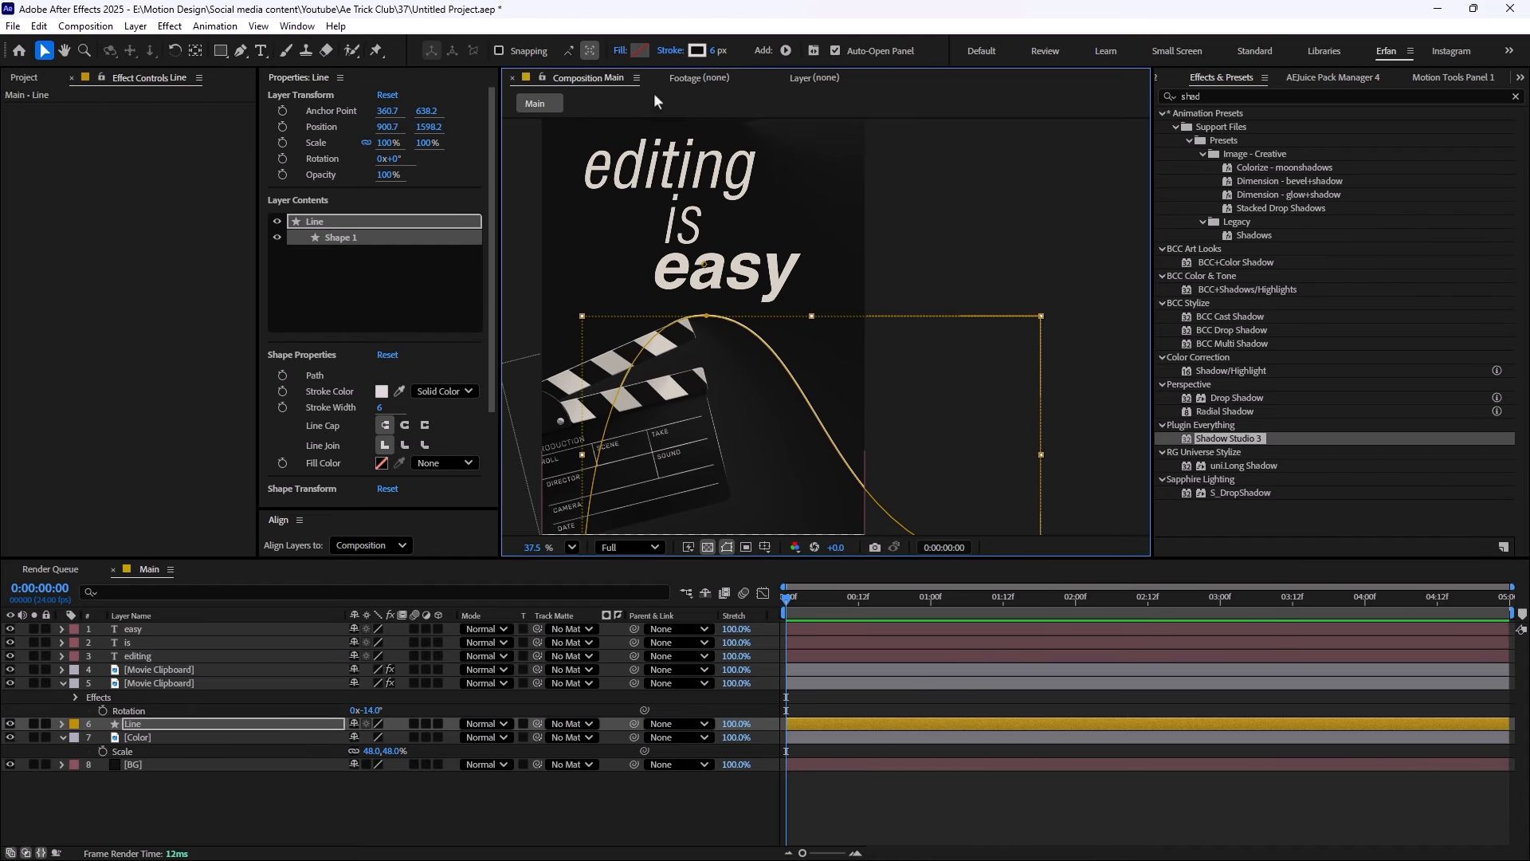
pyautogui.press(',')
pyautogui.click(698, 51)
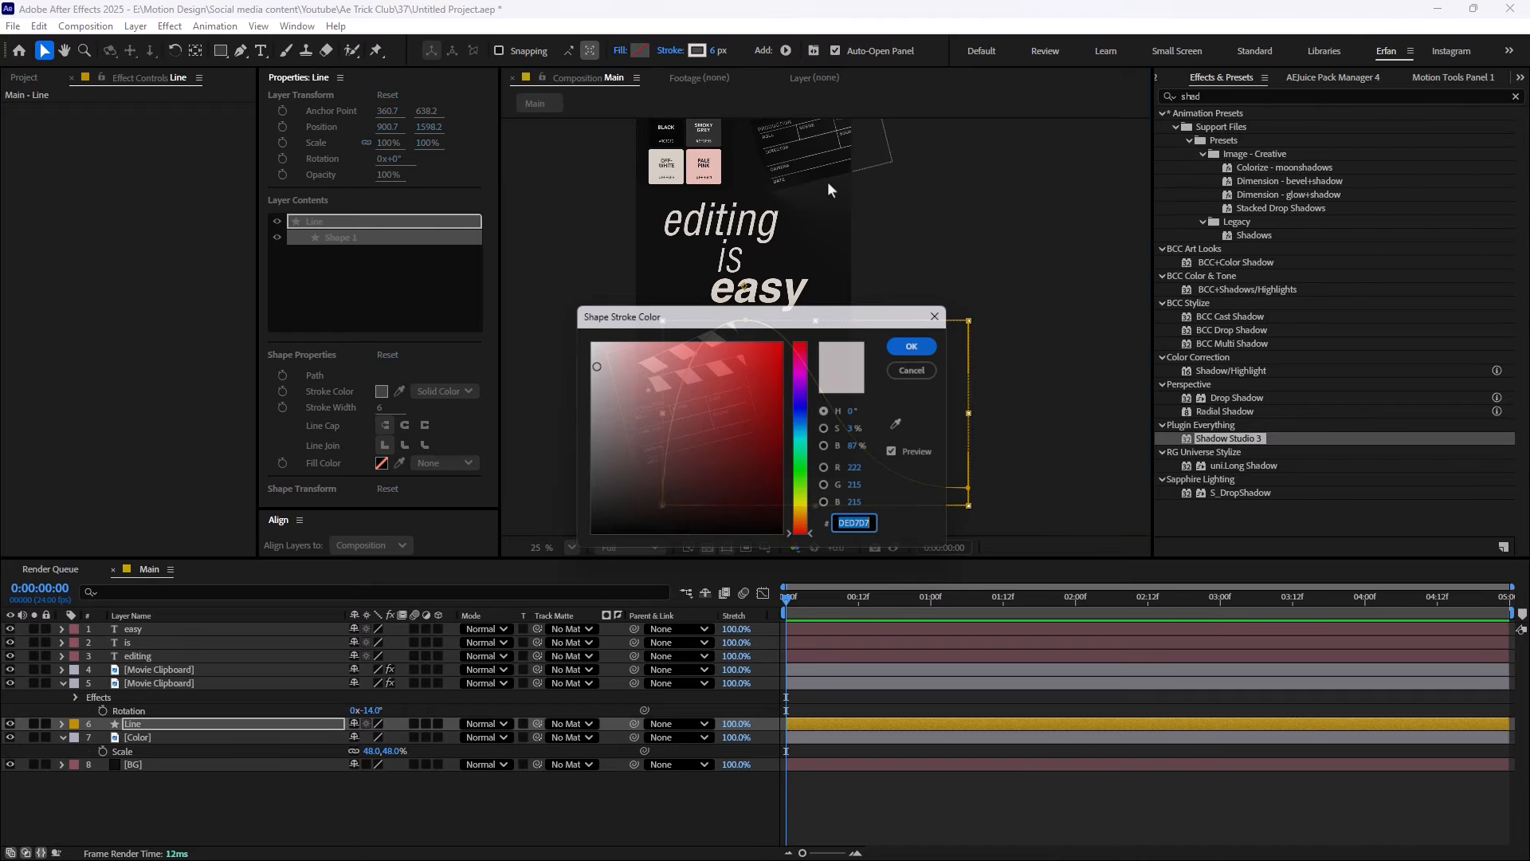
pyautogui.click(907, 425)
pyautogui.click(701, 148)
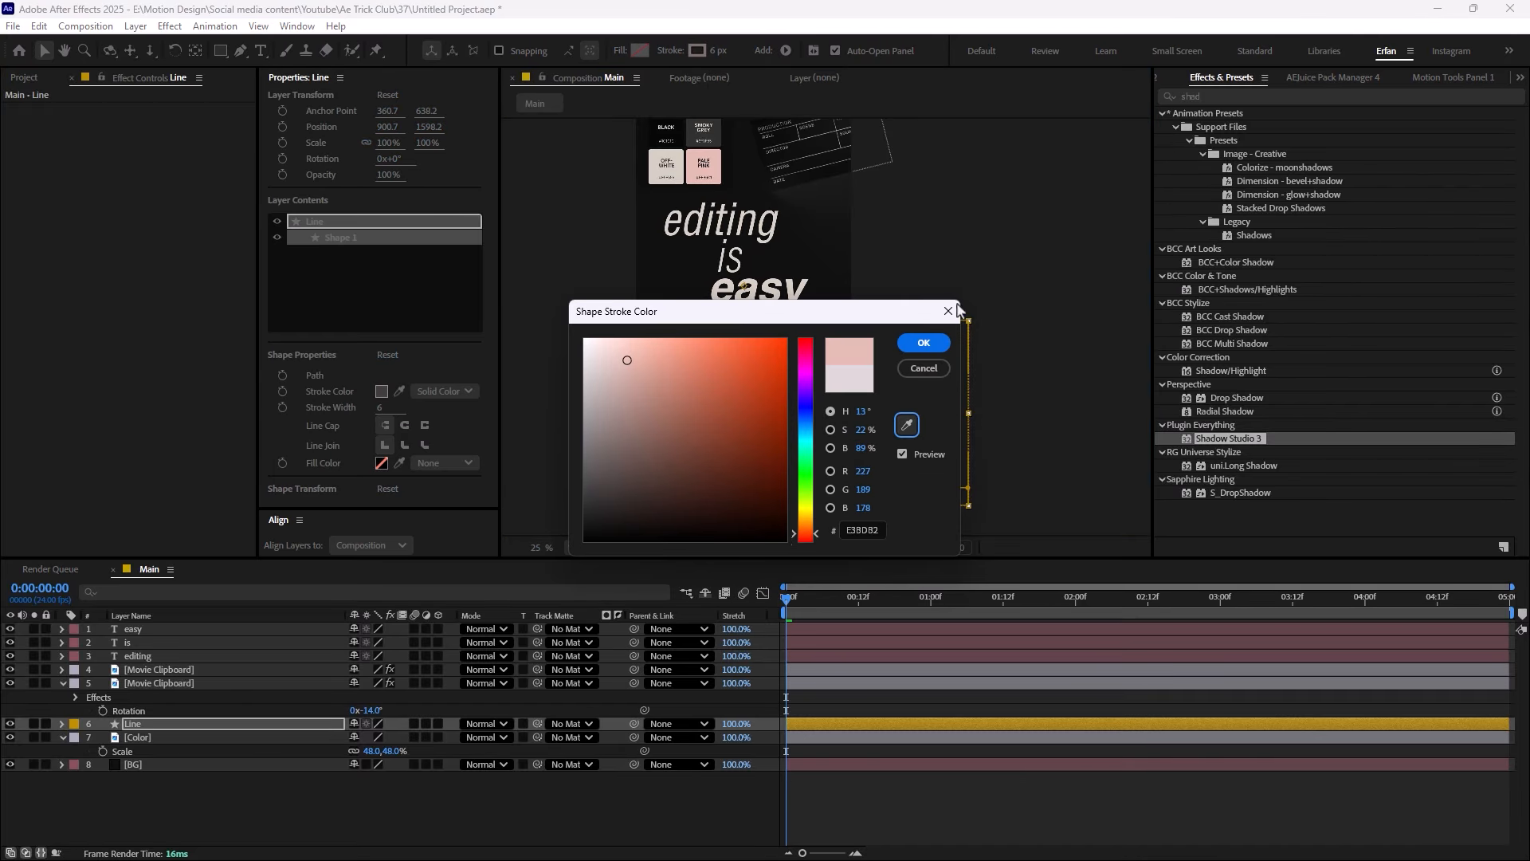
pyautogui.click(924, 342)
pyautogui.click(500, 772)
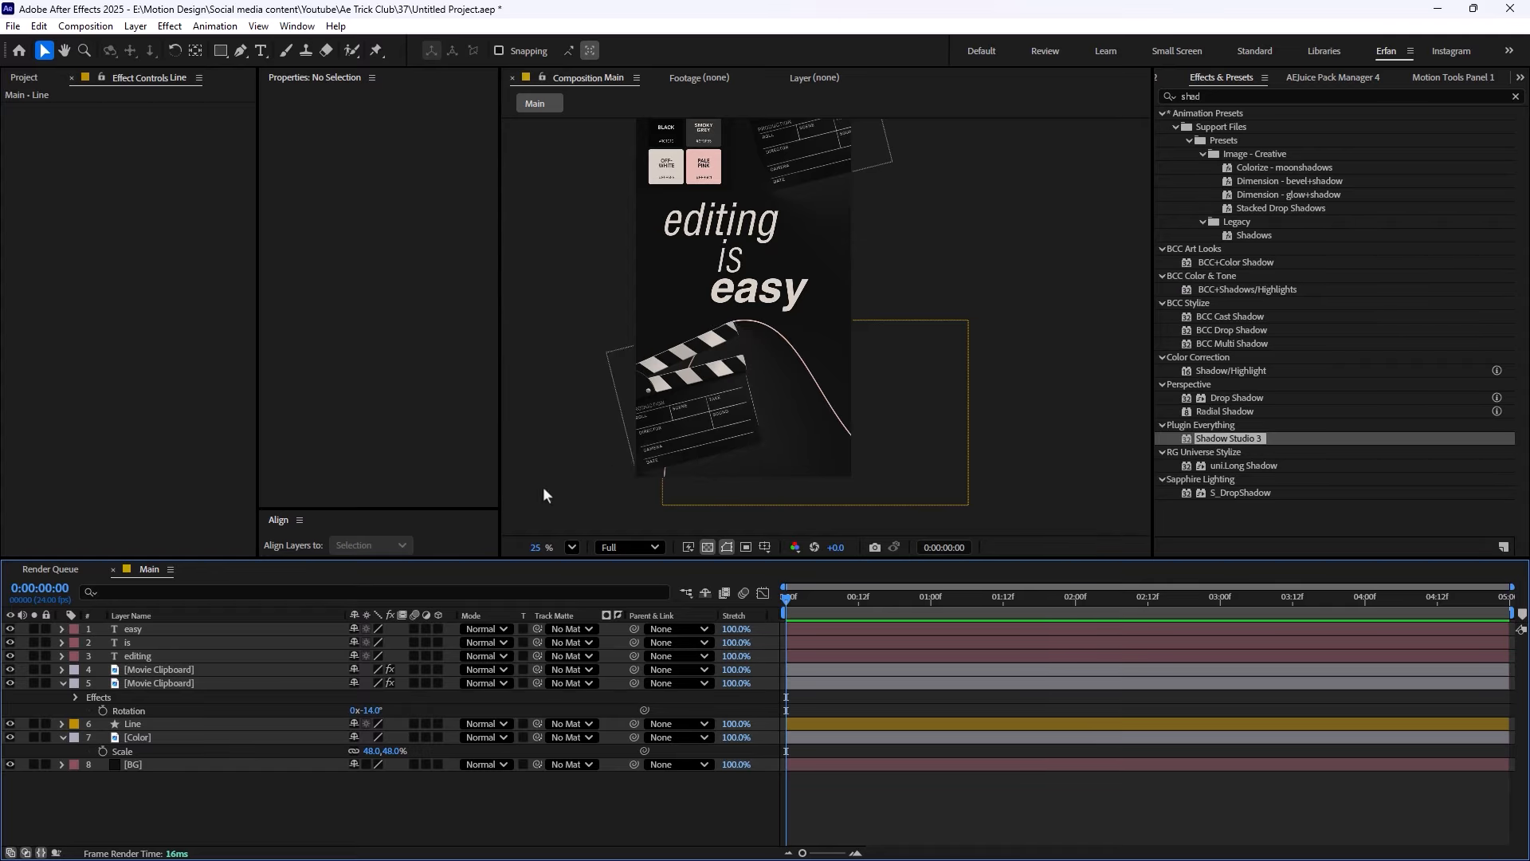
# Move the Line layer down to a Y position of 1622.2 and hide the Color palette layer
pyautogui.click(133, 724)
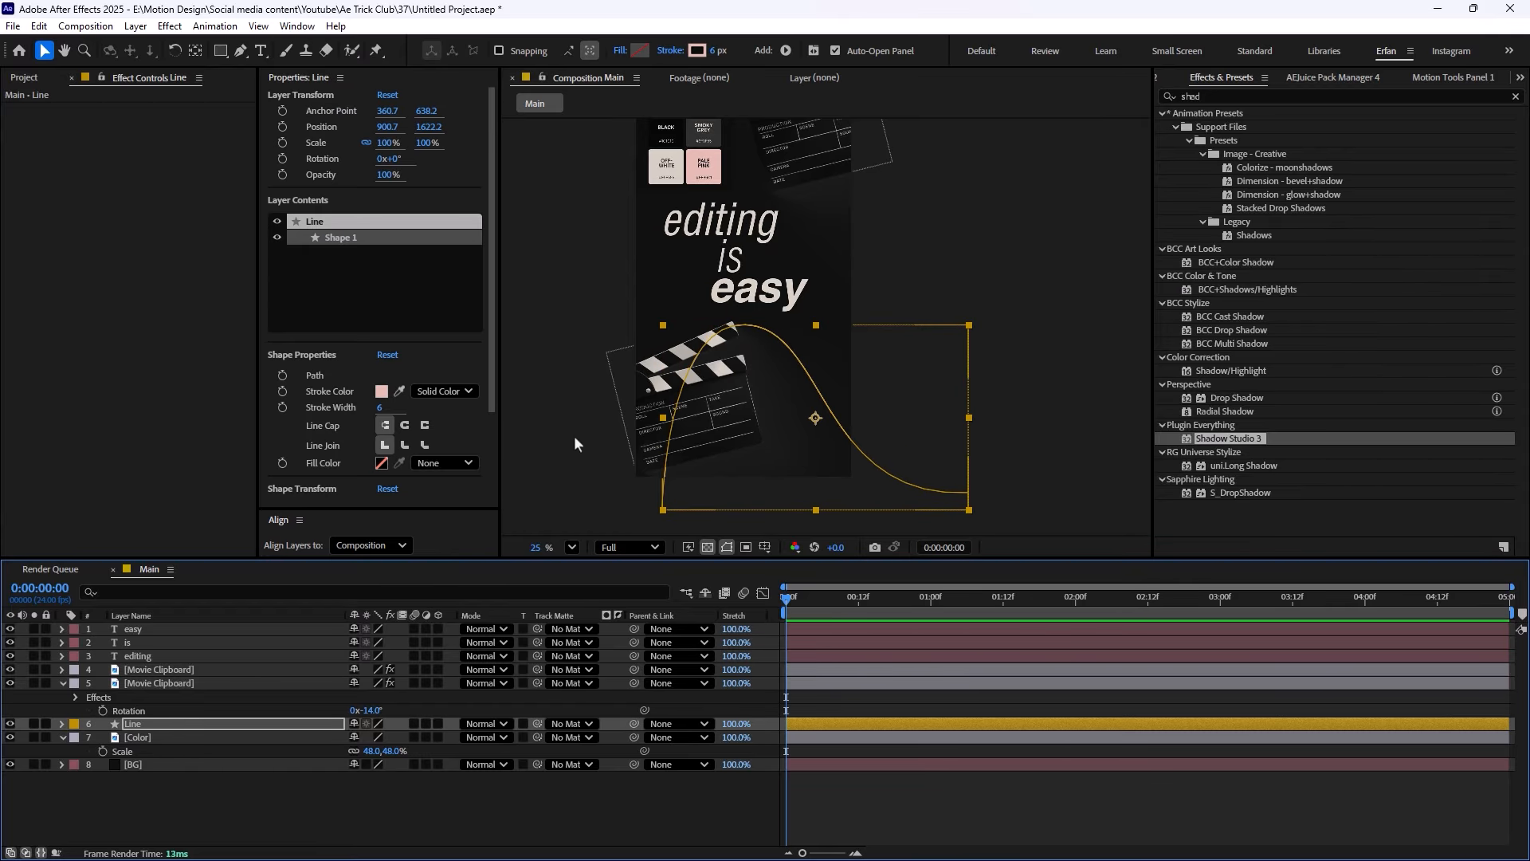
pyautogui.click(412, 800)
pyautogui.scroll(-3, 721, 381)
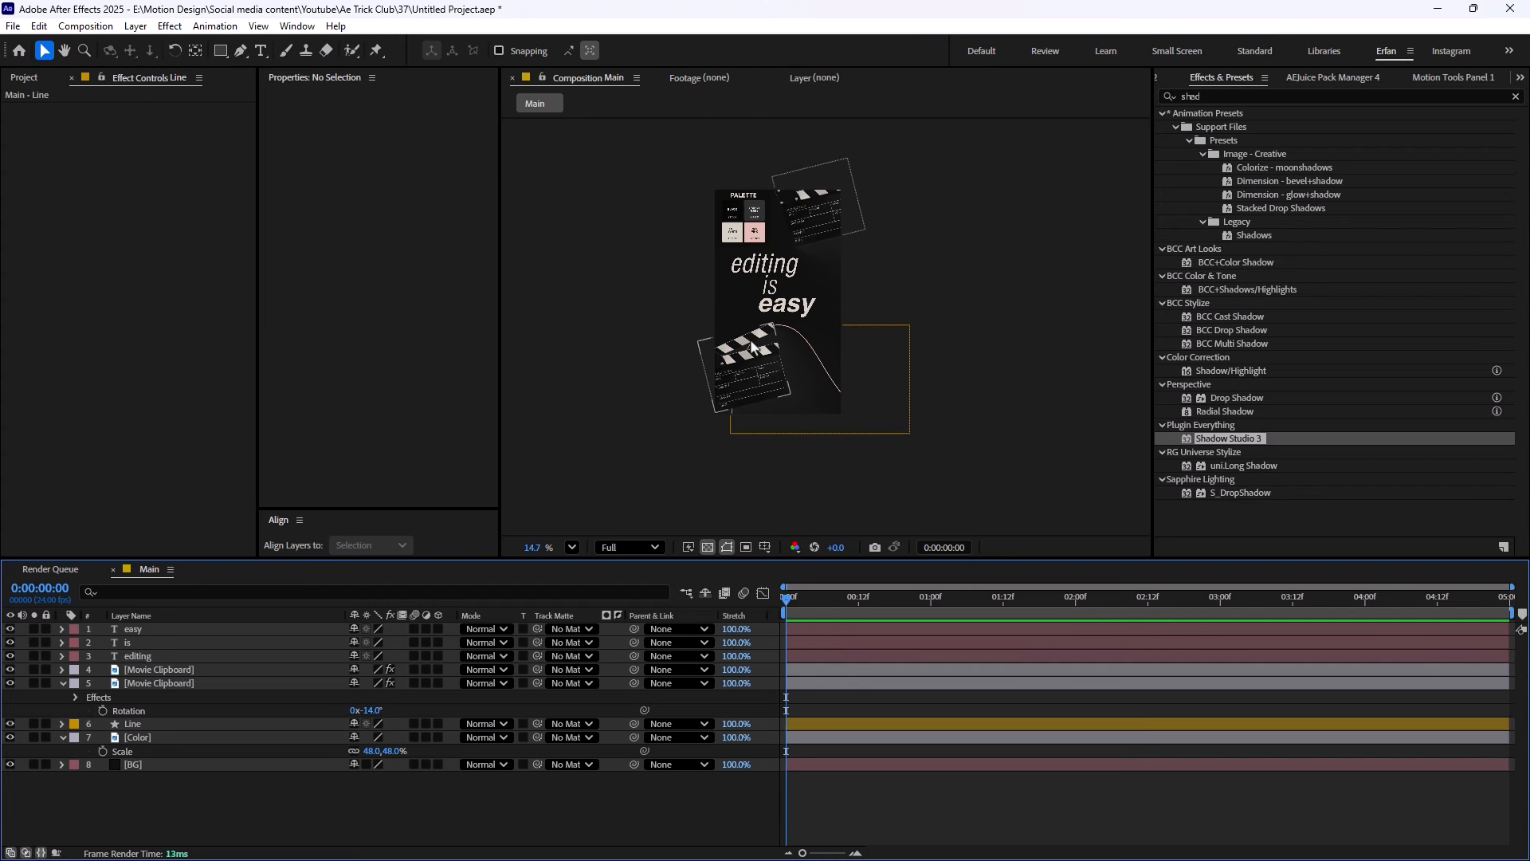
pyautogui.click(11, 737)
pyautogui.scroll(1, 855, 354)
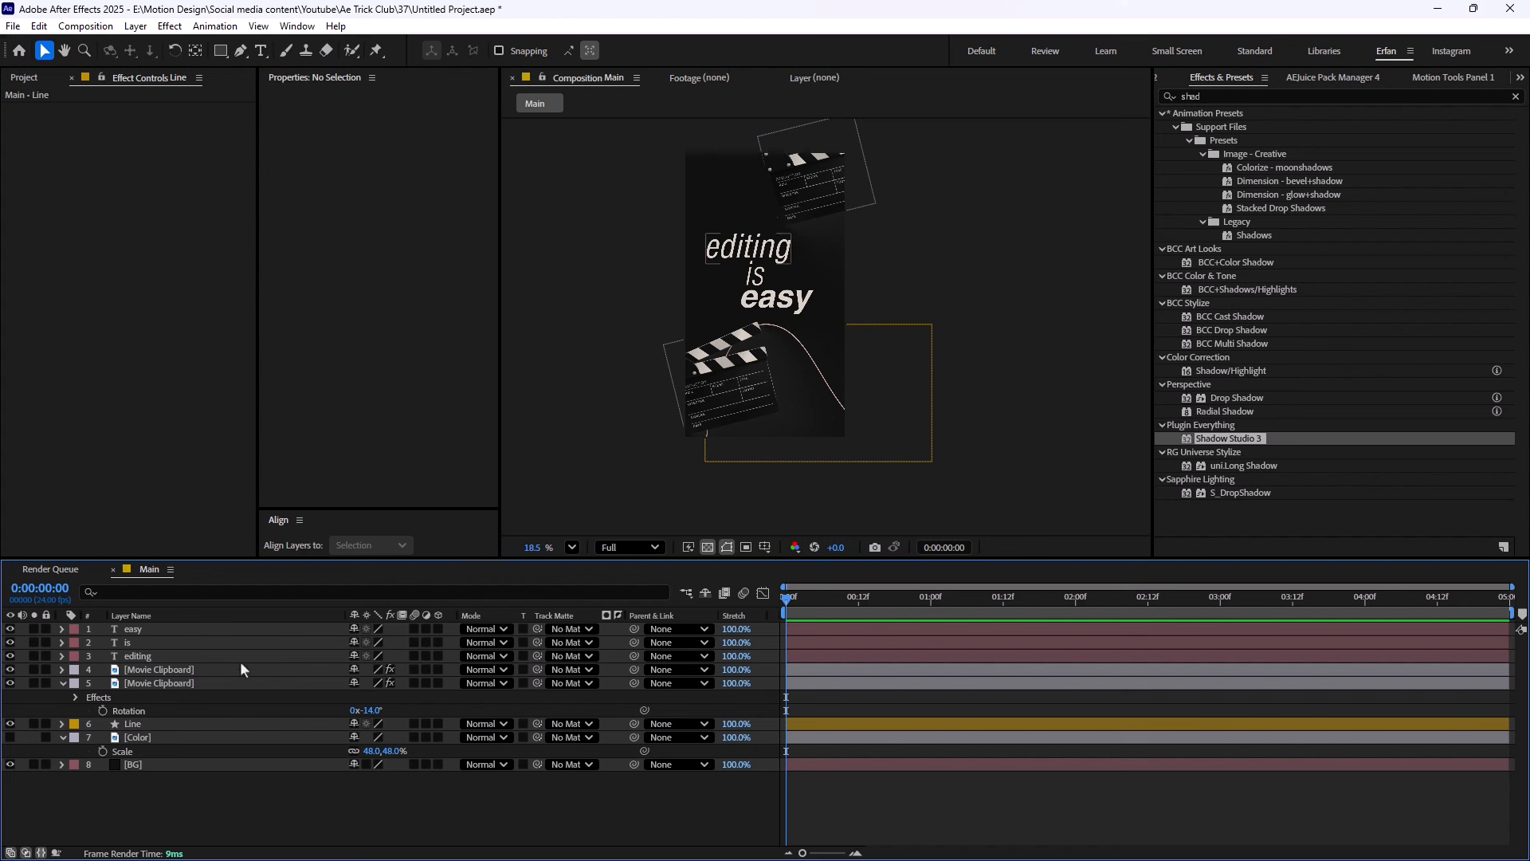
# Duplicate the Line layer, flip the copy horizontally and move it behind the upper clapperboard at about 426, 312
pyautogui.click(155, 724)
pyautogui.hotkey('ctrl', 'd')
pyautogui.moveTo(805, 375); pyautogui.dragTo(751, 209)
pyautogui.rightClick(761, 201)
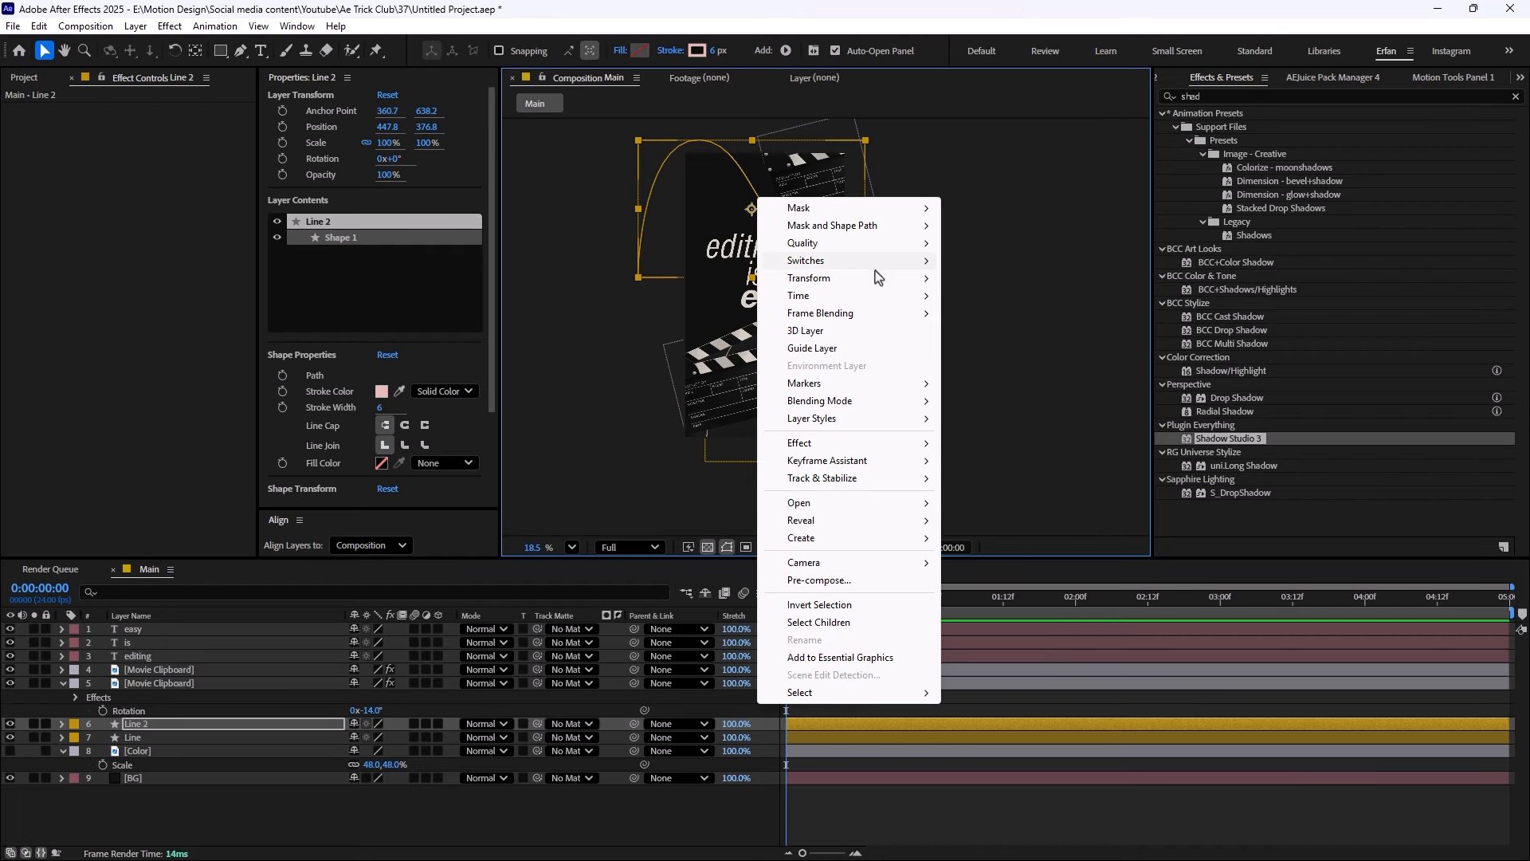
pyautogui.moveTo(875, 277)
pyautogui.click(1012, 416)
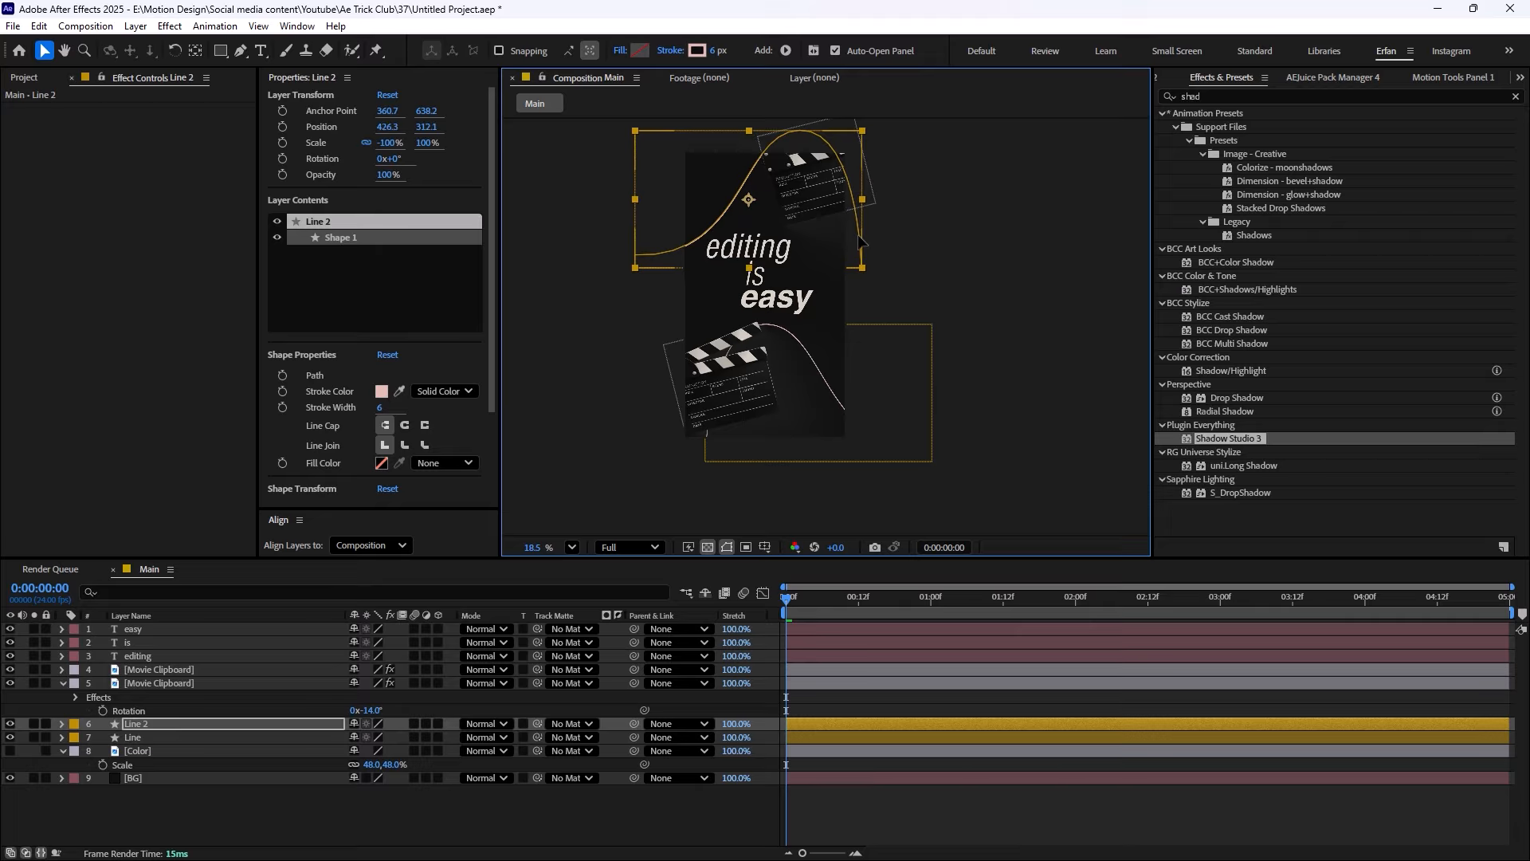
pyautogui.click(955, 289)
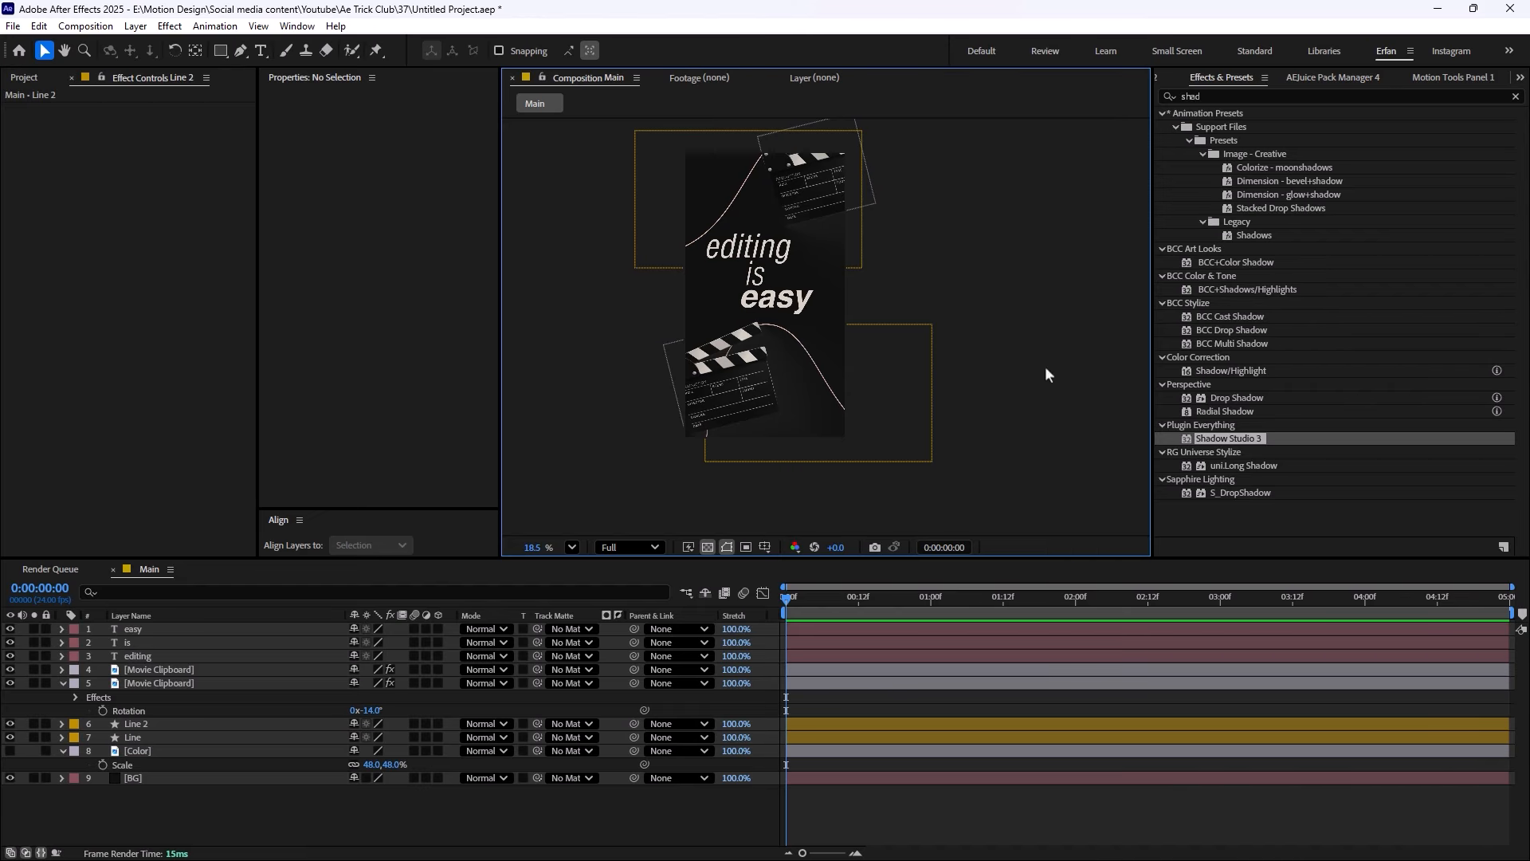
# Shift the "editing", "is" and "easy" text layers together slightly right and down
pyautogui.scroll(2, 960, 463)
pyautogui.scroll(3, 844, 416)
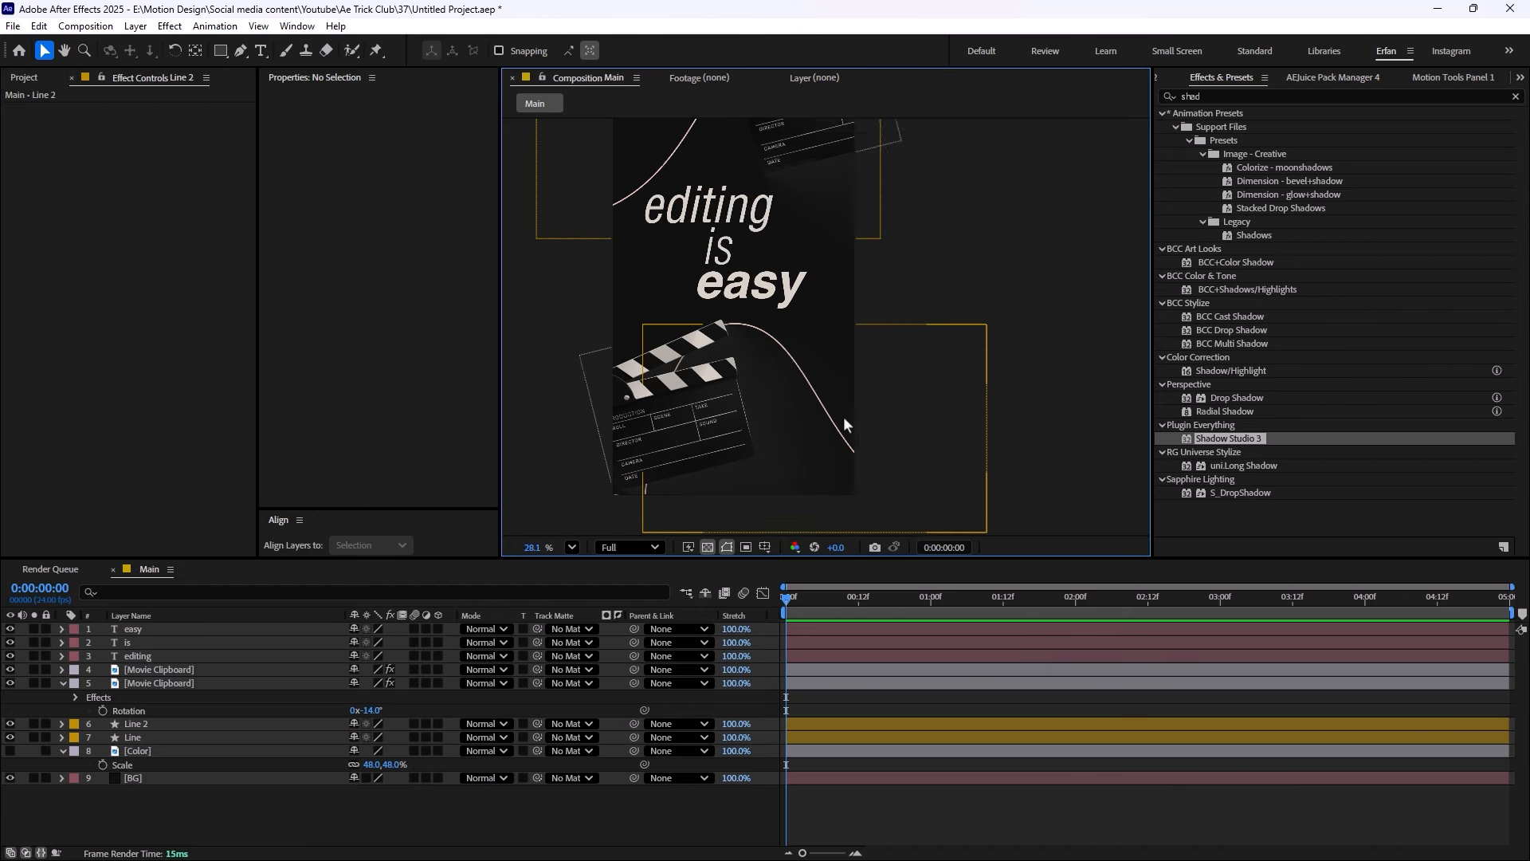
pyautogui.click(152, 655)
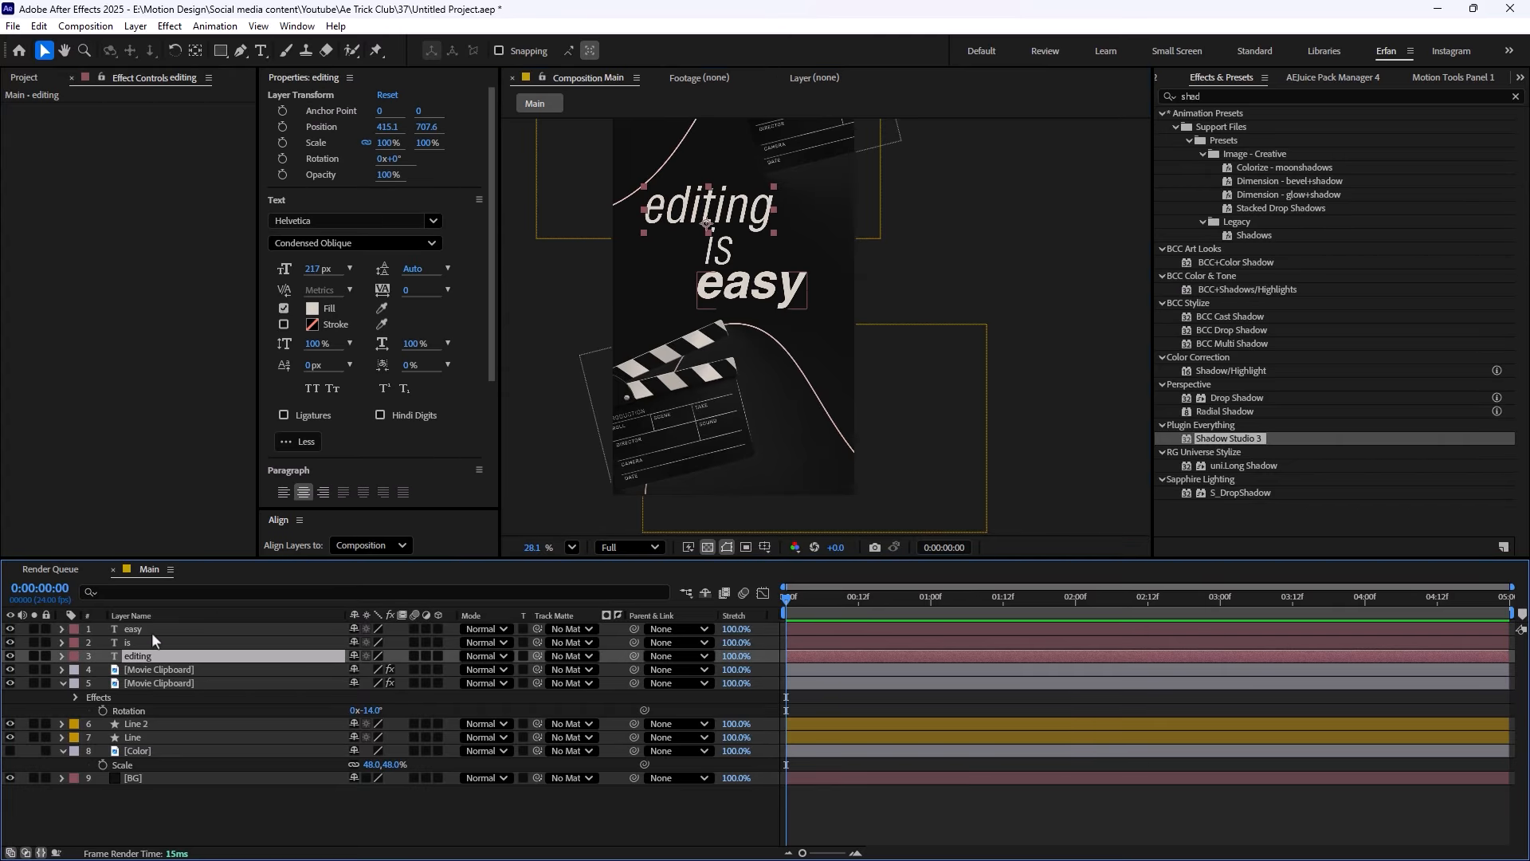
pyautogui.keyDown('shift'); pyautogui.click(152, 630); pyautogui.keyUp('shift')
pyautogui.moveTo(759, 222); pyautogui.dragTo(766, 229)
pyautogui.click(1084, 288)
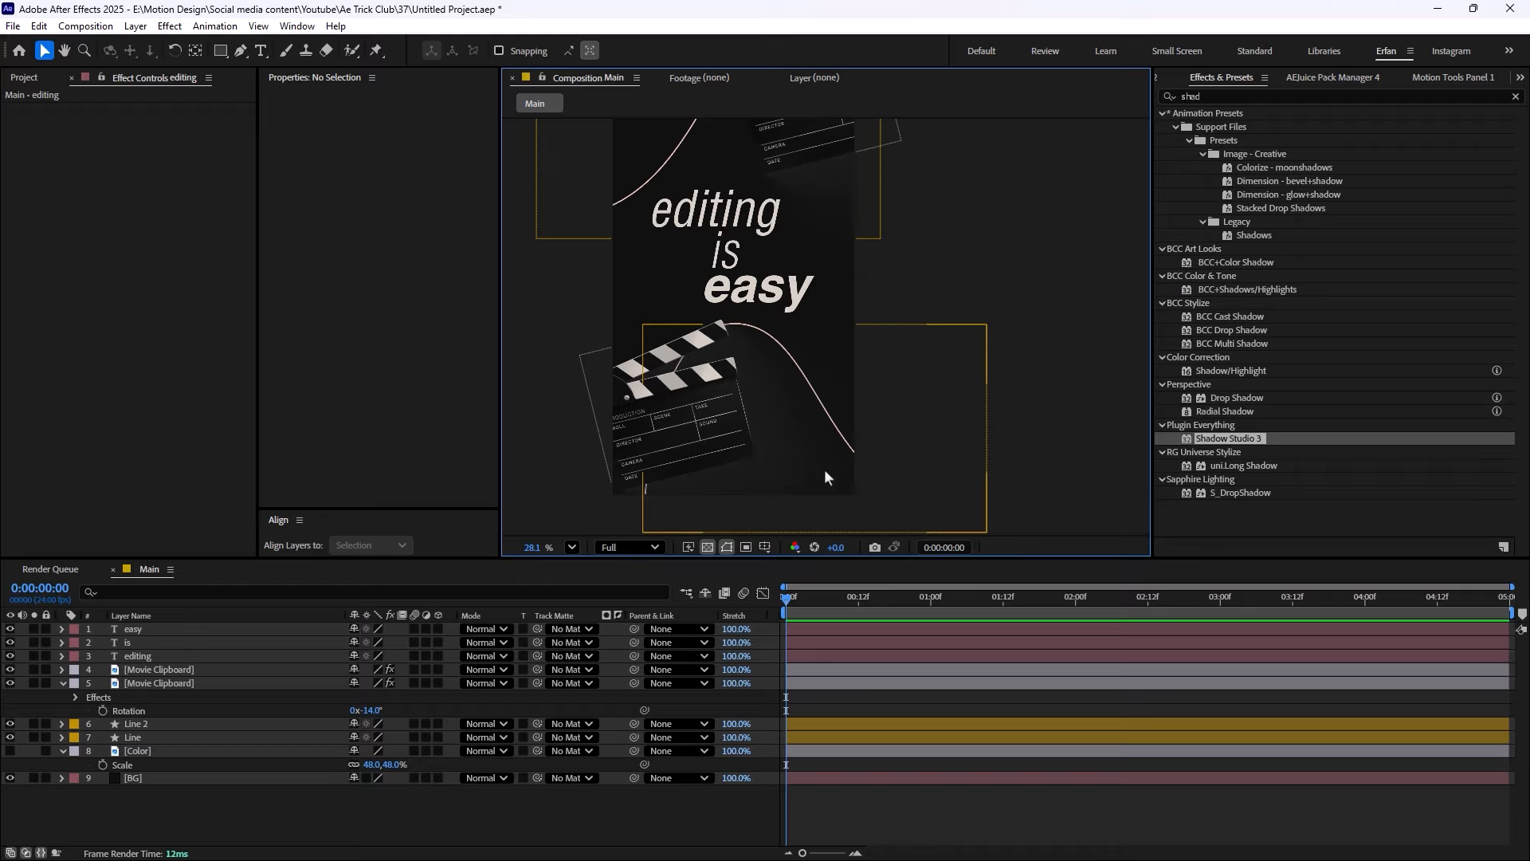
# Move the lower Line curve slightly left and down, then deselect it
pyautogui.scroll(-1, 798, 460)
pyautogui.moveTo(854, 442); pyautogui.dragTo(845, 451)
pyautogui.hotkey('ctrl', 'shift', 'a')
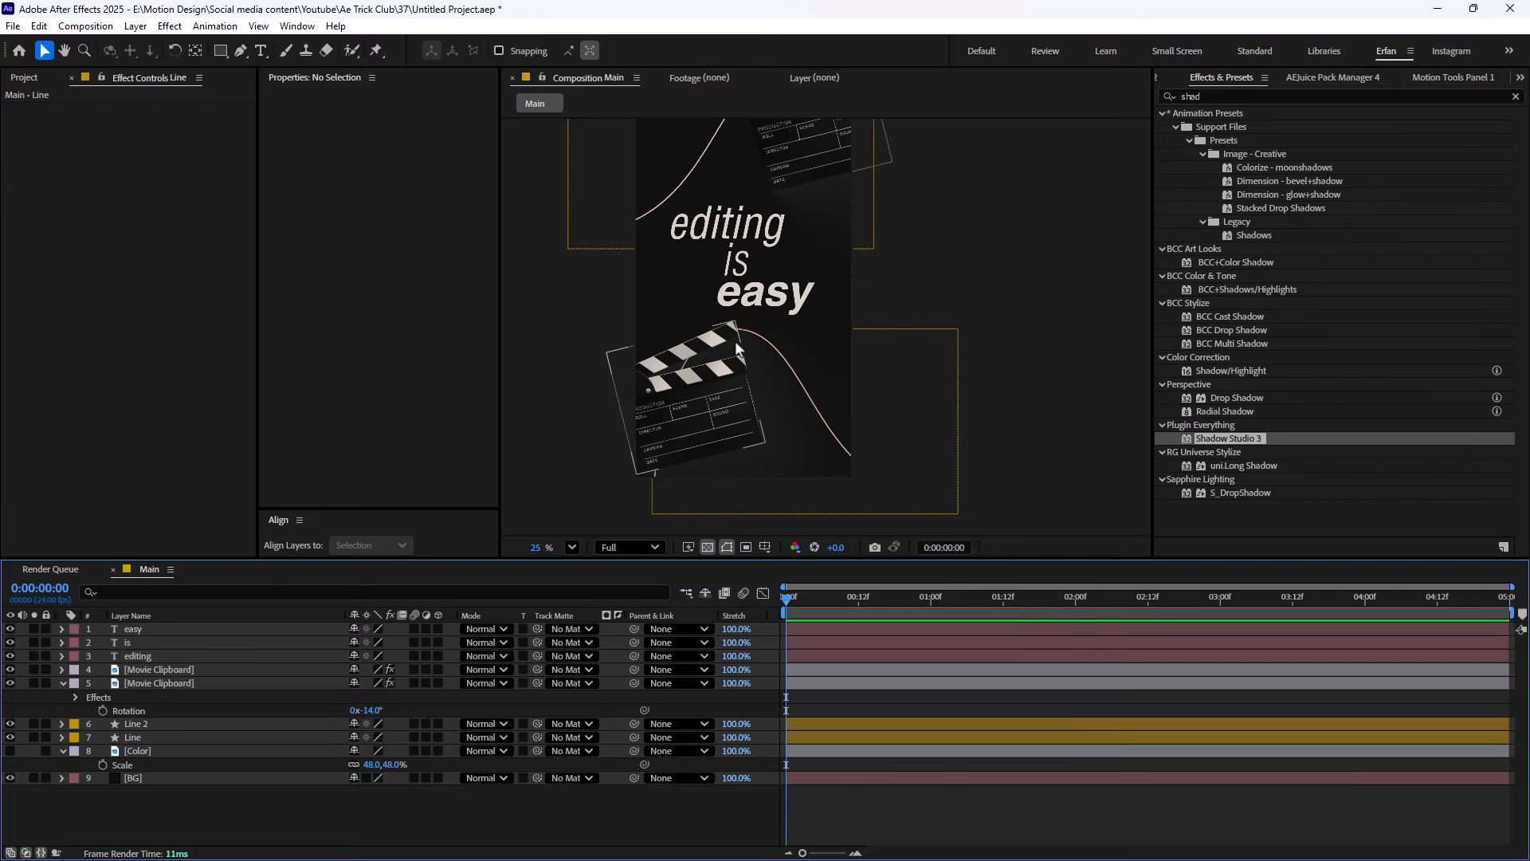
pyautogui.scroll(-4, 709, 375)
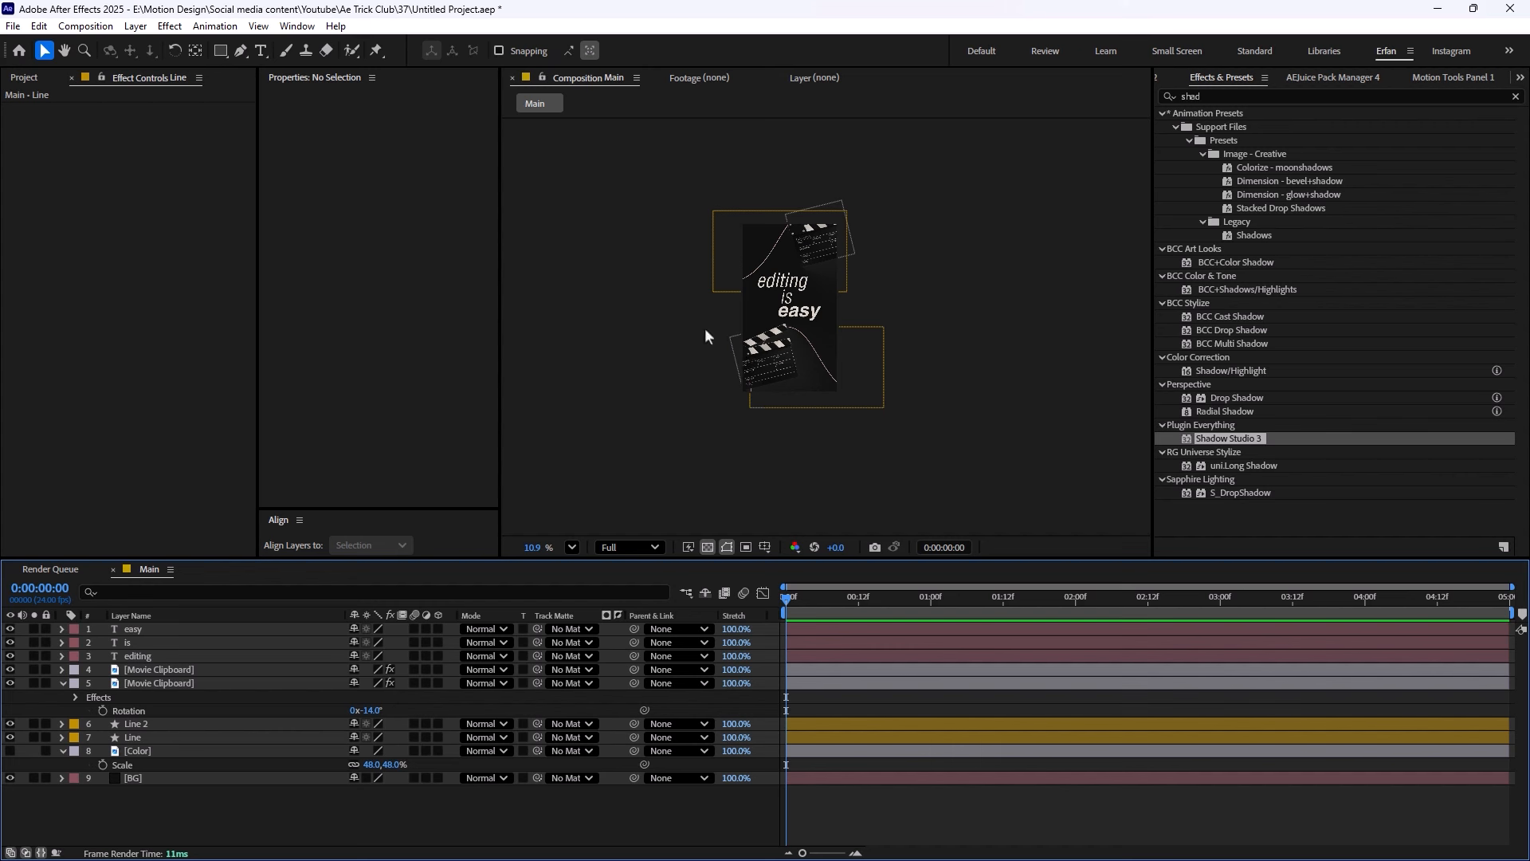
pyautogui.scroll(2, 806, 447)
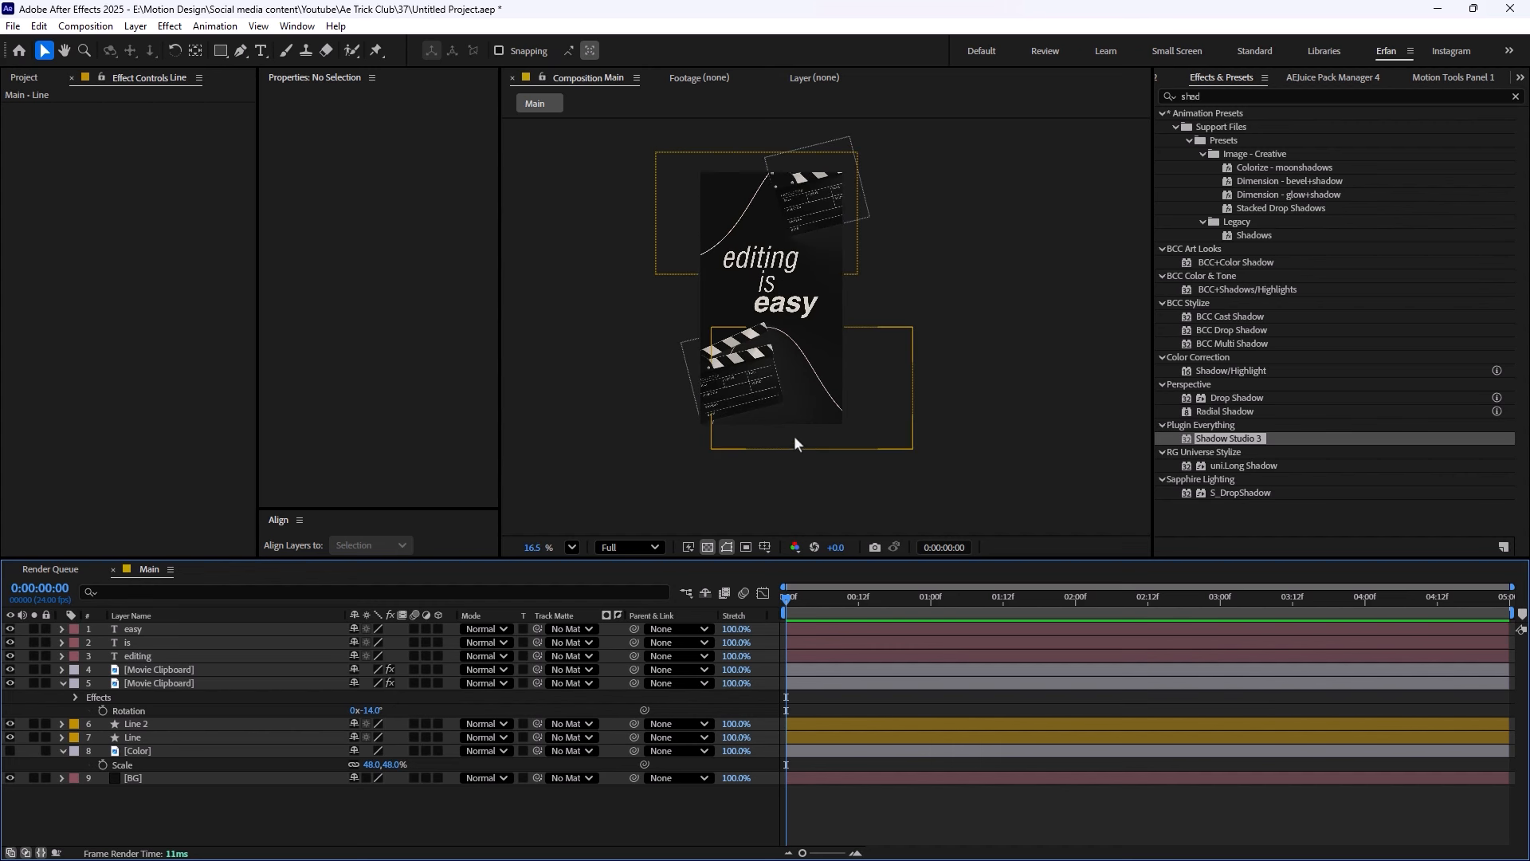
pyautogui.scroll(1, 762, 471)
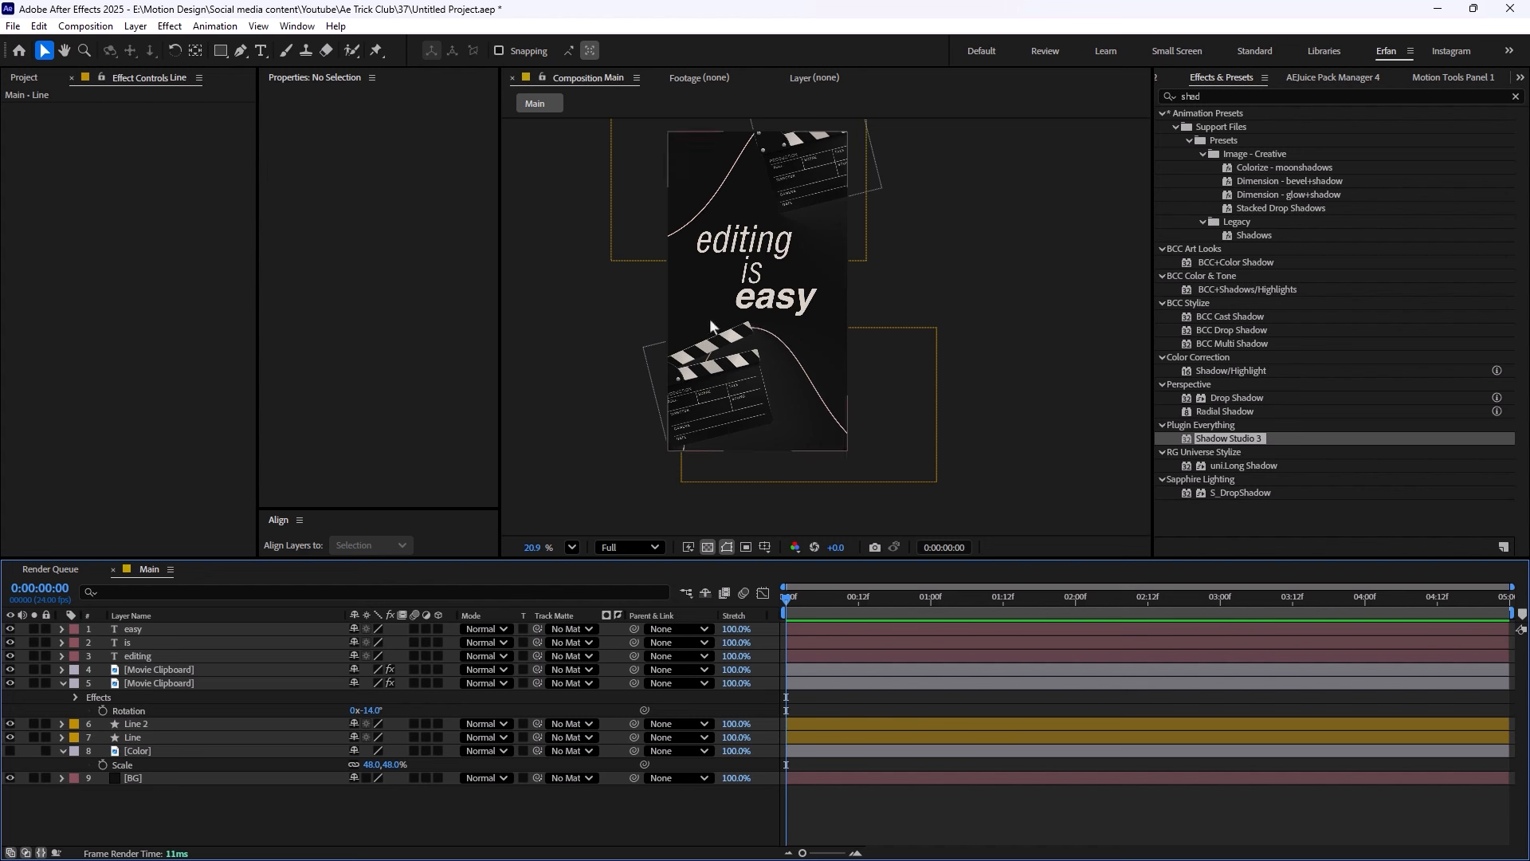
# Collapse the expanded properties of the lower Movie Clipboard and Color layers in the timeline
pyautogui.click(60, 684)
pyautogui.click(63, 723)
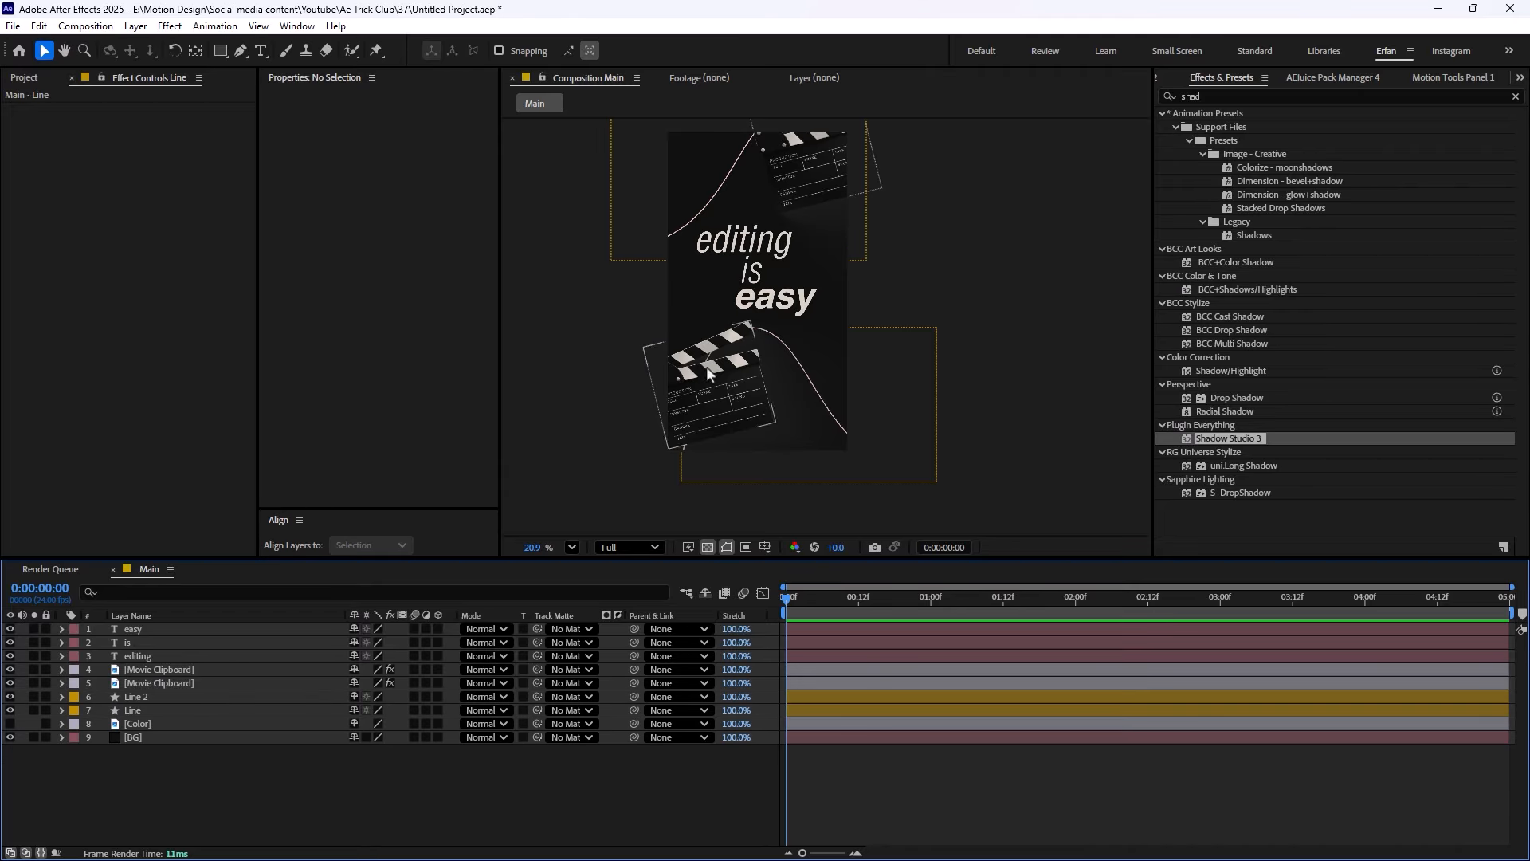
pyautogui.press('.')
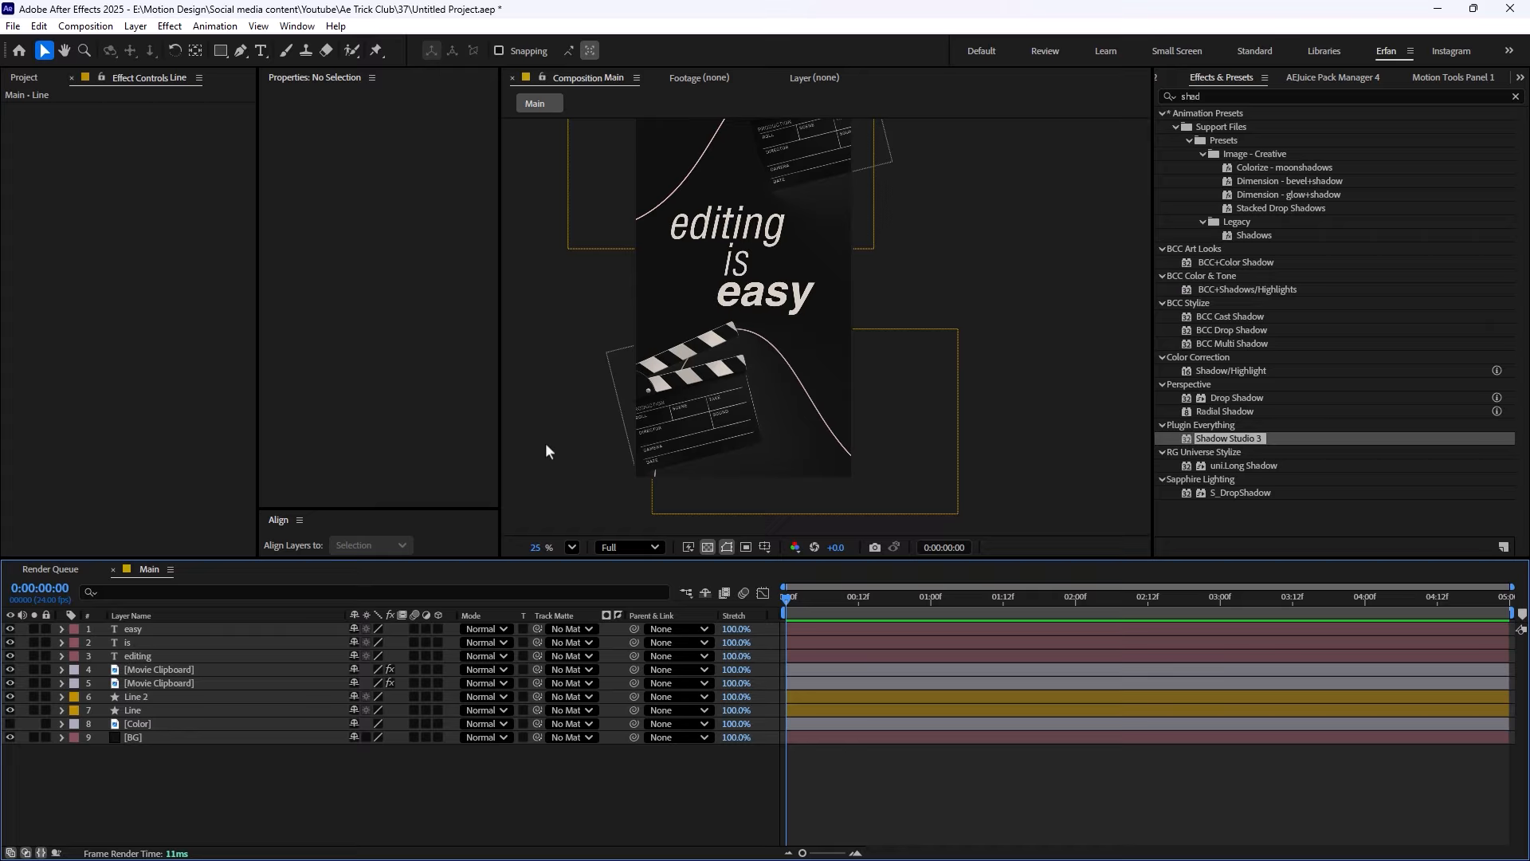
pyautogui.scroll(-3, 752, 328)
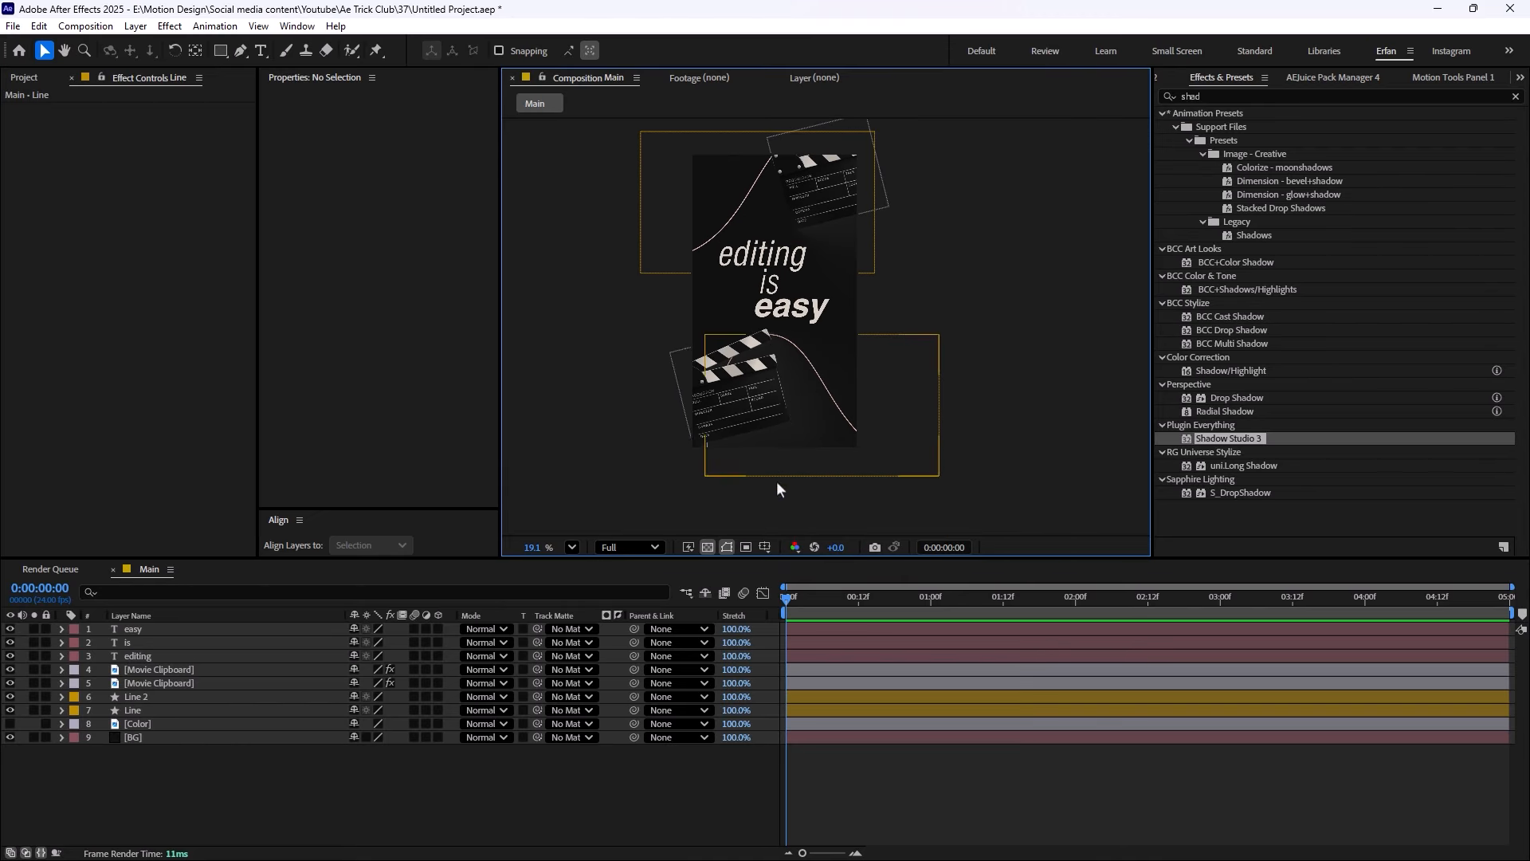
# Keyframe the lower clapperboard's rotation from -14° at the start to -48° at 0:00:04:23, and return to the first frame
pyautogui.click(746, 431)
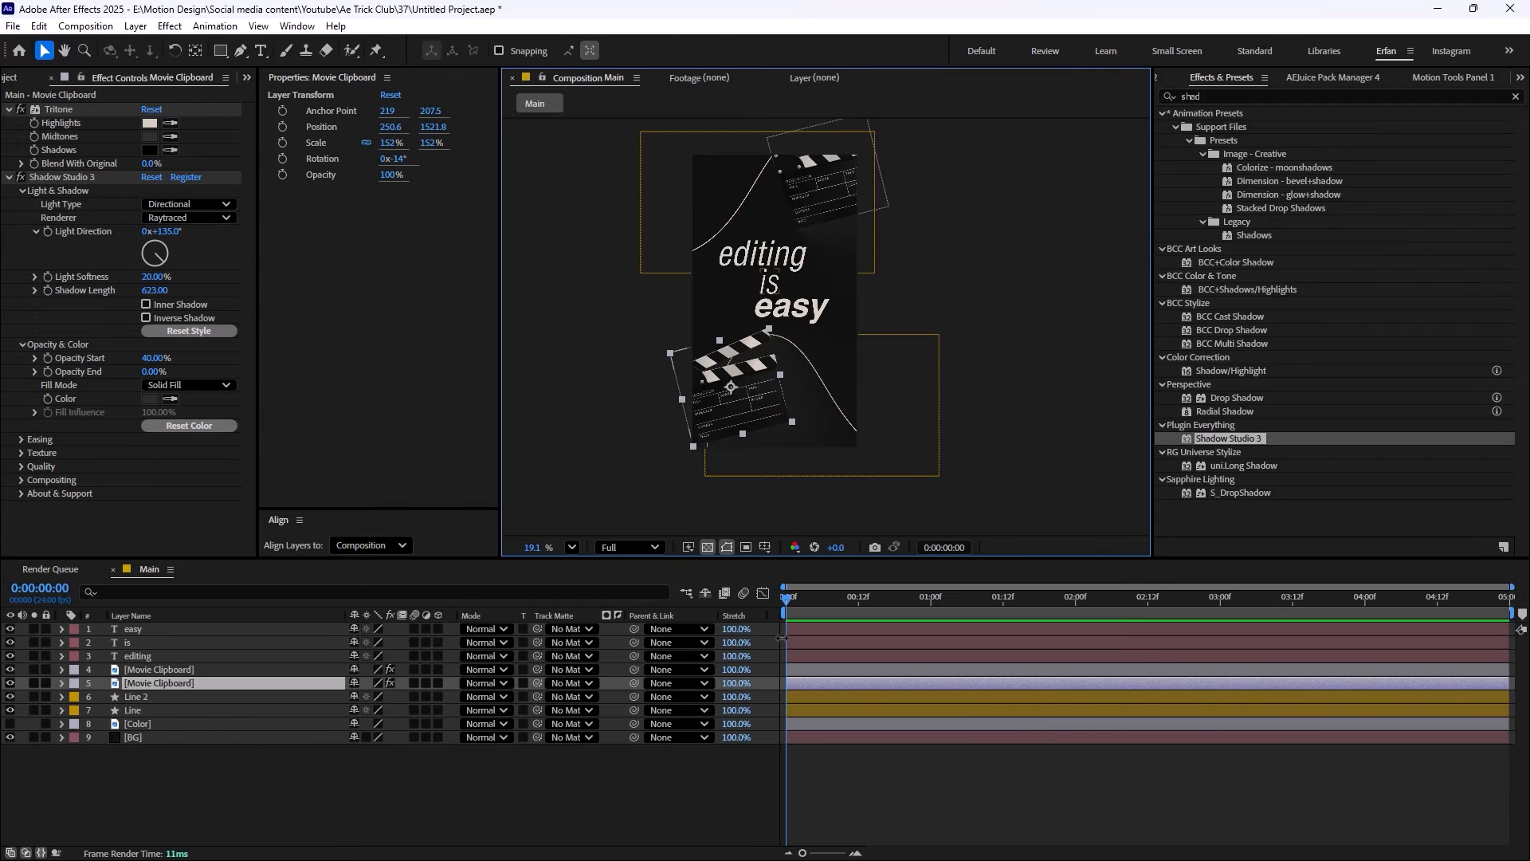
pyautogui.press('r')
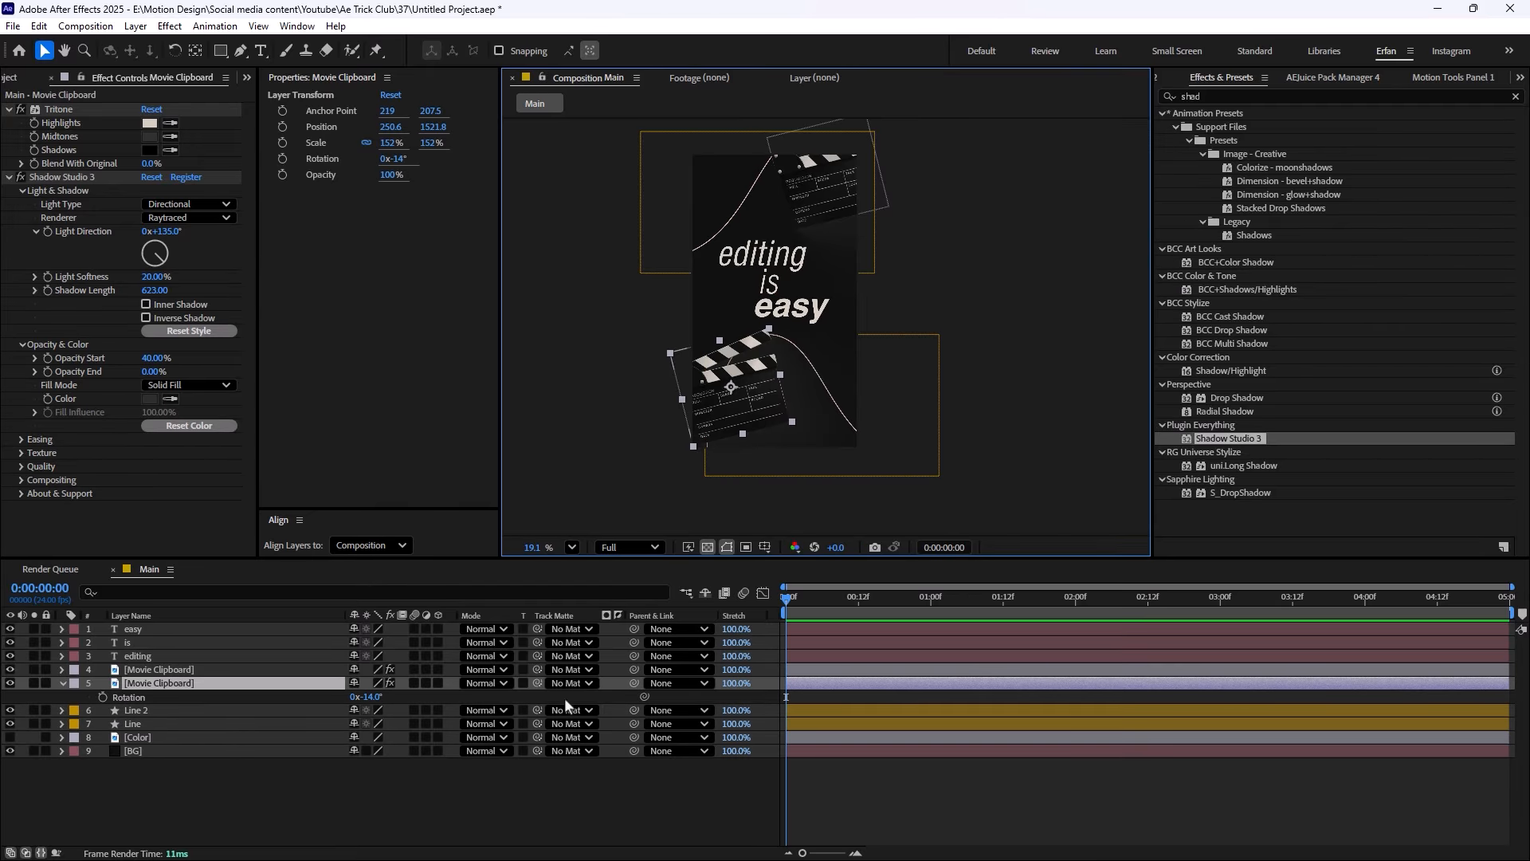
pyautogui.click(103, 696)
pyautogui.moveTo(787, 600); pyautogui.dragTo(1407, 671)
pyautogui.press('End')
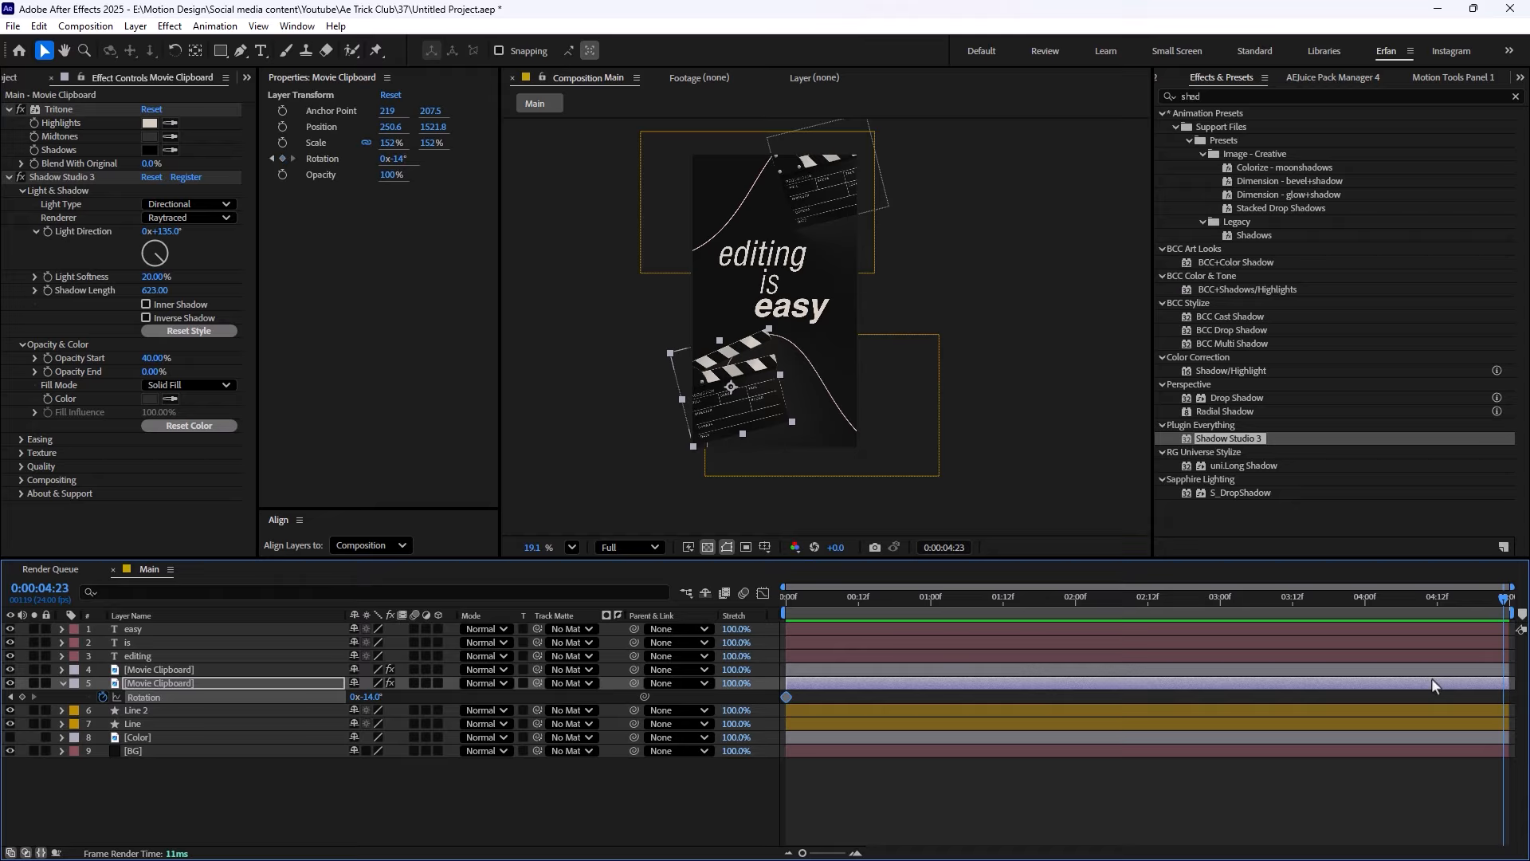
pyautogui.moveTo(368, 697); pyautogui.dragTo(345, 687)
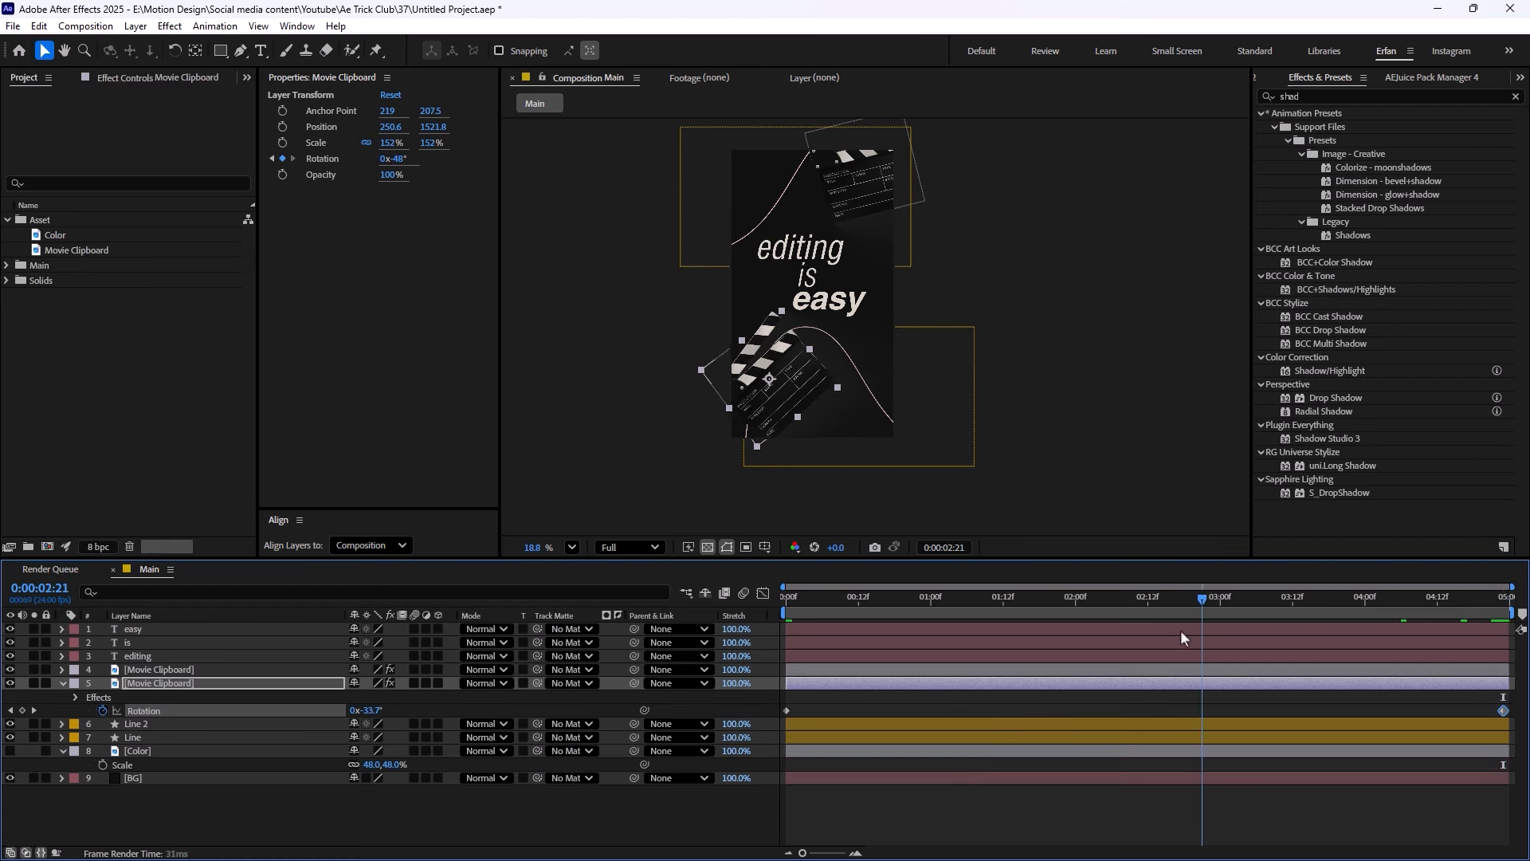
pyautogui.press('Home')
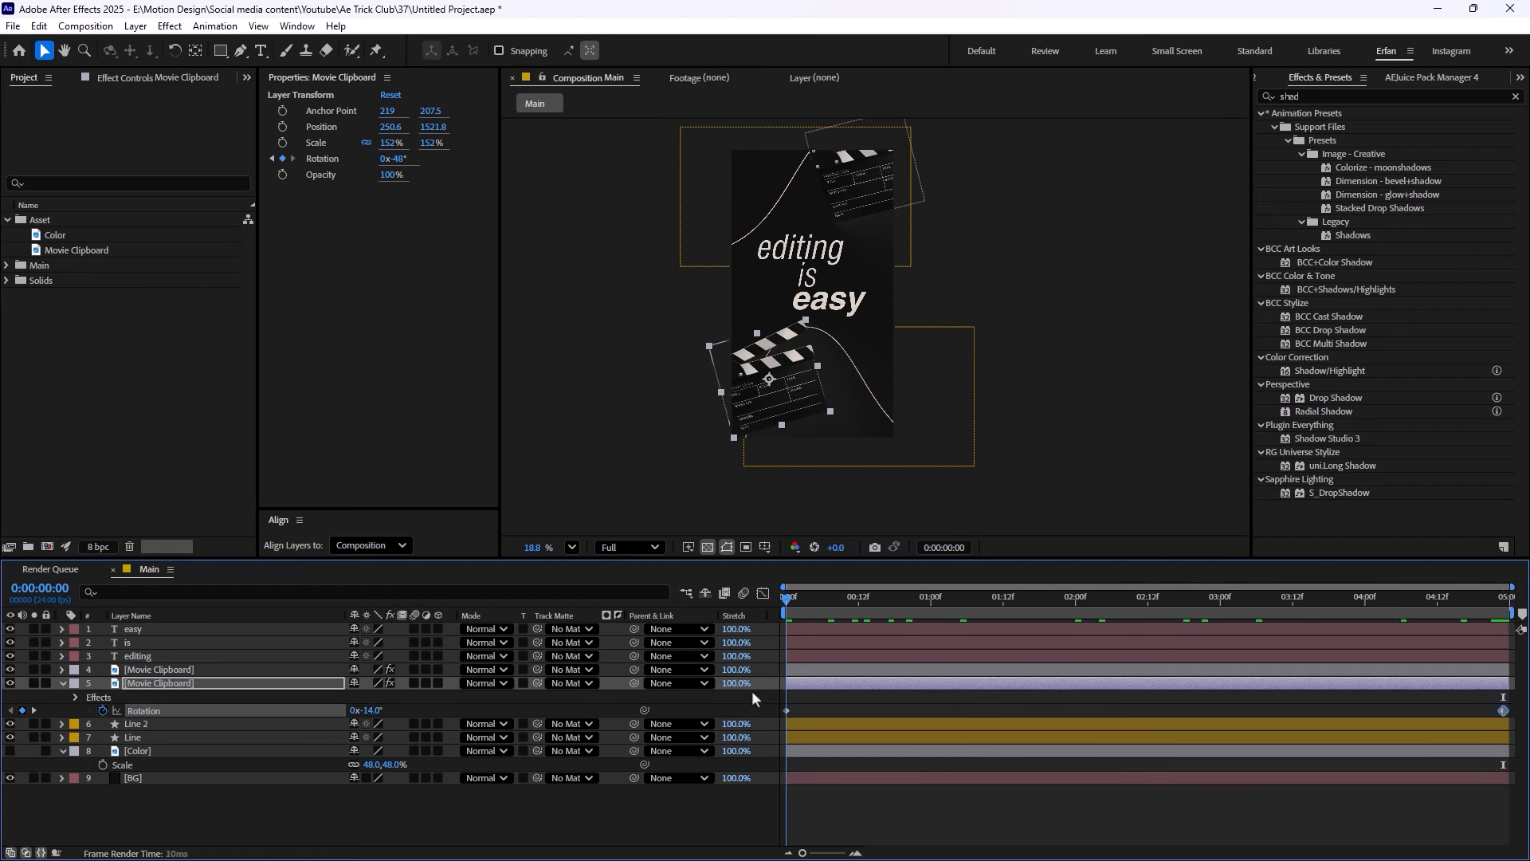
# Keyframe the upper clapperboard's rotation from -14° at the start to 25° at 0:00:04:23, and preview the motion
pyautogui.click(170, 670)
pyautogui.press('r')
pyautogui.click(102, 683)
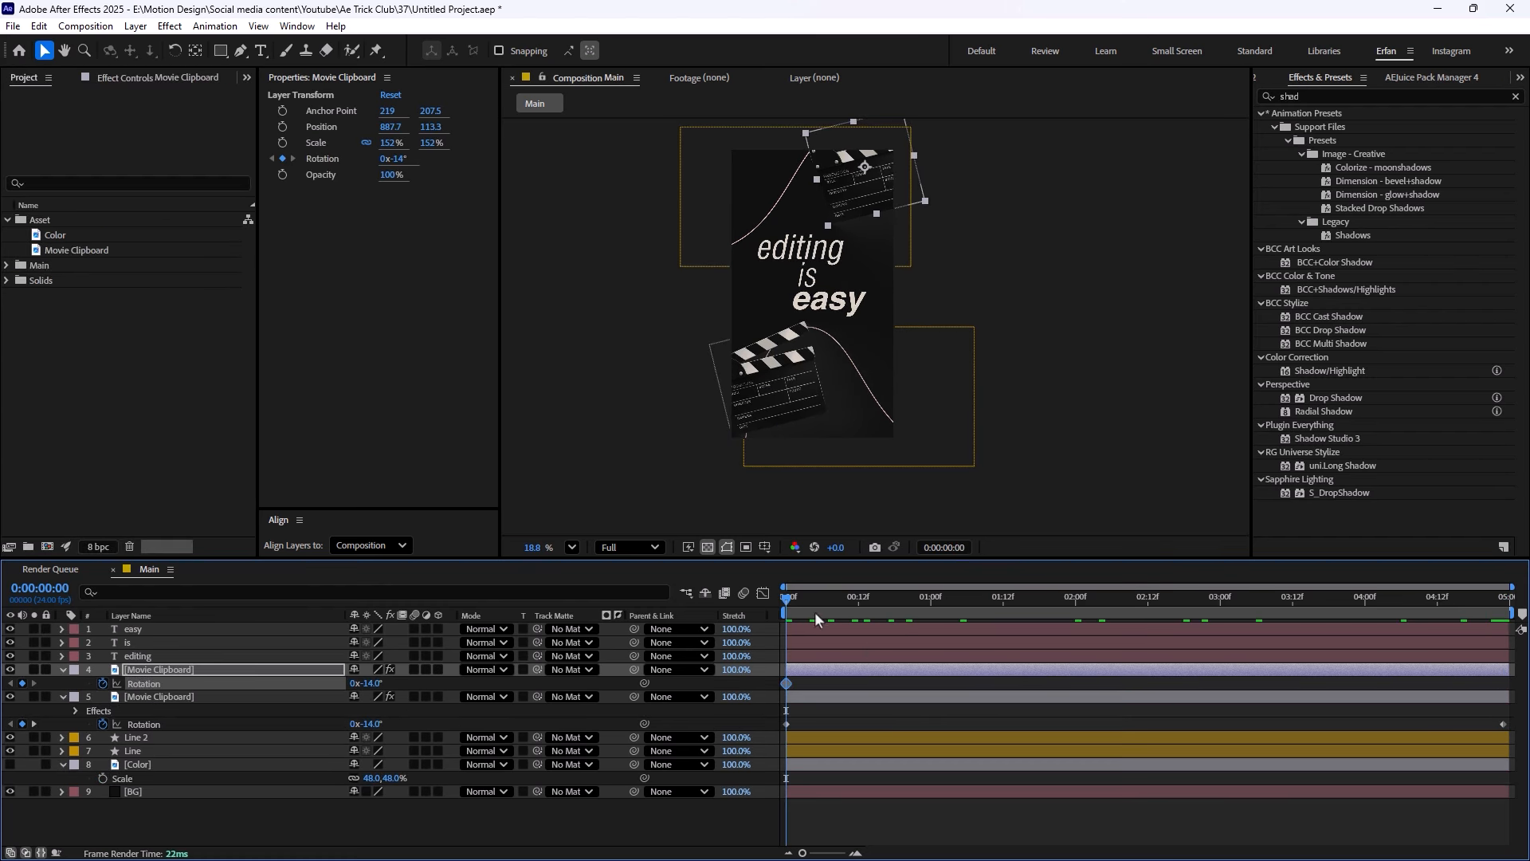
pyautogui.moveTo(786, 600); pyautogui.dragTo(1506, 651)
pyautogui.moveTo(371, 683); pyautogui.dragTo(400, 685)
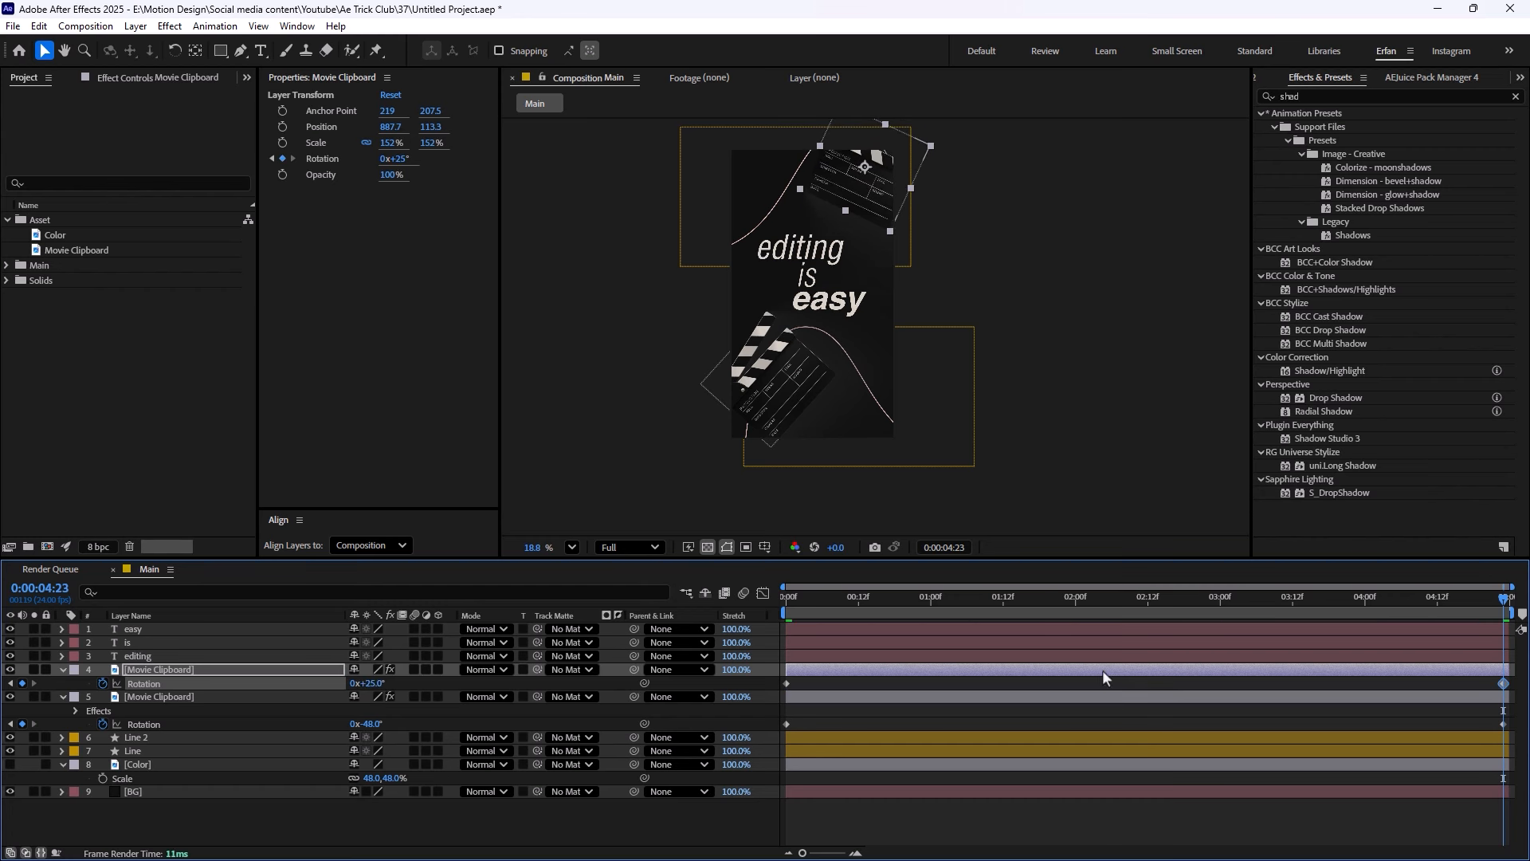
pyautogui.press('space')
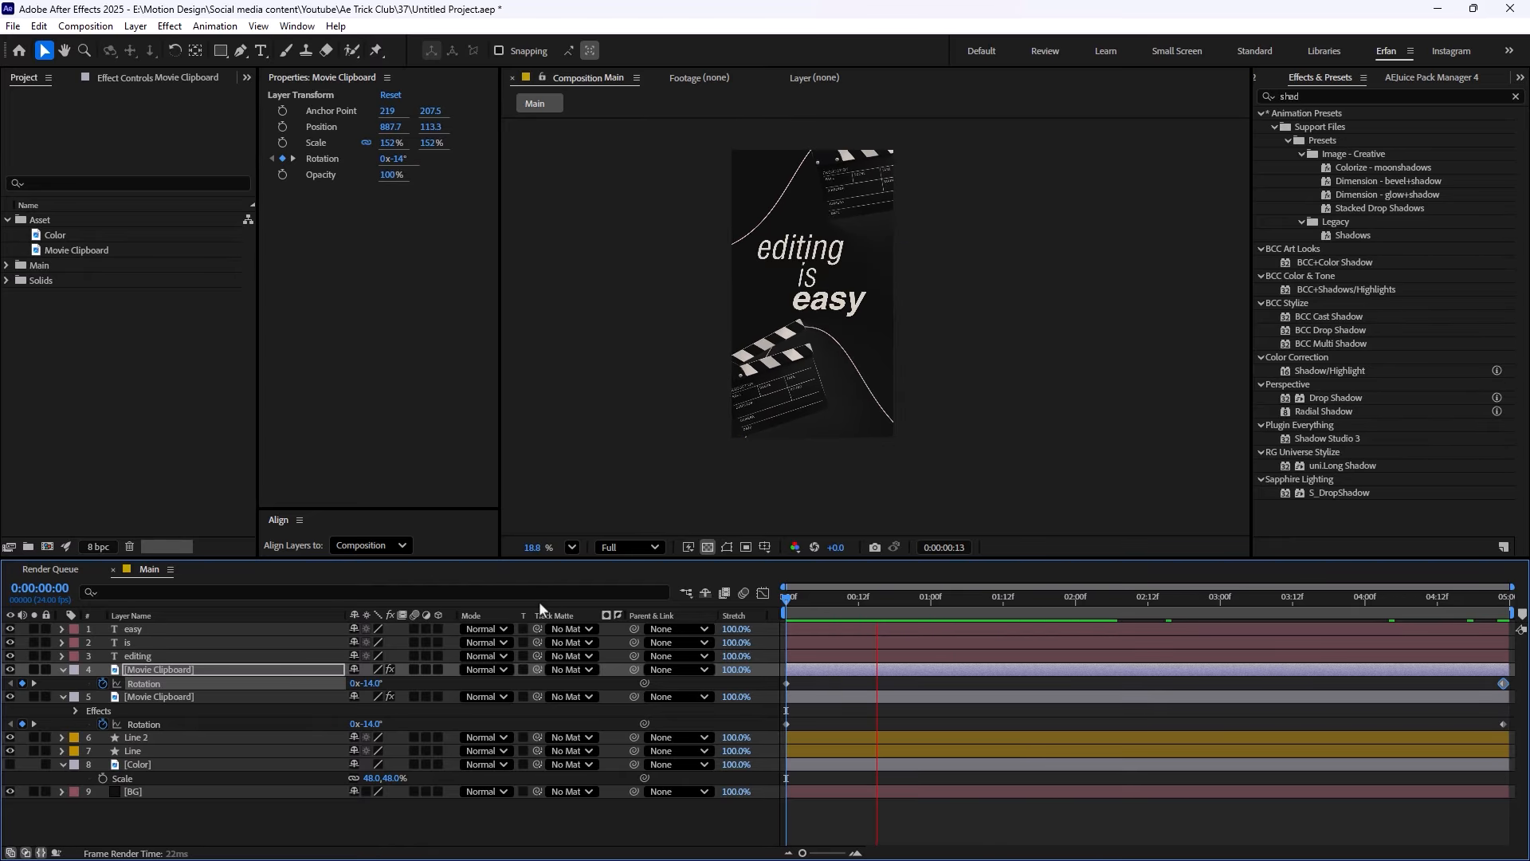
pyautogui.press('space')
pyautogui.click(586, 820)
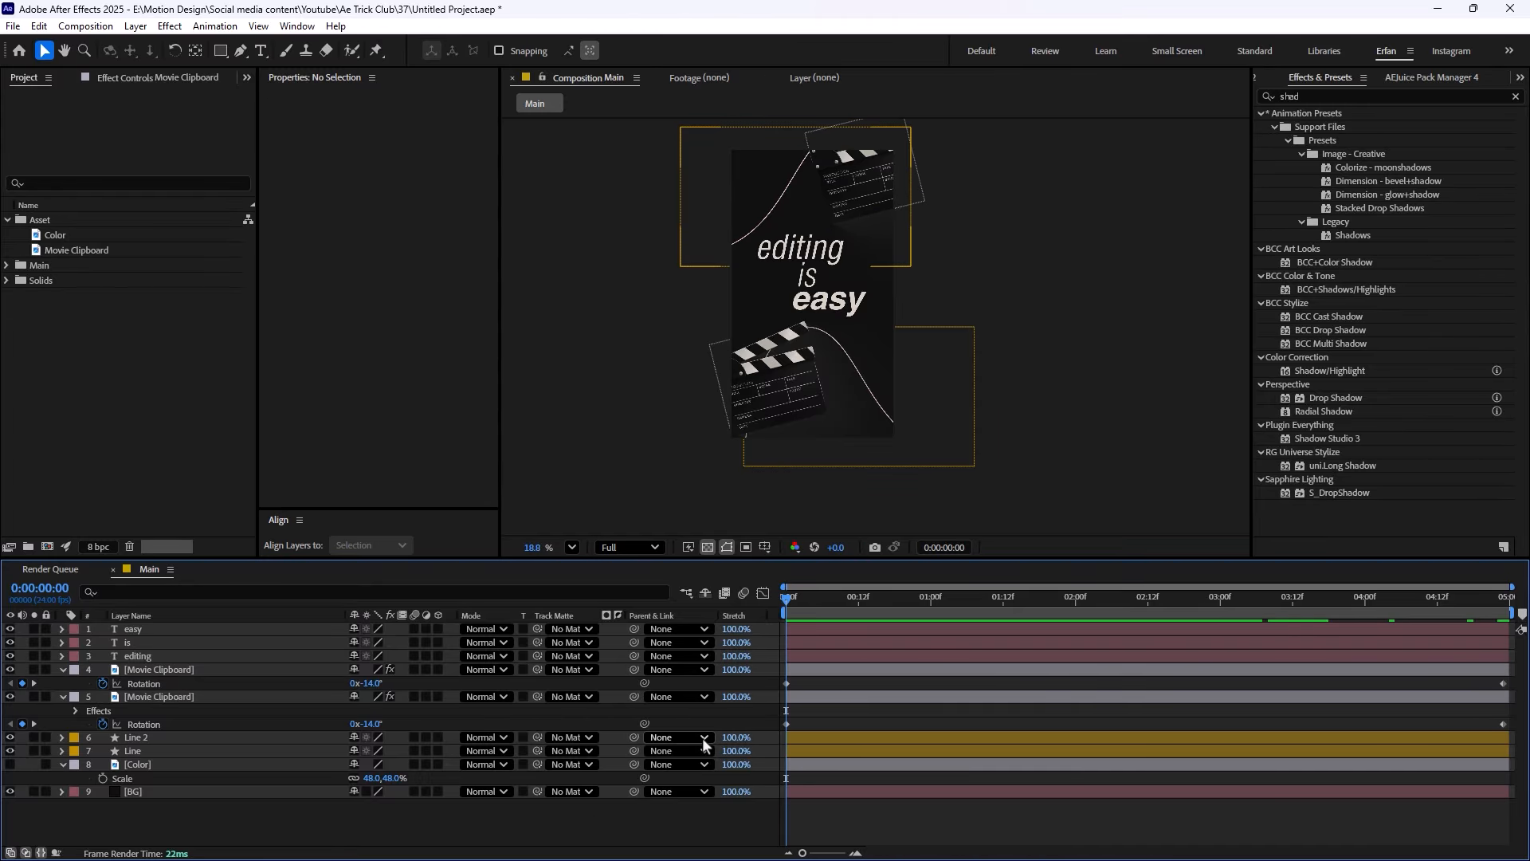
# Add Trim Paths to the lower Line shape layer and expand its properties
pyautogui.click(142, 751)
pyautogui.click(61, 750)
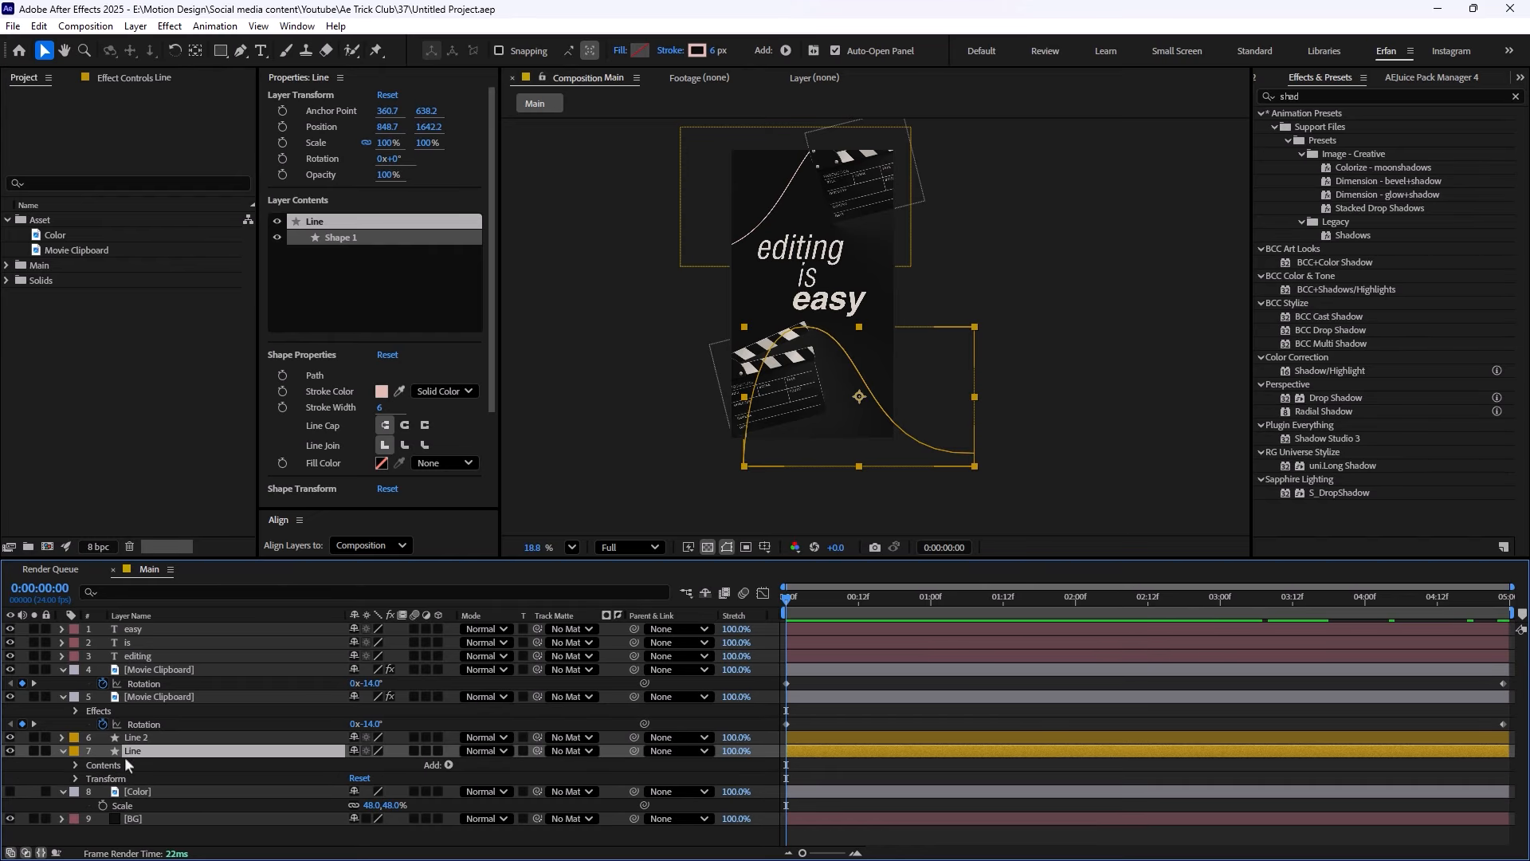
pyautogui.click(448, 765)
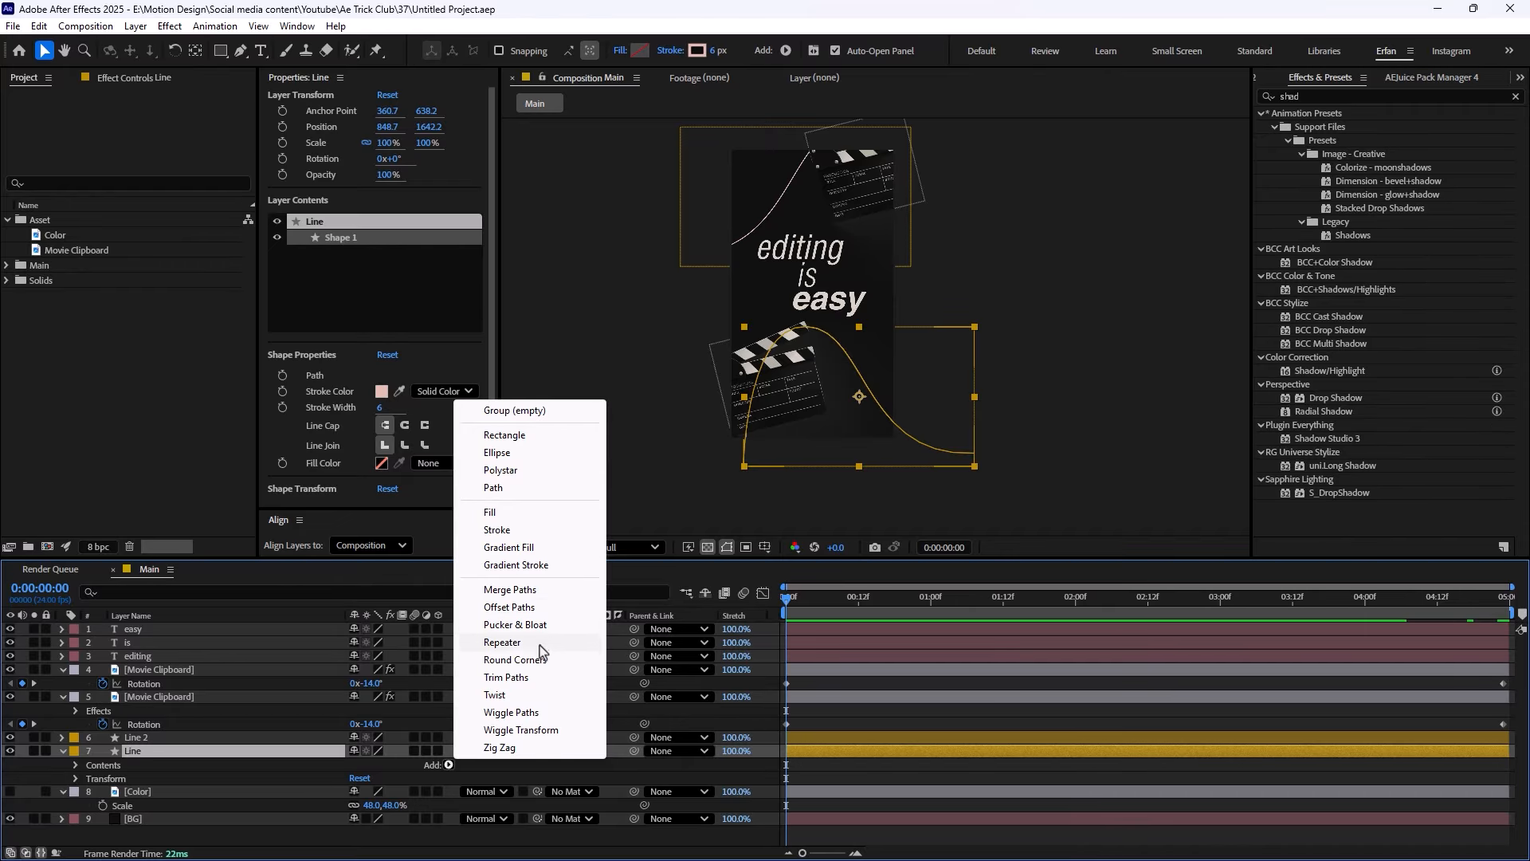
pyautogui.click(528, 678)
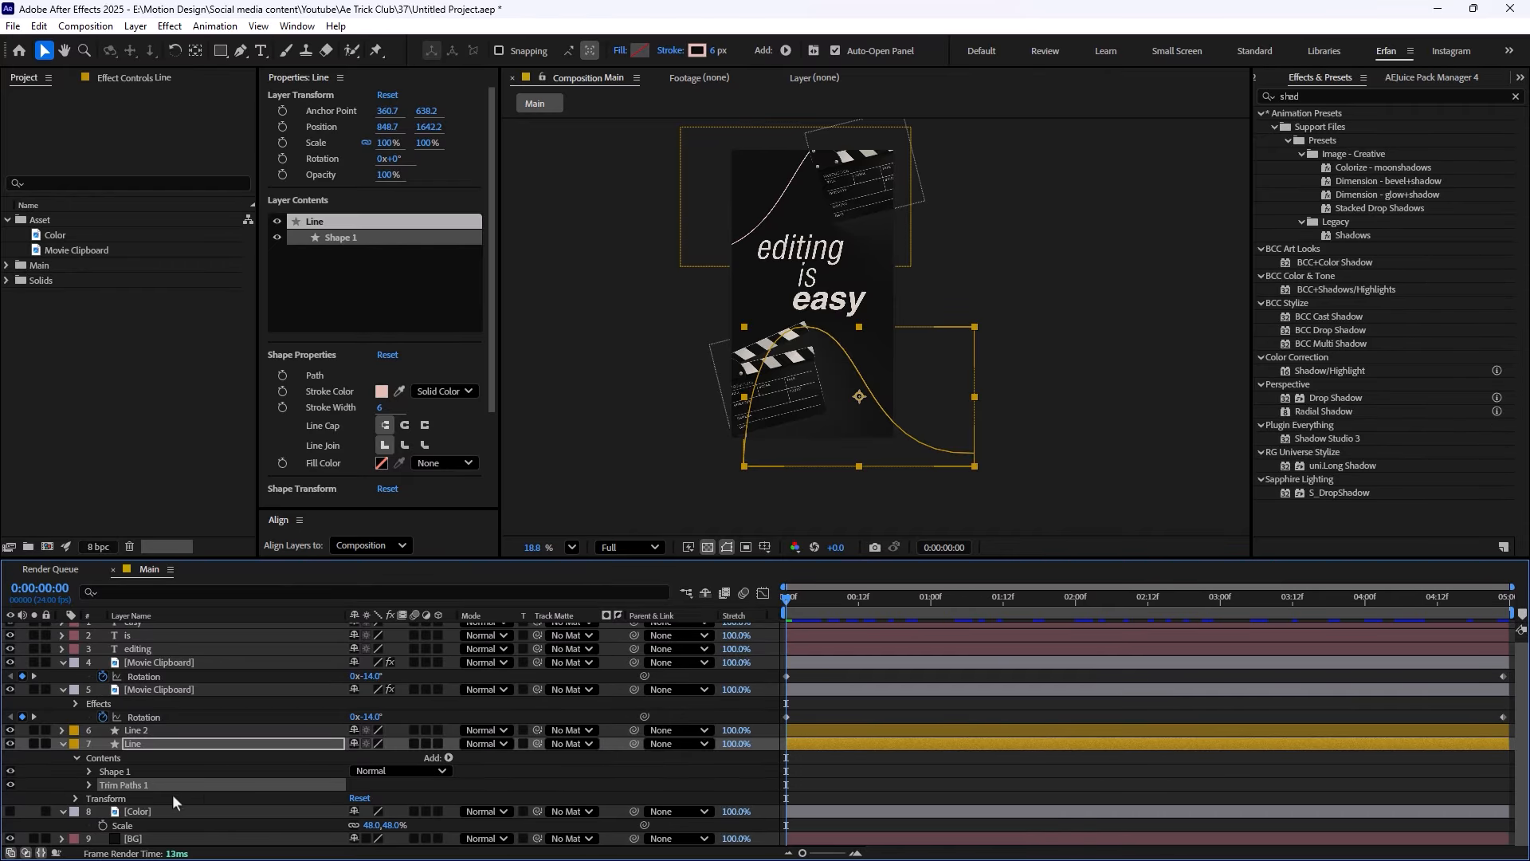
pyautogui.click(89, 785)
pyautogui.scroll(-2, 383, 801)
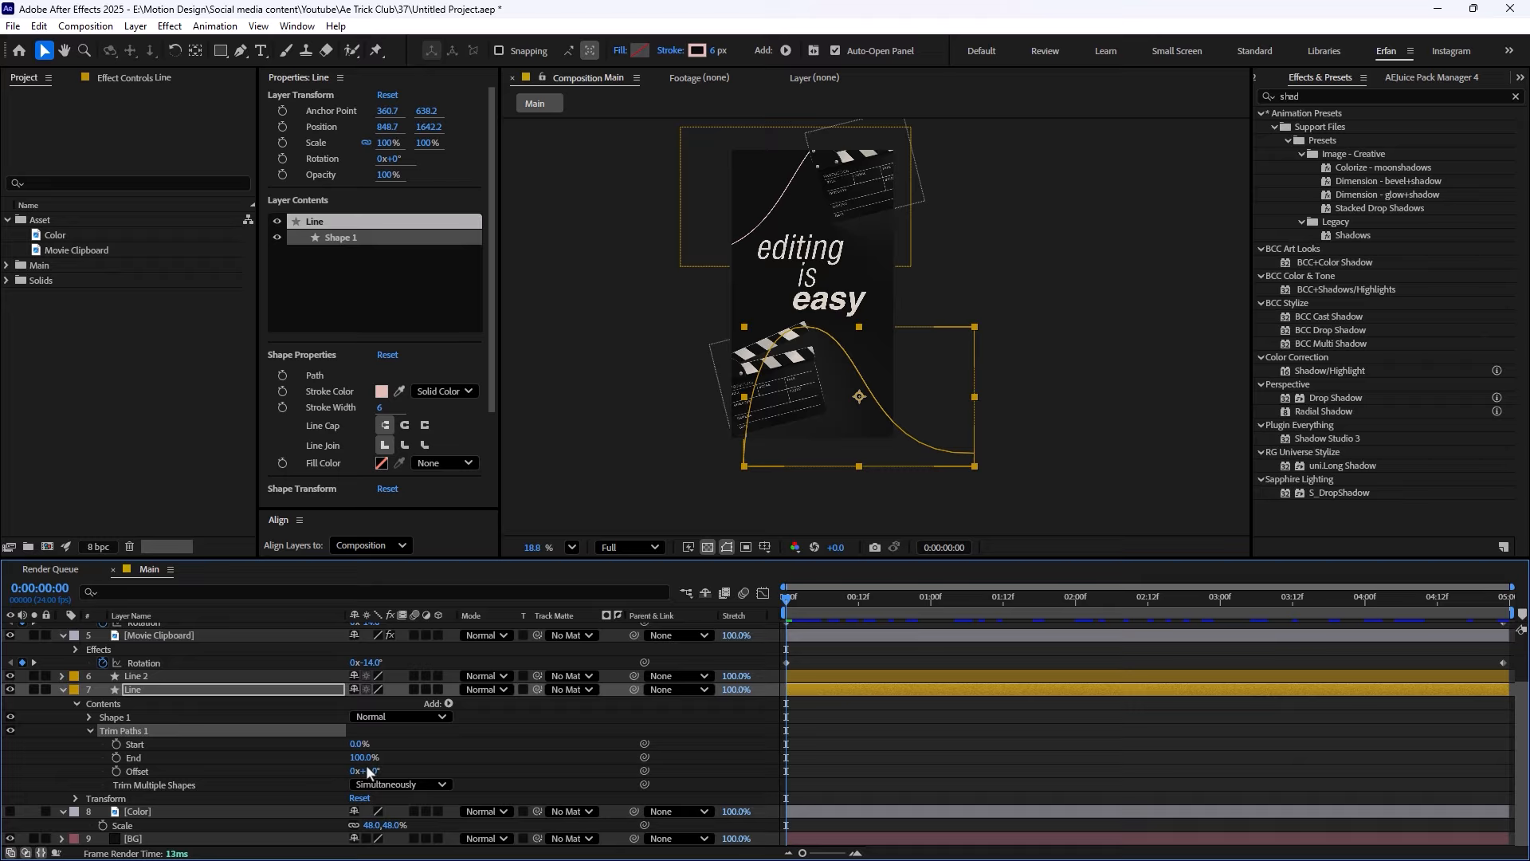
# Keyframe the Line layer's Trim Paths End from 0% at the first frame to 100% at 0:00:02:00
pyautogui.moveTo(296, 763); pyautogui.dragTo(150, 773)
pyautogui.click(117, 758)
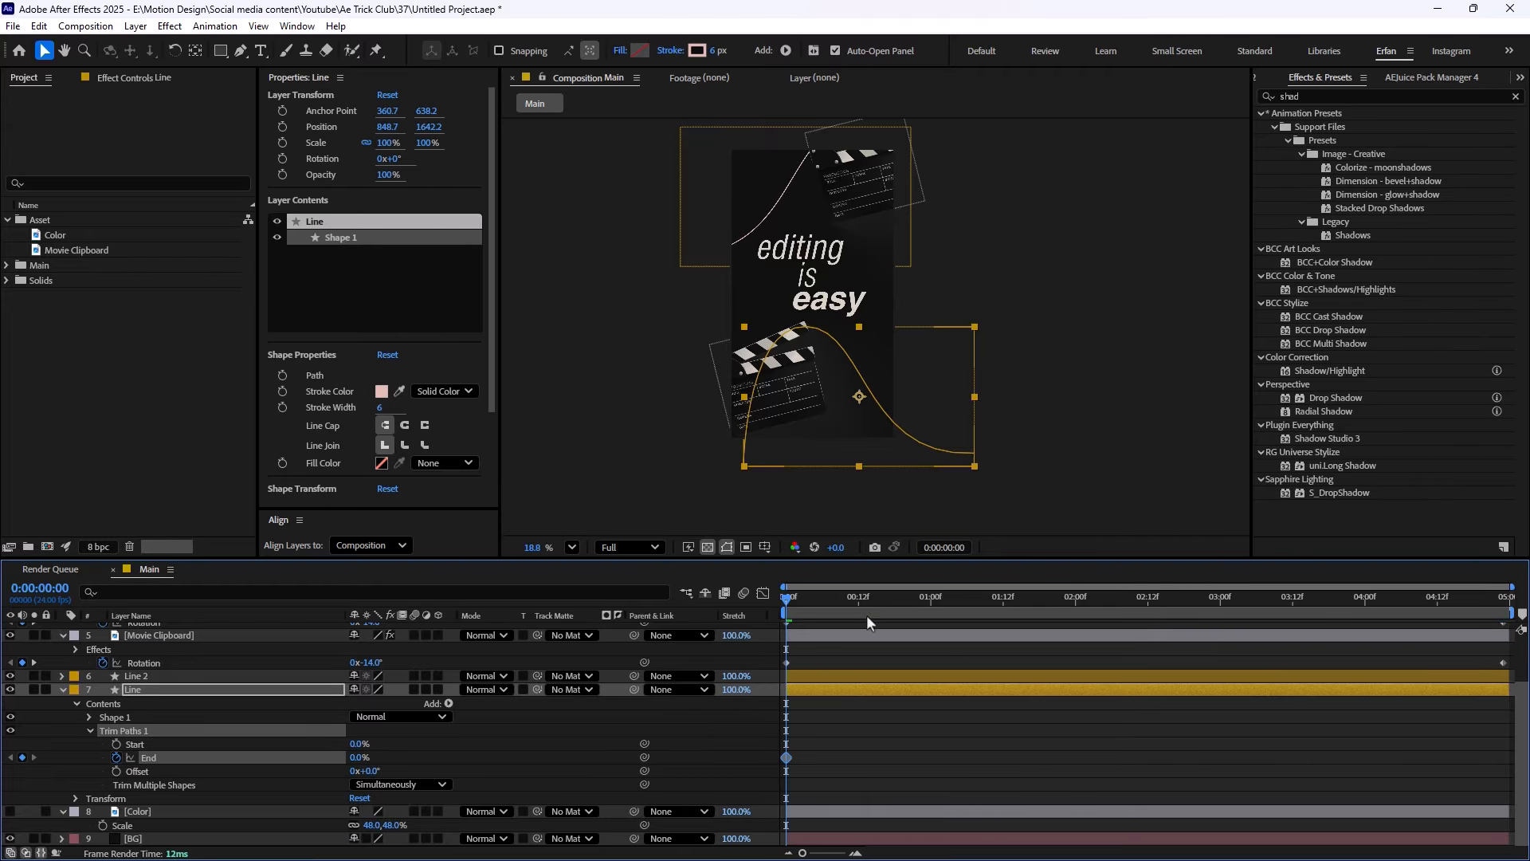
pyautogui.moveTo(789, 605); pyautogui.dragTo(1076, 600)
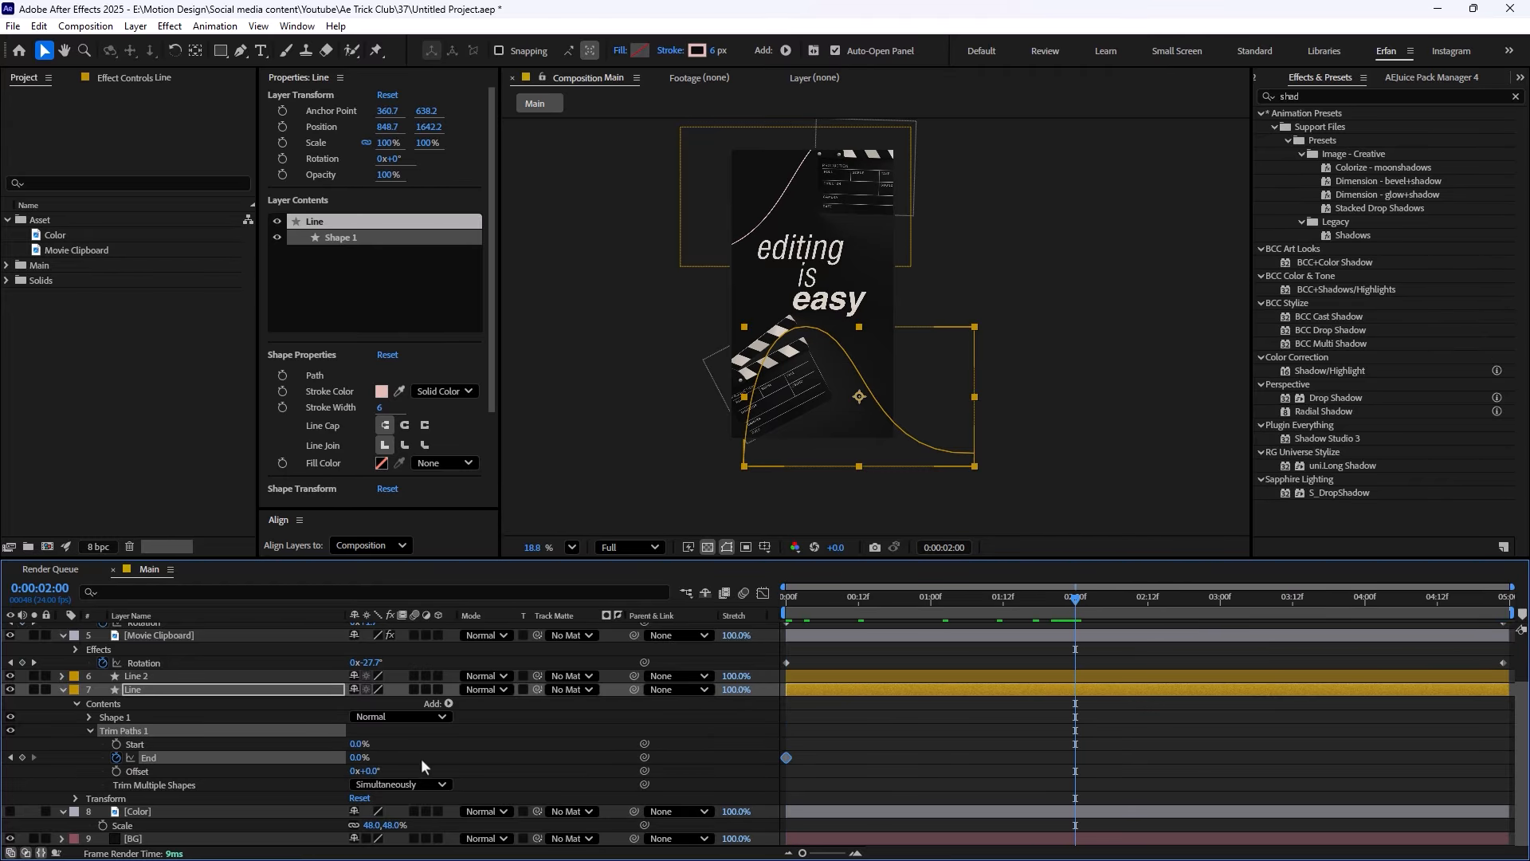
pyautogui.moveTo(360, 757); pyautogui.dragTo(735, 767)
pyautogui.click(921, 714)
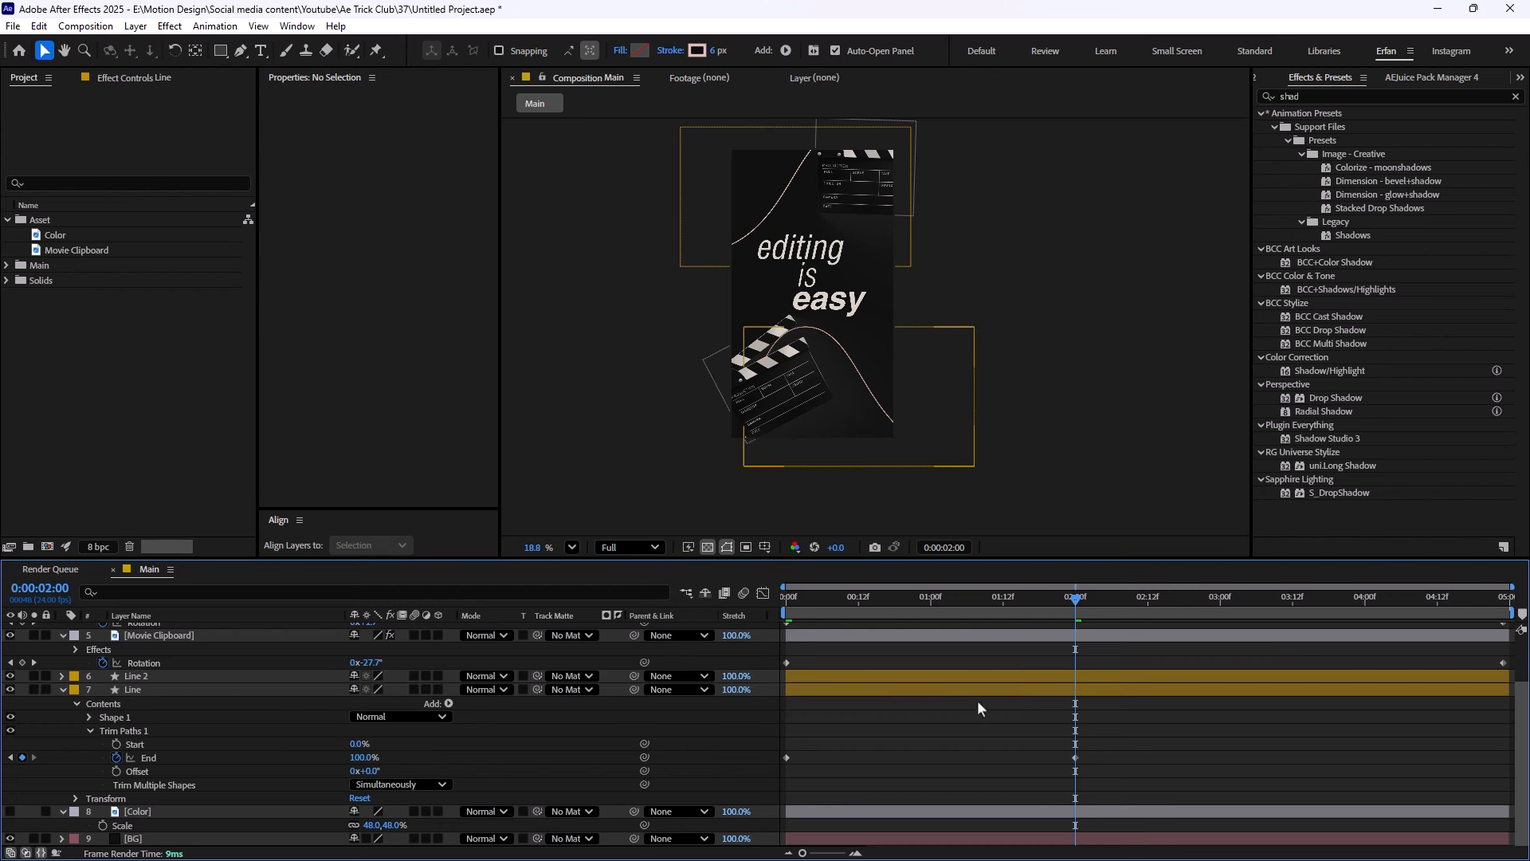
# Preview the lower line's drawing animation and return to the first frame
pyautogui.press('space')
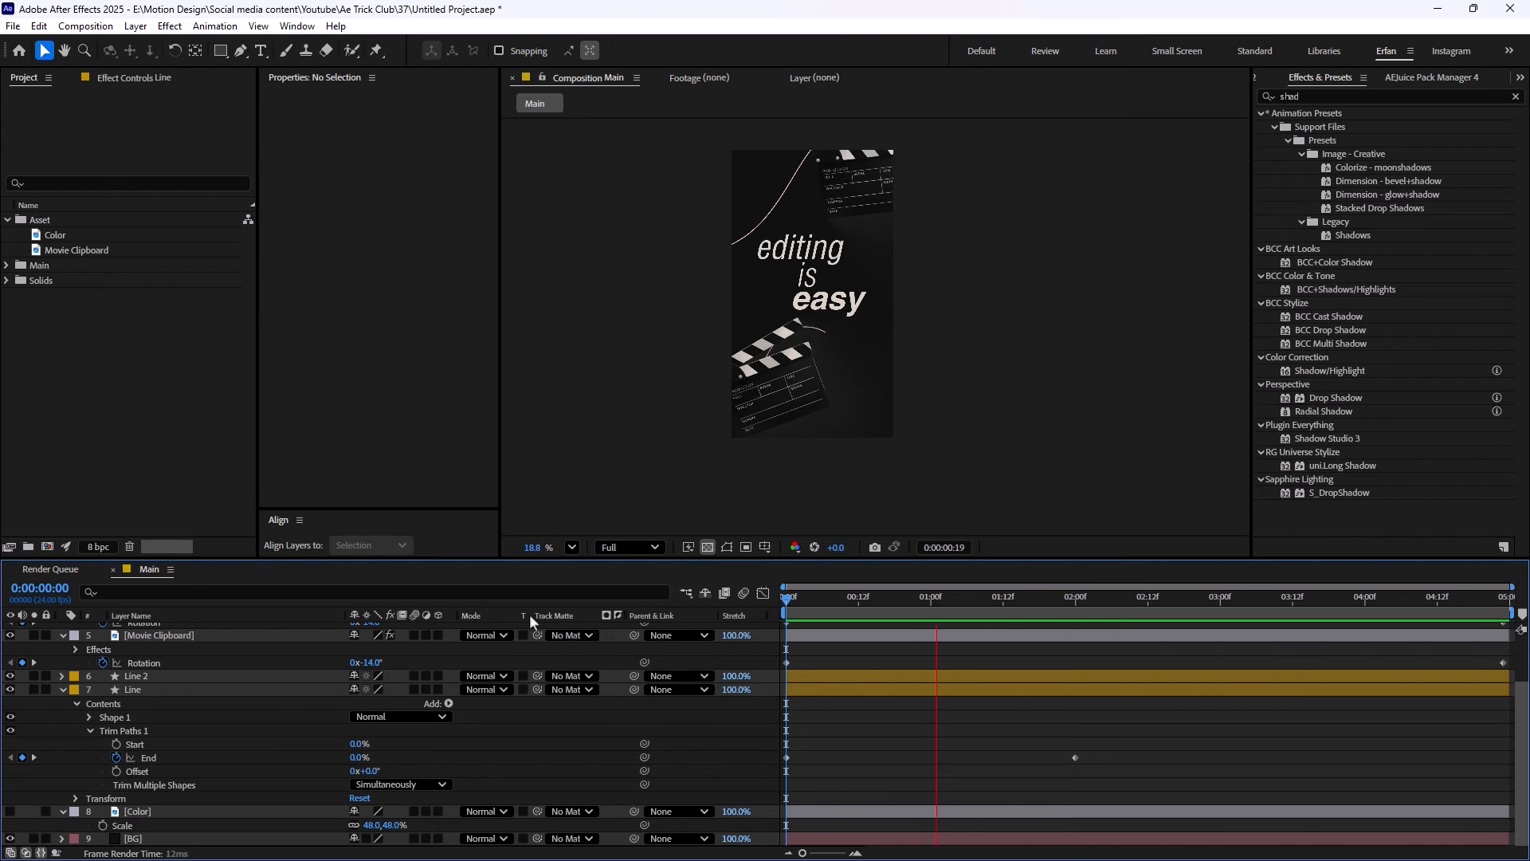
pyautogui.press('space')
pyautogui.moveTo(1058, 612); pyautogui.dragTo(1092, 623)
pyautogui.scroll(1, 844, 434)
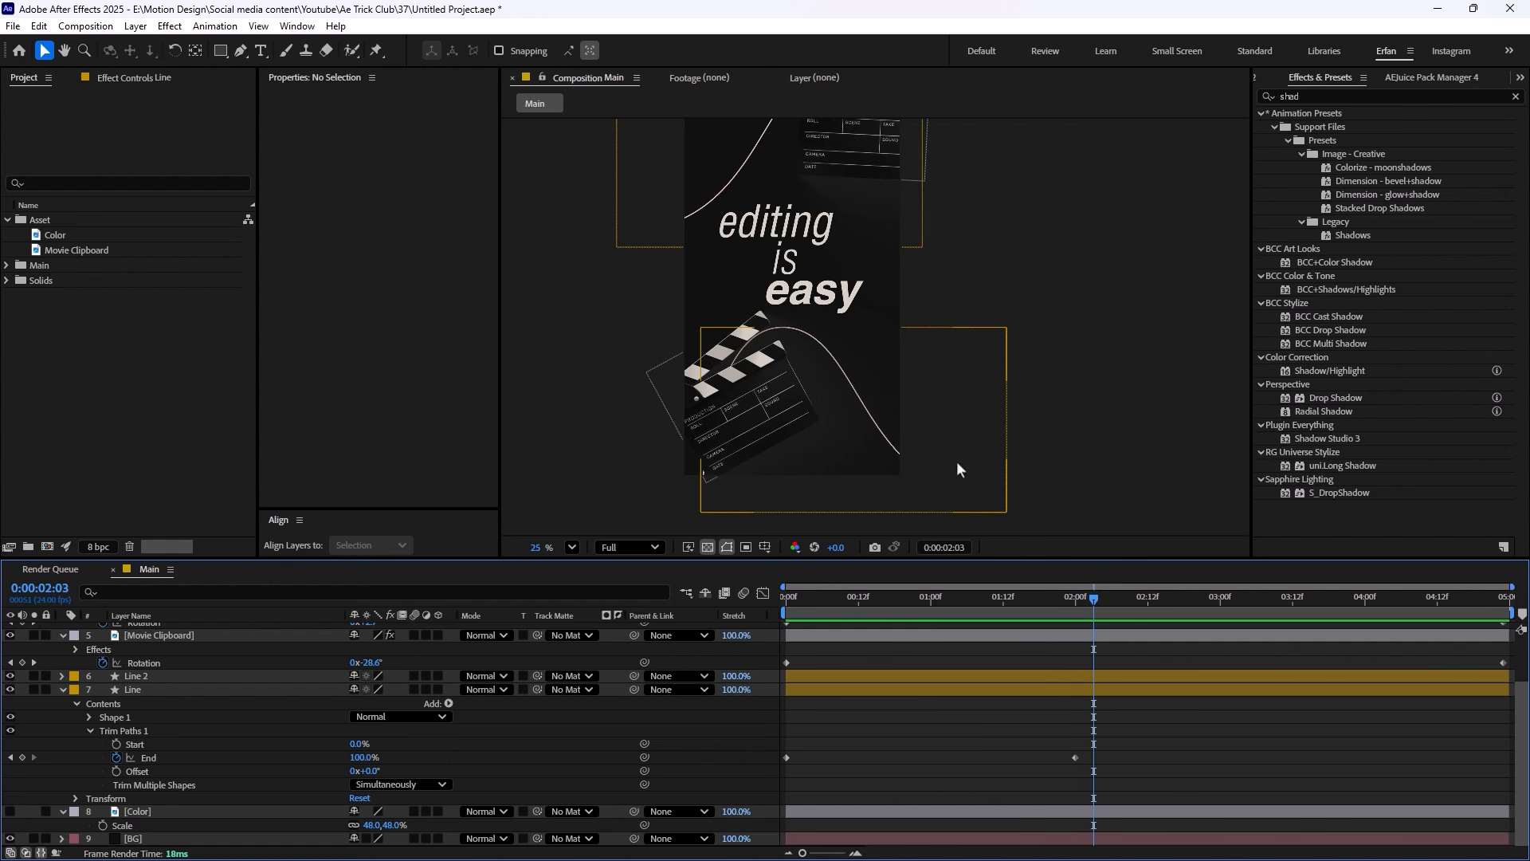
pyautogui.moveTo(1078, 599); pyautogui.dragTo(648, 686)
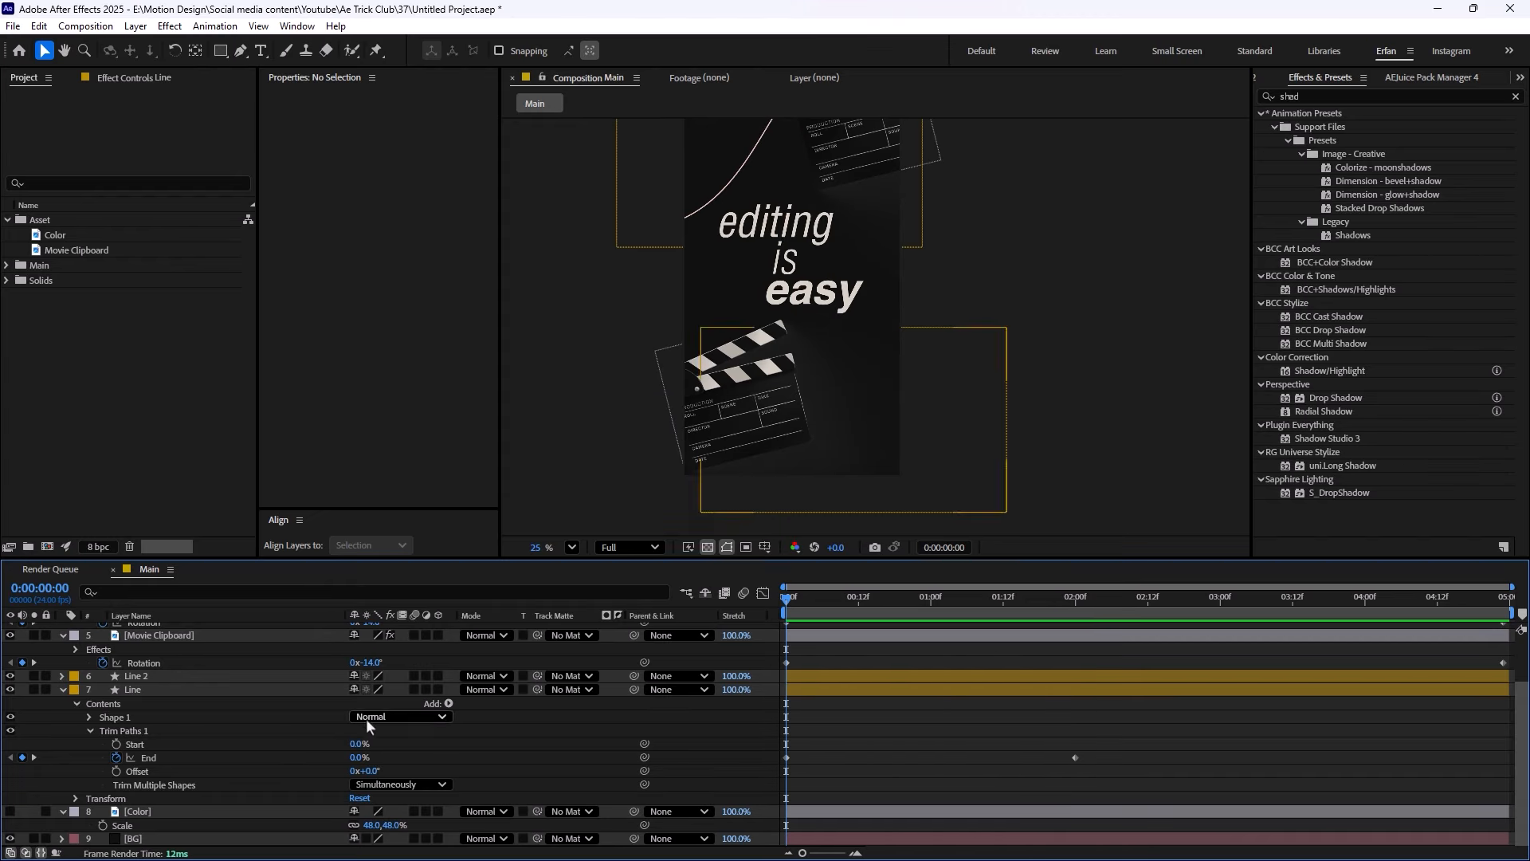
# Reverse the path direction of the Line layer's Shape 1 and preview the drawing animation
pyautogui.click(89, 718)
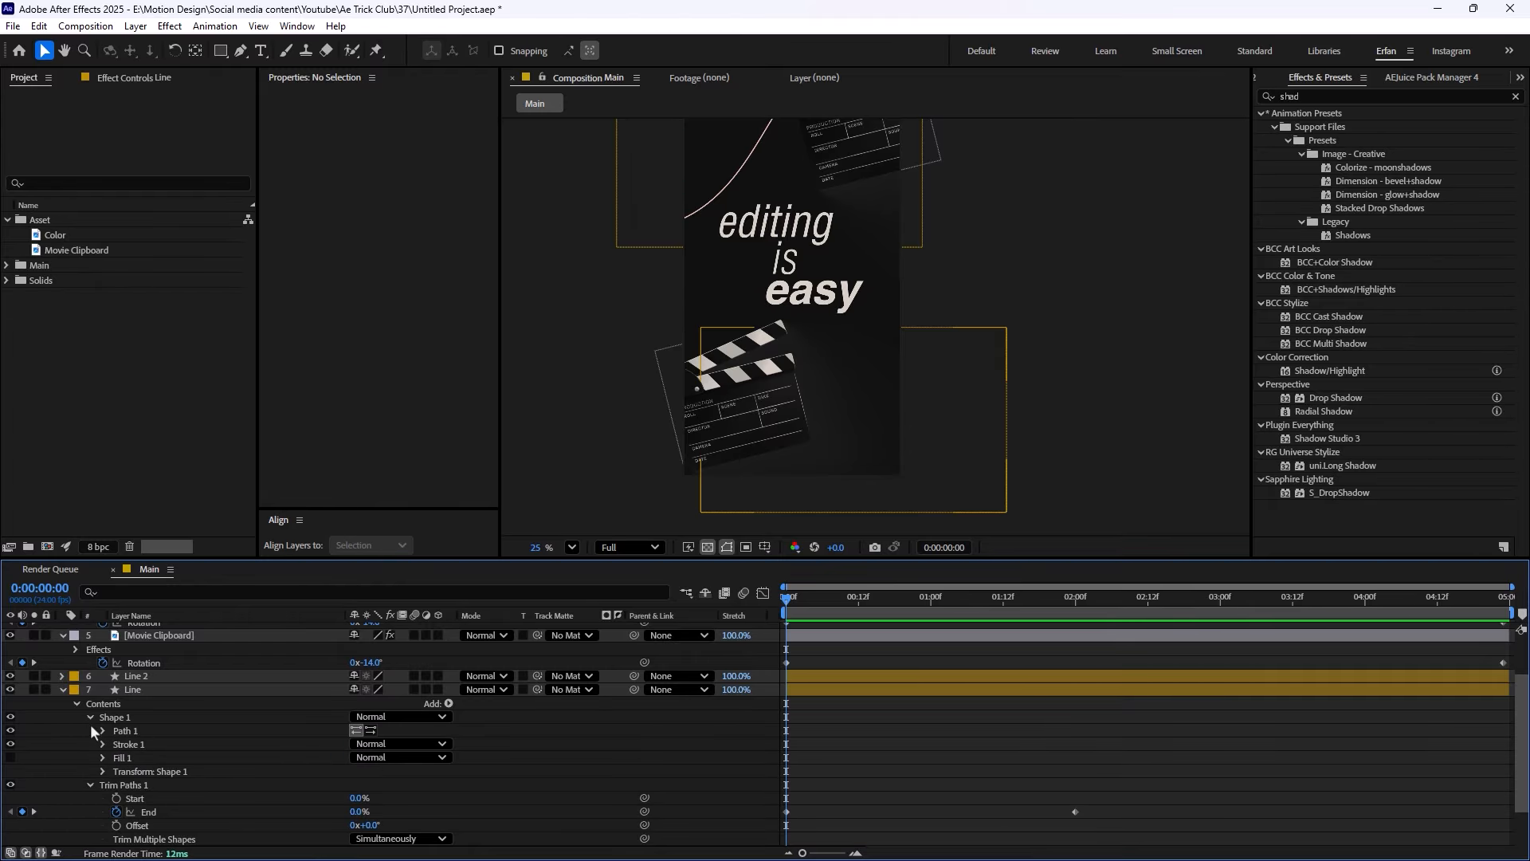
pyautogui.click(370, 730)
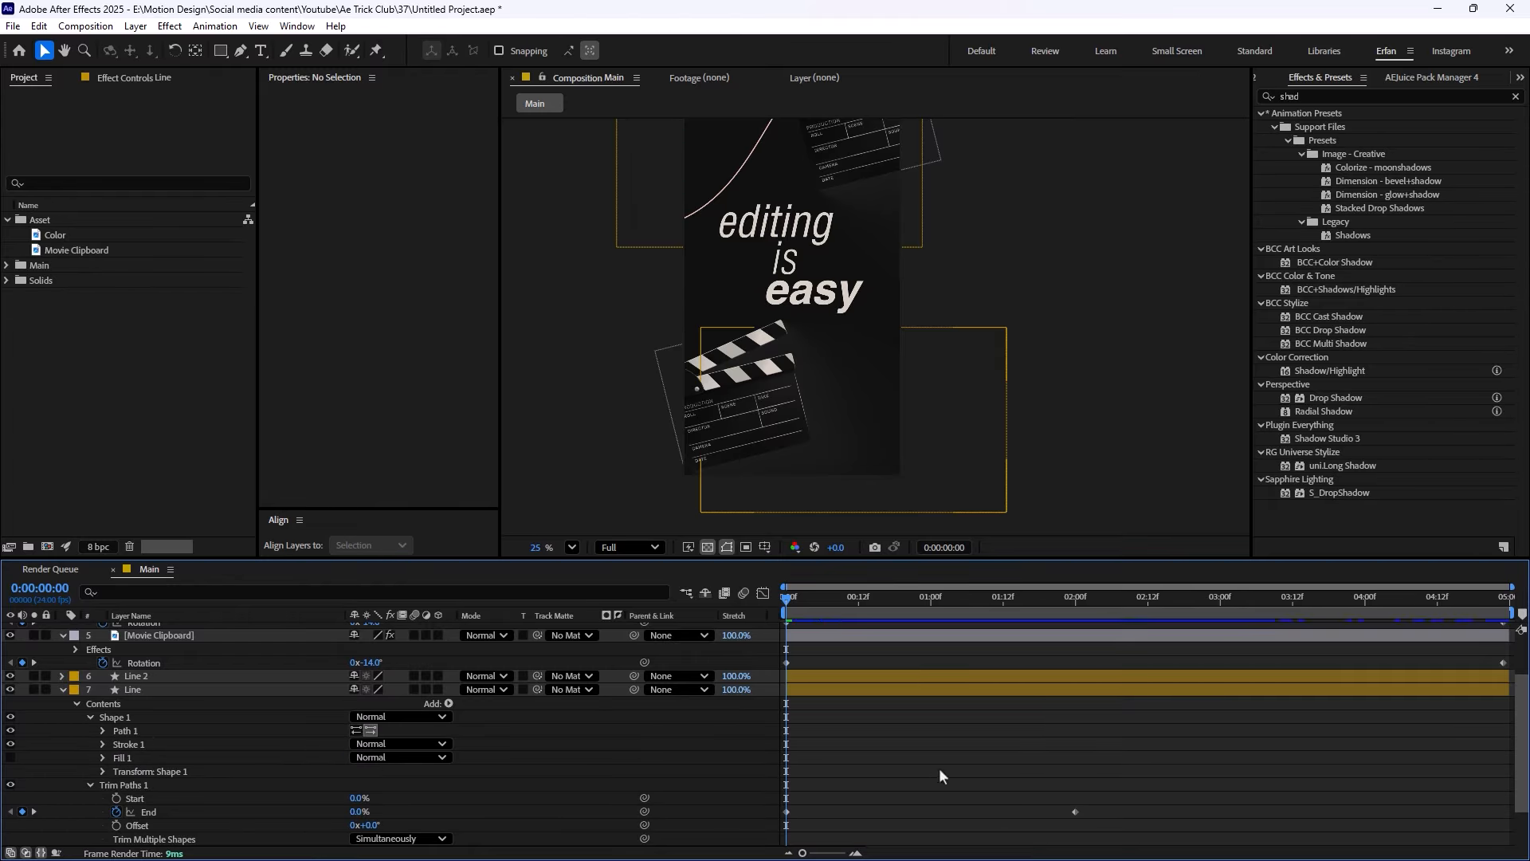
pyautogui.scroll(-2, 939, 768)
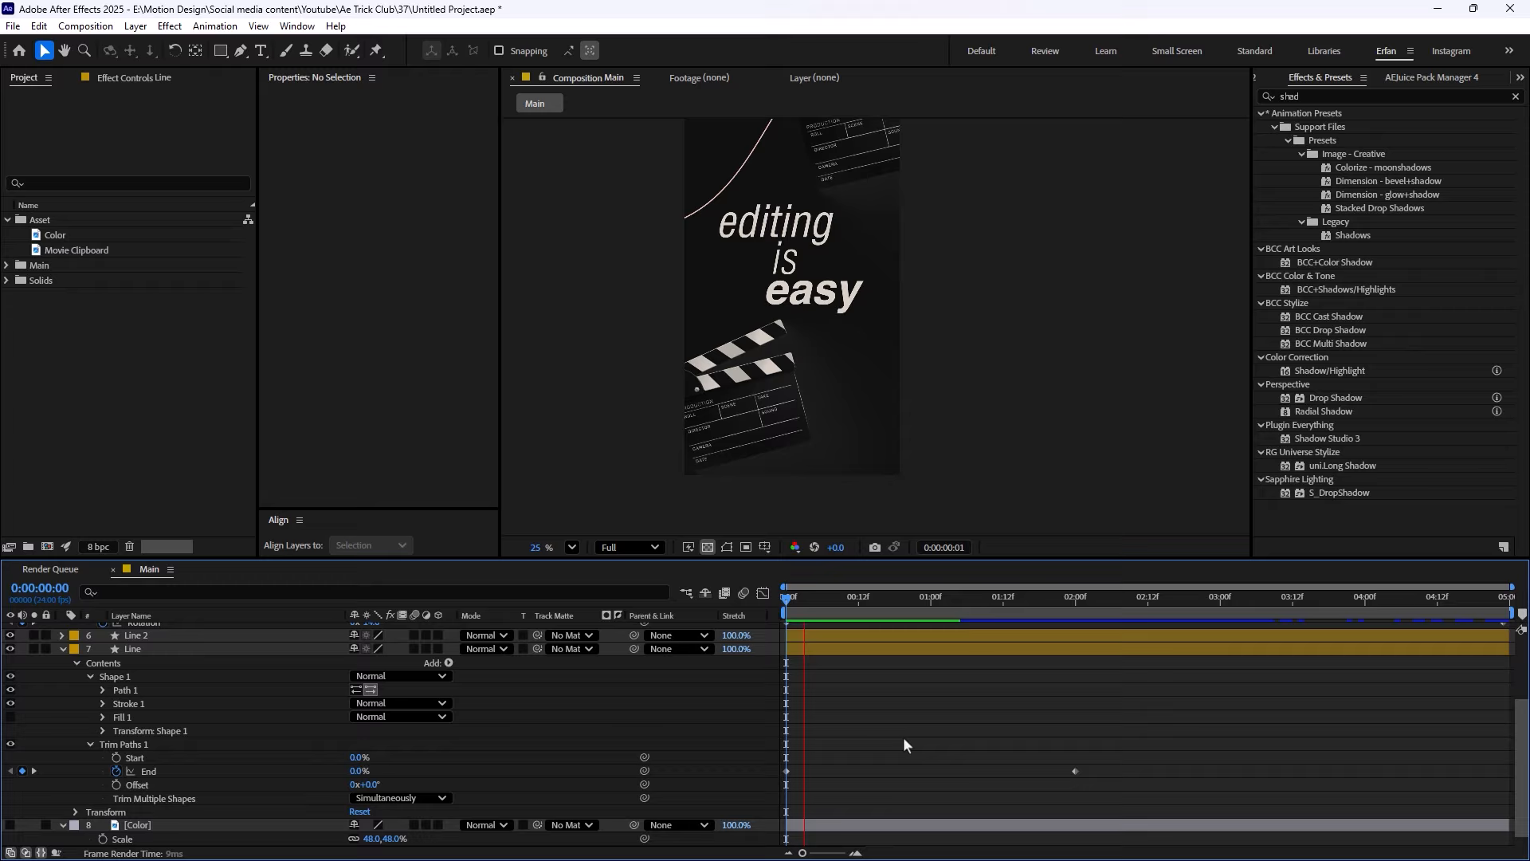
pyautogui.press('space')
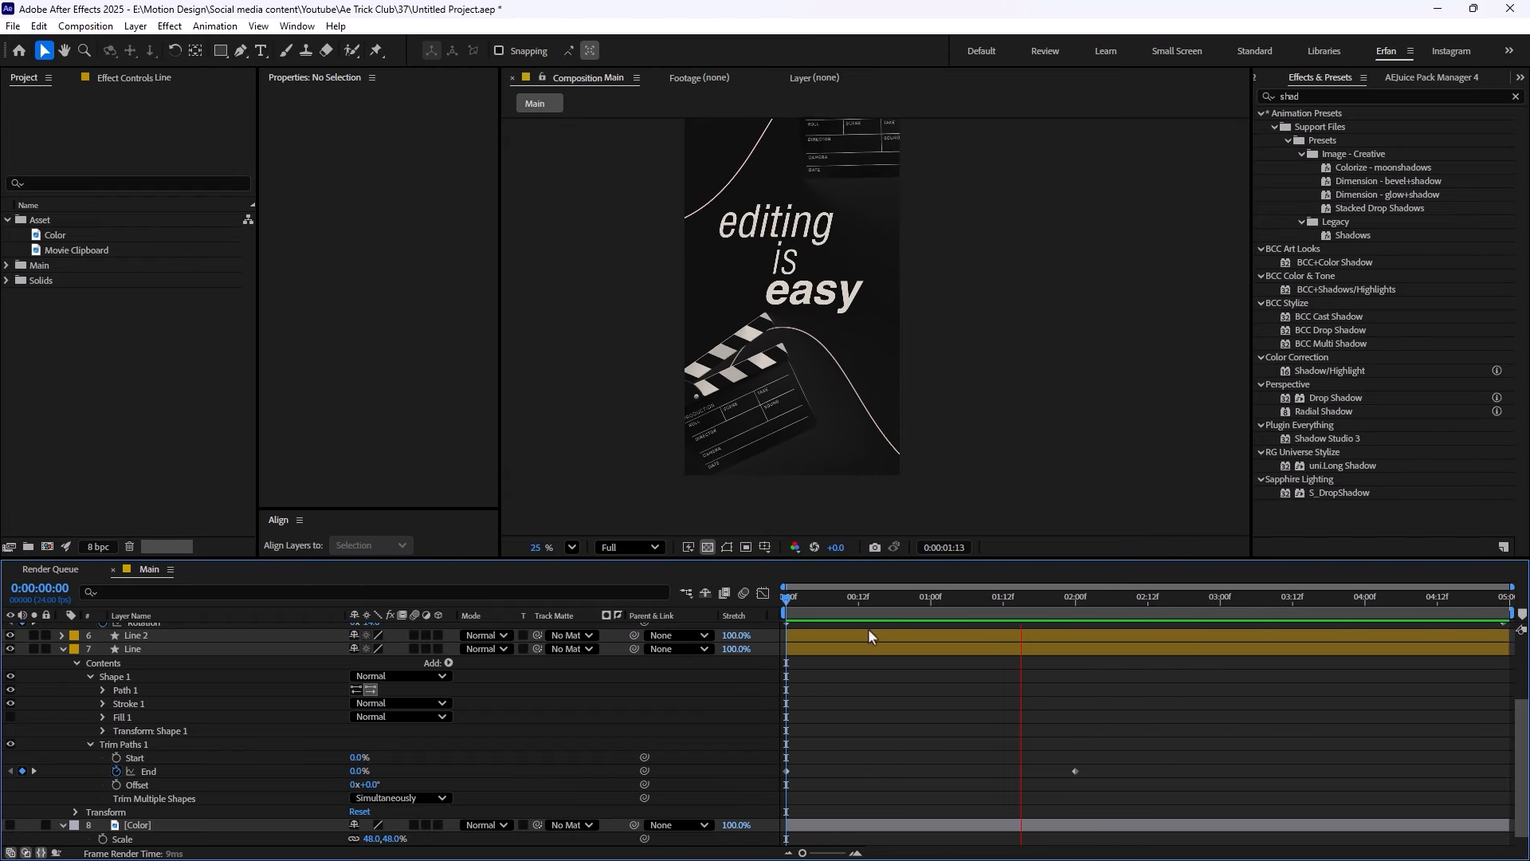
pyautogui.press('space')
# Add Trim Paths to the Line 2 shape layer and return to the first frame
pyautogui.scroll(-1, 771, 388)
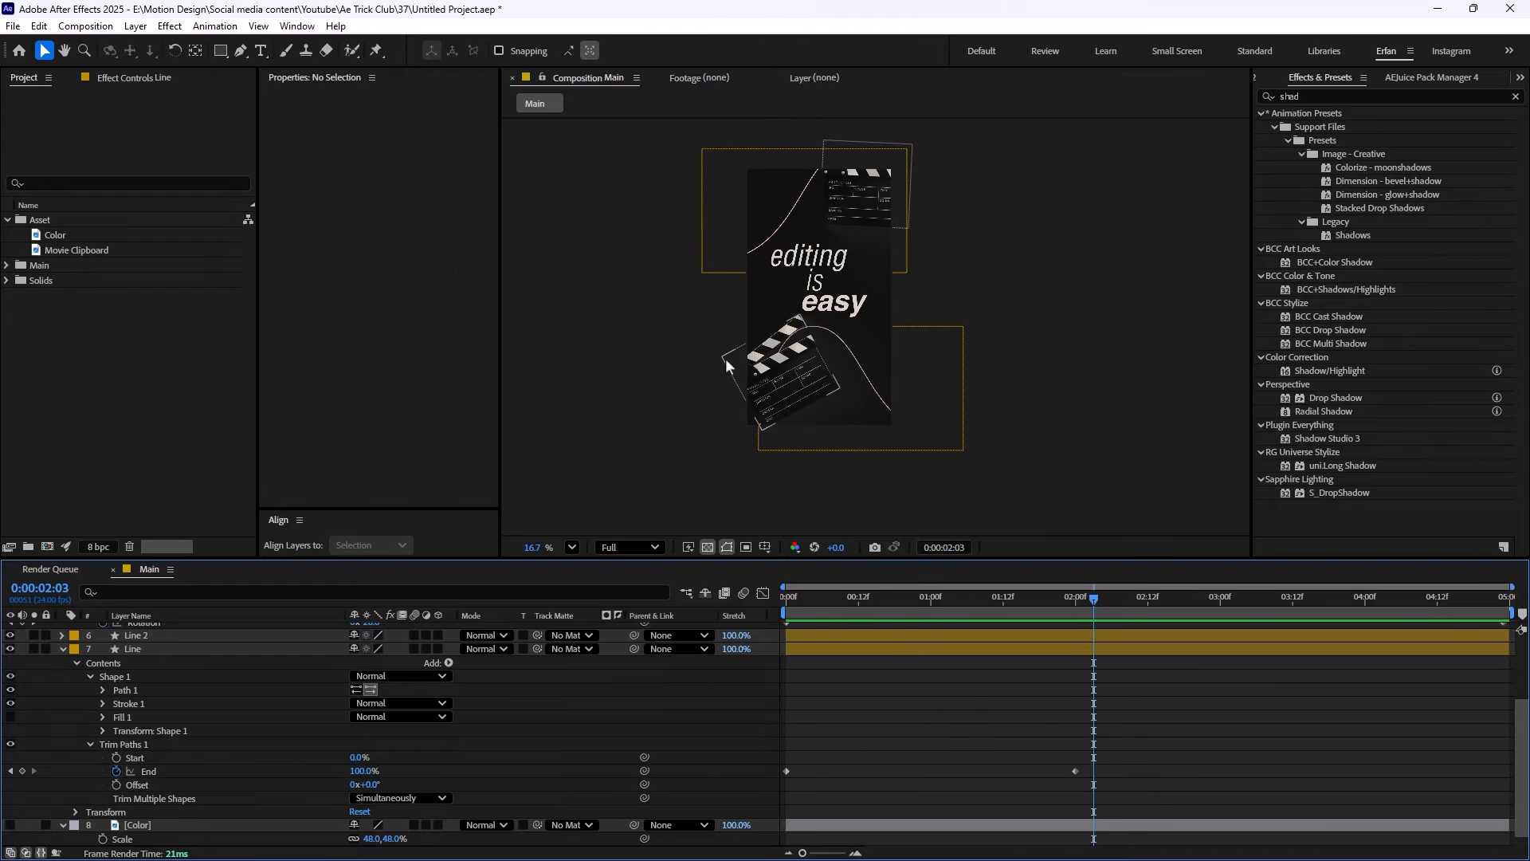
pyautogui.scroll(3, 193, 707)
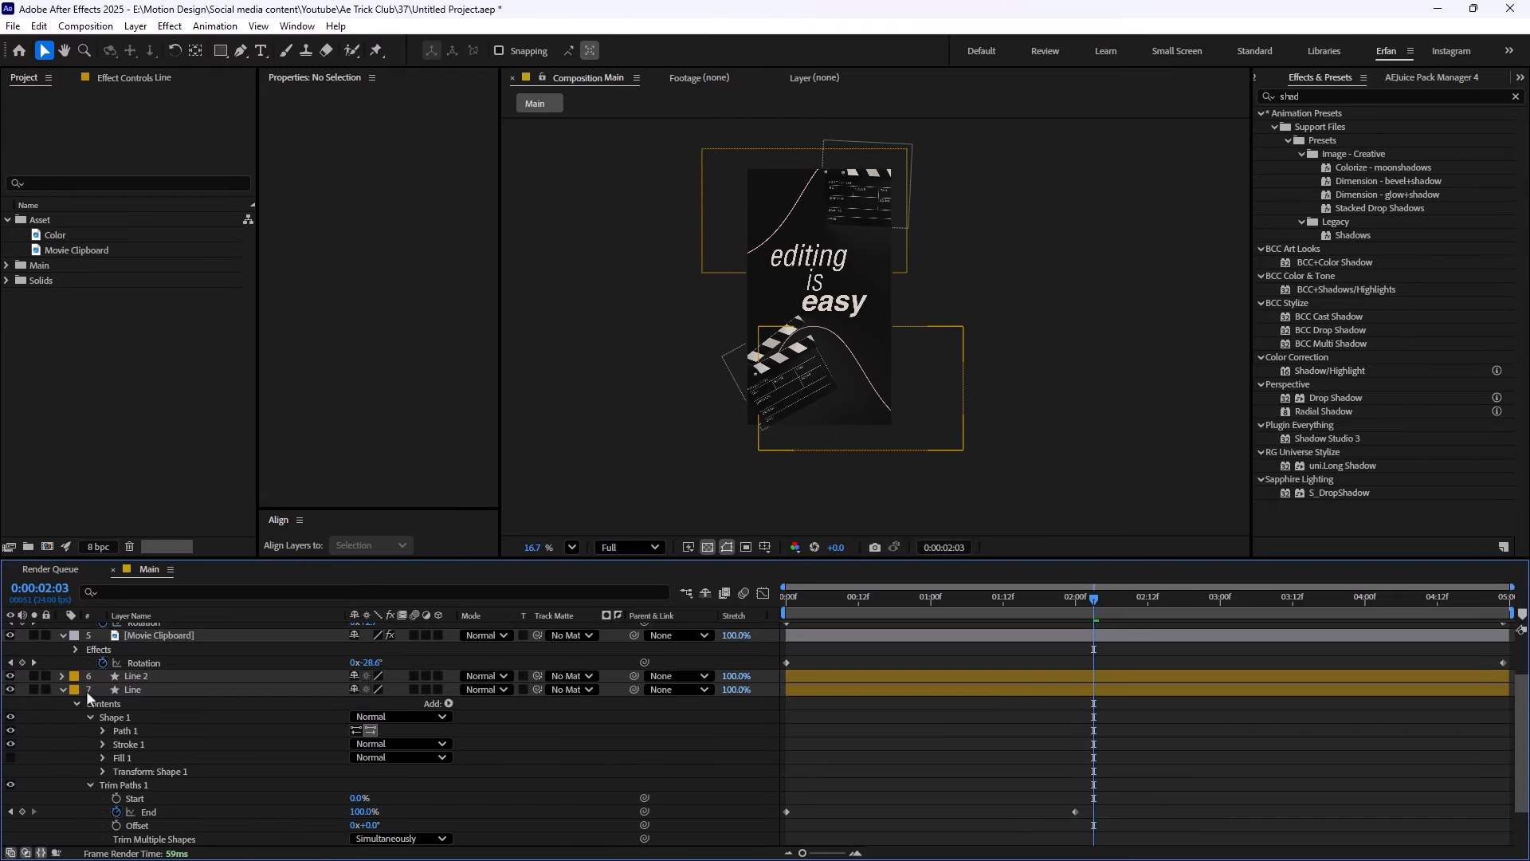
pyautogui.click(61, 676)
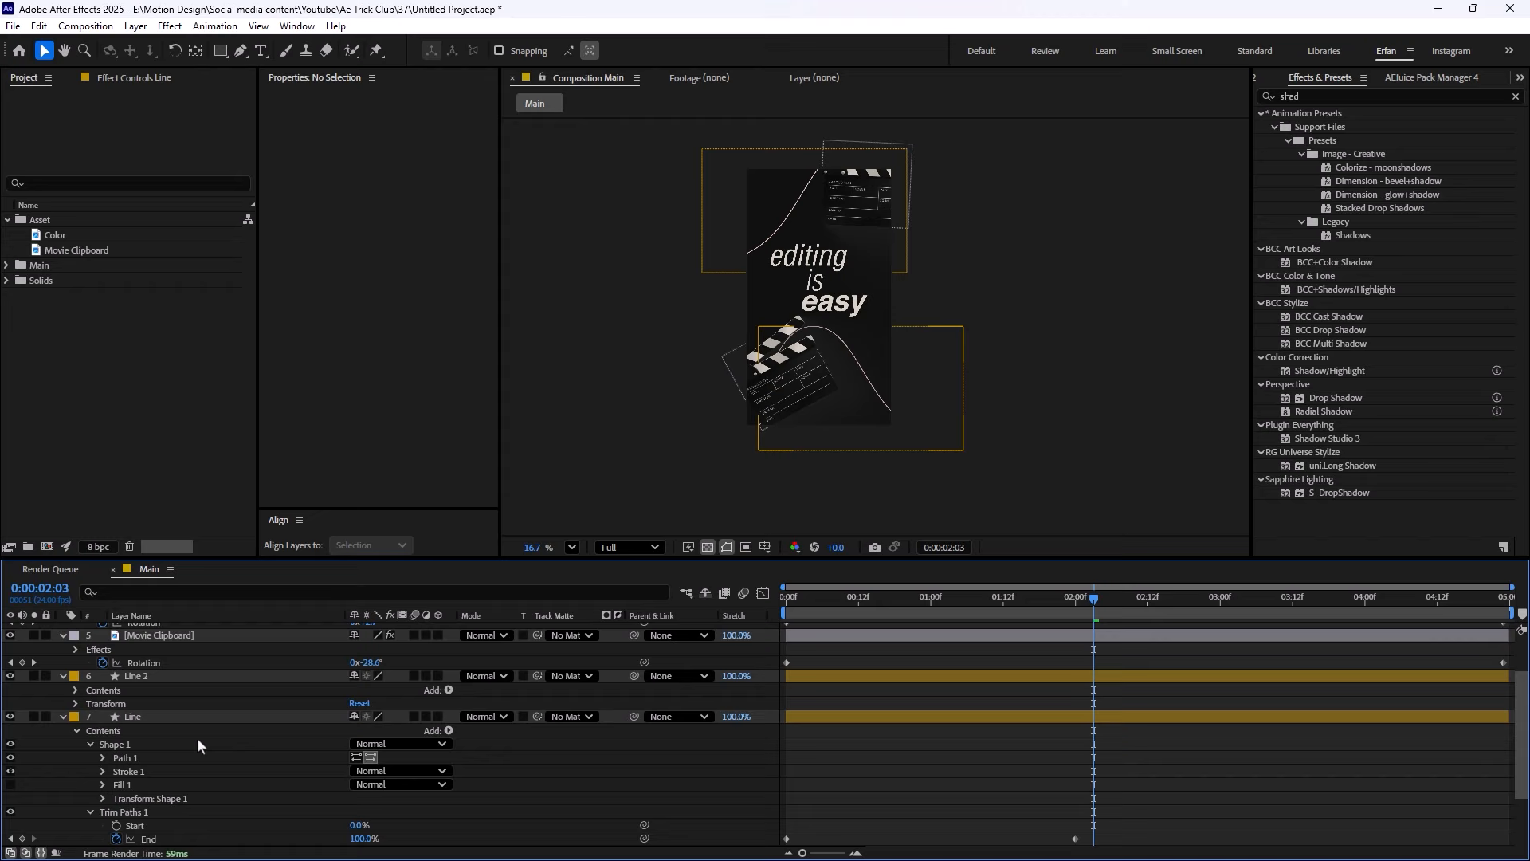
pyautogui.click(448, 690)
pyautogui.click(514, 613)
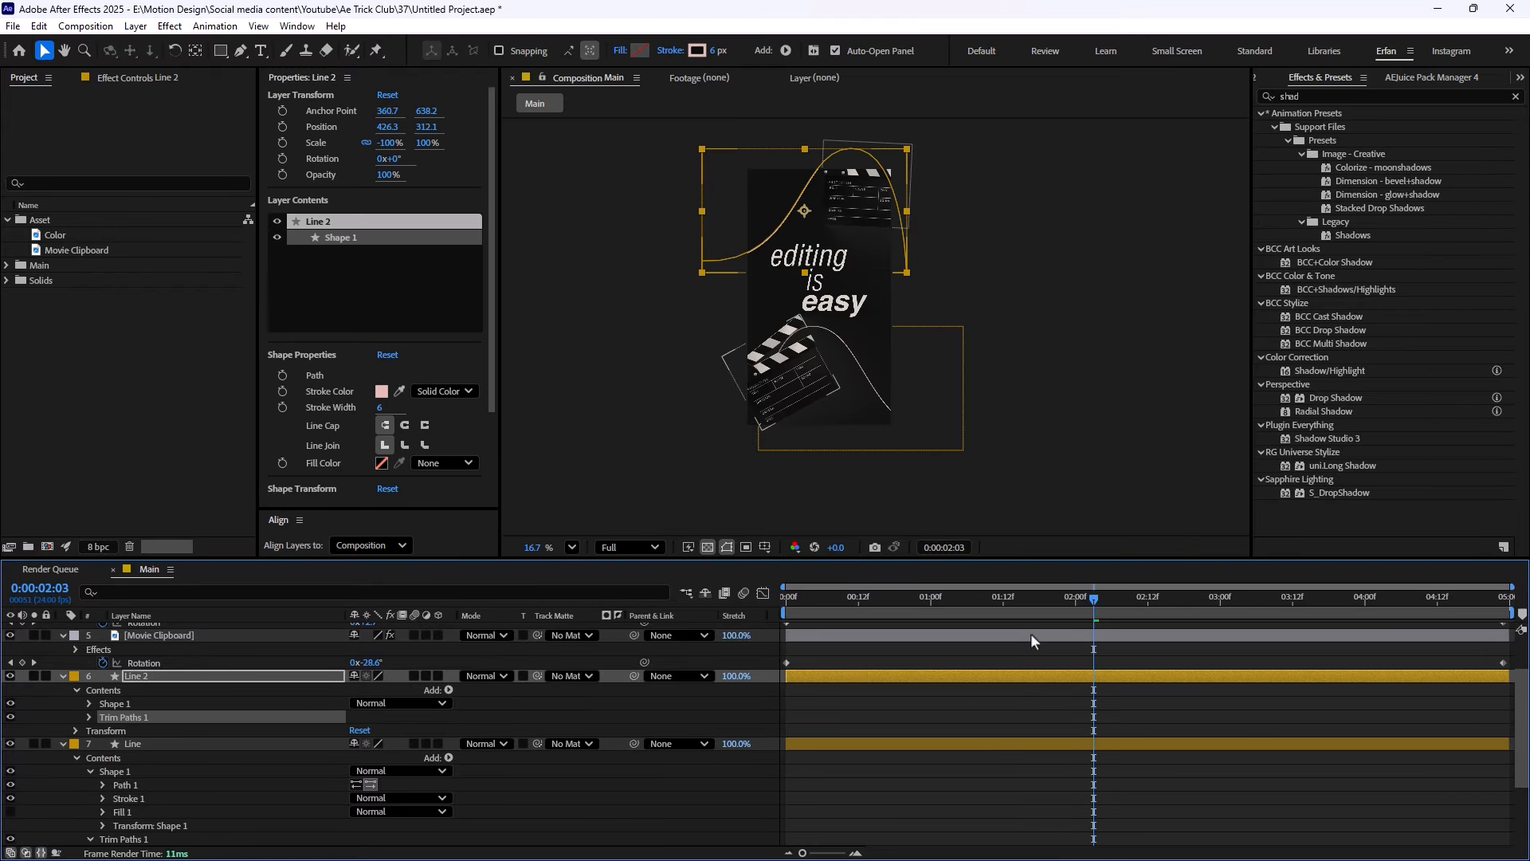
pyautogui.click(338, 717)
pyautogui.press('Home')
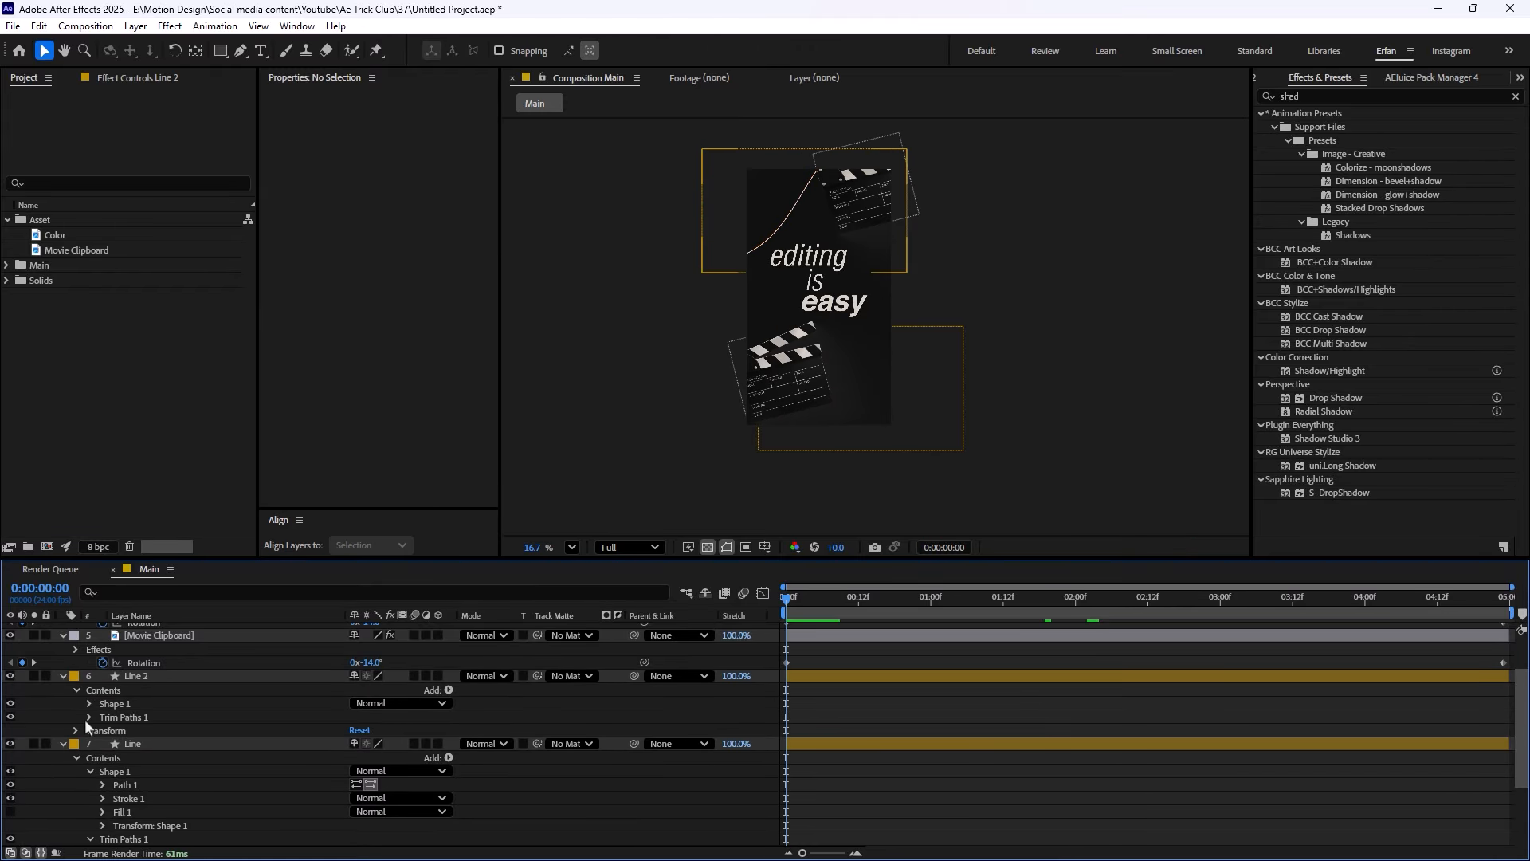
# Keyframe Line 2's Trim Paths End from 0% at the first frame to 100% at 0:00:02:00, and check the motion
pyautogui.click(88, 717)
pyautogui.click(171, 746)
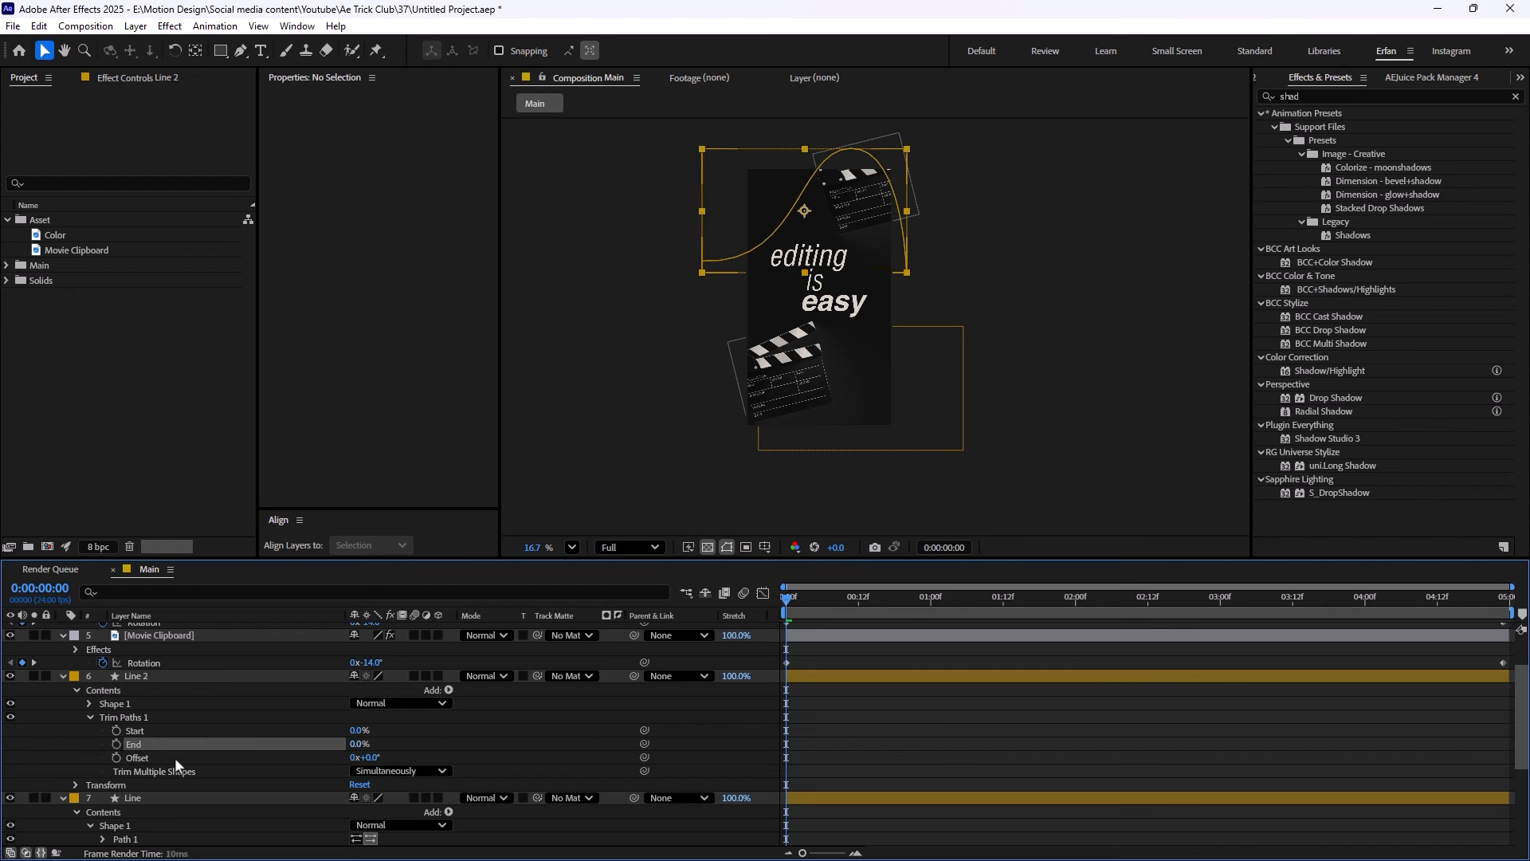
pyautogui.click(116, 743)
pyautogui.scroll(-2, 853, 734)
pyautogui.scroll(2, 855, 728)
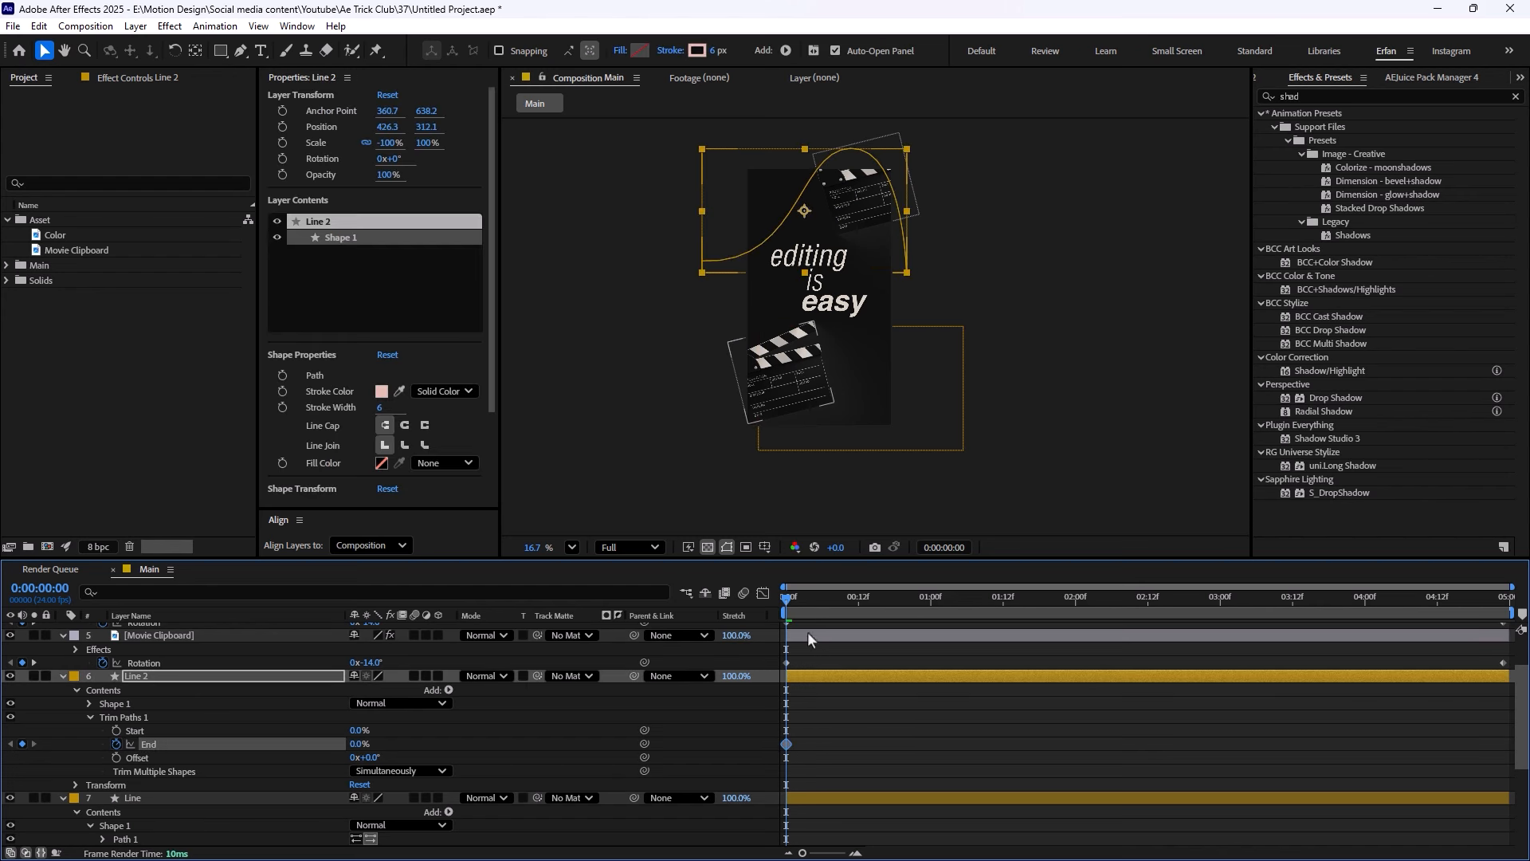
pyautogui.scroll(-3, 1019, 690)
pyautogui.moveTo(868, 614); pyautogui.dragTo(1067, 682)
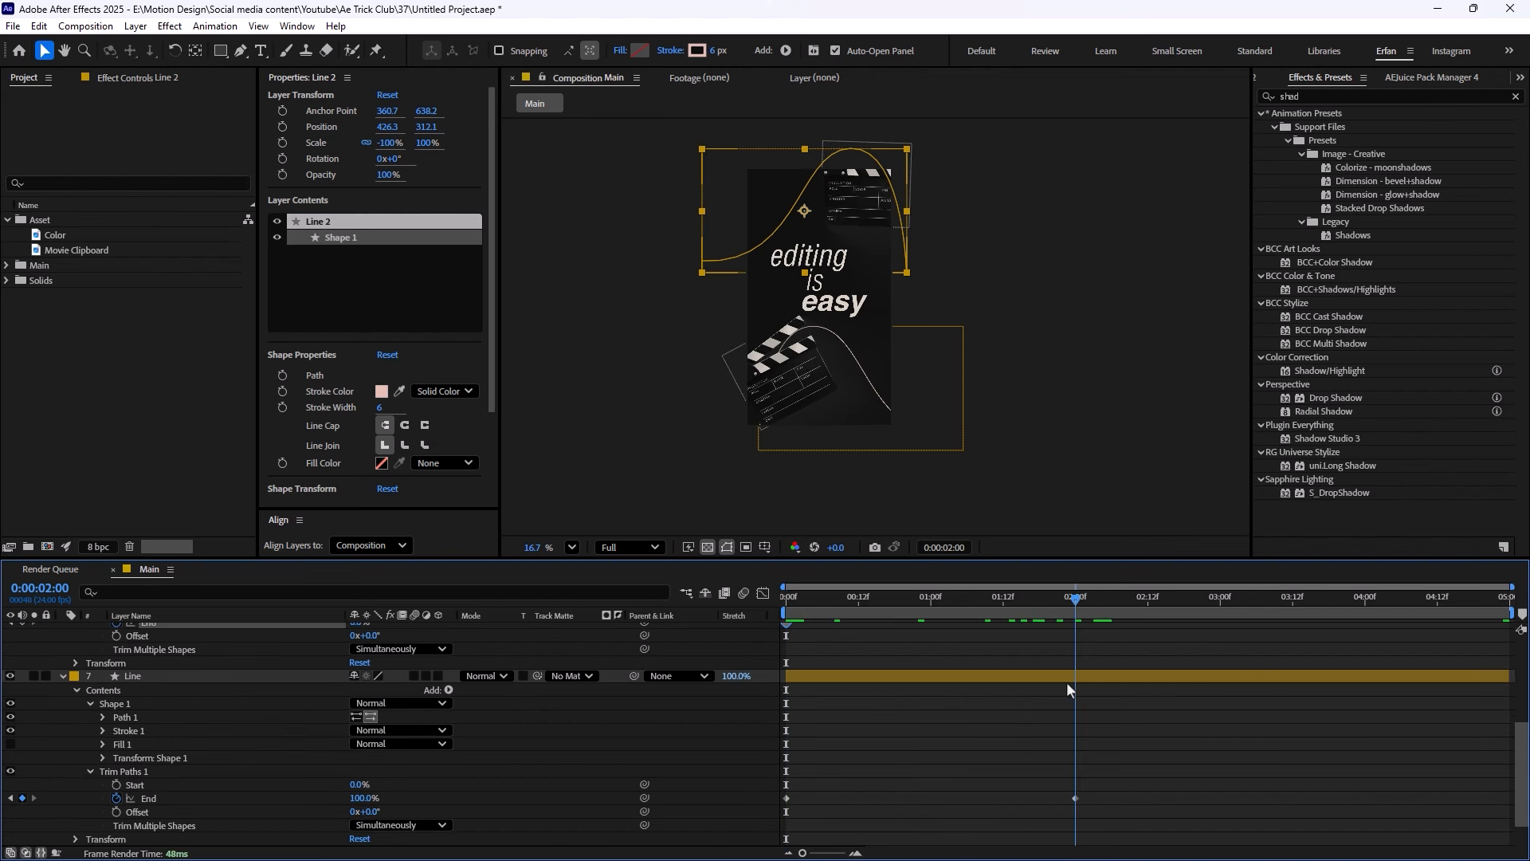
pyautogui.scroll(2, 442, 729)
pyautogui.moveTo(350, 747); pyautogui.dragTo(915, 763)
pyautogui.click(1092, 687)
pyautogui.moveTo(1075, 630); pyautogui.dragTo(985, 679)
pyautogui.scroll(2, 1172, 794)
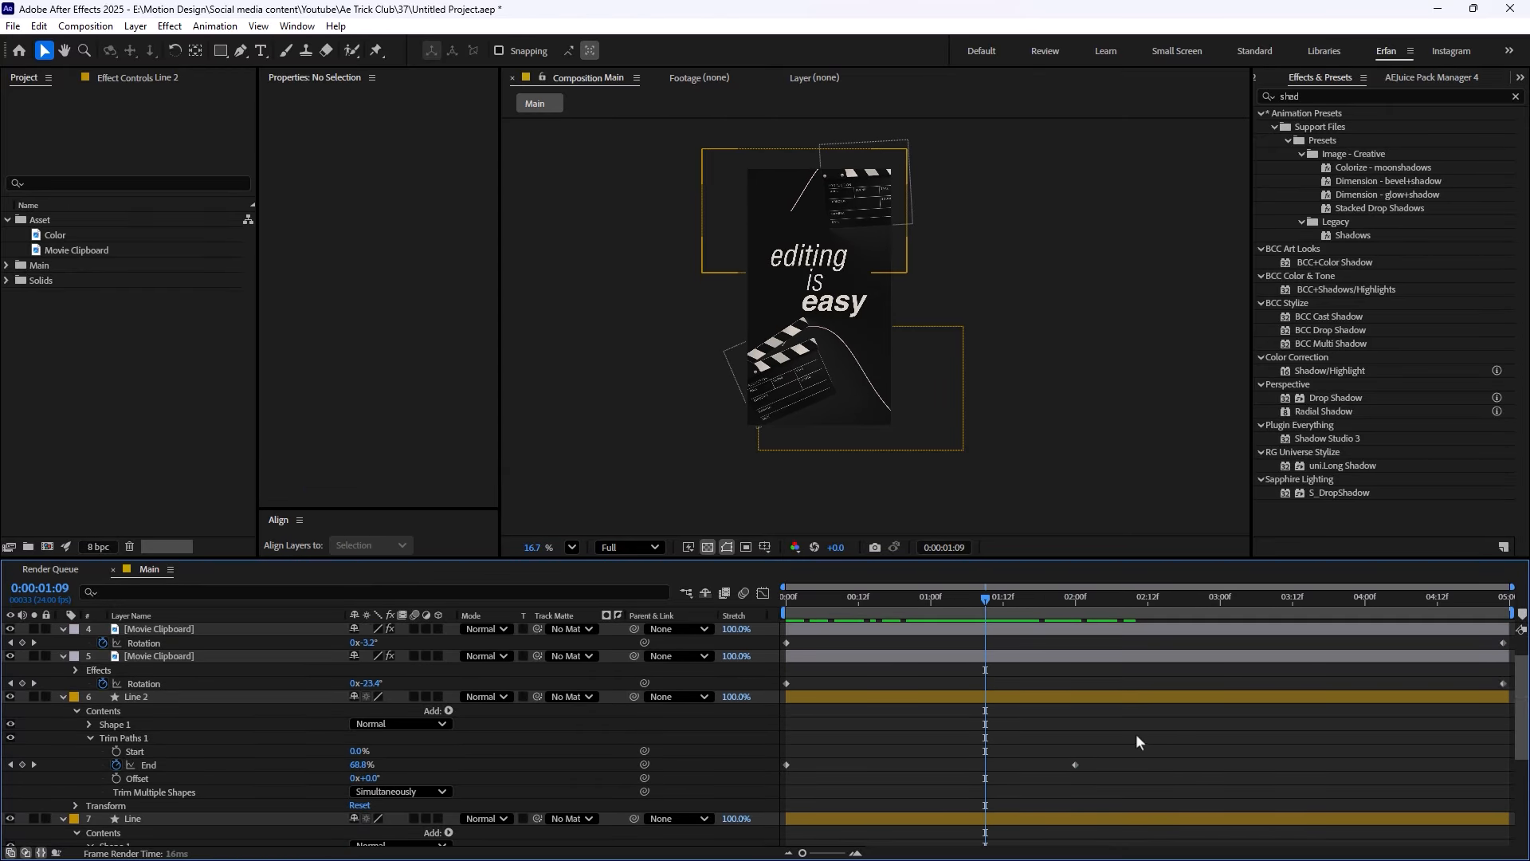
# Apply Easy Ease to the Trim Paths End keyframes of Line and Line 2, and preview from the first frame
pyautogui.press('`')
pyautogui.moveTo(1123, 299); pyautogui.dragTo(760, 531)
pyautogui.press('F9')
pyautogui.click(1135, 296)
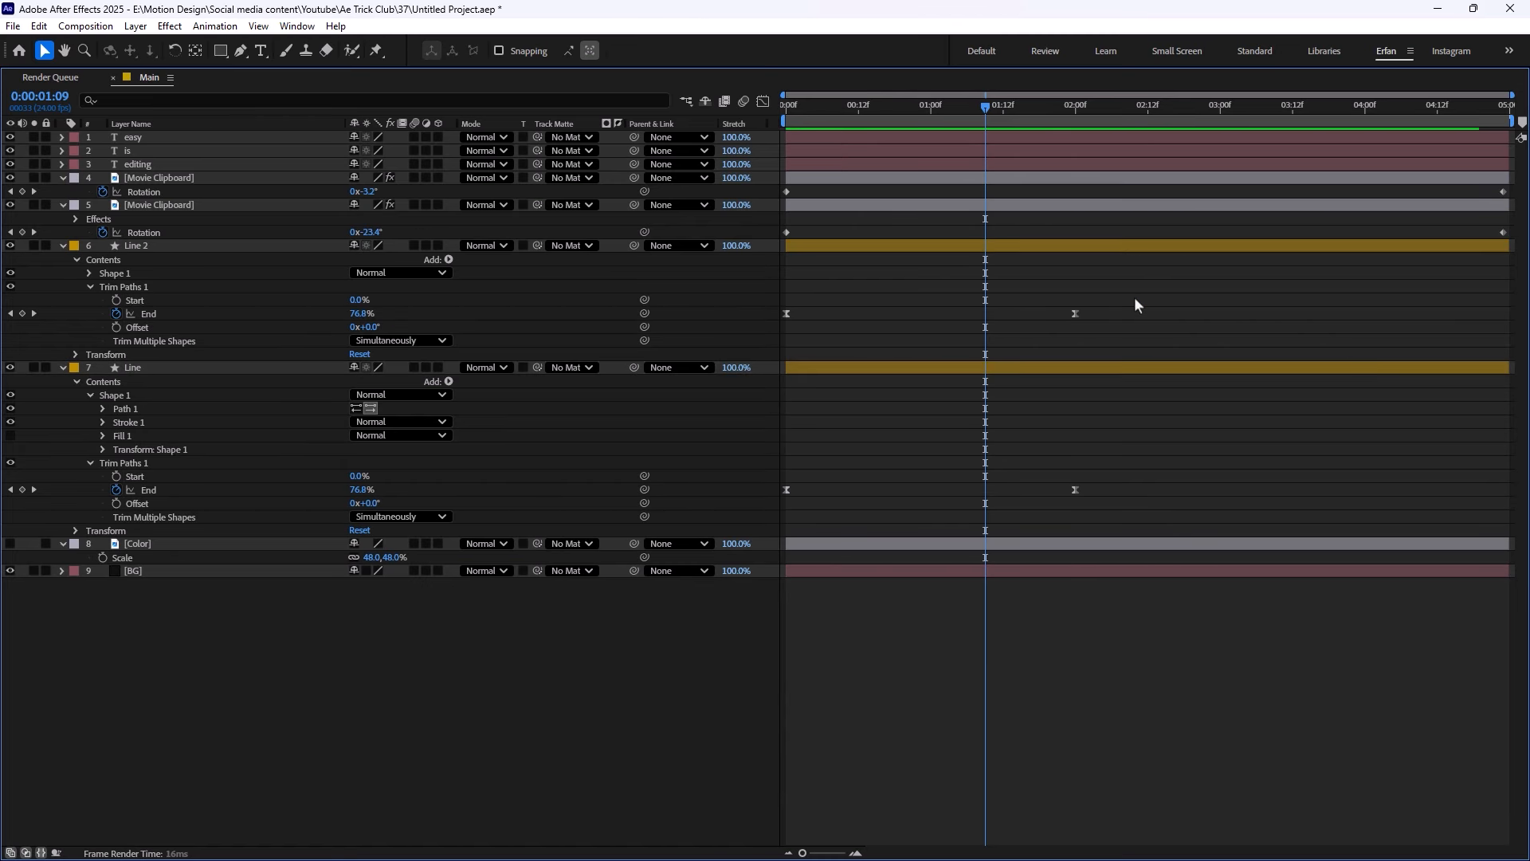
pyautogui.press('`')
pyautogui.moveTo(983, 596); pyautogui.dragTo(686, 631)
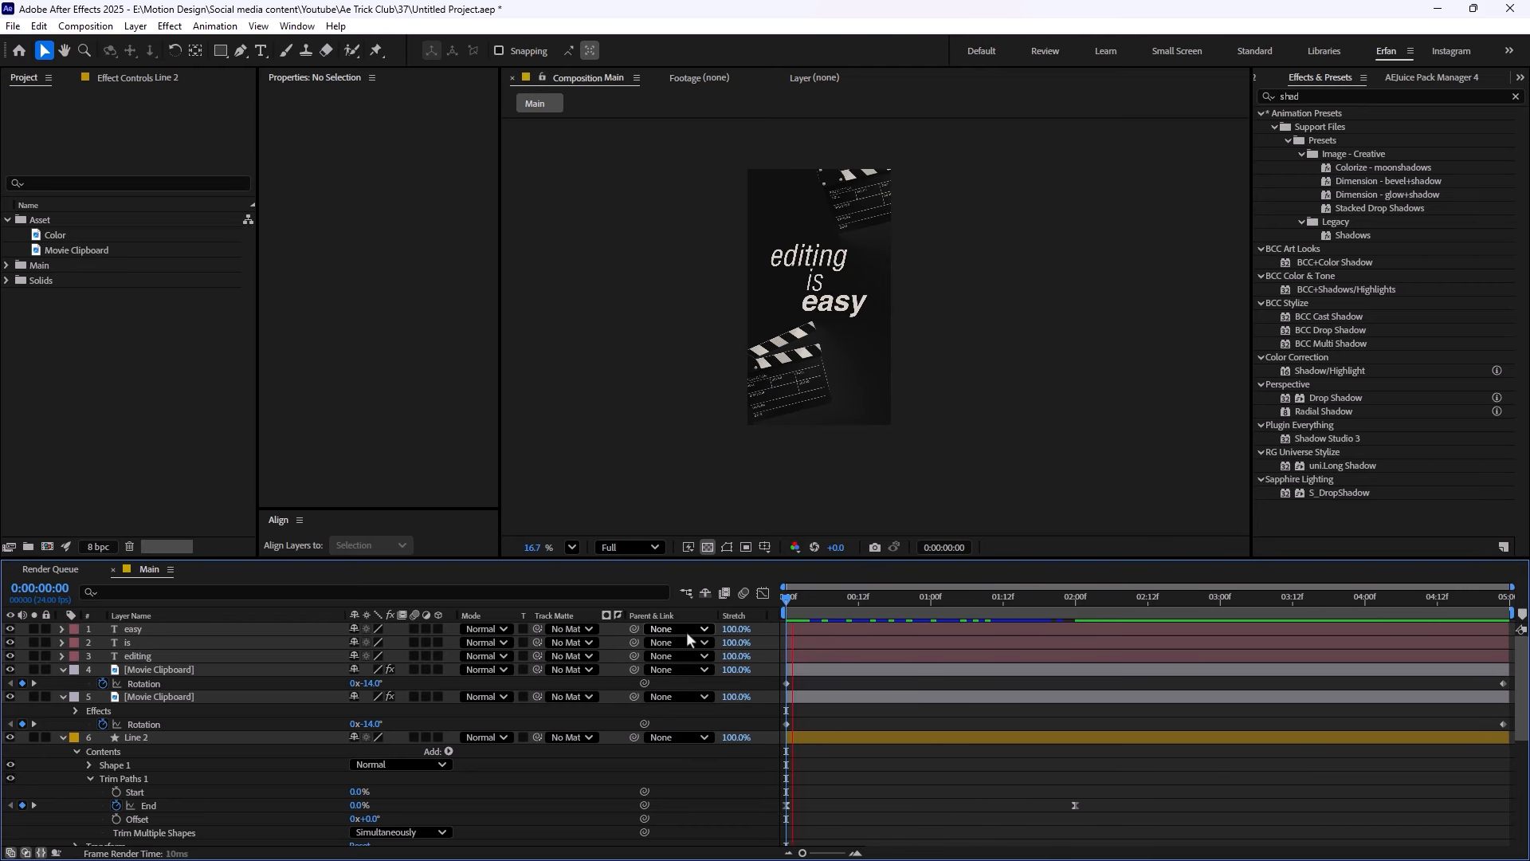
pyautogui.press('space')
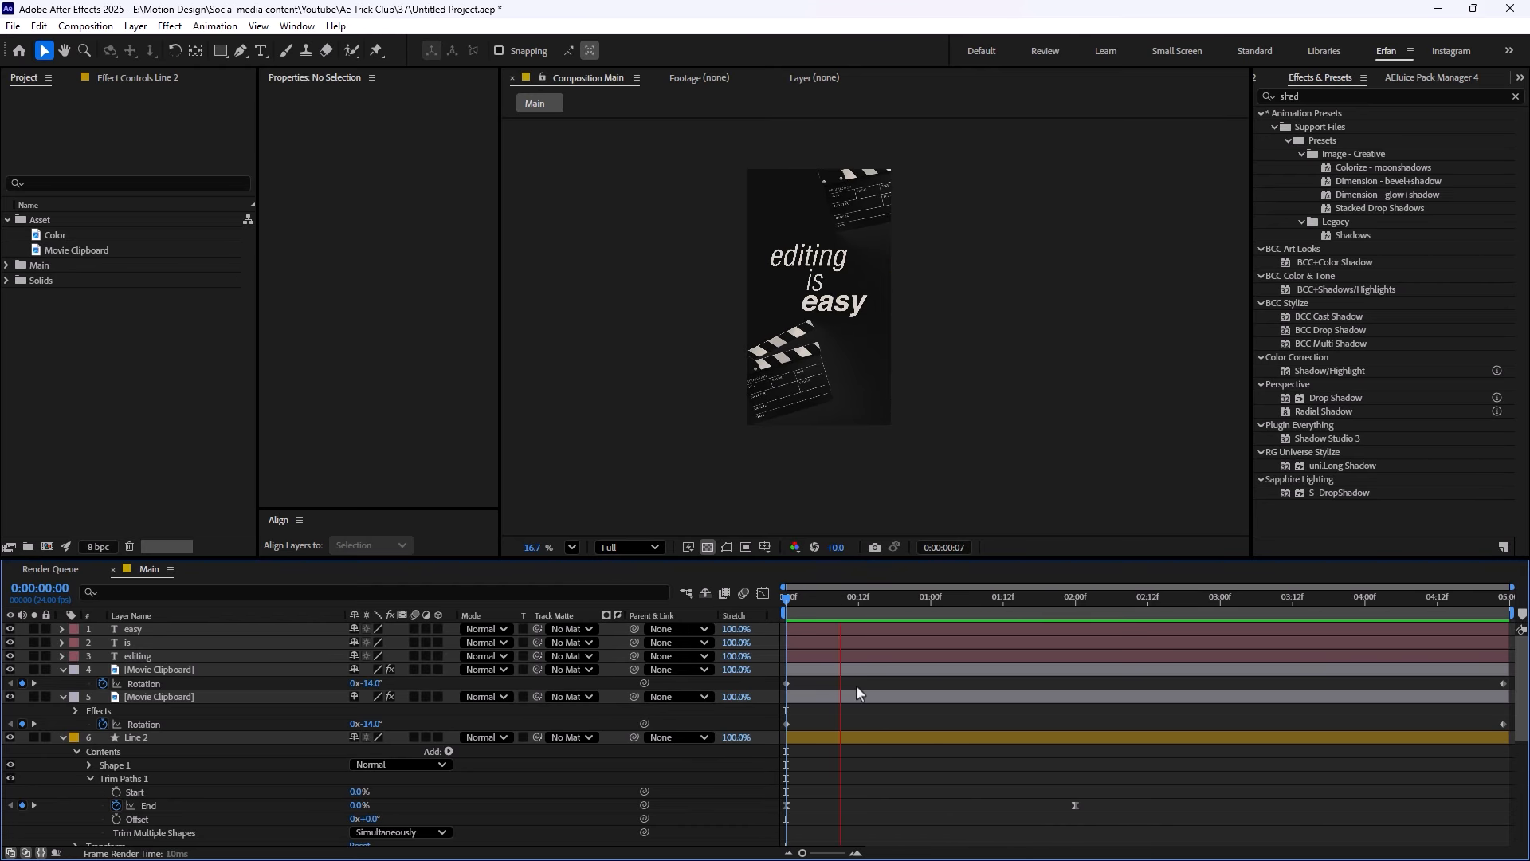
pyautogui.press('space')
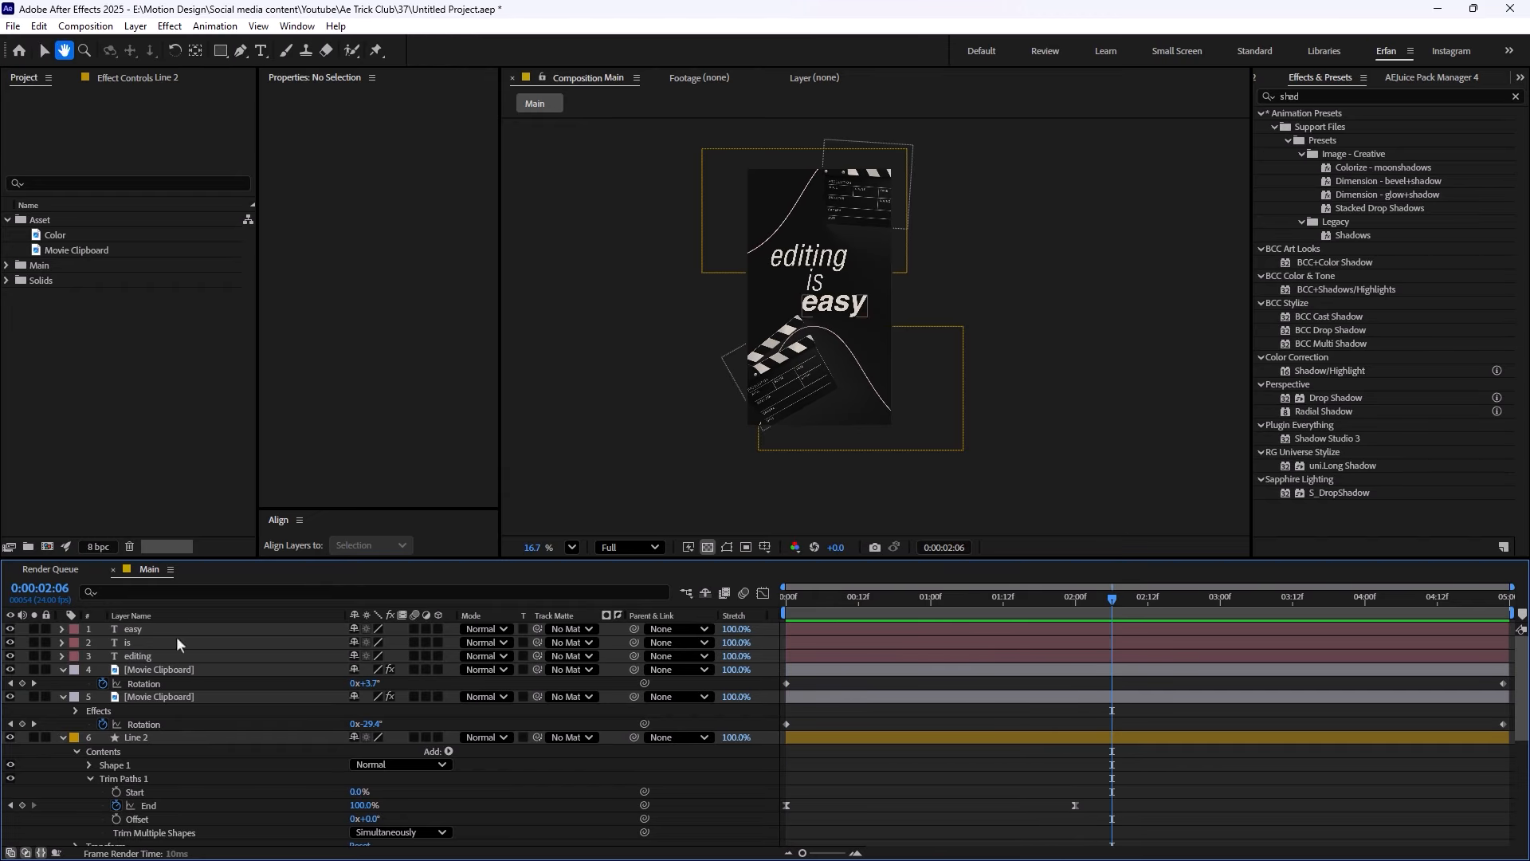
# Collapse the expanded properties of the Movie Clipboard, Line 2, Line and Color layers
pyautogui.click(62, 671)
pyautogui.click(63, 684)
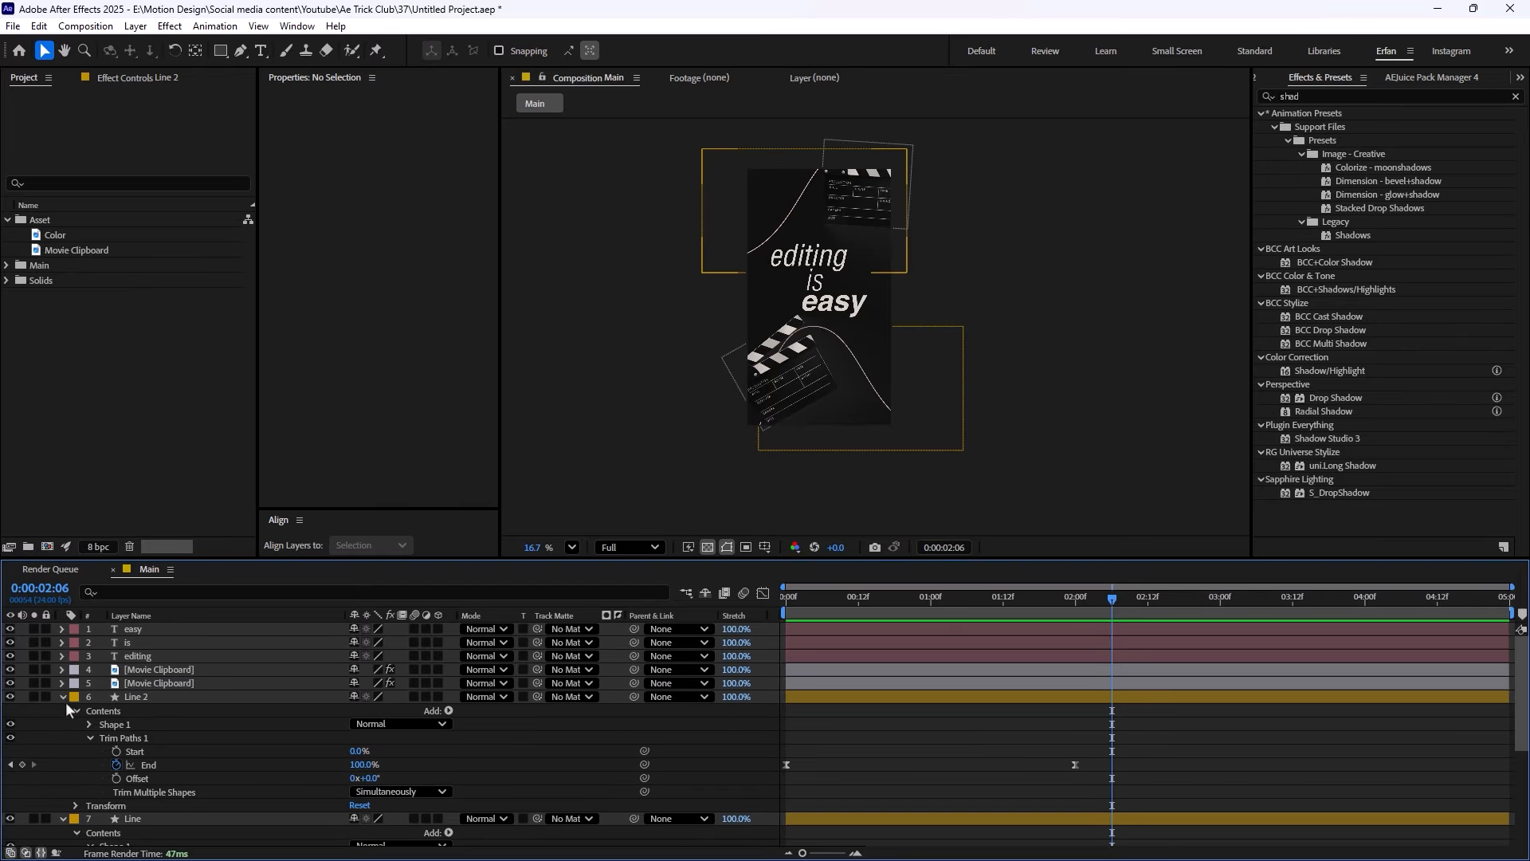
pyautogui.click(64, 697)
pyautogui.click(64, 712)
pyautogui.click(62, 724)
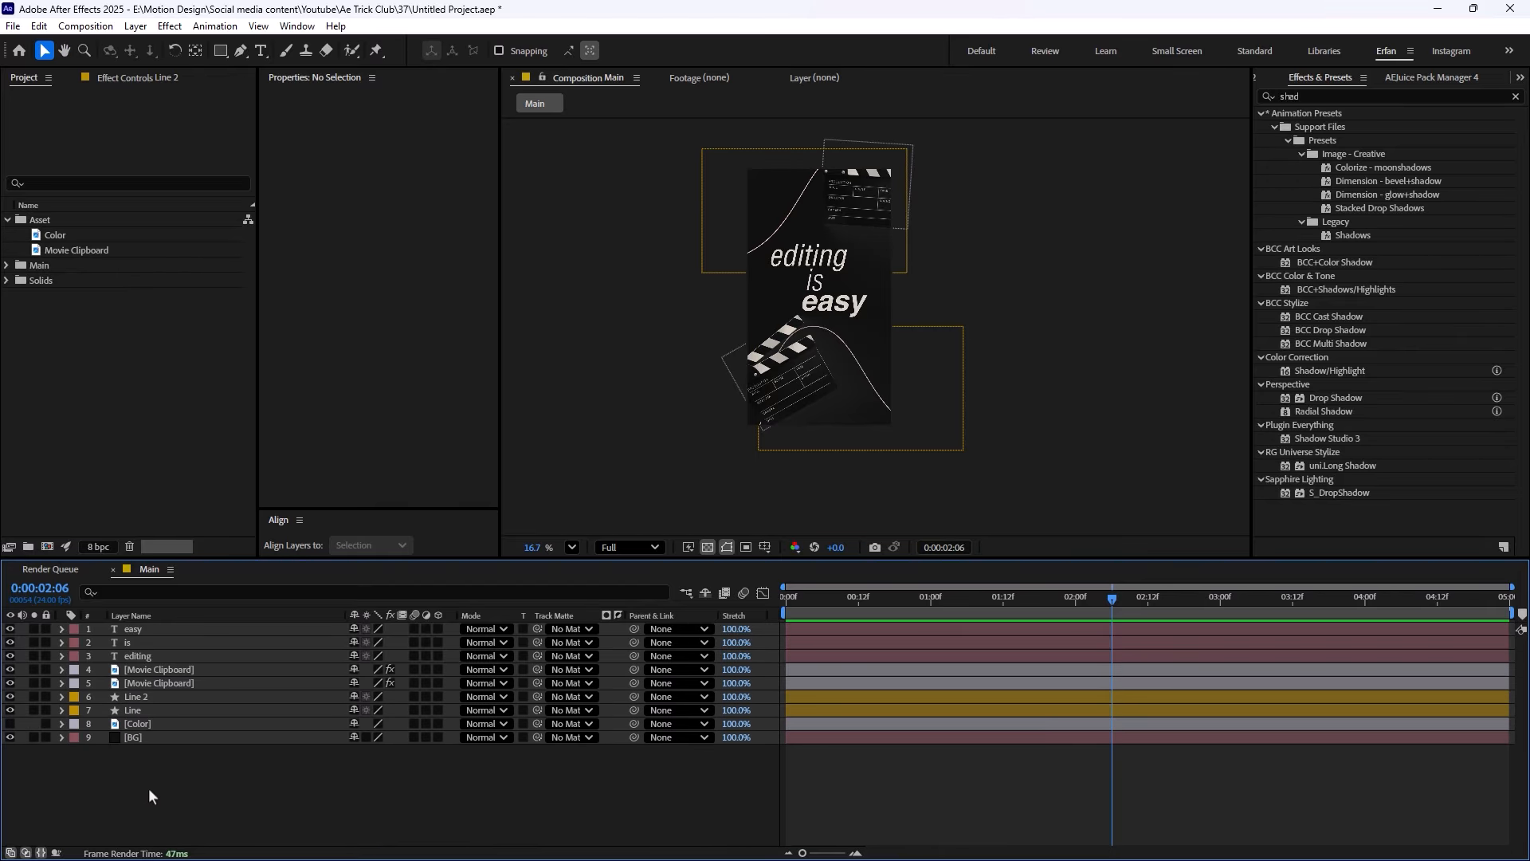
# Add an Opacity text animator to the editing layer at the first frame and set its Opacity to 0%
pyautogui.moveTo(1113, 600); pyautogui.dragTo(1052, 655)
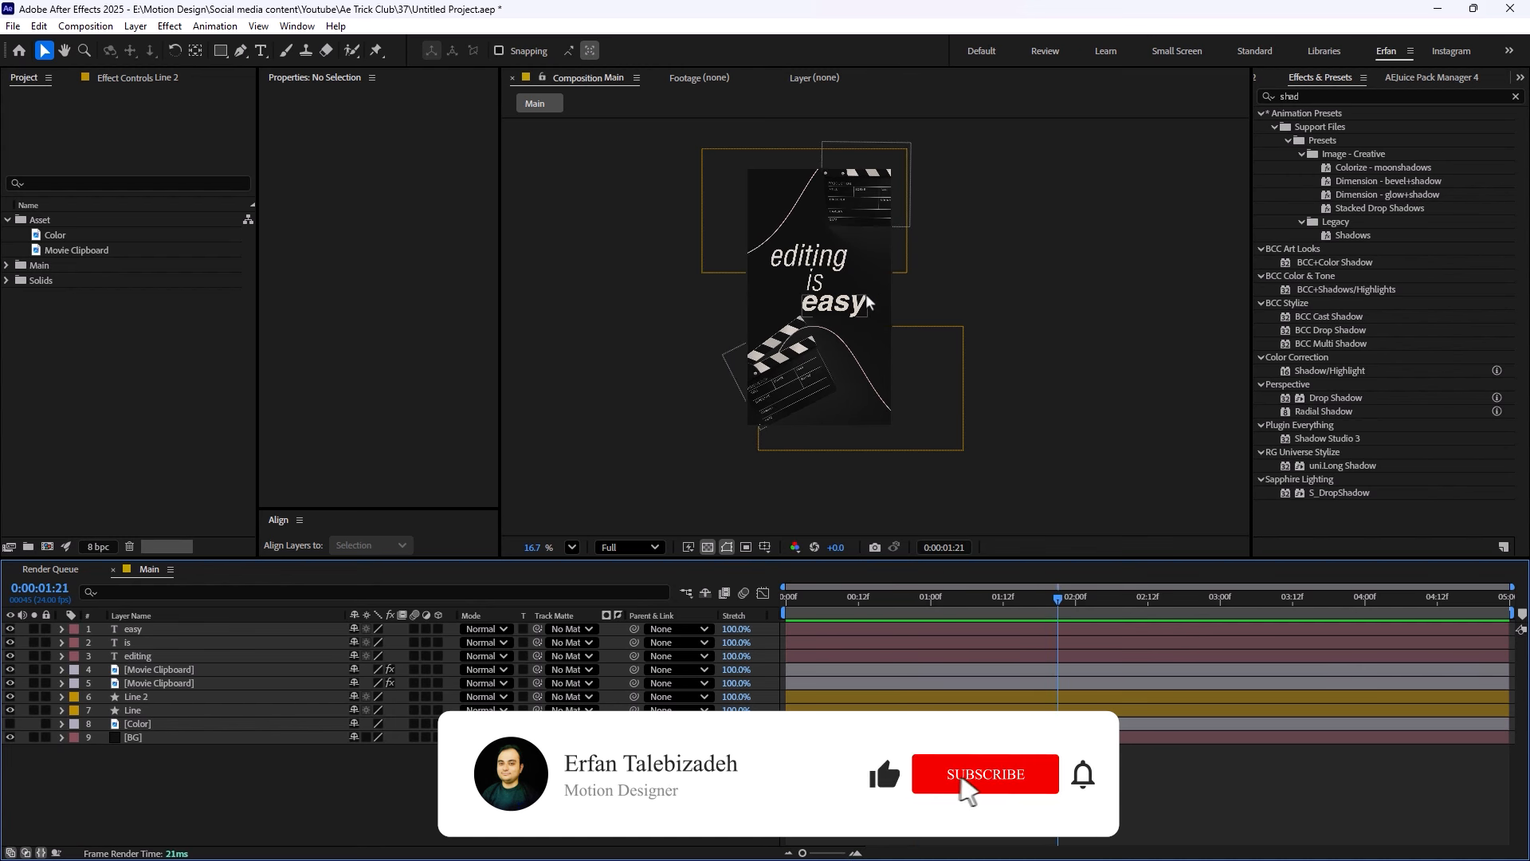
pyautogui.click(807, 257)
pyautogui.scroll(1, 791, 389)
pyautogui.scroll(1, 792, 389)
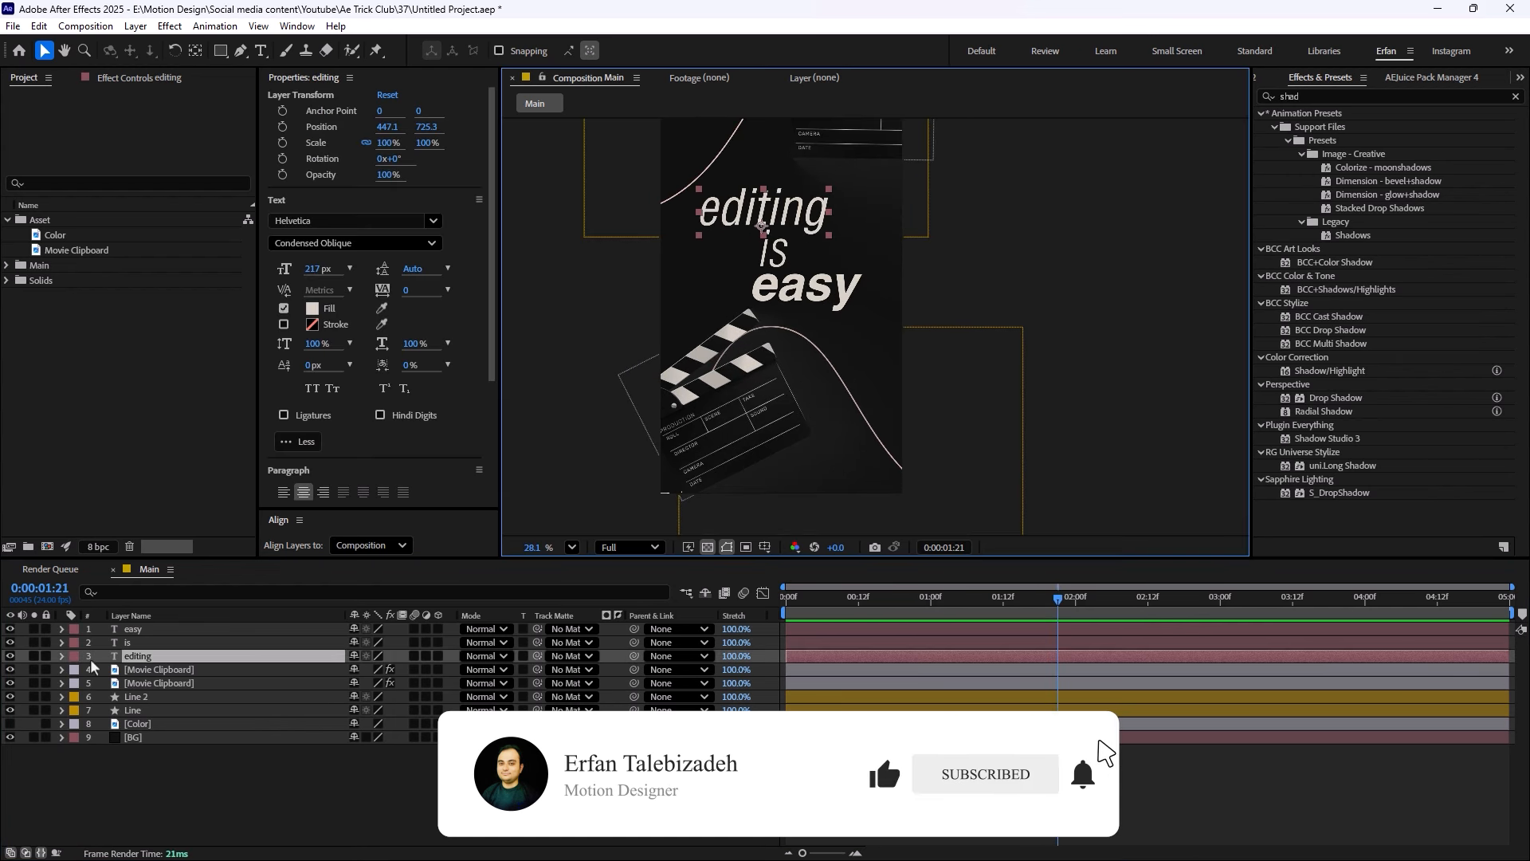
pyautogui.click(63, 656)
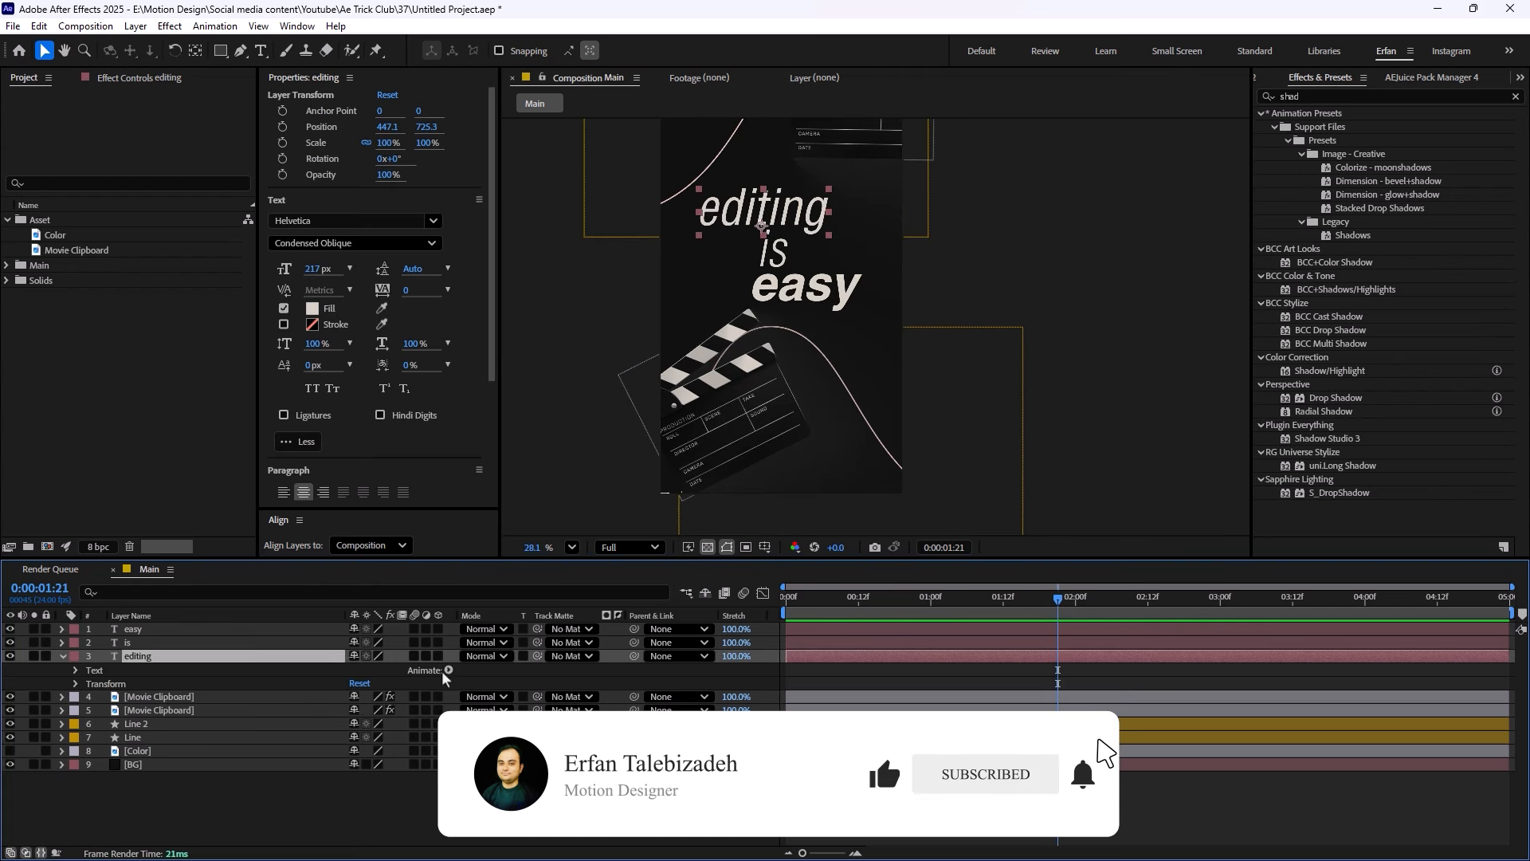
pyautogui.moveTo(1050, 604); pyautogui.dragTo(771, 630)
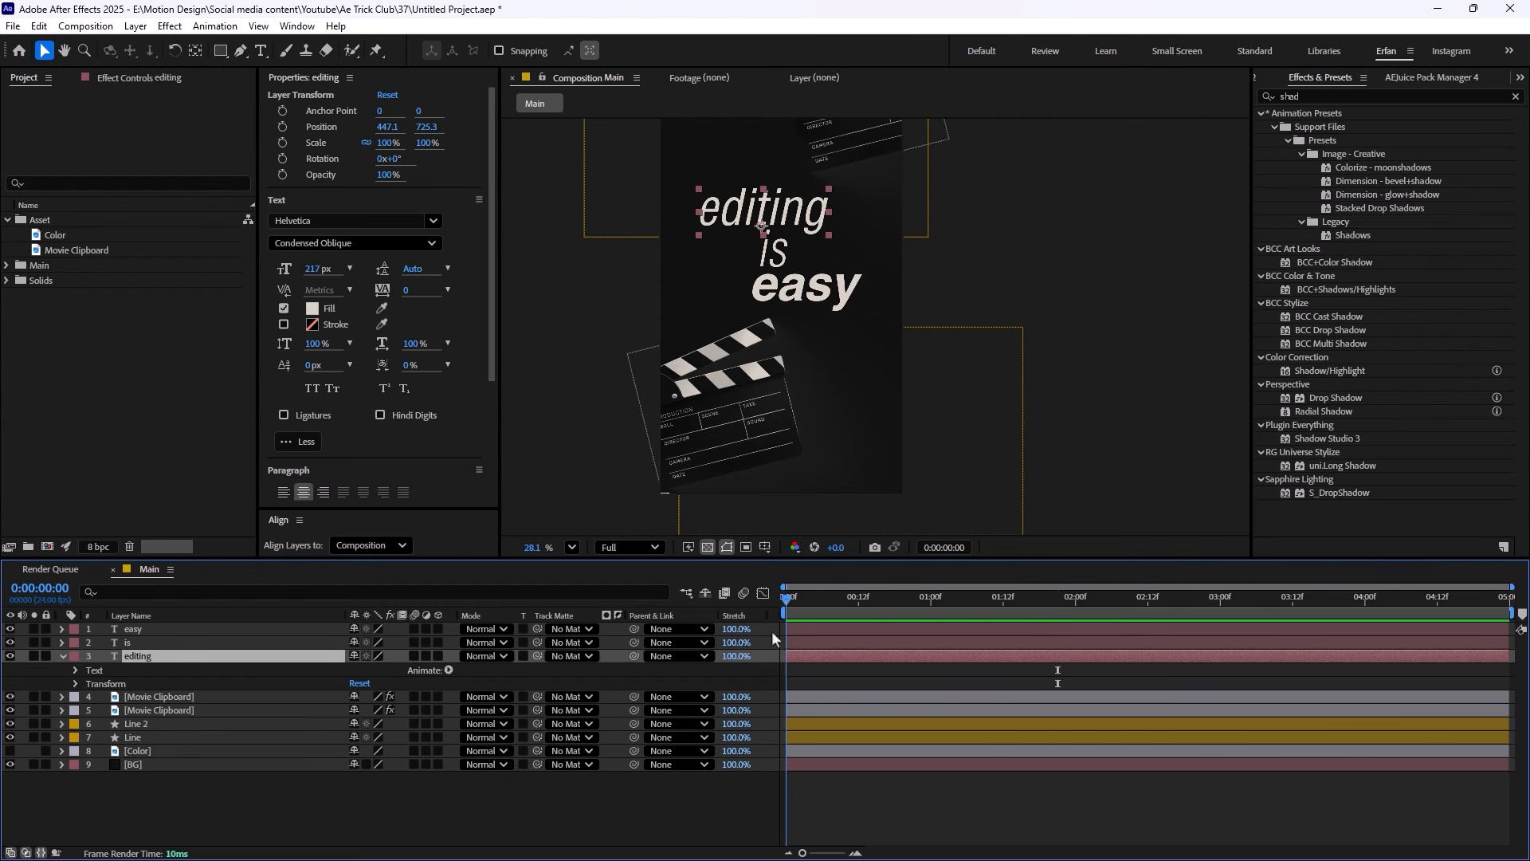
pyautogui.click(448, 670)
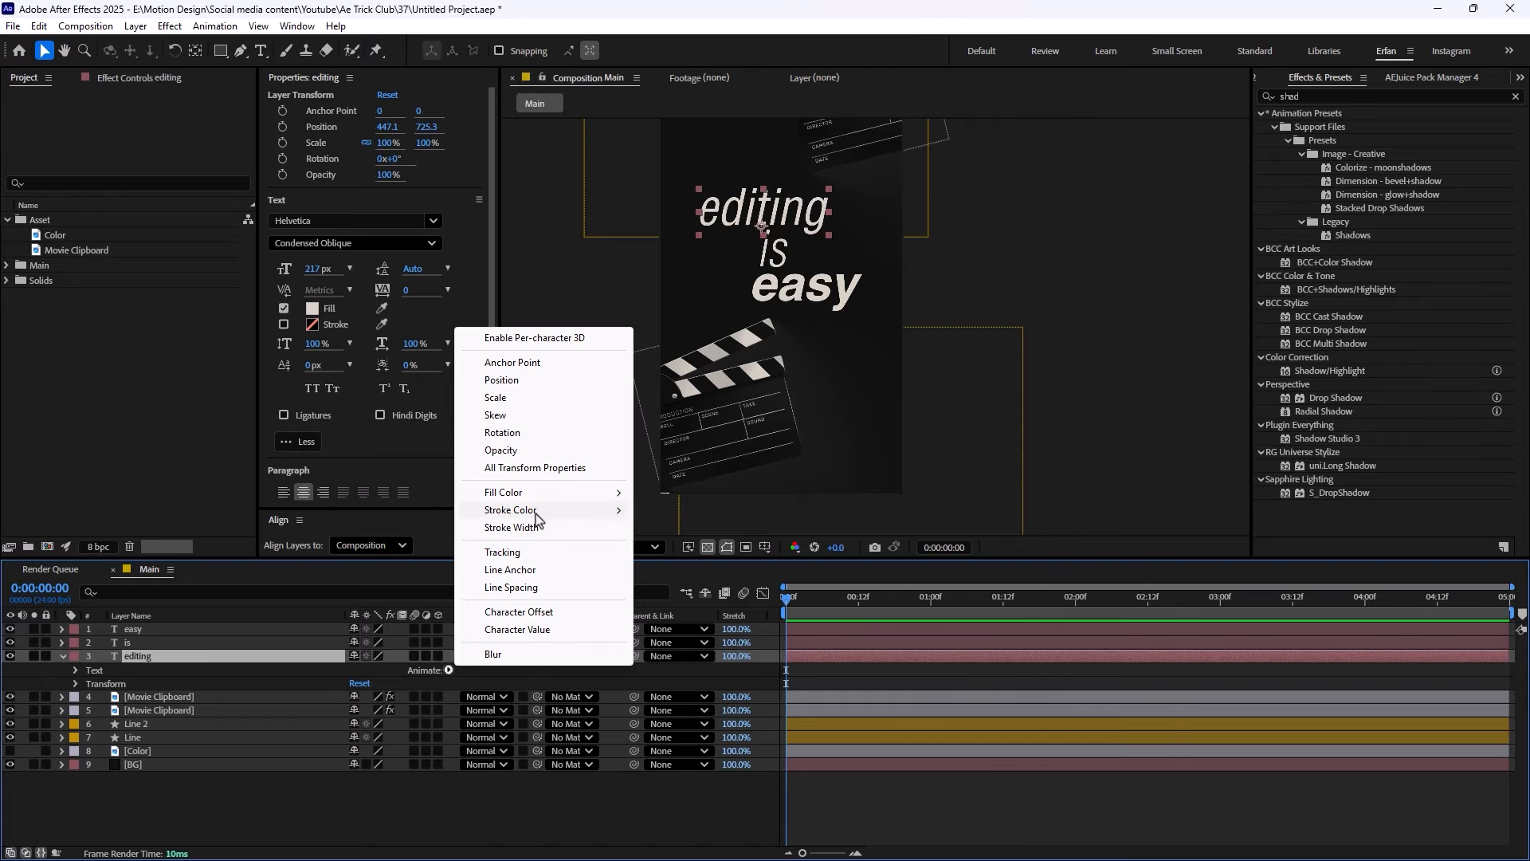
pyautogui.click(547, 453)
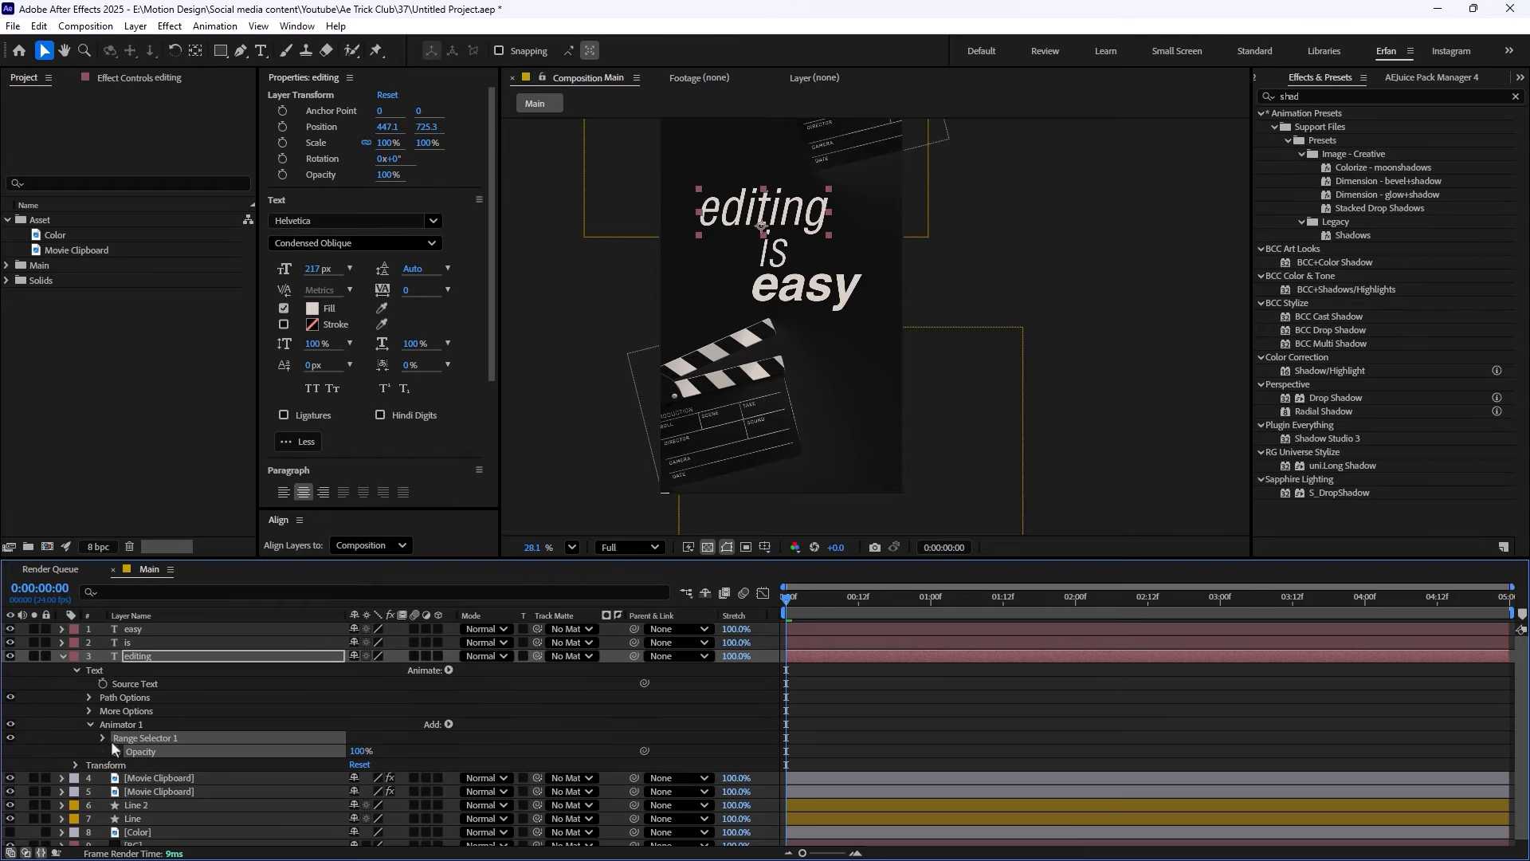
pyautogui.moveTo(361, 750); pyautogui.dragTo(218, 768)
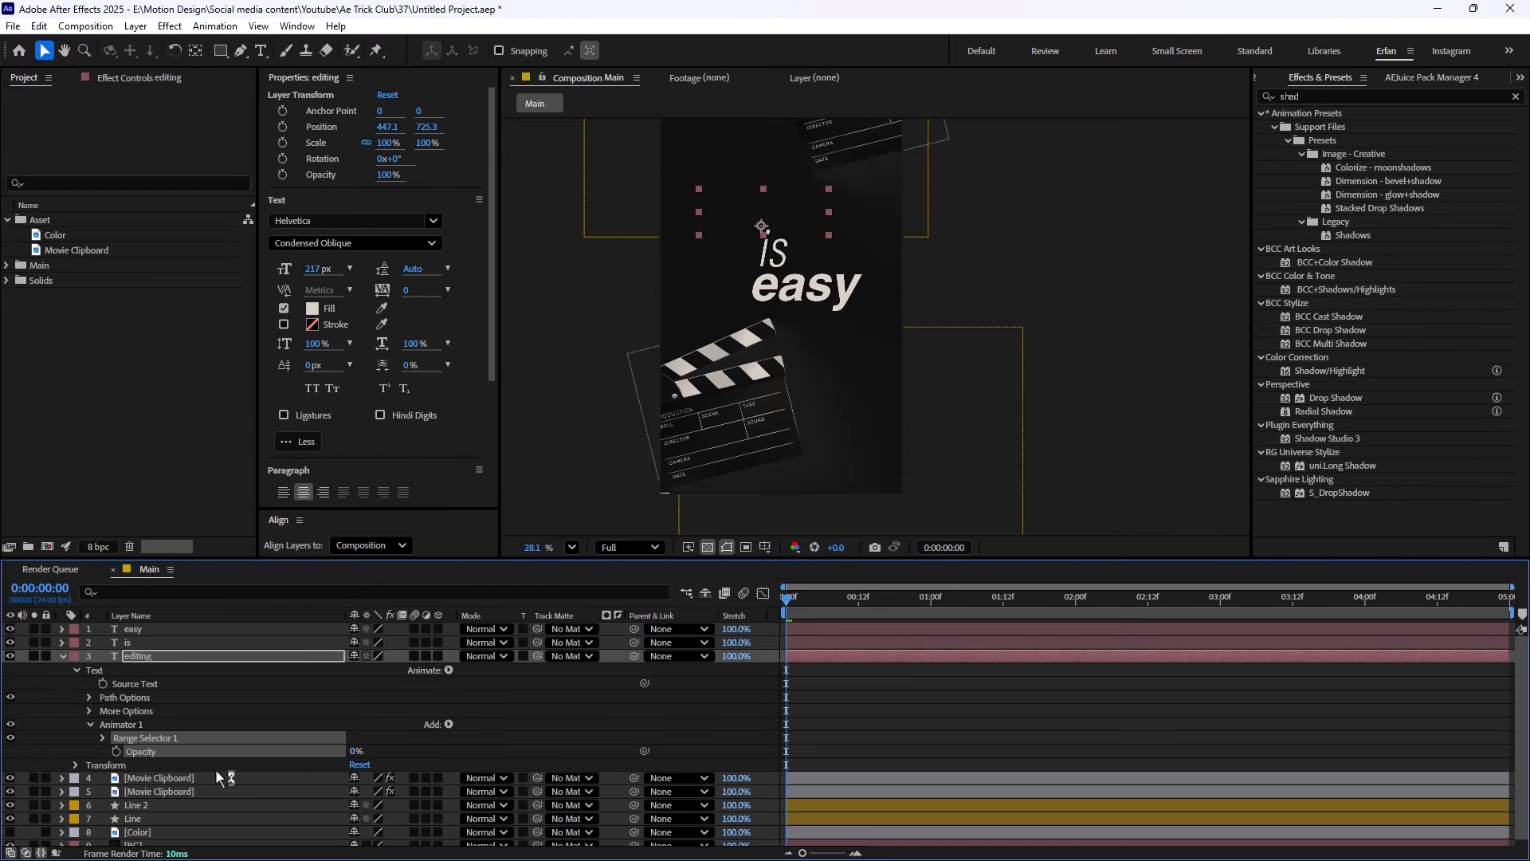
# Keyframe the editing layer's Range Selector Start from 0% at the first frame to 100% at 0:00:00:18, and preview the reveal
pyautogui.click(102, 739)
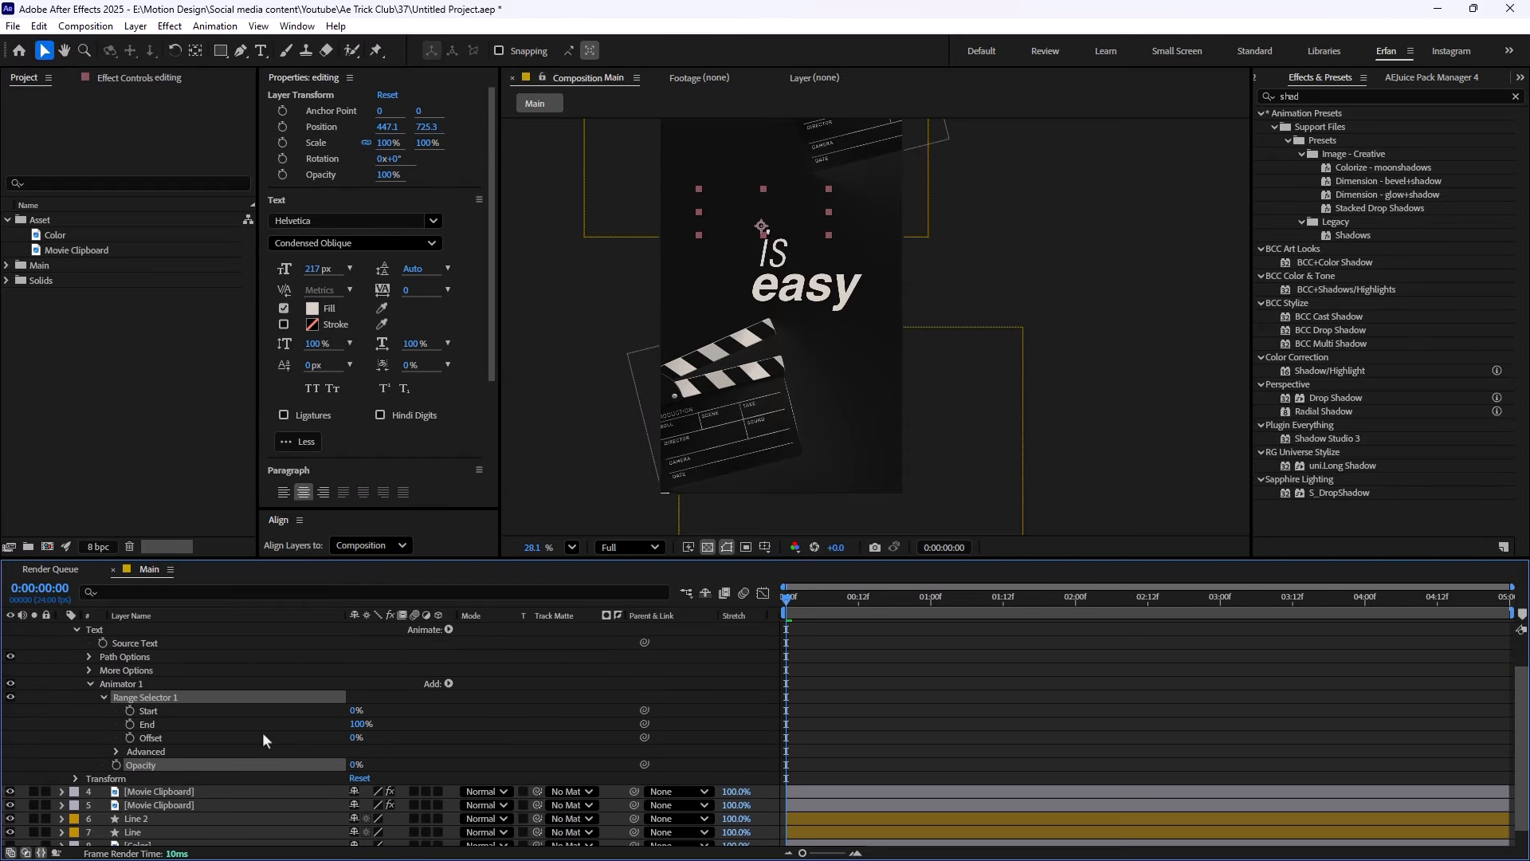
pyautogui.click(131, 711)
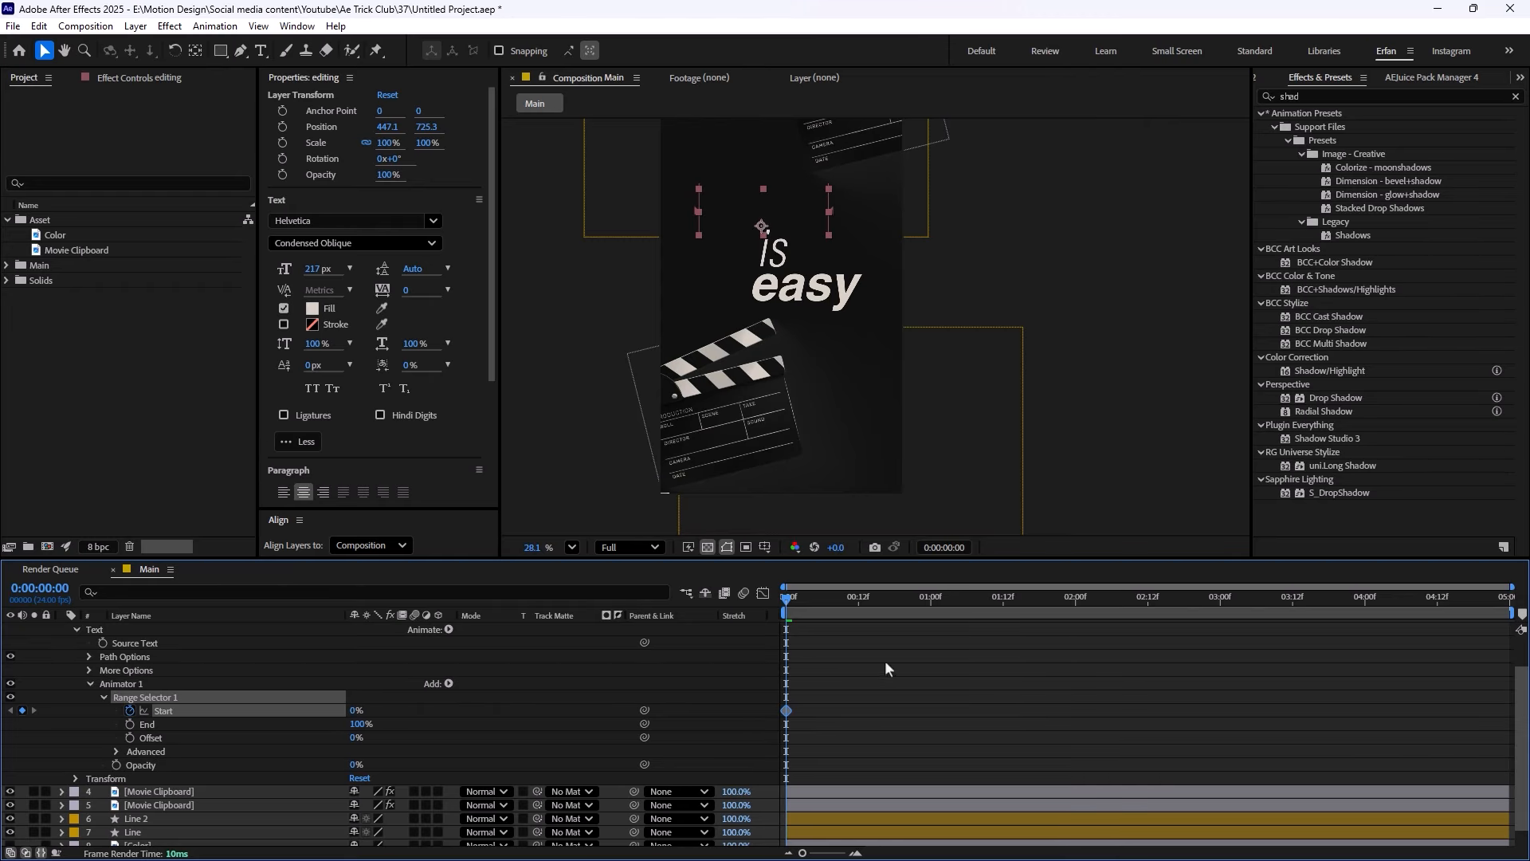
pyautogui.moveTo(786, 601); pyautogui.dragTo(896, 626)
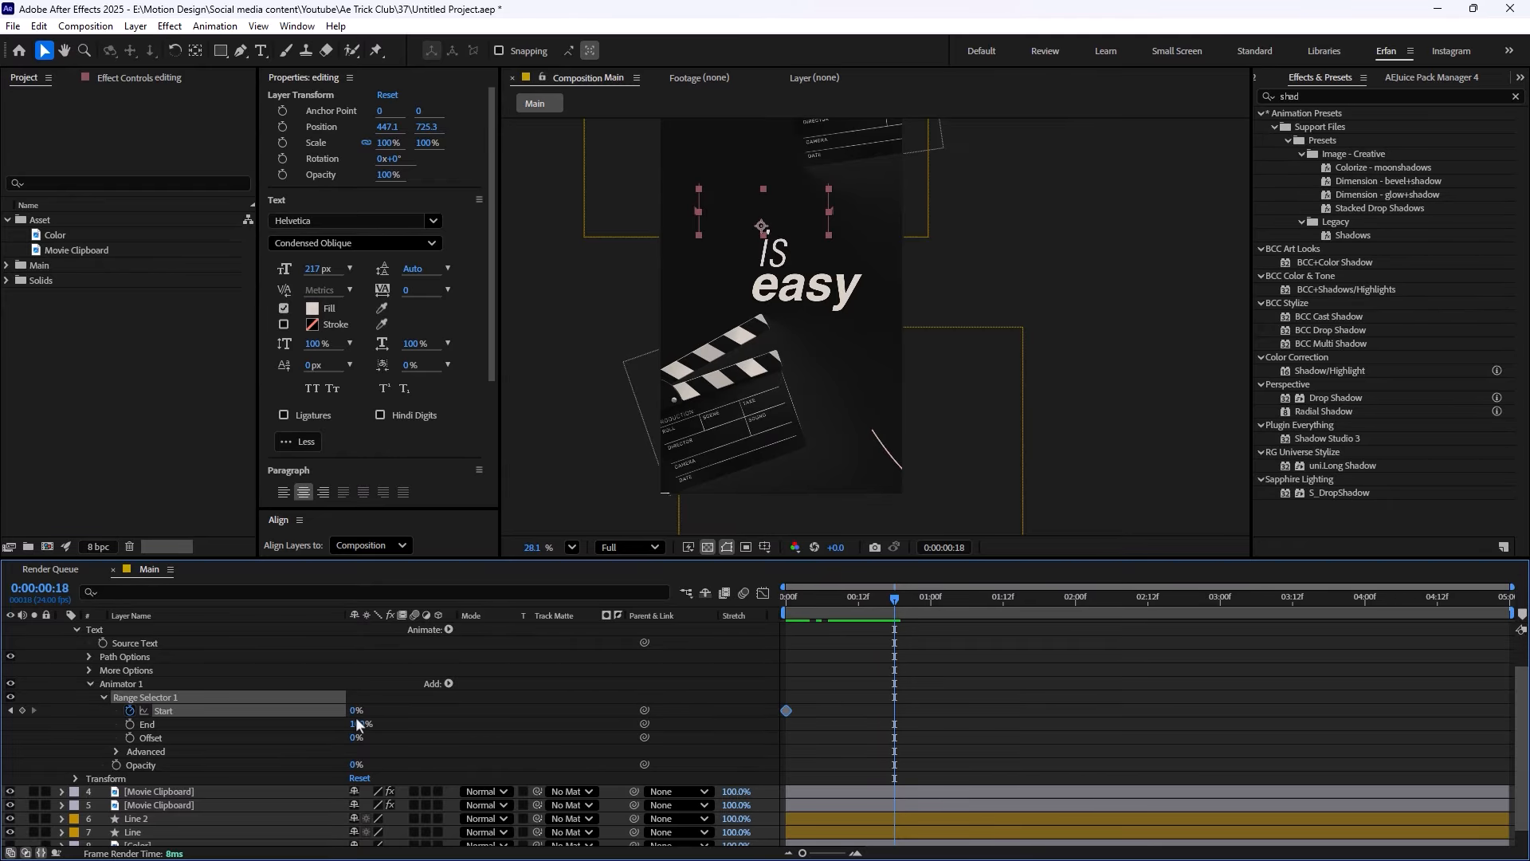
pyautogui.moveTo(357, 710); pyautogui.dragTo(730, 705)
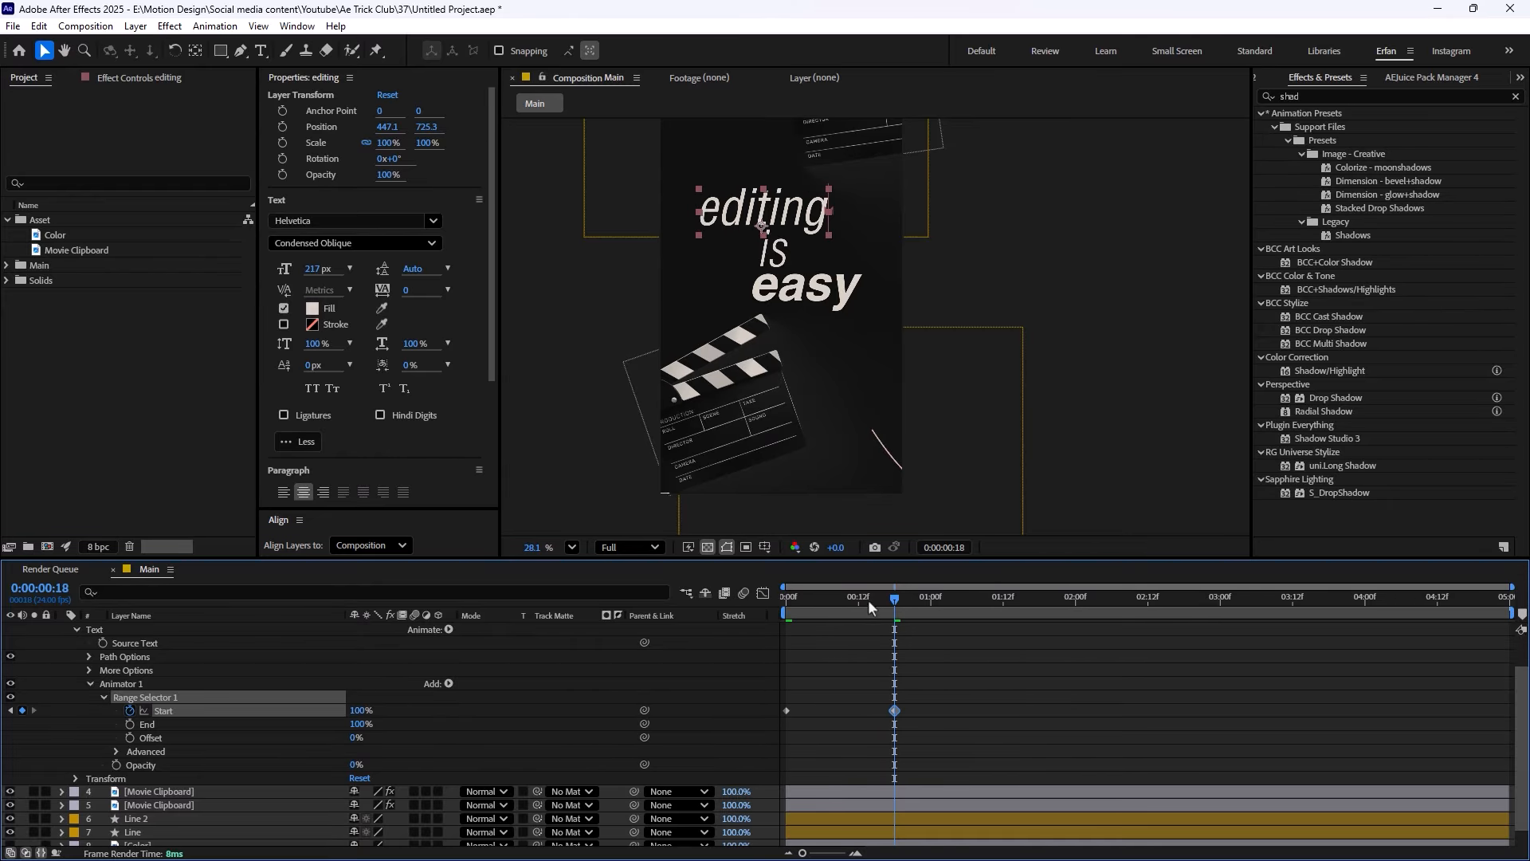
pyautogui.press('space')
pyautogui.click(922, 674)
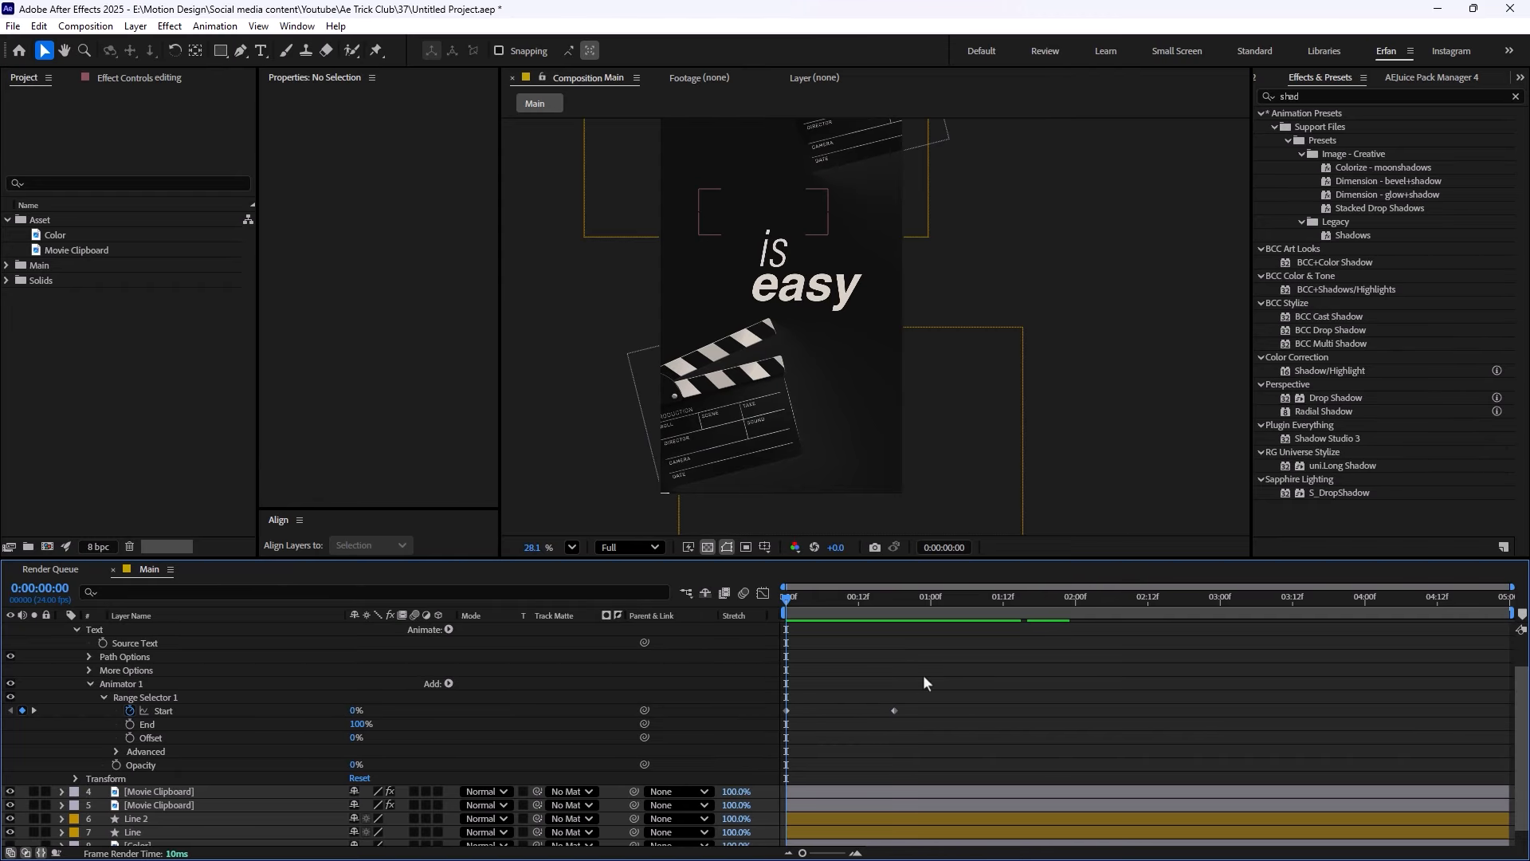
pyautogui.click(969, 599)
pyautogui.press('space')
pyautogui.press('space')
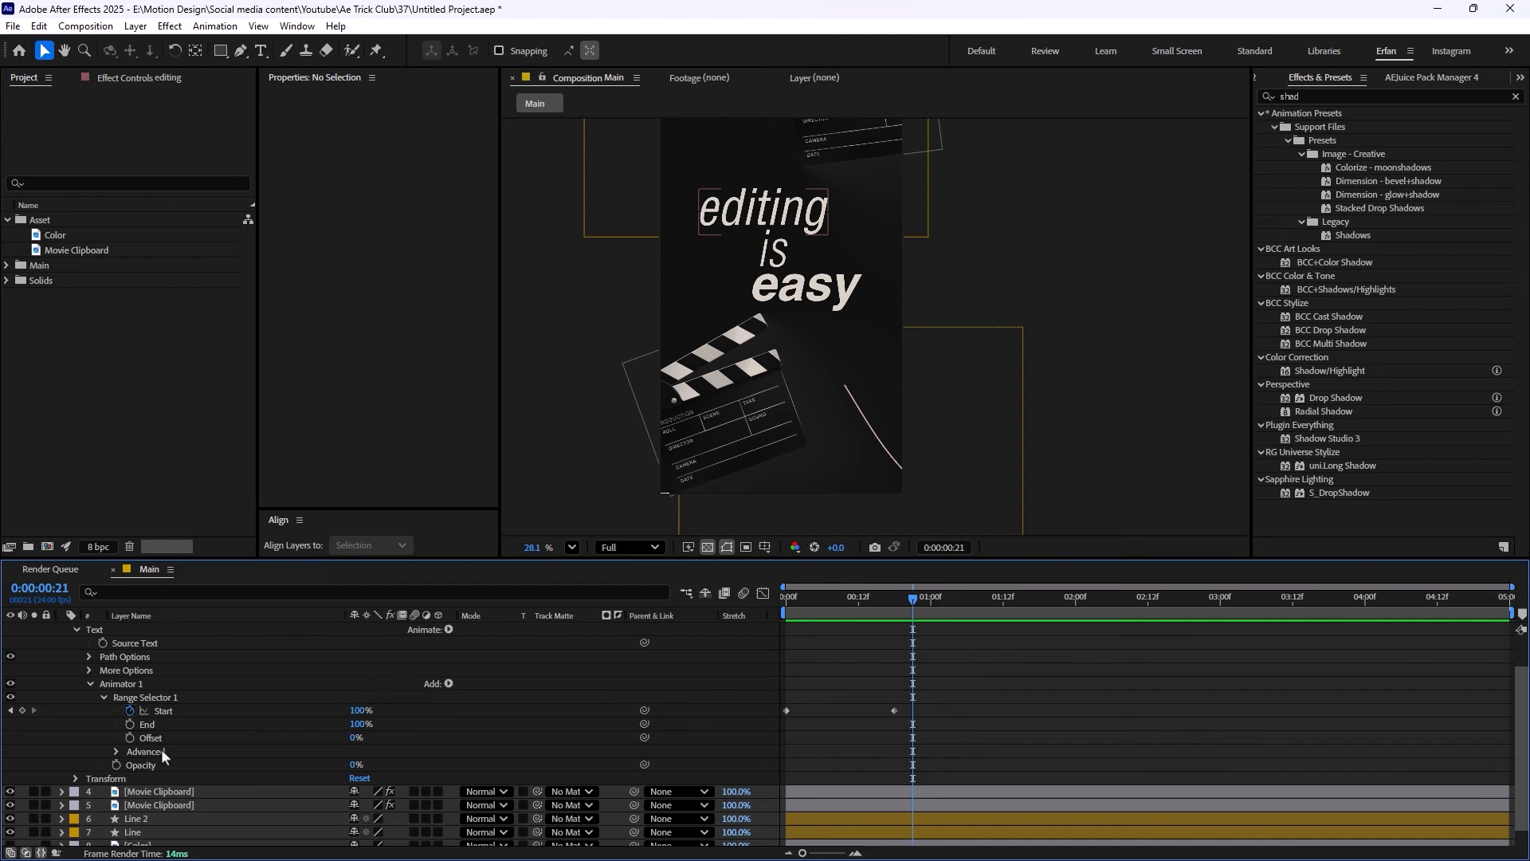
# Base the editing layer's range selector on Words in its advanced options and return to 0:00:00:18
pyautogui.click(116, 751)
pyautogui.scroll(-1, 230, 745)
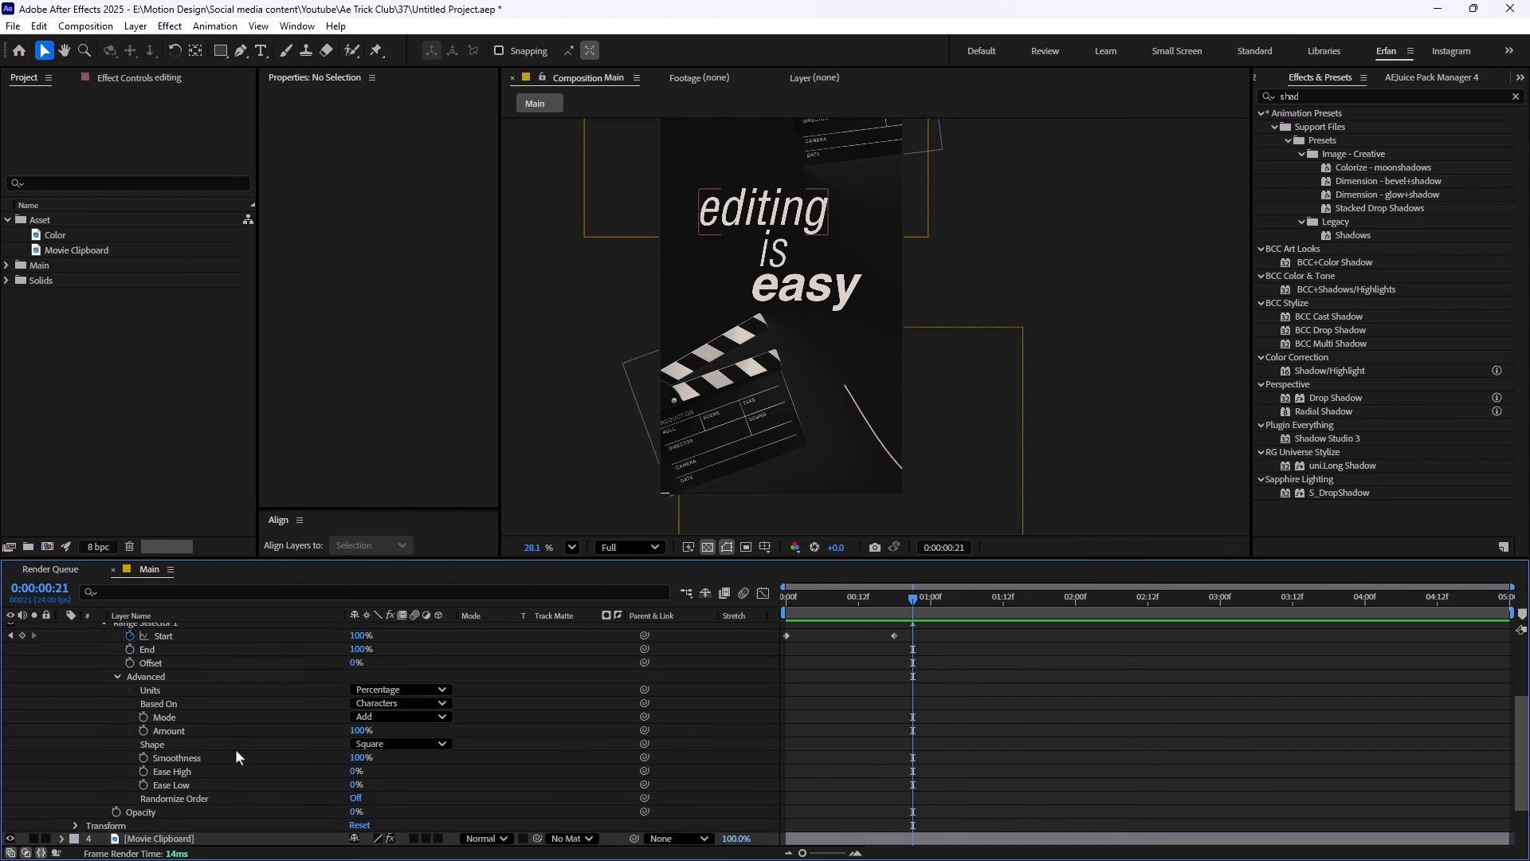
pyautogui.click(376, 703)
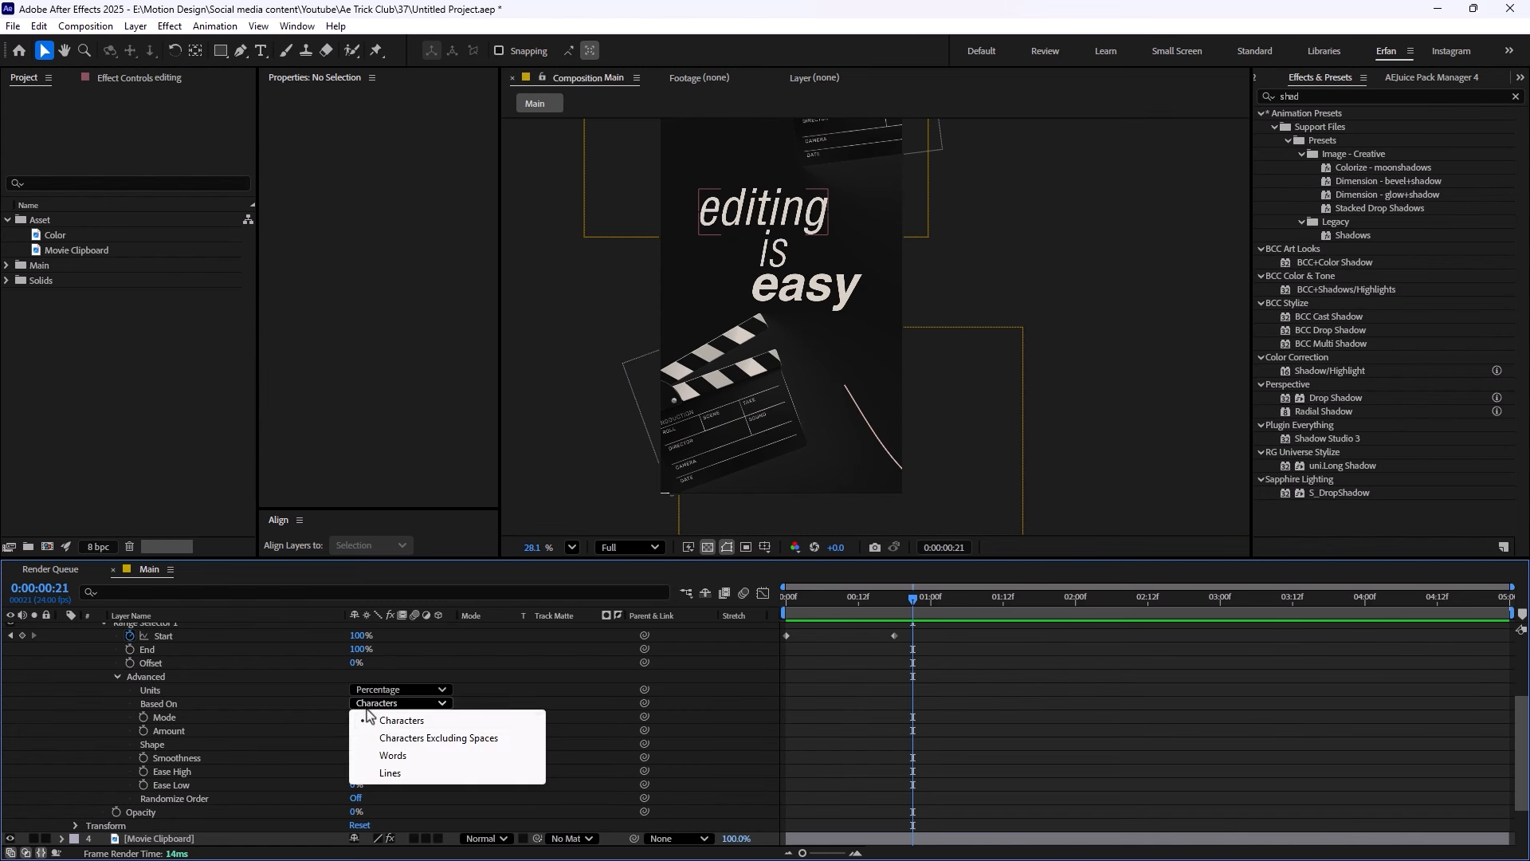
pyautogui.click(402, 756)
pyautogui.moveTo(902, 604); pyautogui.dragTo(894, 644)
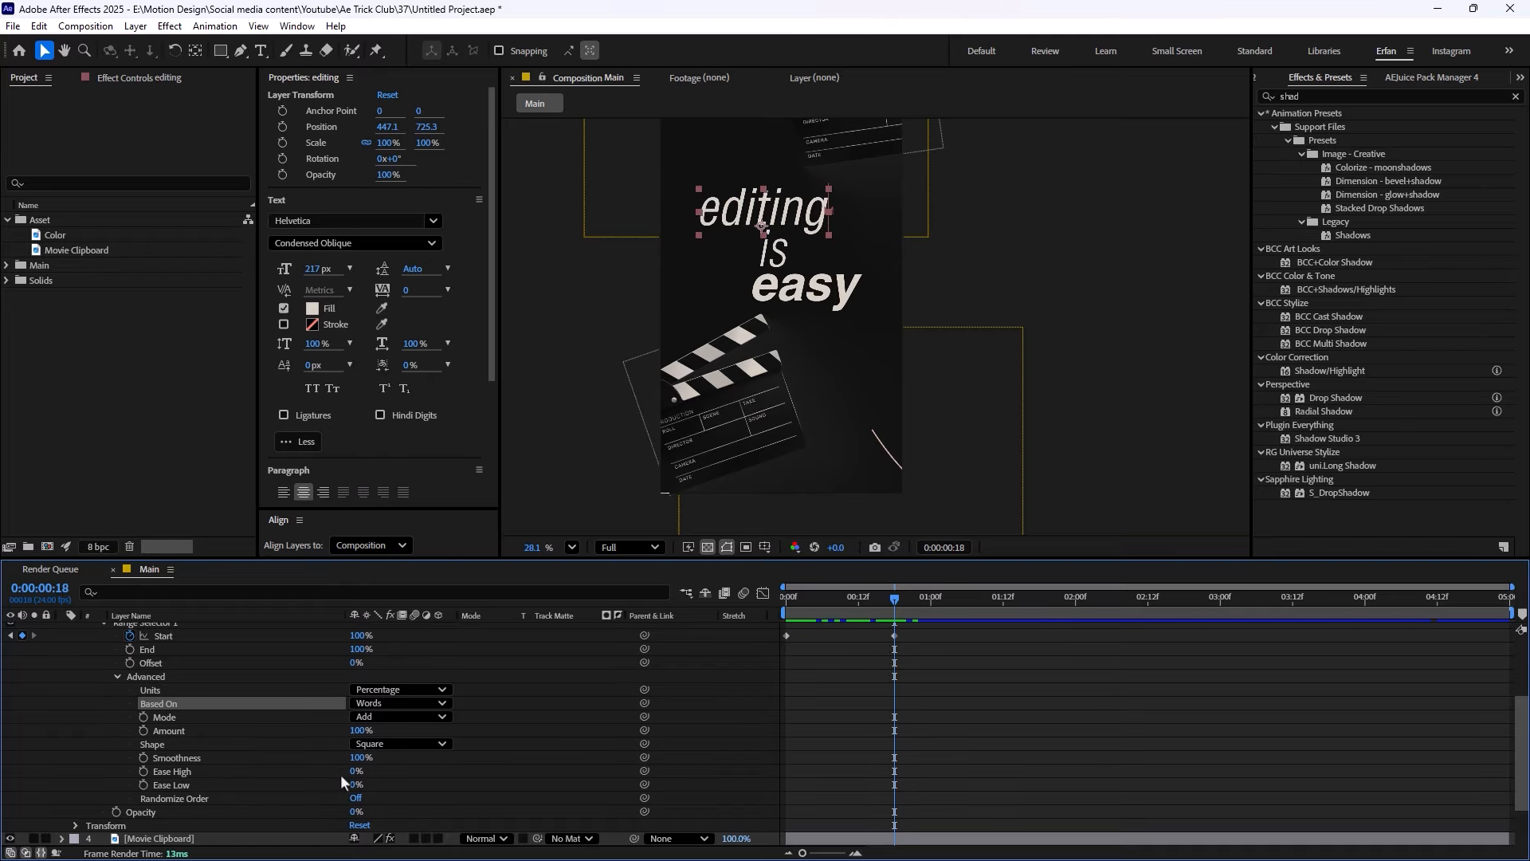
# Set the range selector's Ease High to 45% and Ease Low to 70%, and preview the fade from the first frame
pyautogui.scroll(-3, 344, 769)
pyautogui.click(356, 733)
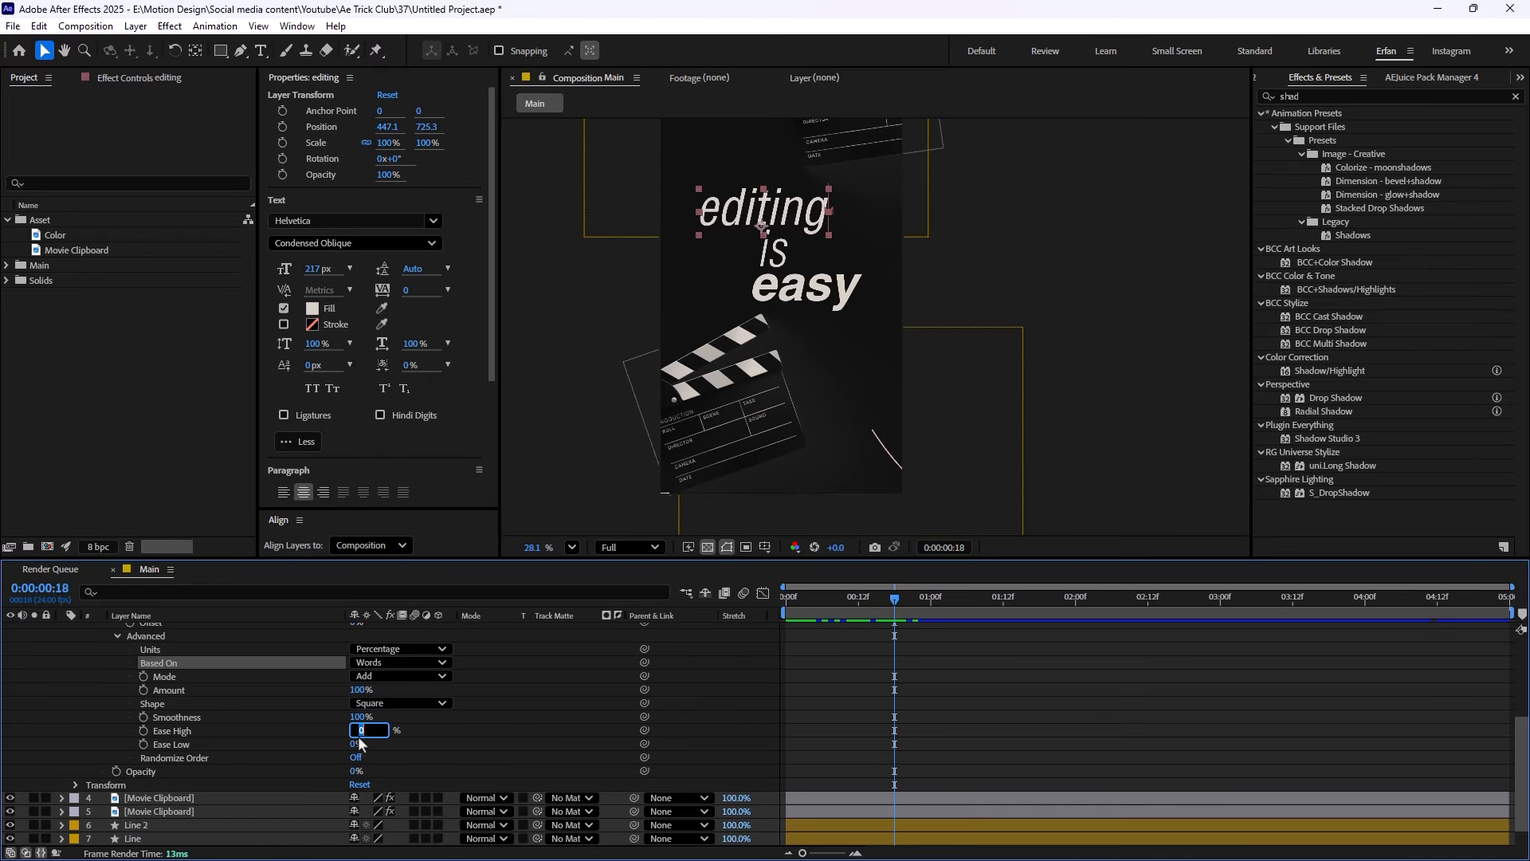
pyautogui.click(354, 746)
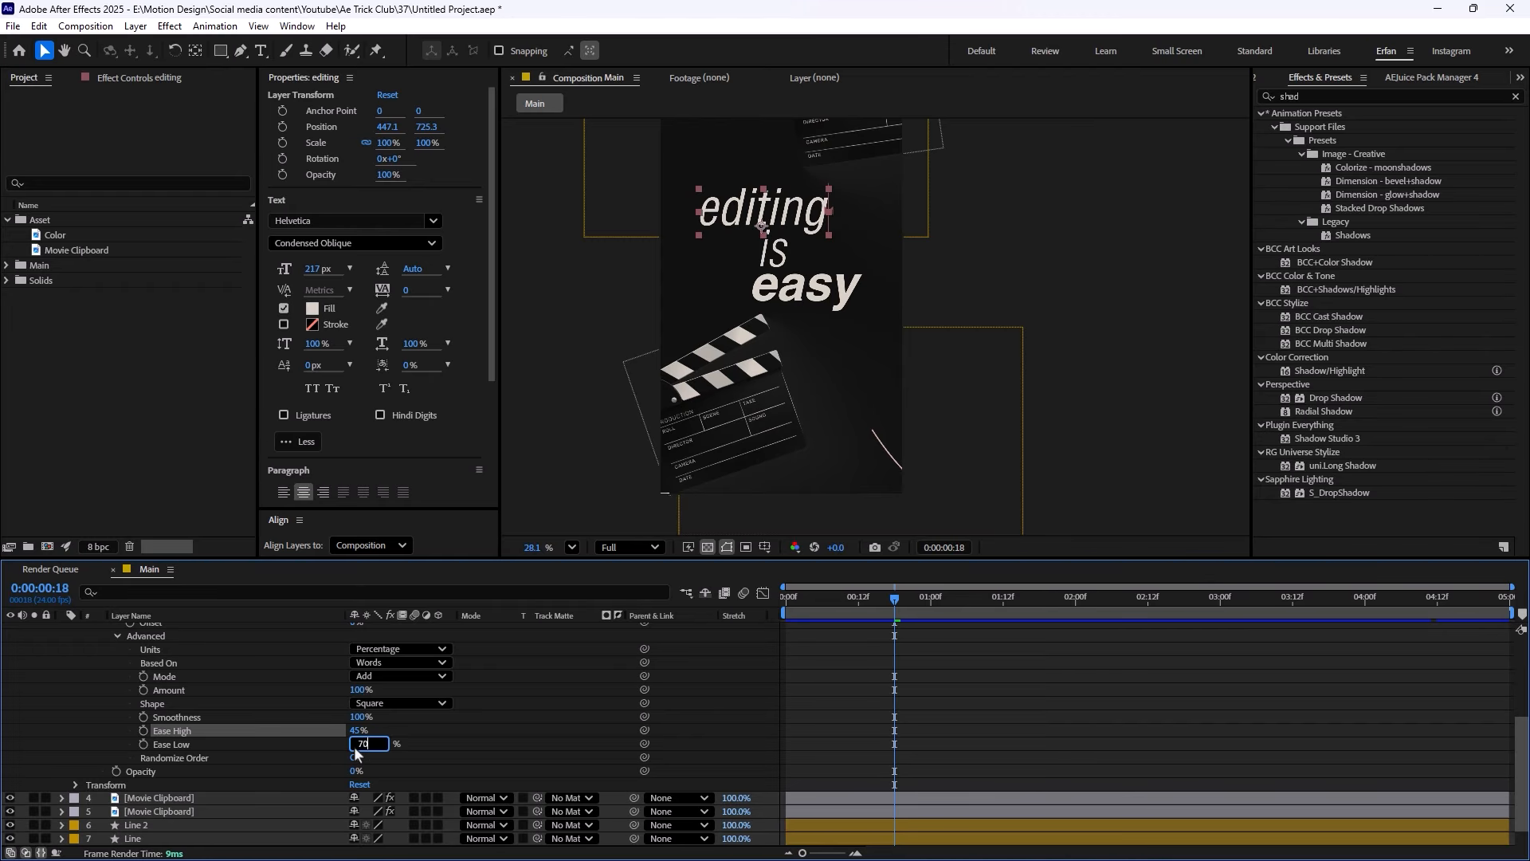
pyautogui.click(725, 778)
pyautogui.press('Home')
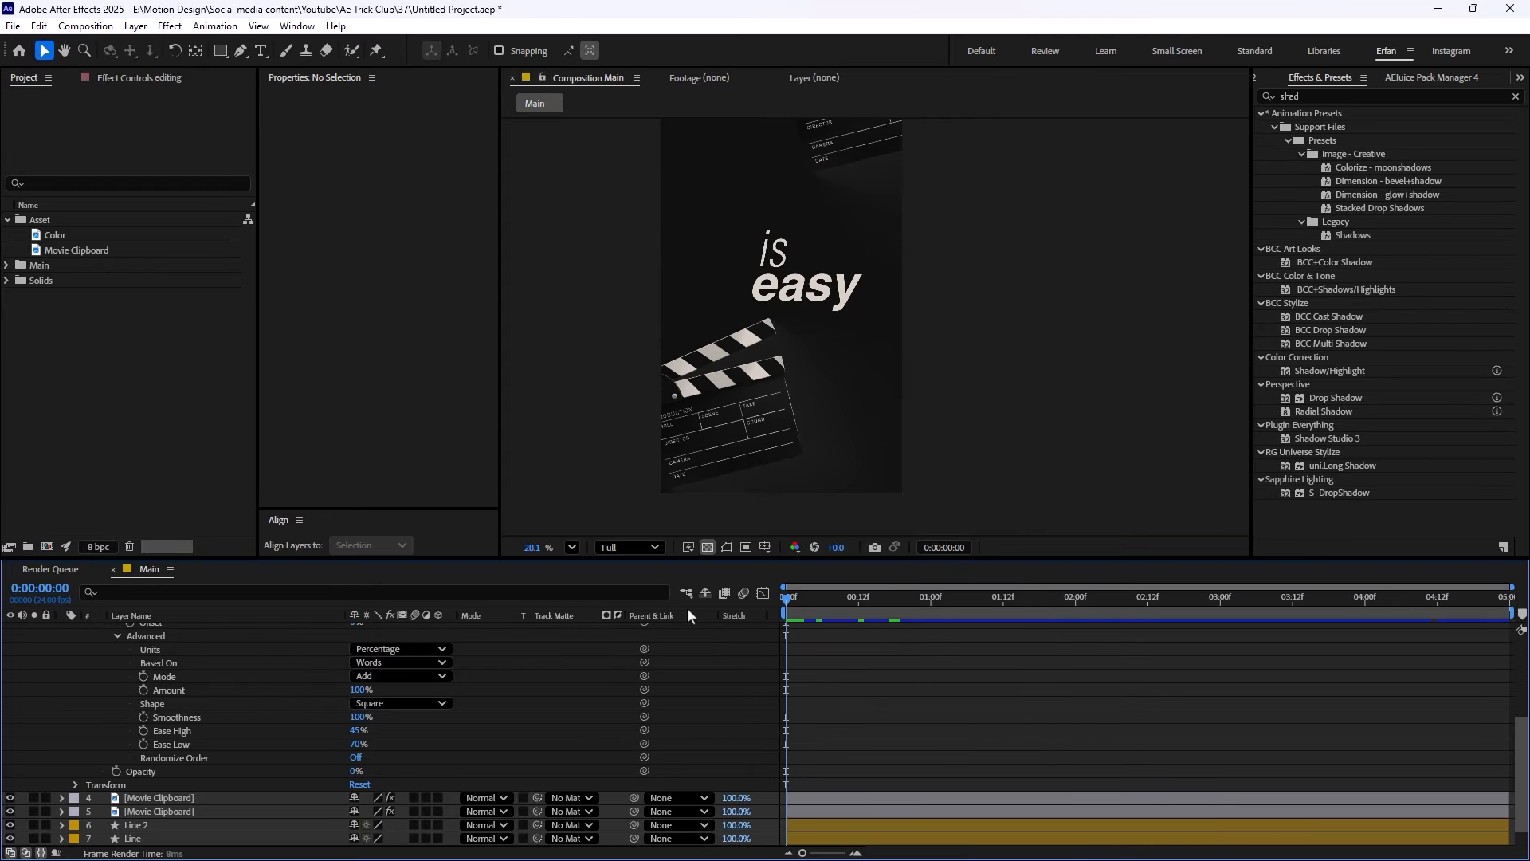
pyautogui.press('space')
pyautogui.click(927, 594)
pyautogui.moveTo(931, 625); pyautogui.dragTo(851, 599)
# Add a Position property to the editing layer's text animator and set its vertical offset to 100
pyautogui.scroll(3, 262, 725)
pyautogui.scroll(2, 408, 731)
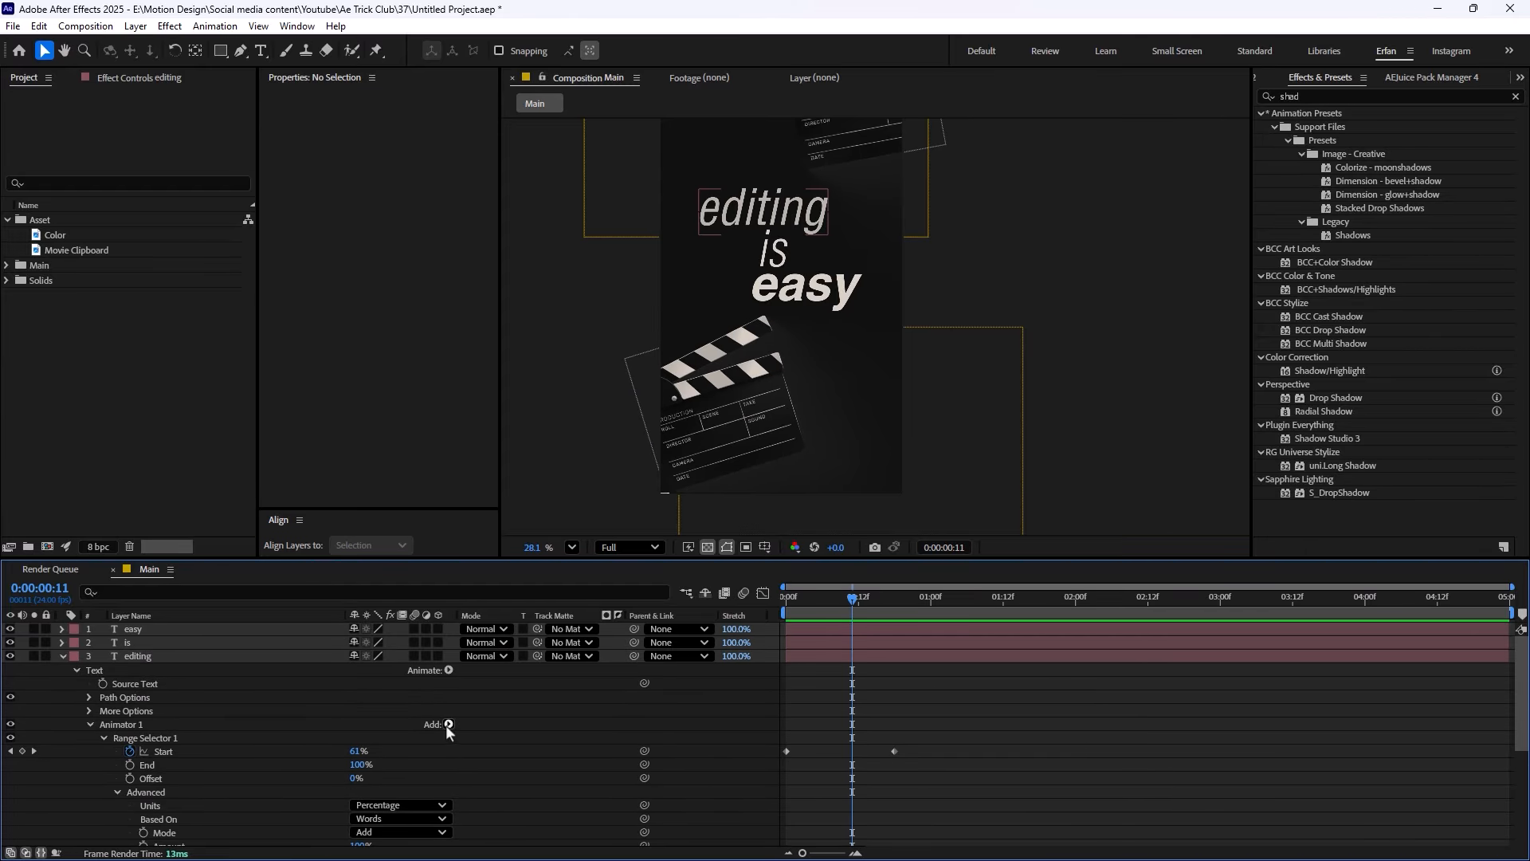
pyautogui.click(447, 723)
pyautogui.moveTo(494, 730)
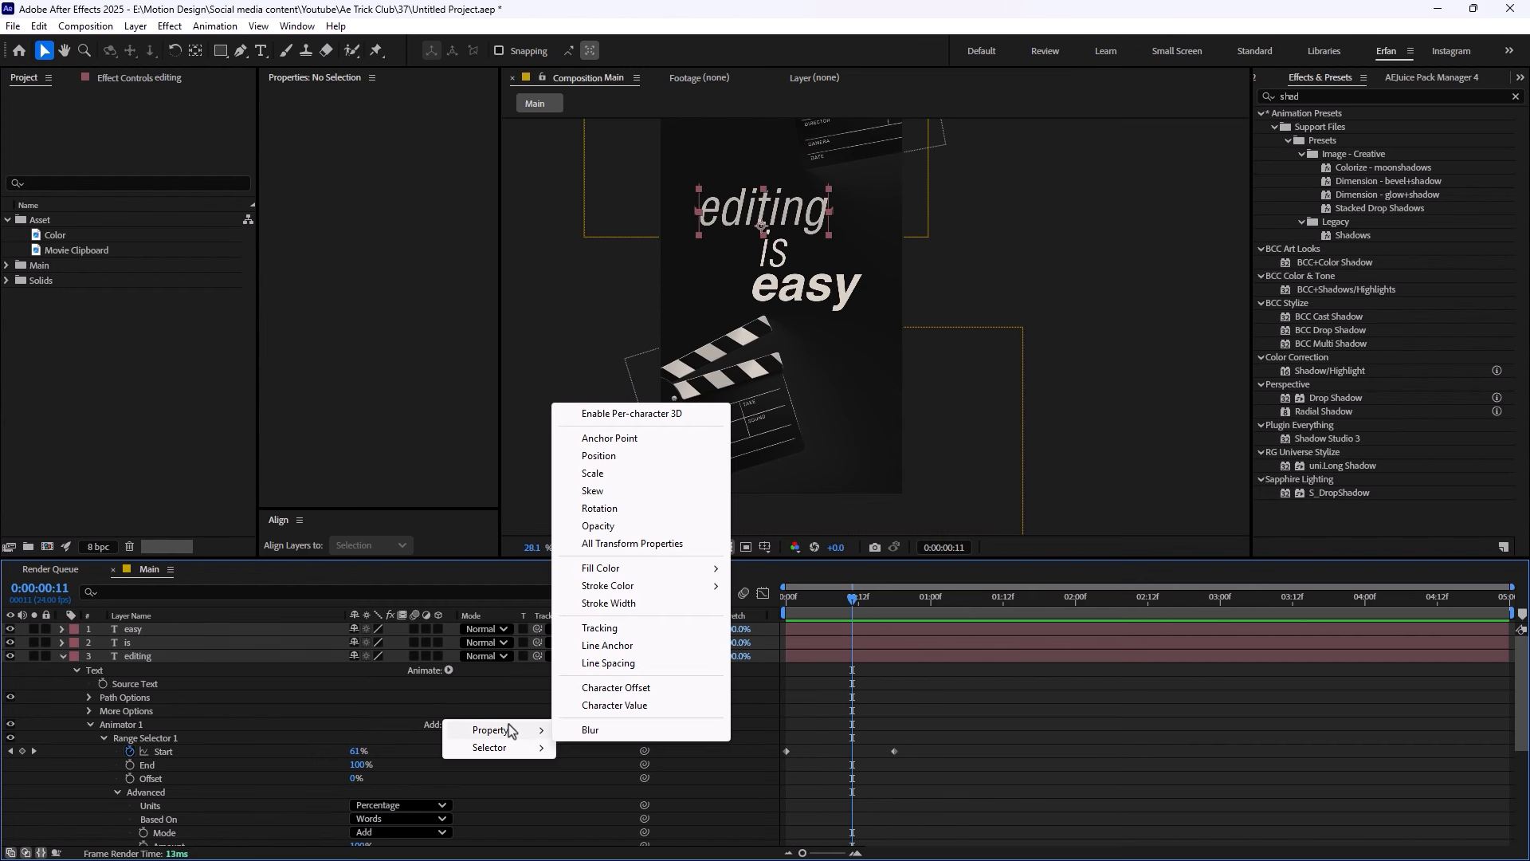
pyautogui.click(630, 457)
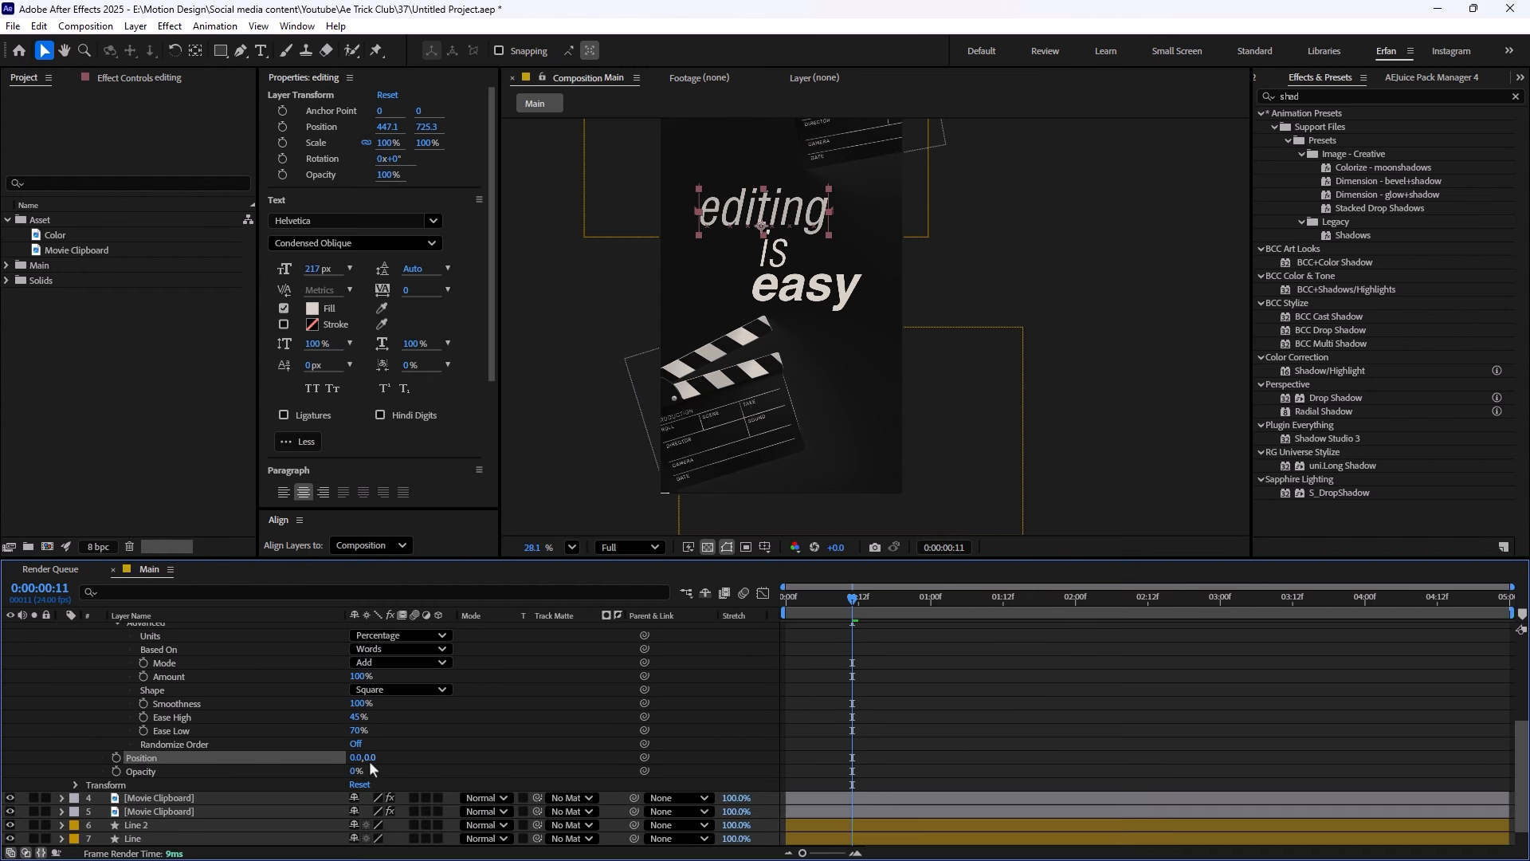
pyautogui.moveTo(370, 760)
pyautogui.mouseDown()
pyautogui.moveTo(632, 748)
pyautogui.moveTo(378, 754)
pyautogui.mouseUp()
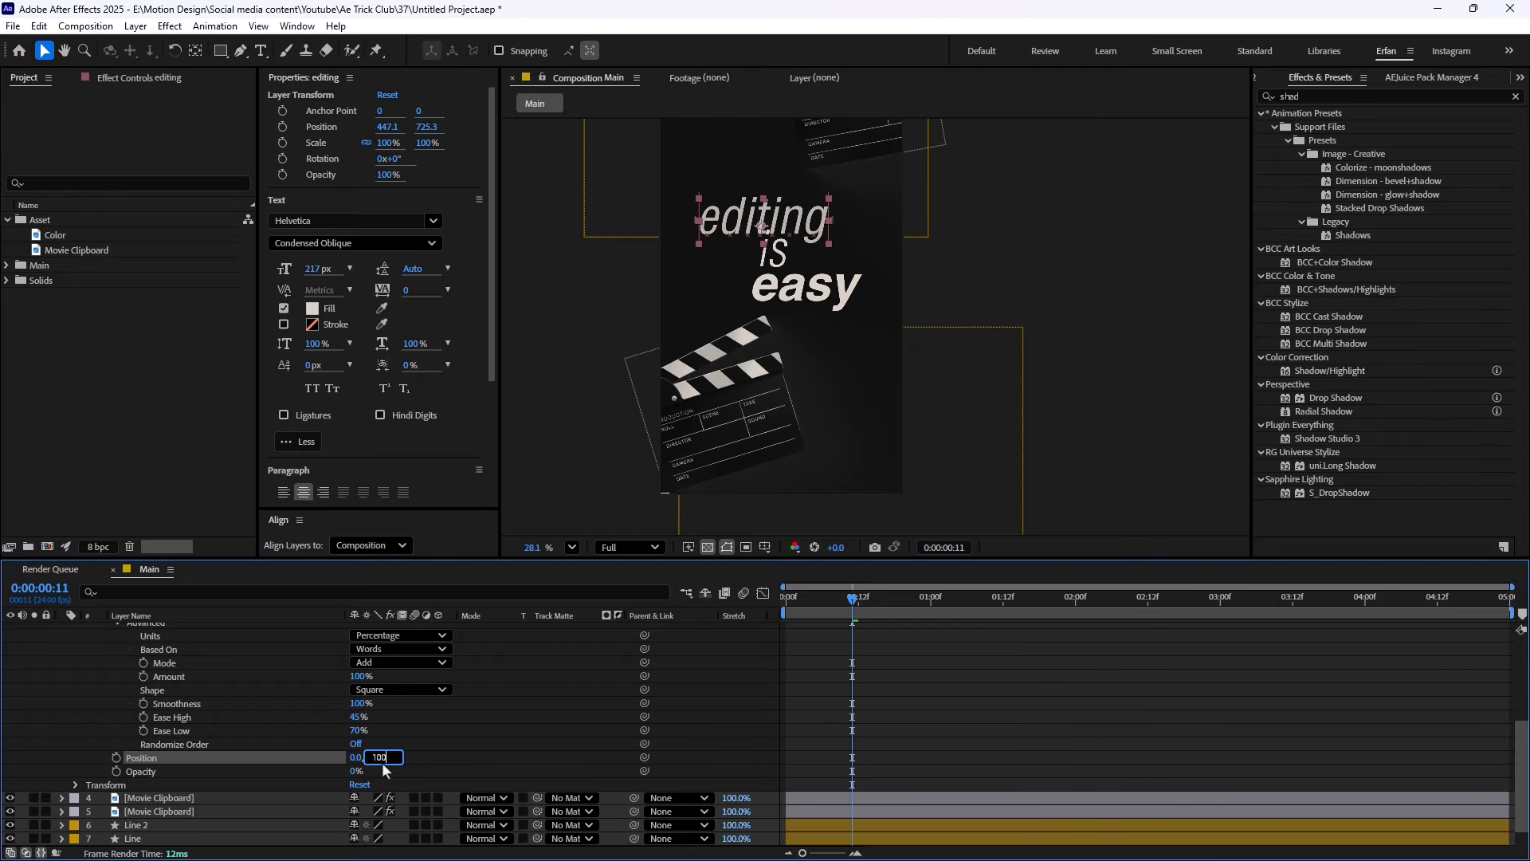
pyautogui.write('100')
pyautogui.press('Return')
# Check the text's upward motion and set the animator's vertical Position offset to 60
pyautogui.click(829, 602)
pyautogui.moveTo(829, 602); pyautogui.dragTo(873, 609)
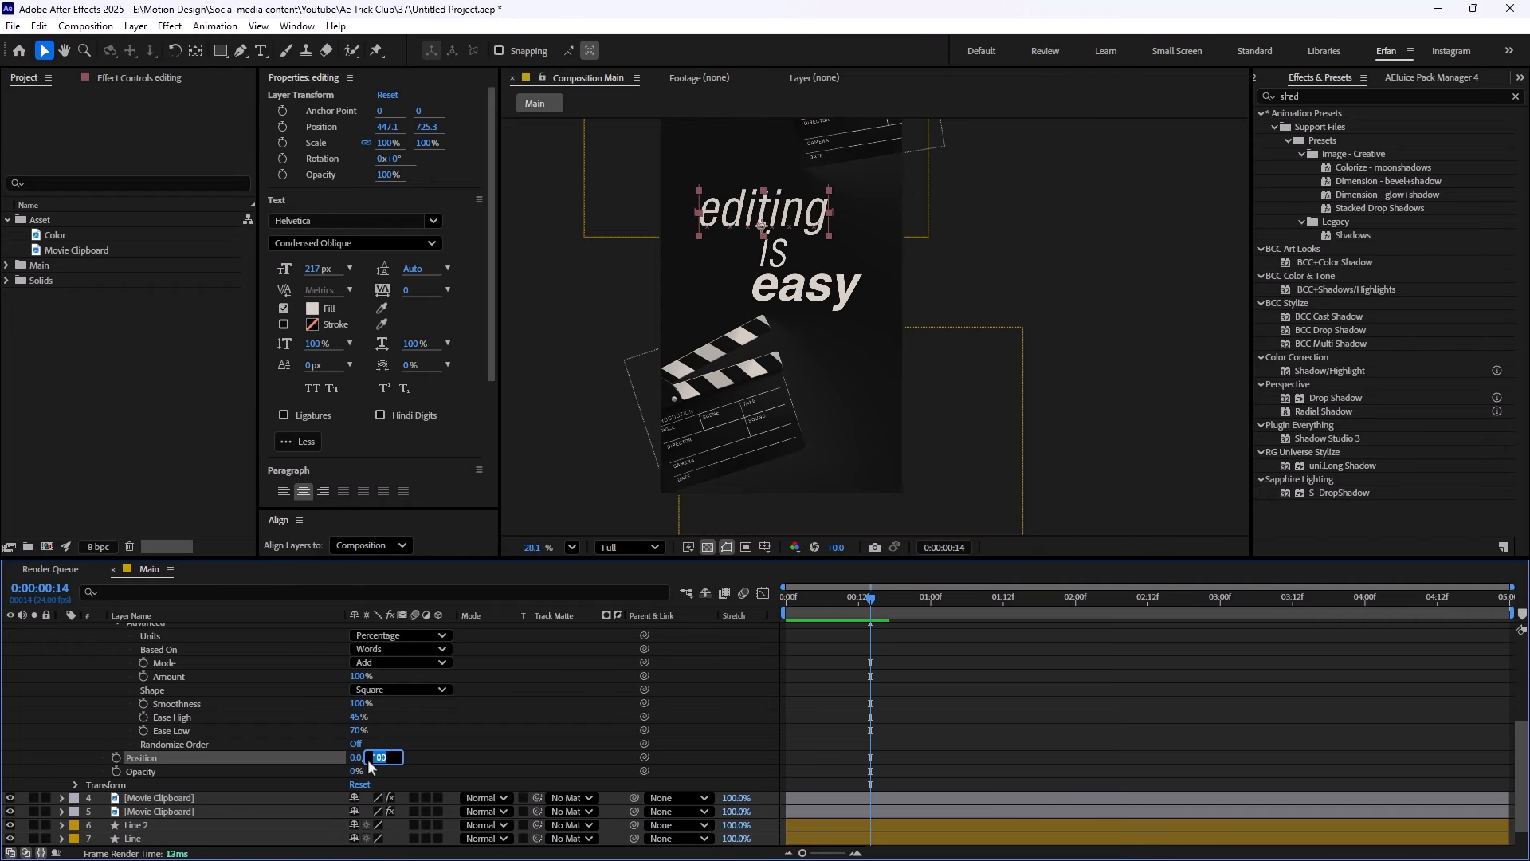
pyautogui.write('60')
pyautogui.press('Return')
# Copy Animator 1 from the editing layer and paste it onto the is layer at 0:00:00:10, showing only keyframed properties
pyautogui.scroll(3, 175, 676)
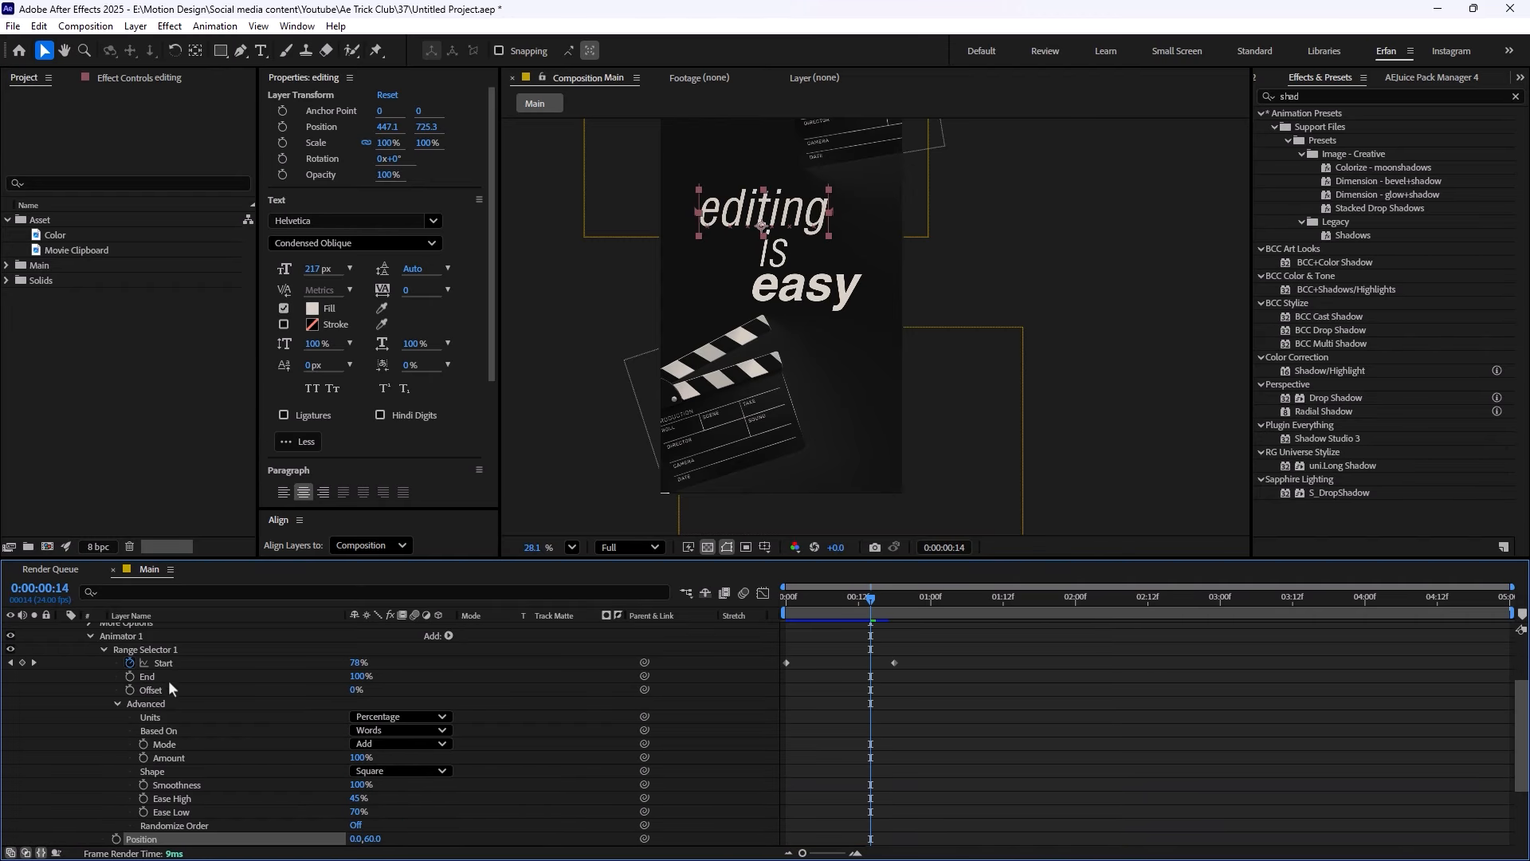
pyautogui.scroll(3, 139, 674)
pyautogui.click(129, 673)
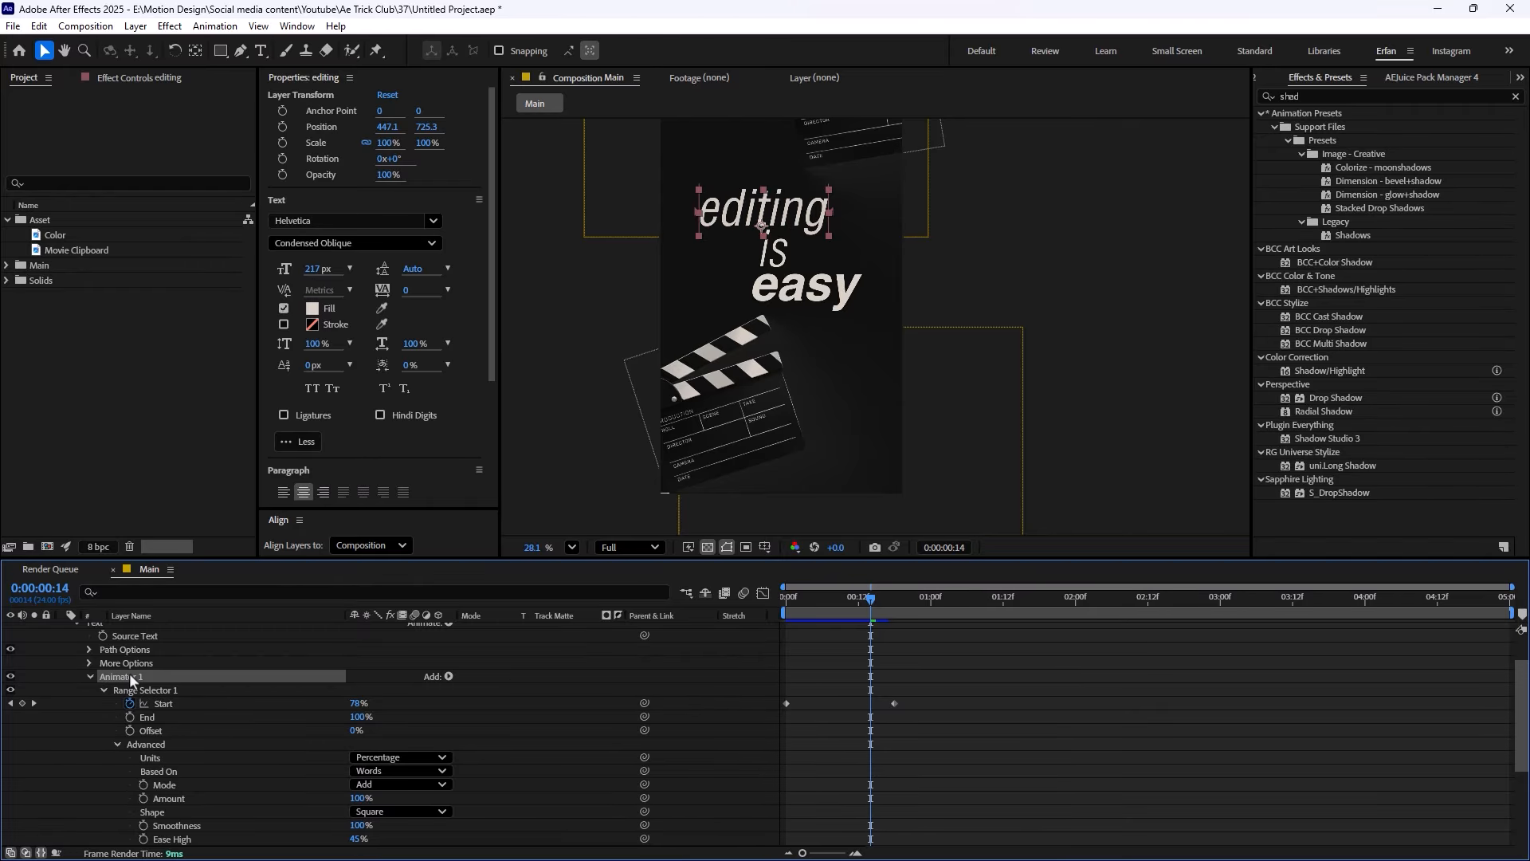
pyautogui.scroll(3, 130, 672)
pyautogui.click(146, 658)
pyautogui.press('u')
pyautogui.moveTo(851, 610); pyautogui.dragTo(844, 615)
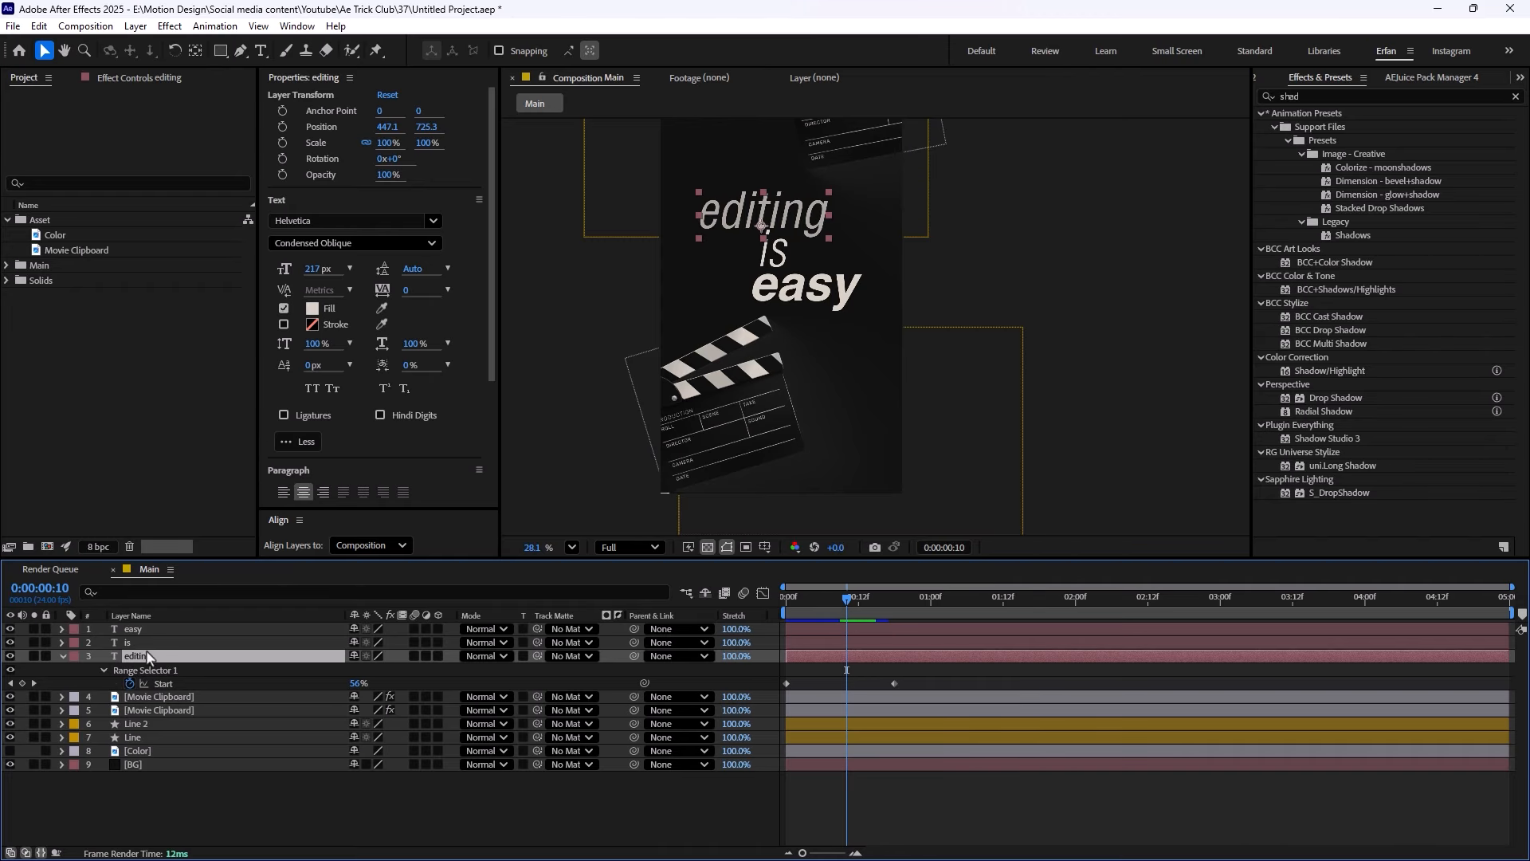
pyautogui.click(145, 646)
pyautogui.hotkey('ctrl', 'v')
pyautogui.press('u')
# Paste the copied text animator onto the easy layer at 0:00:00:20 and preview the staggered title from the first frame
pyautogui.click(852, 596)
pyautogui.moveTo(865, 616); pyautogui.dragTo(907, 639)
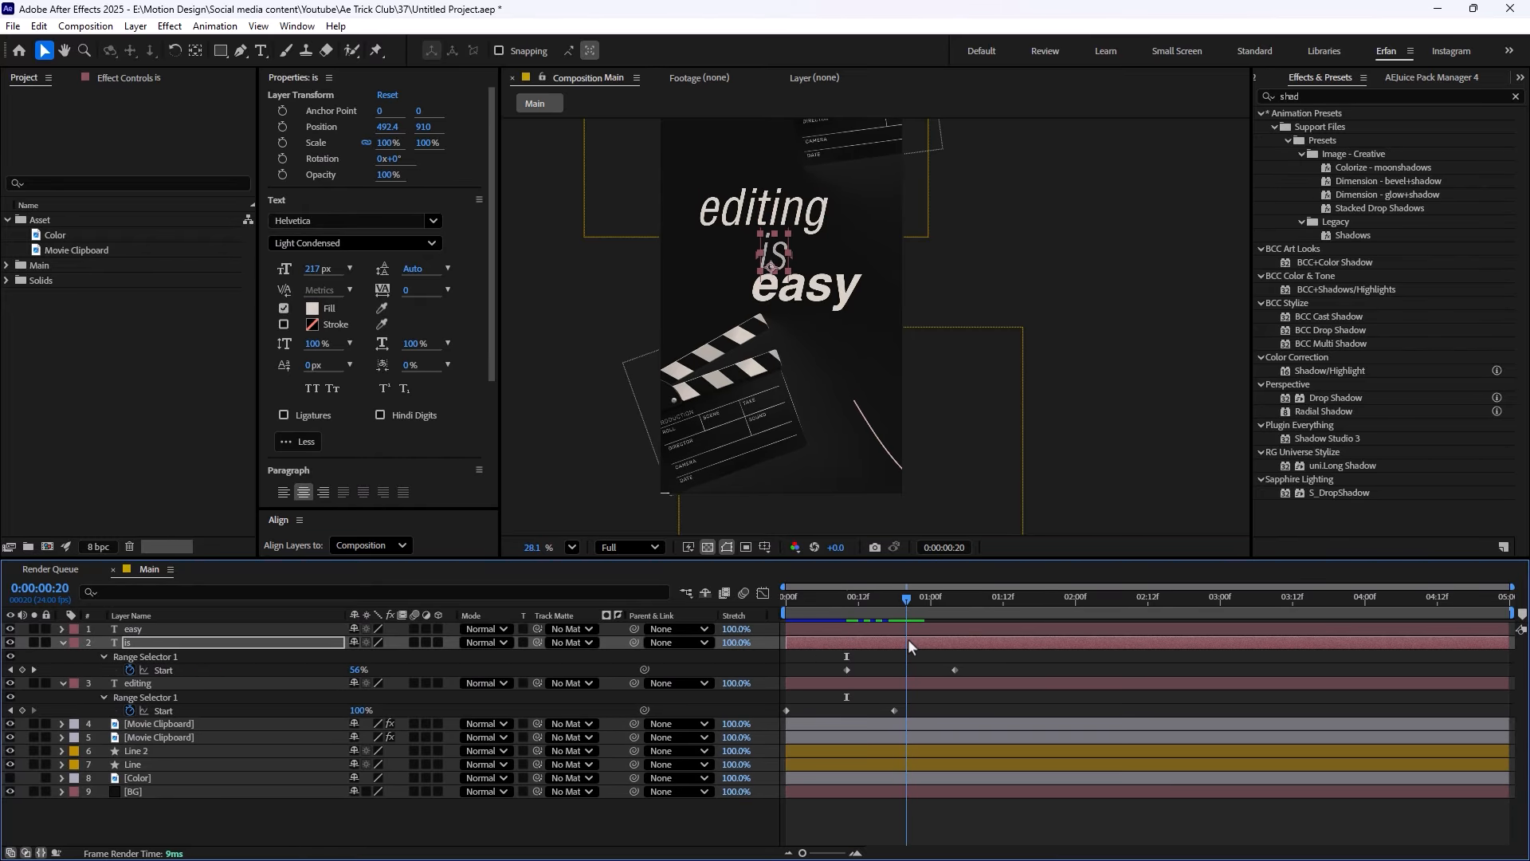
pyautogui.click(132, 629)
pyautogui.hotkey('ctrl', 'v')
pyautogui.moveTo(888, 591); pyautogui.dragTo(877, 596)
pyautogui.press('Home')
pyautogui.press('space')
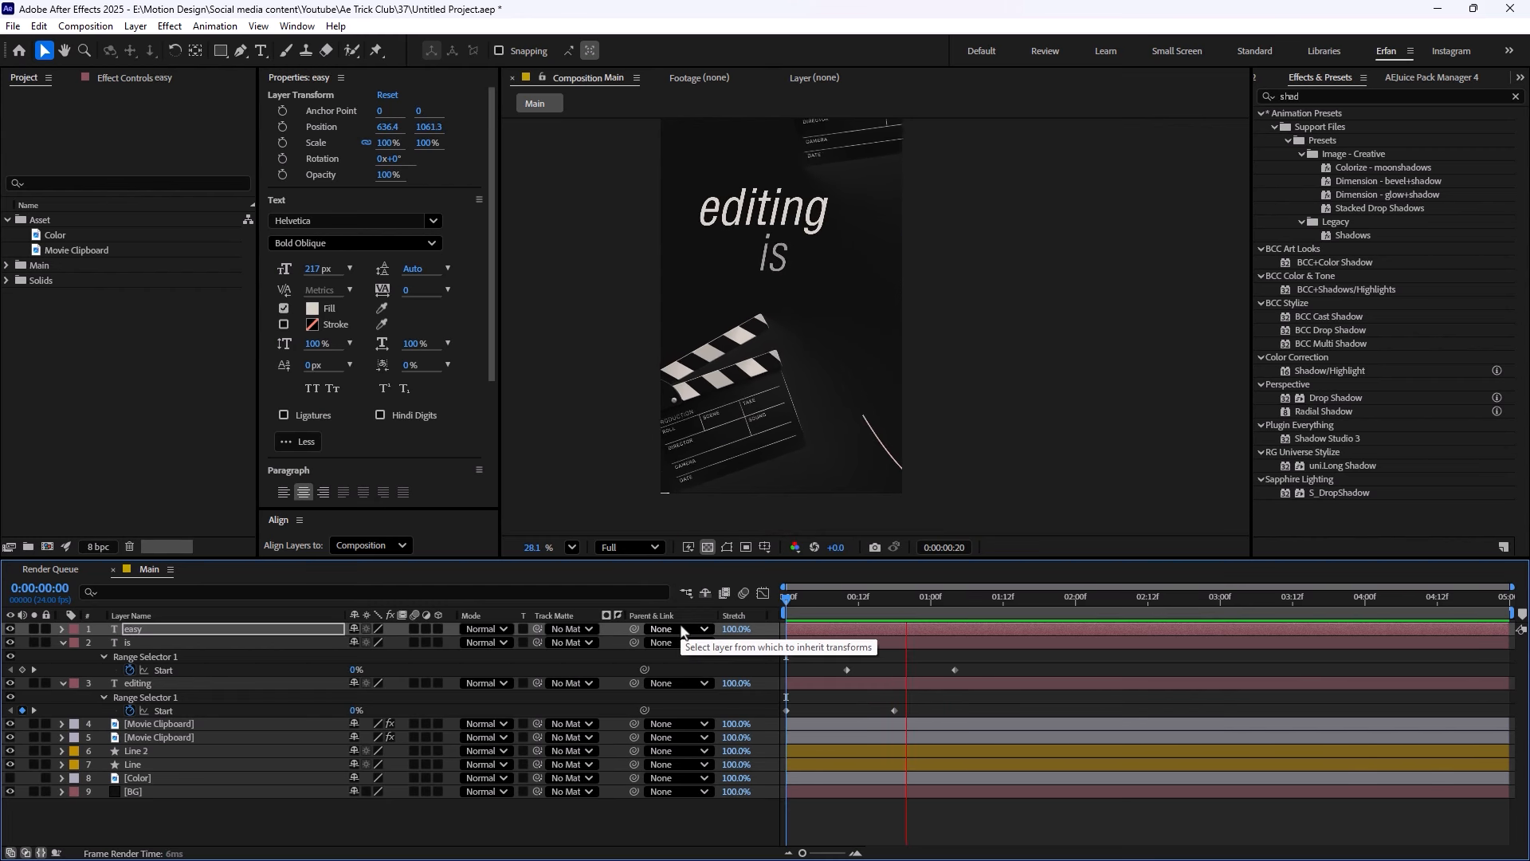
pyautogui.scroll(-2, 824, 362)
pyautogui.click(1037, 357)
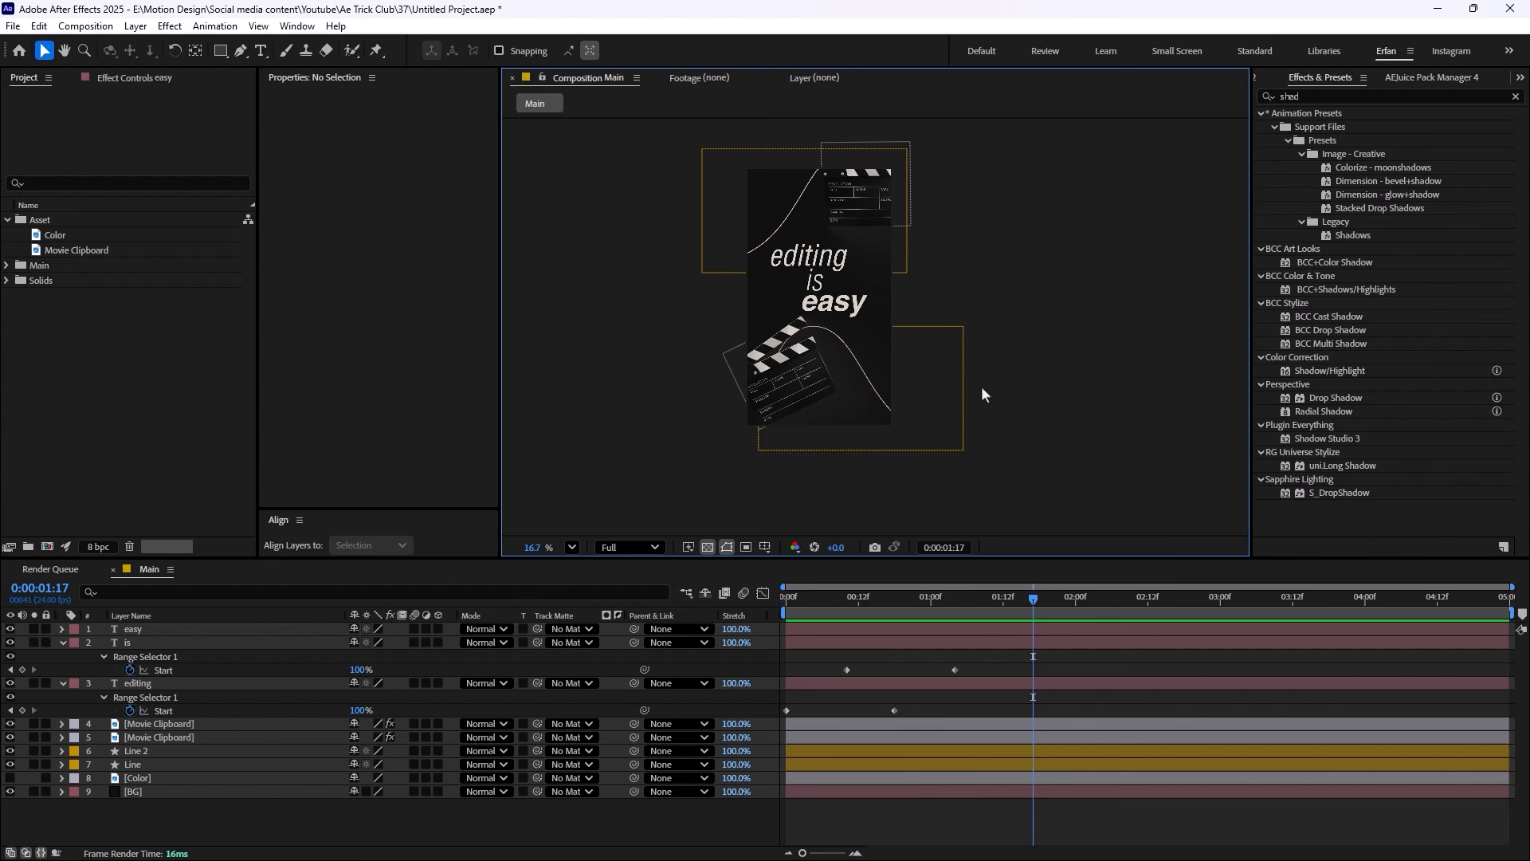
# Collapse the is and editing layers, and make all layers from easy down to Line 3D
pyautogui.click(62, 642)
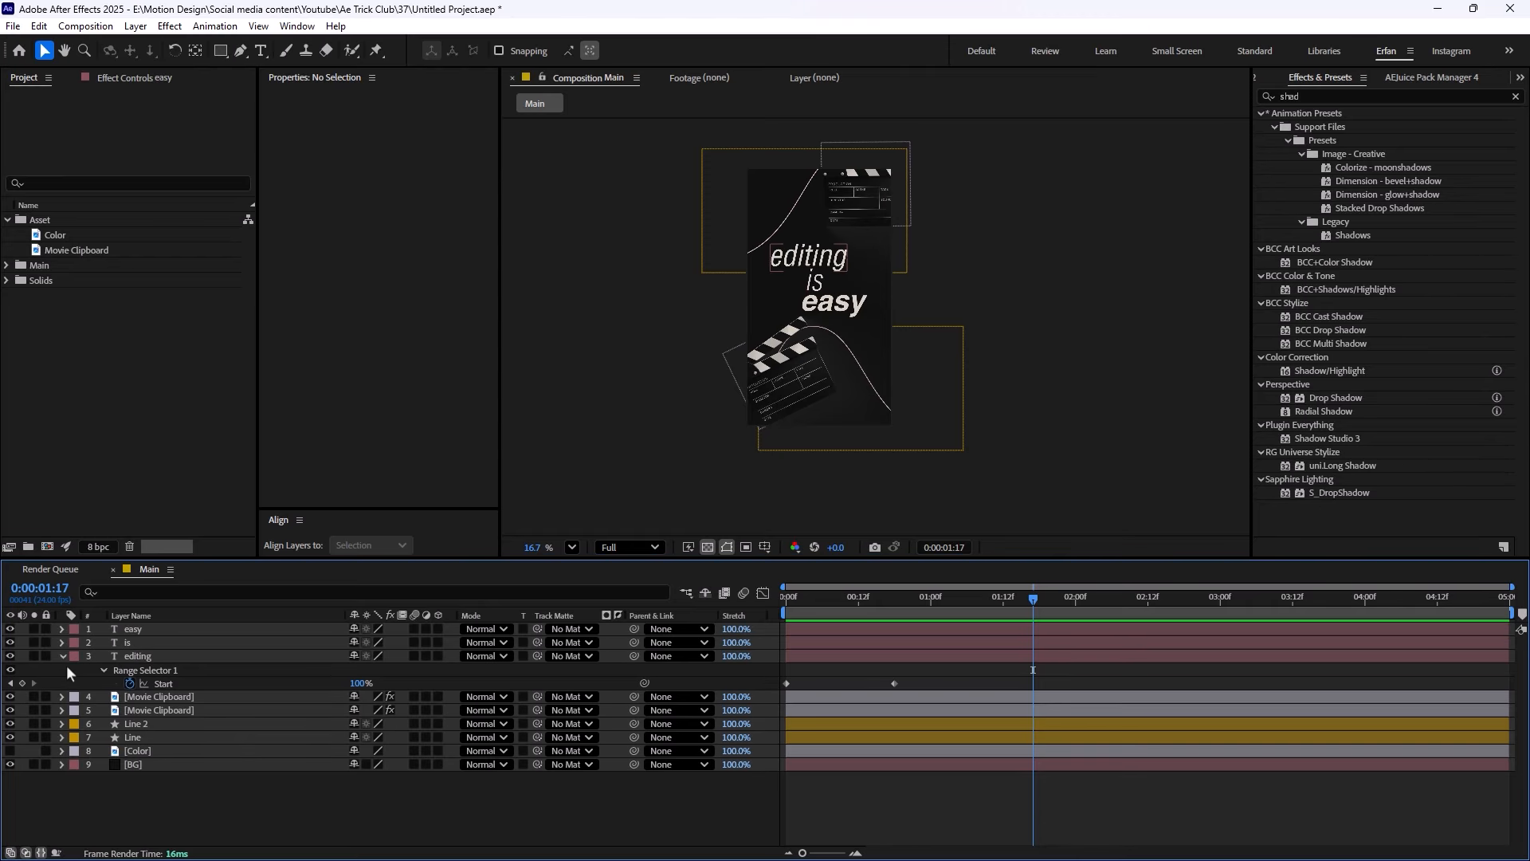
pyautogui.click(62, 656)
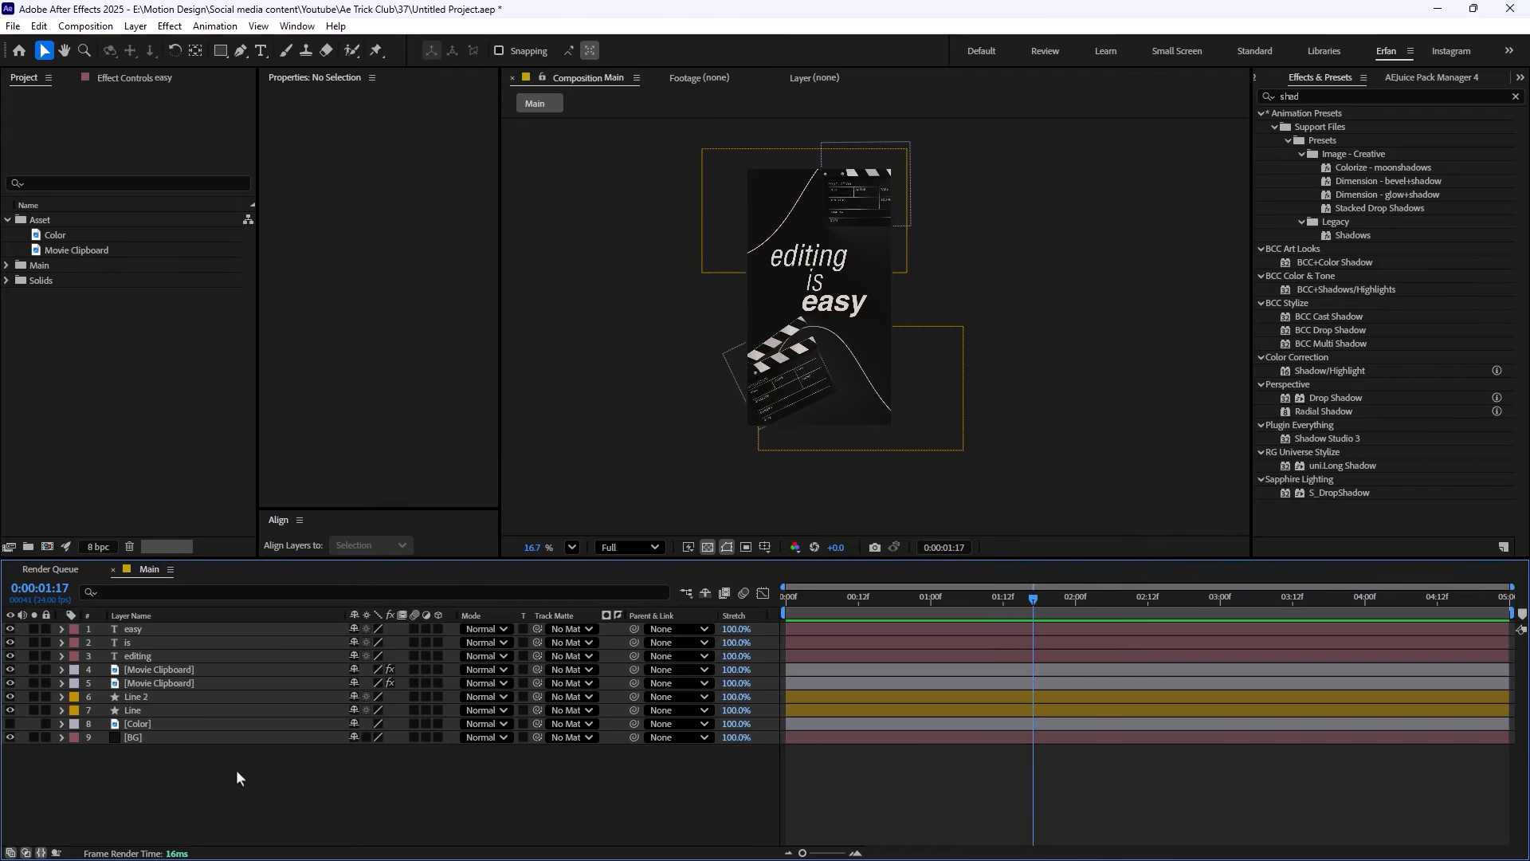
pyautogui.click(160, 707)
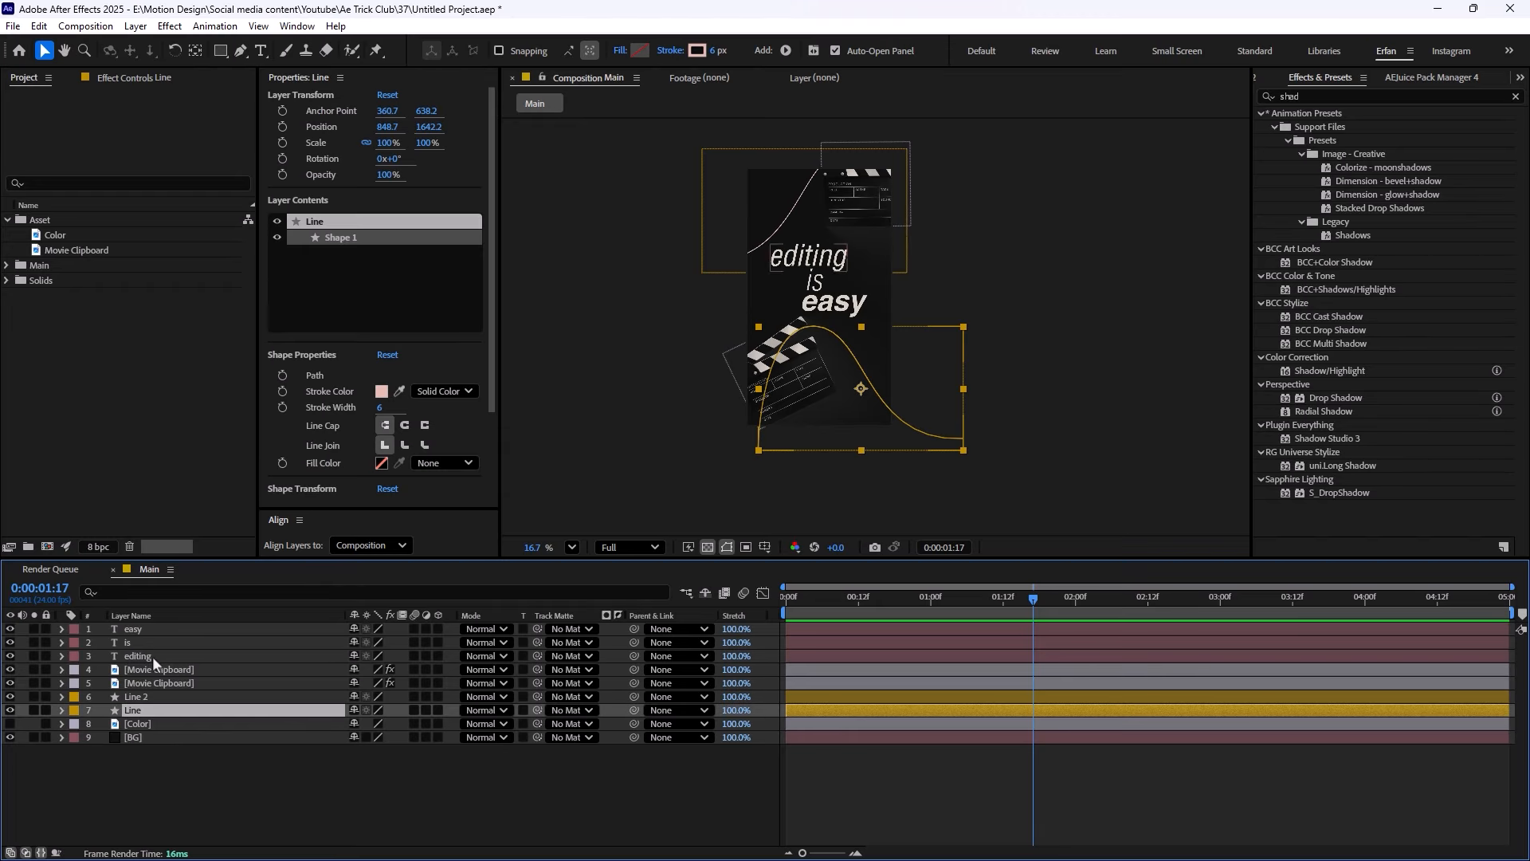
pyautogui.keyDown('shift'); pyautogui.click(153, 629); pyautogui.keyUp('shift')
pyautogui.click(437, 629)
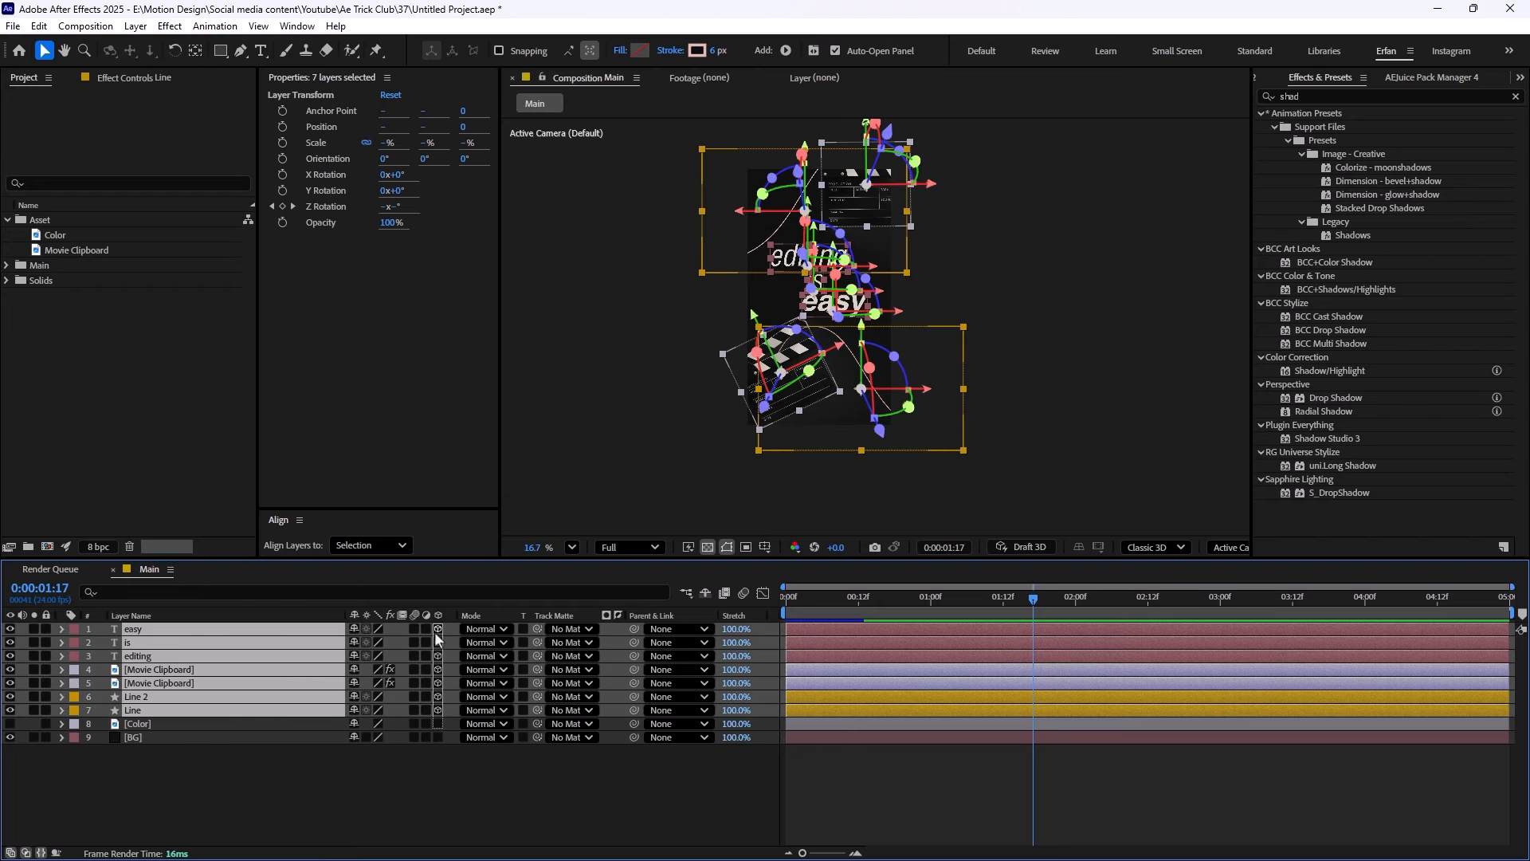
pyautogui.click(484, 755)
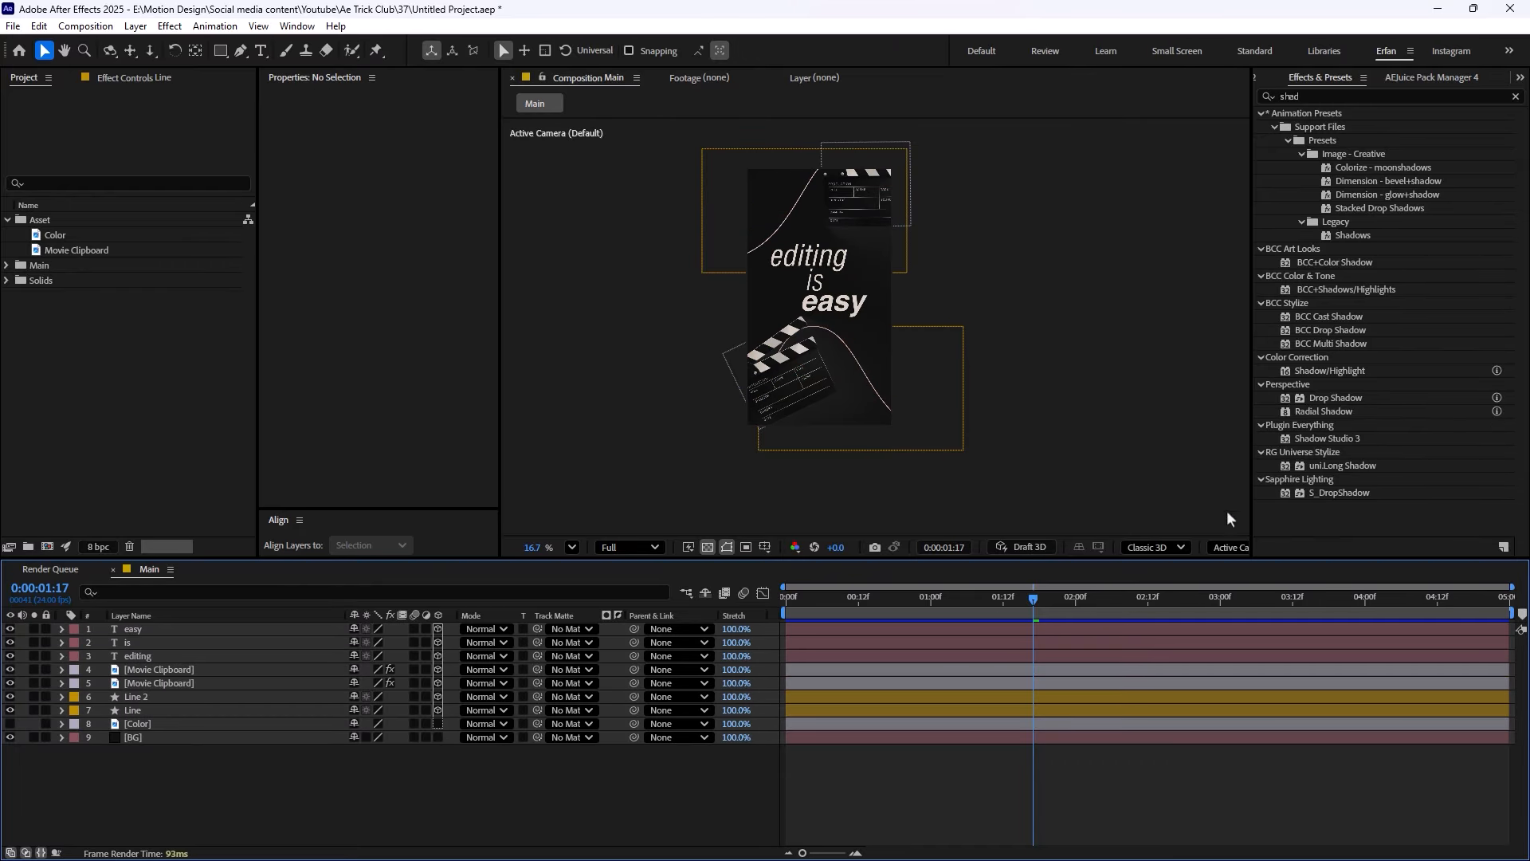
# Add a one-node 50mm camera named Camera 1 to the Main composition and create an orbit null for it
pyautogui.rightClick(423, 781)
pyautogui.moveTo(574, 594)
pyautogui.click(725, 666)
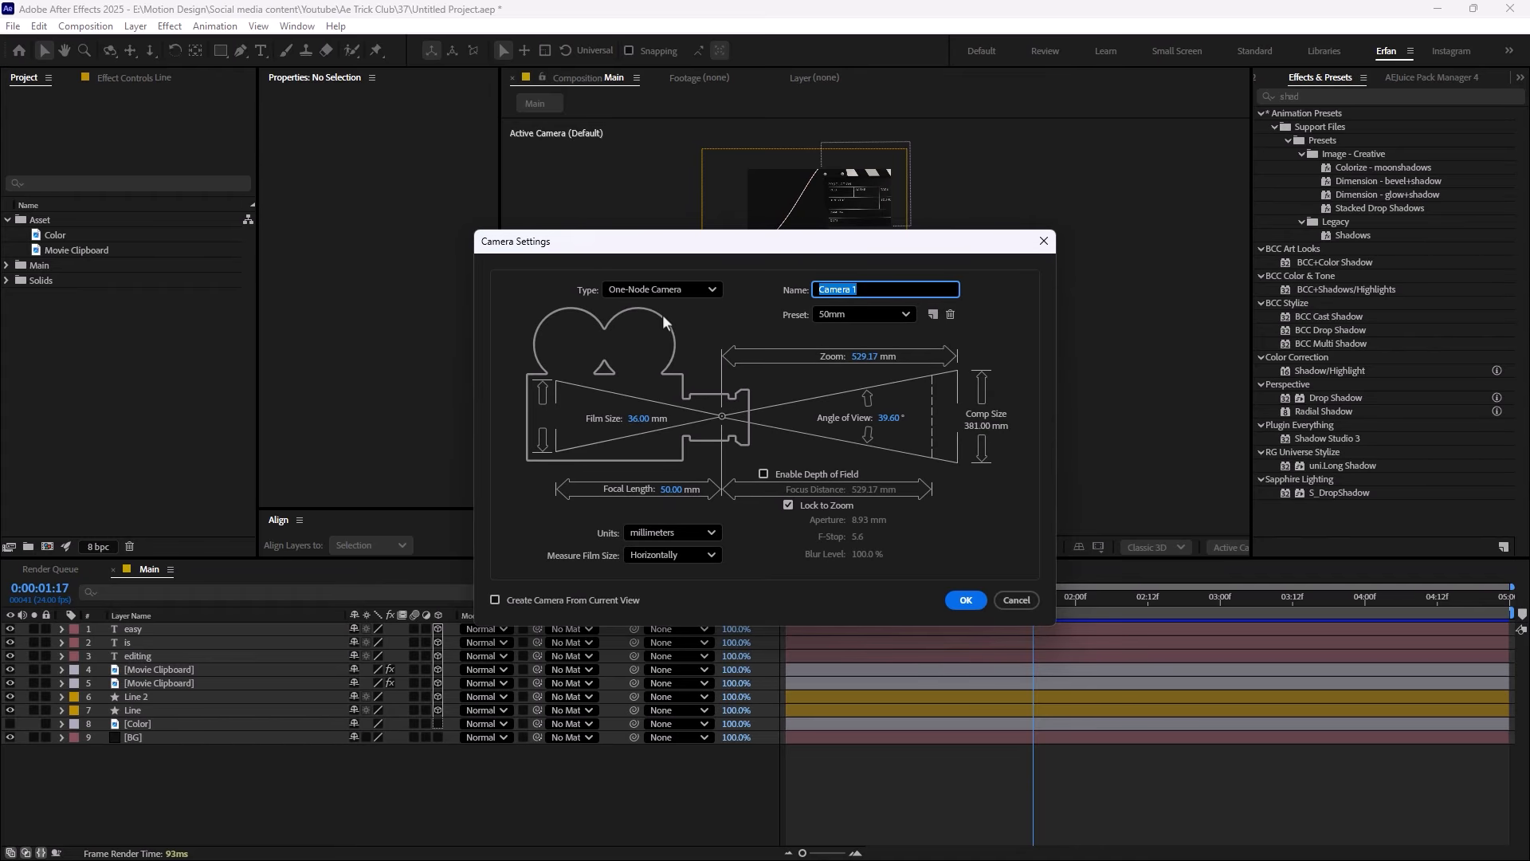
pyautogui.click(964, 600)
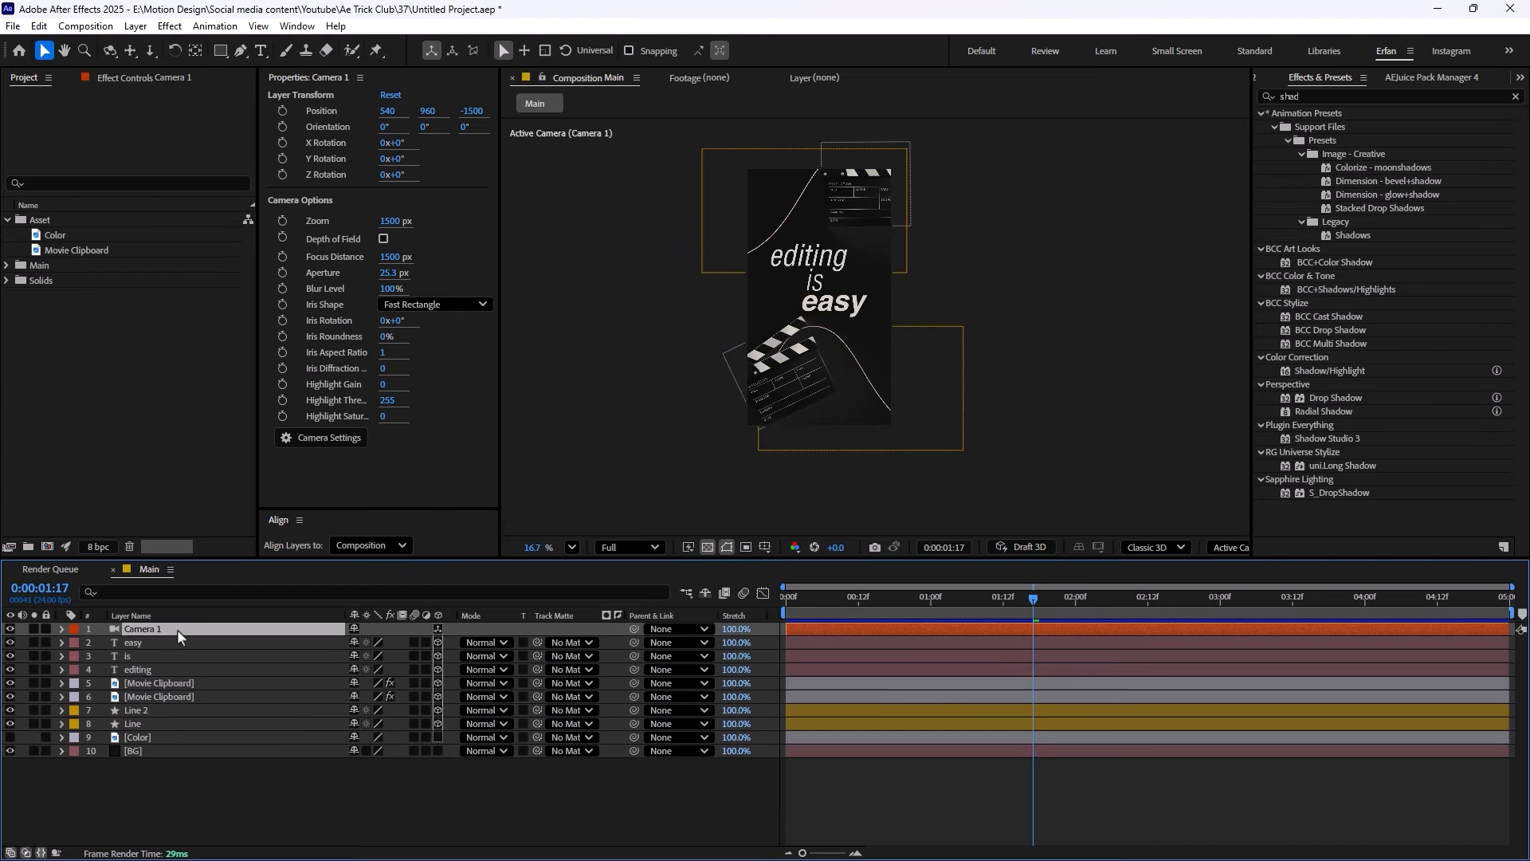
pyautogui.rightClick(177, 629)
pyautogui.moveTo(239, 506)
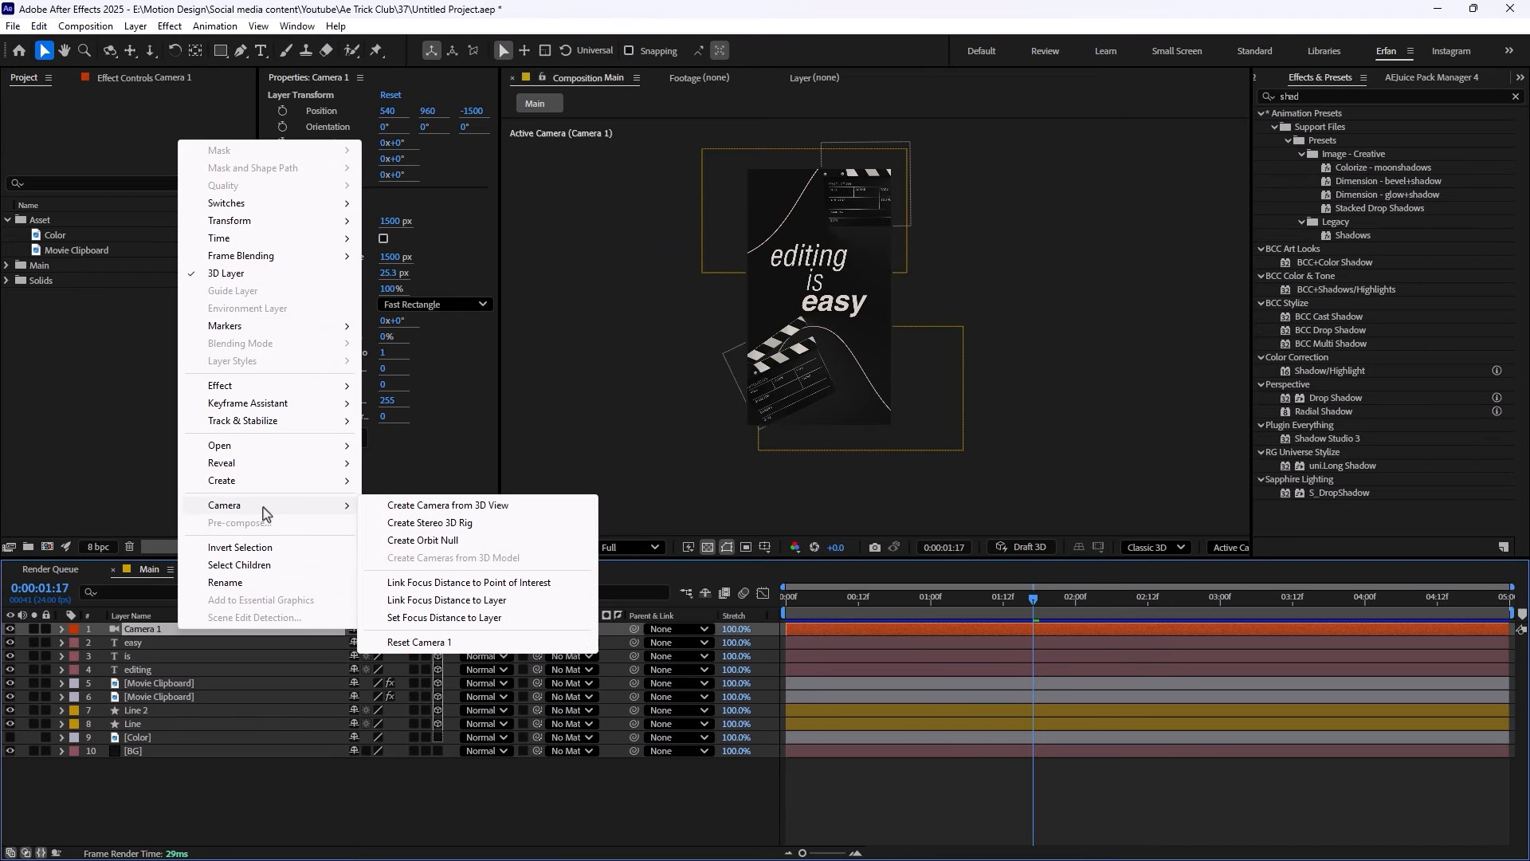
pyautogui.click(459, 543)
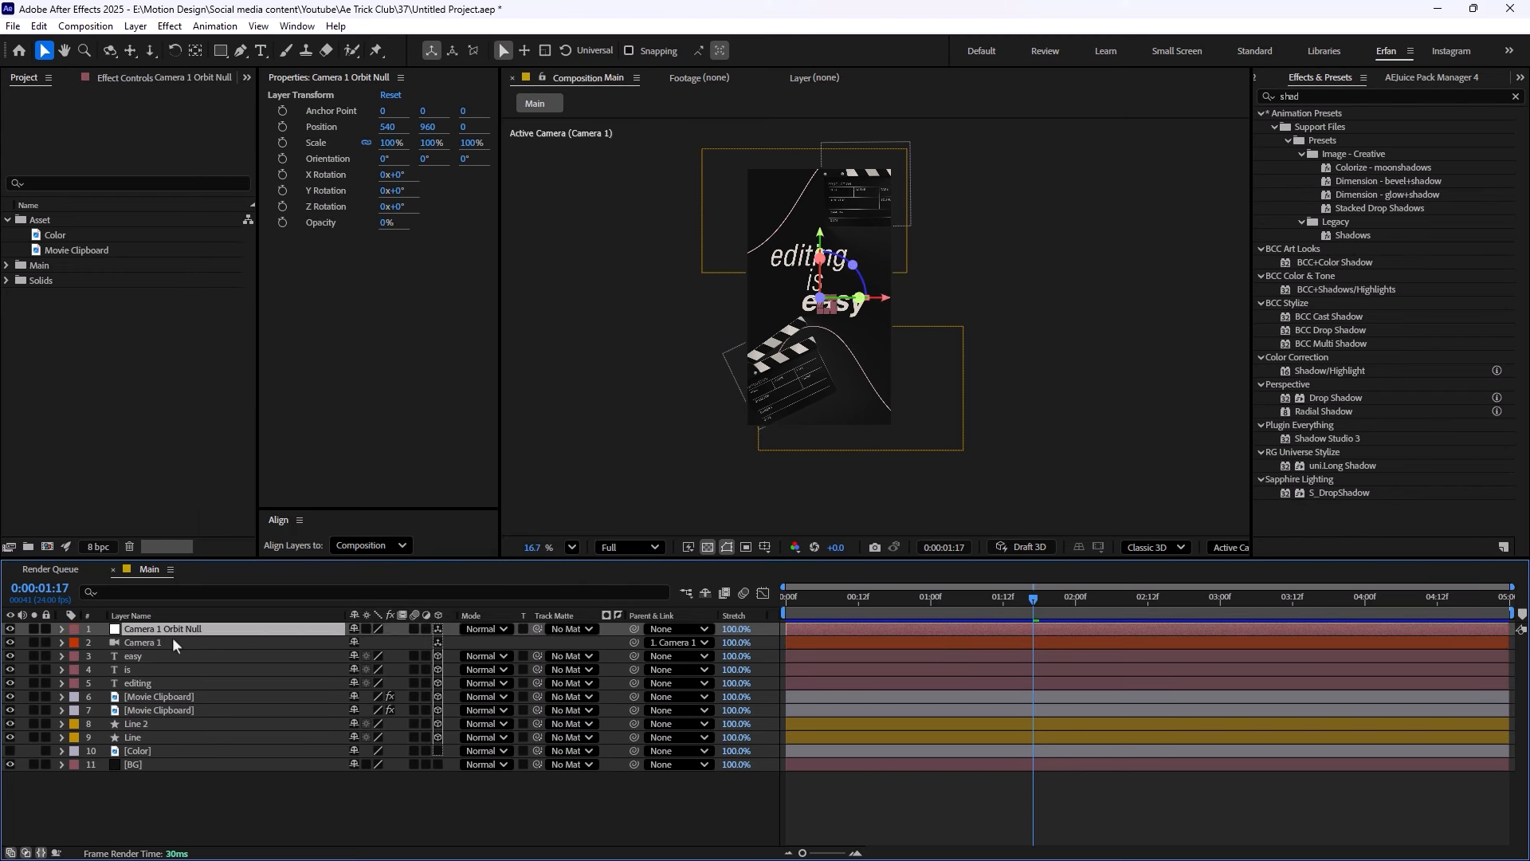
# Keyframe the orbit null's Position at the first frame and set its Z position to about 120 at 0:00:04:23
pyautogui.moveTo(1035, 605); pyautogui.dragTo(642, 634)
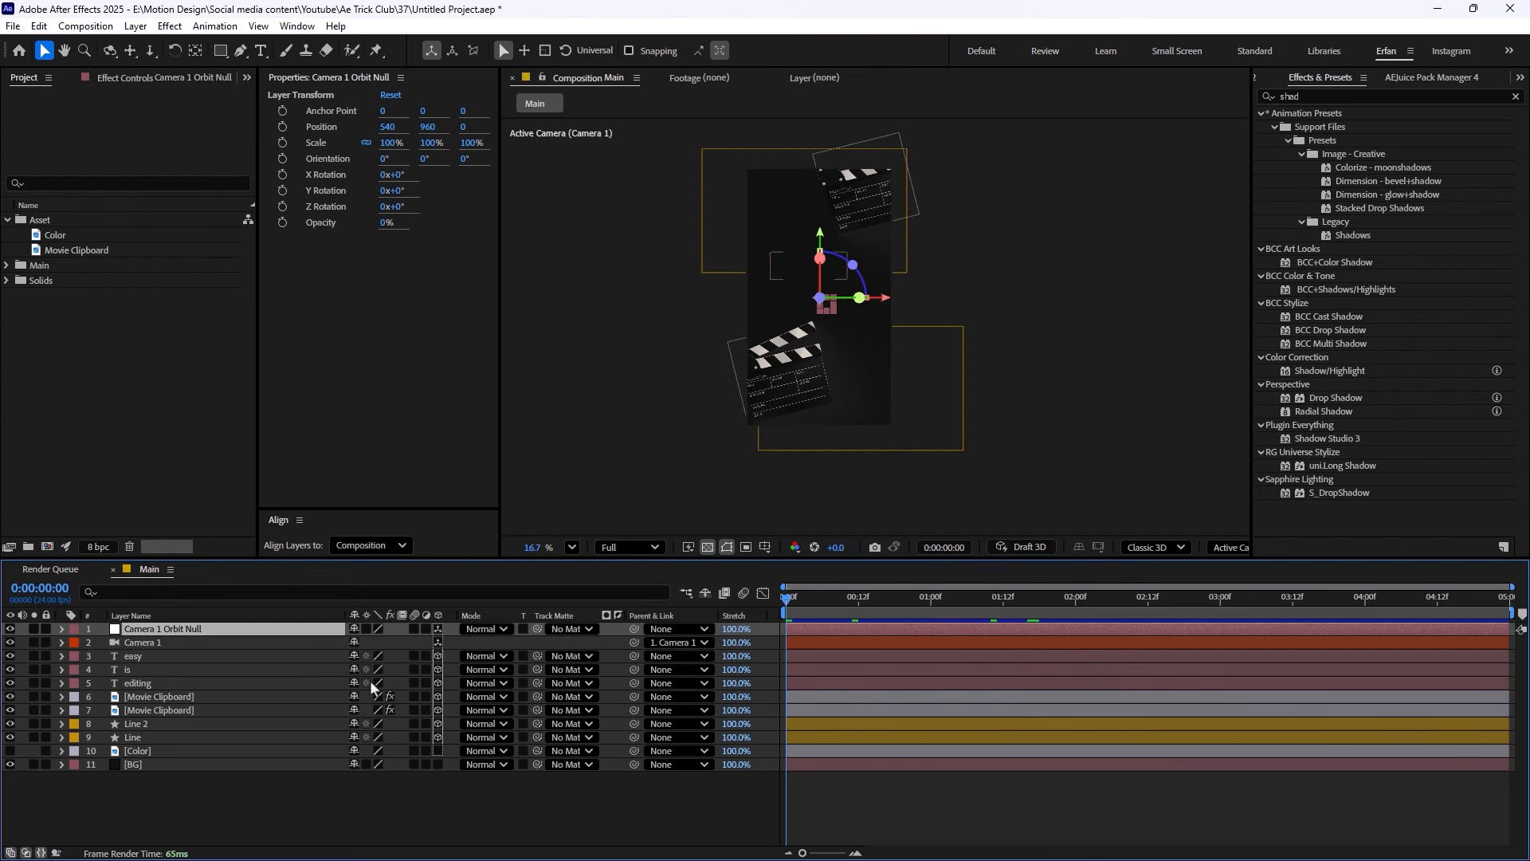
pyautogui.press('p')
pyautogui.click(103, 643)
pyautogui.moveTo(789, 605); pyautogui.dragTo(1514, 652)
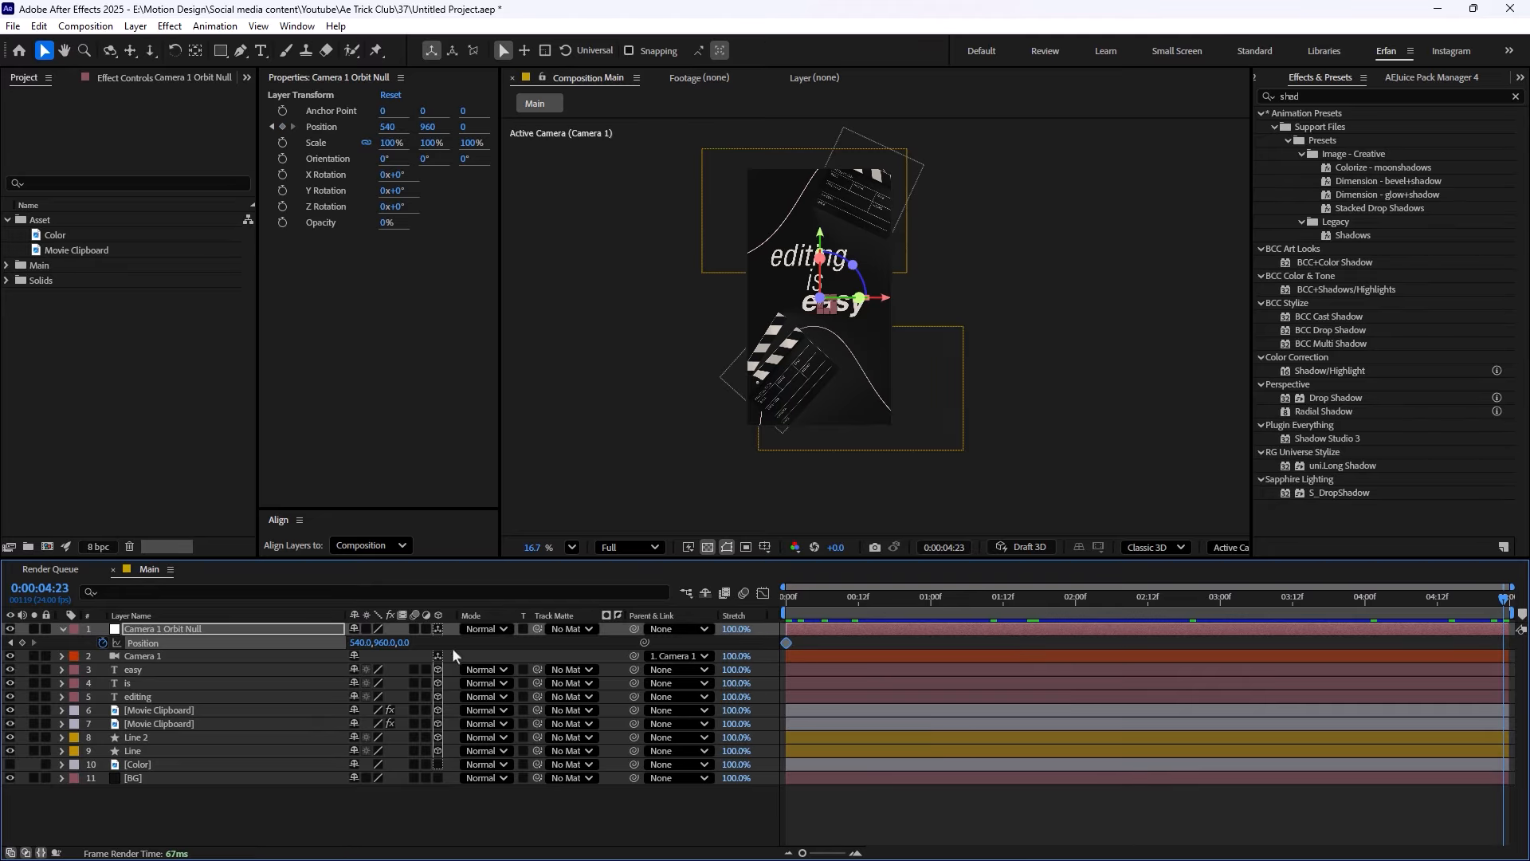
pyautogui.moveTo(407, 642); pyautogui.dragTo(494, 645)
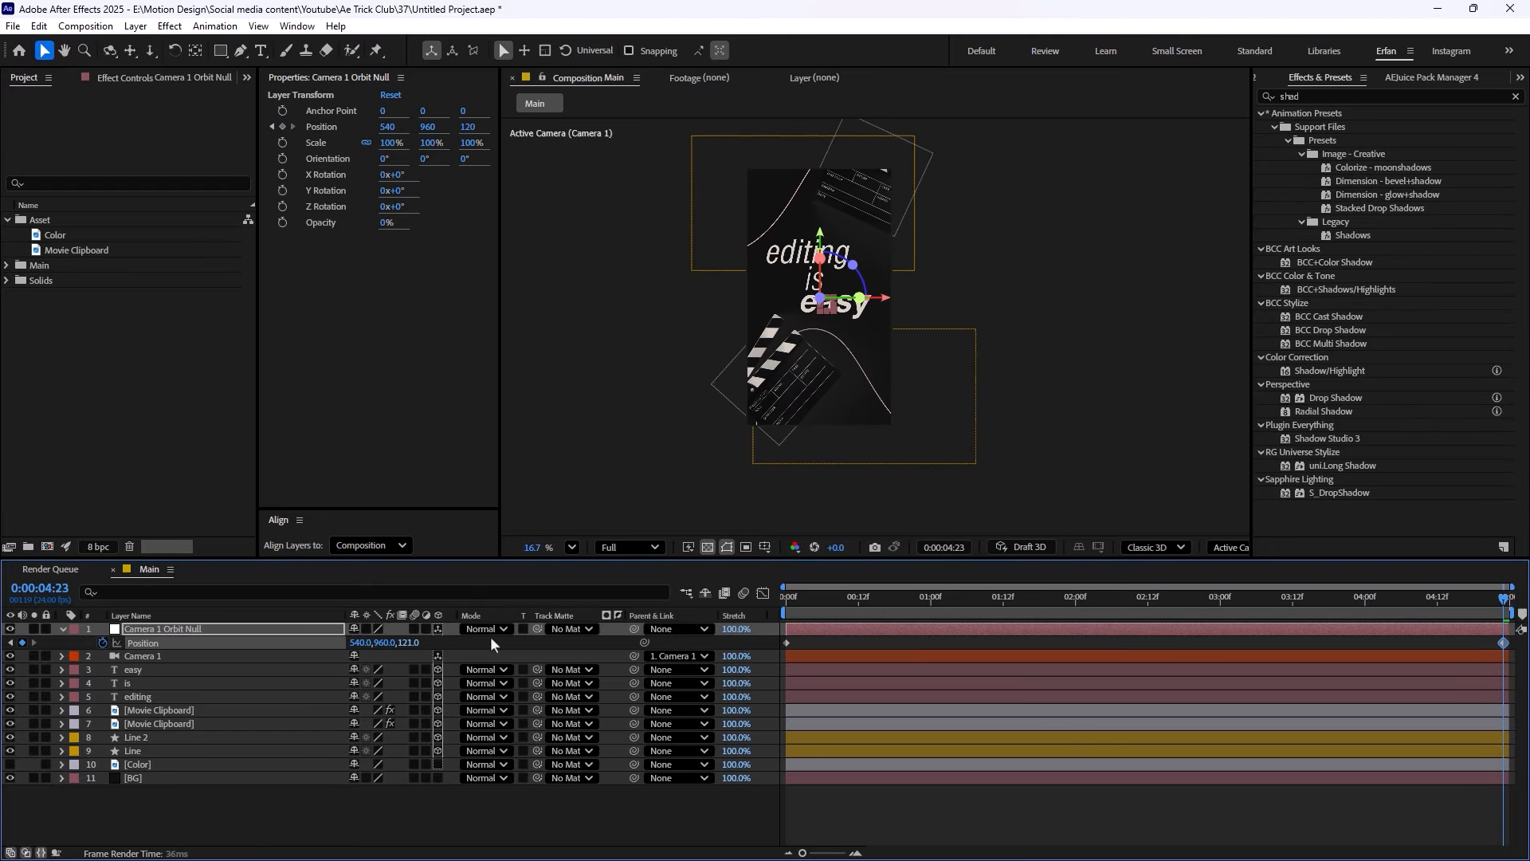
# Preview the camera move from the first frame and collapse the orbit null's properties
pyautogui.press('Home')
pyautogui.press('space')
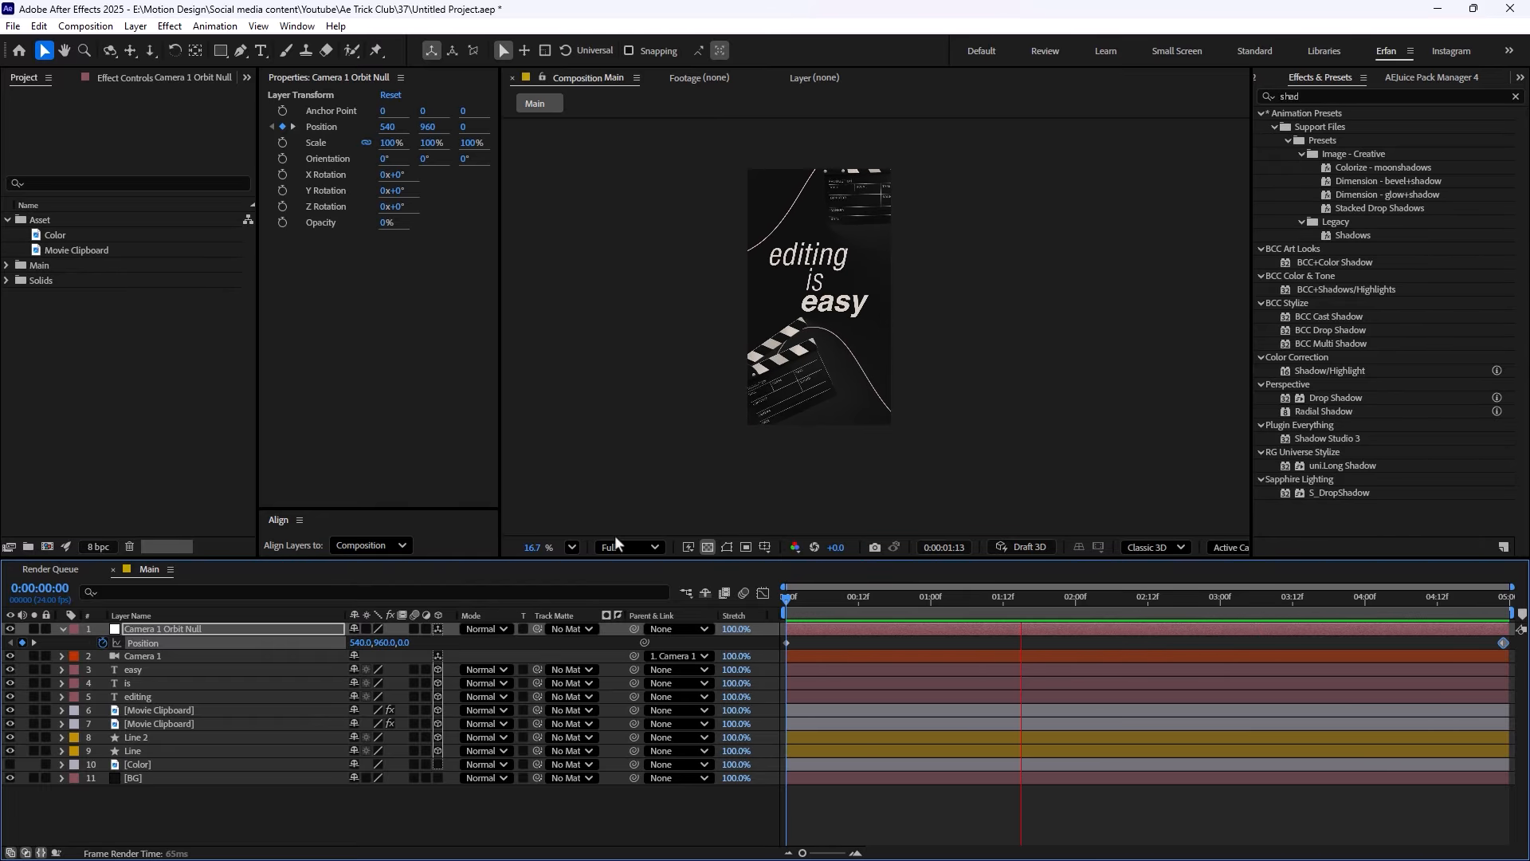
pyautogui.press('space')
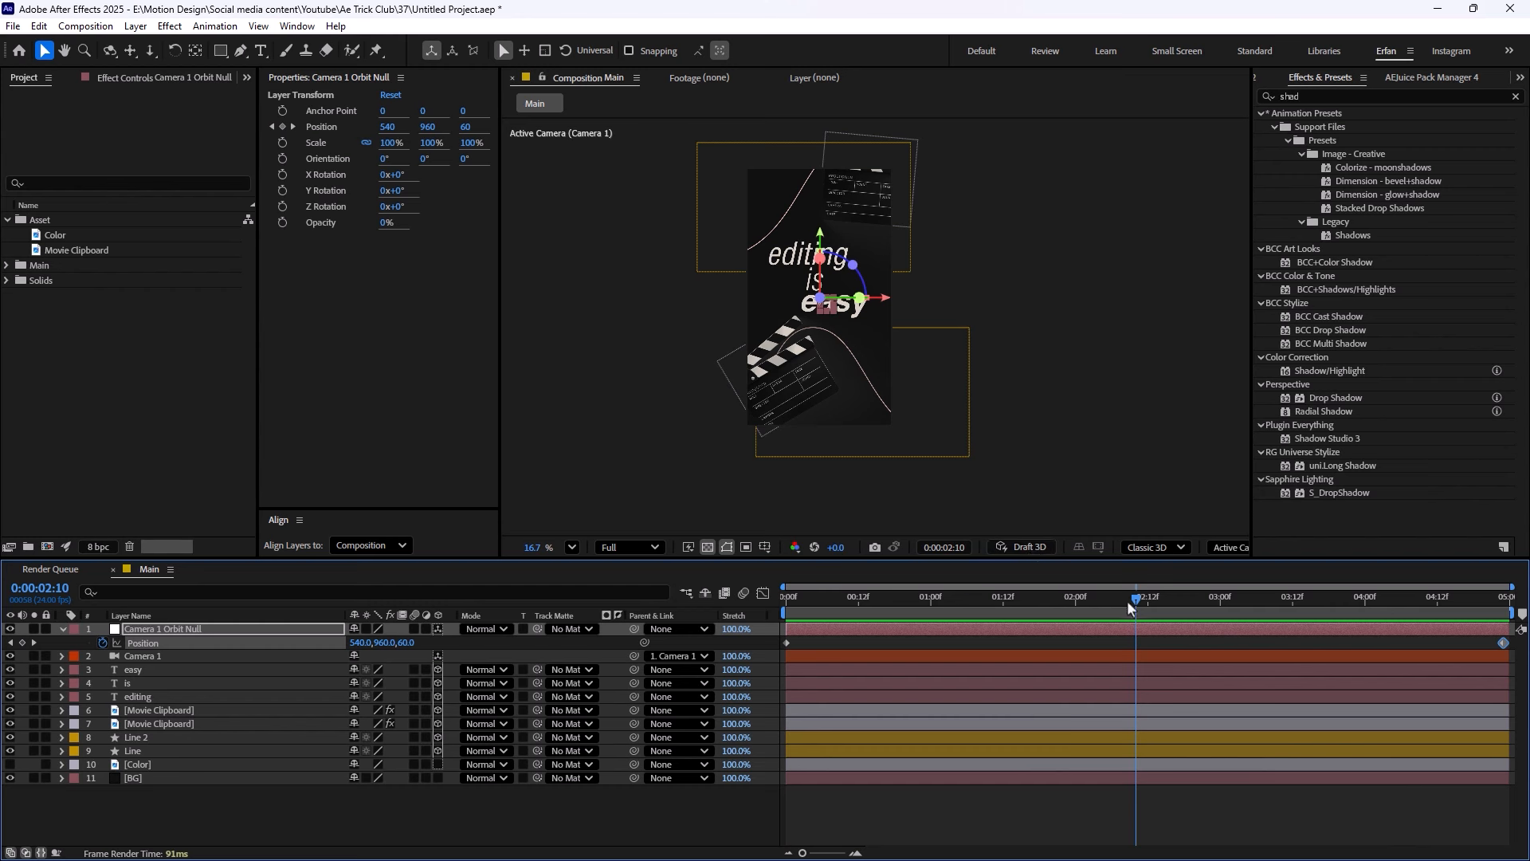
pyautogui.press('Home')
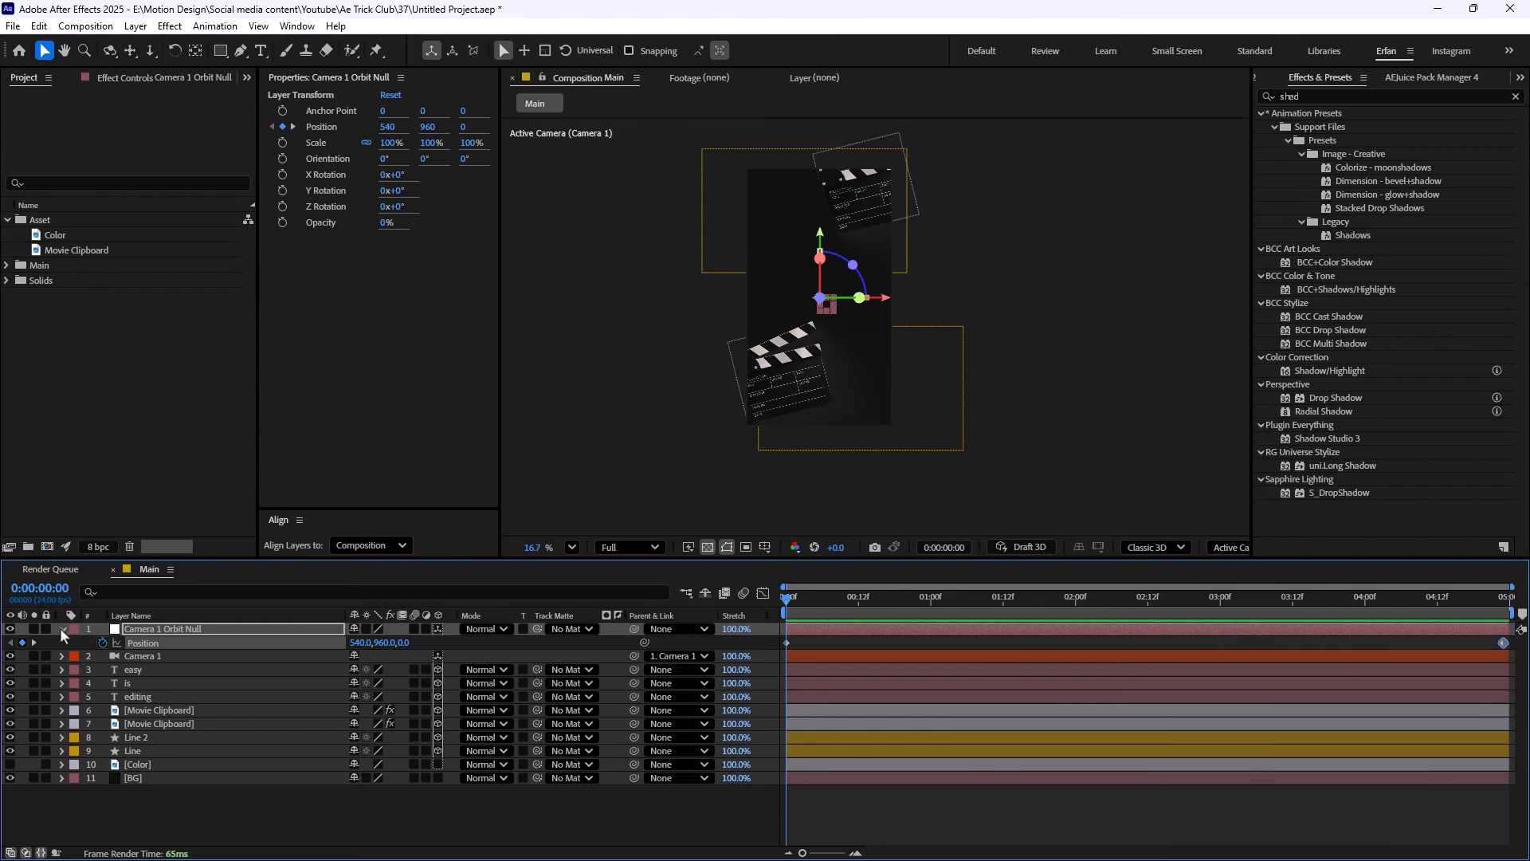
pyautogui.click(60, 629)
pyautogui.click(288, 783)
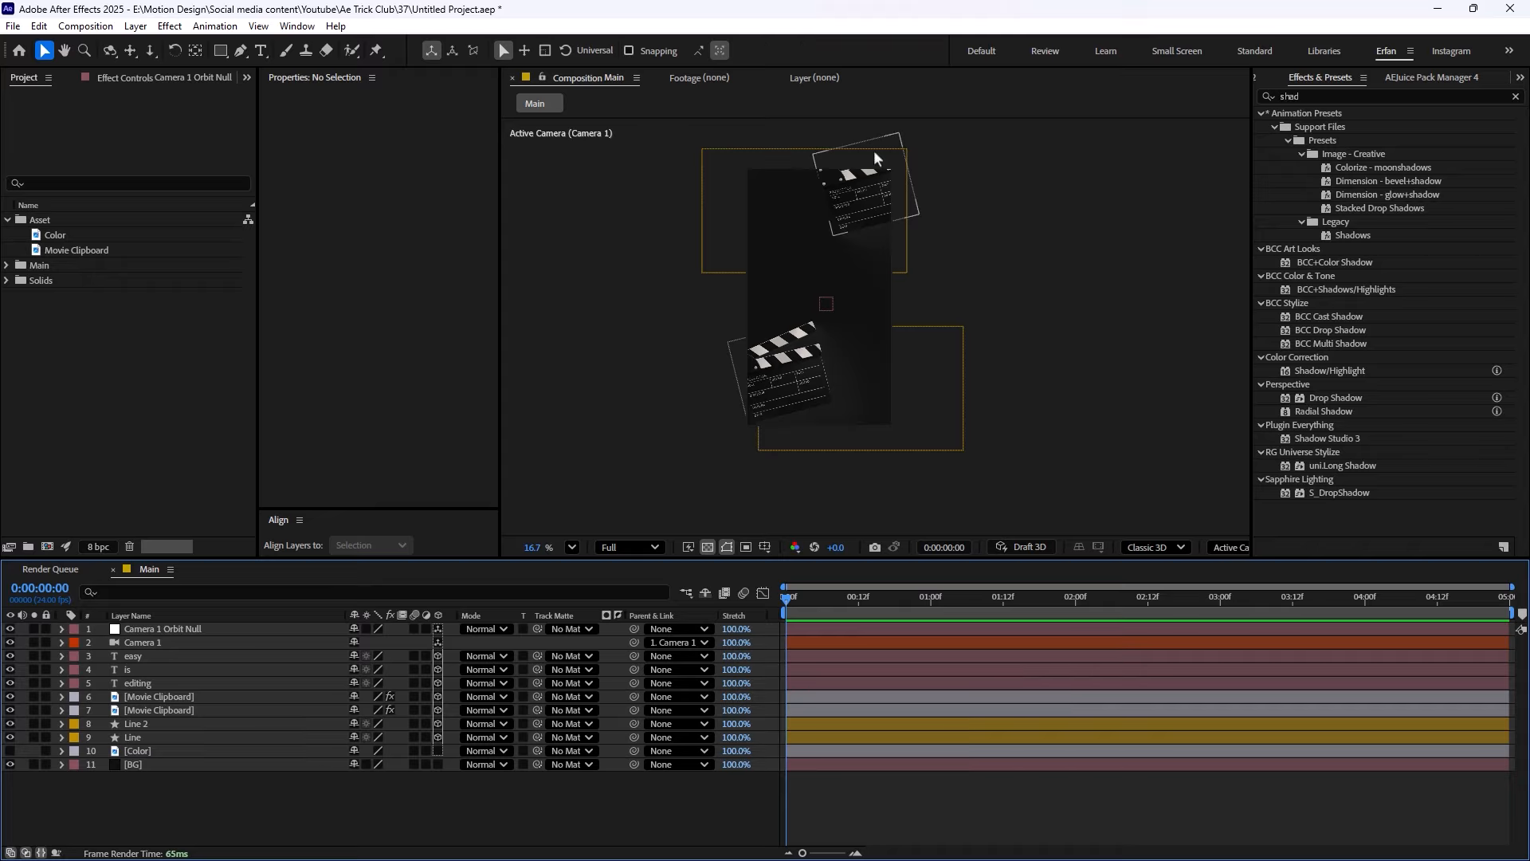
# Widen the AEJuice Pack Manager, search its packs for "text" and open the Noise and Scratch Textures pack
pyautogui.click(1421, 77)
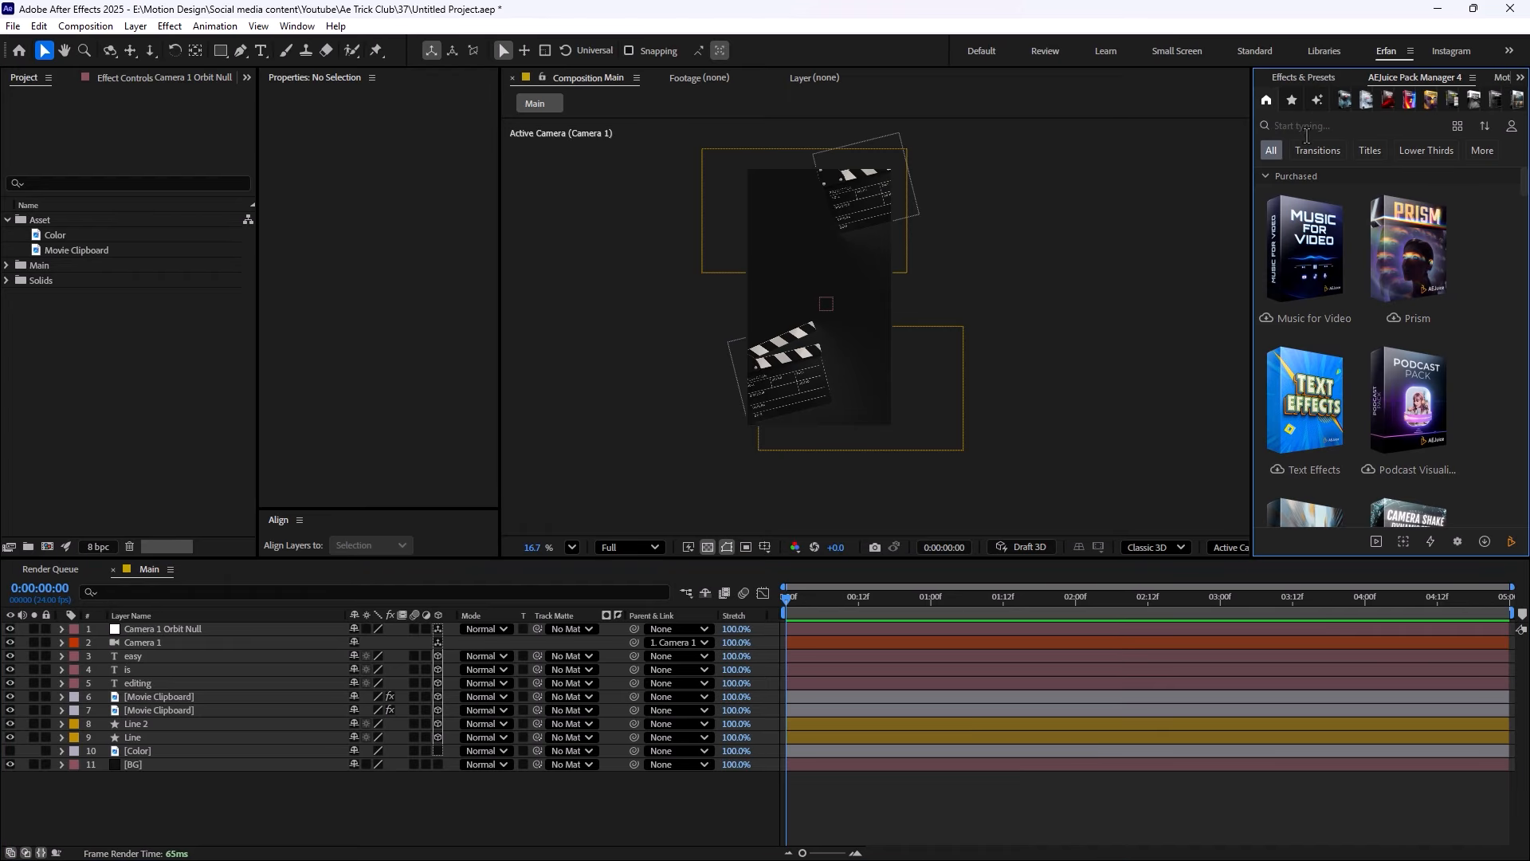
pyautogui.moveTo(1250, 154); pyautogui.dragTo(1187, 159)
pyautogui.click(1271, 127)
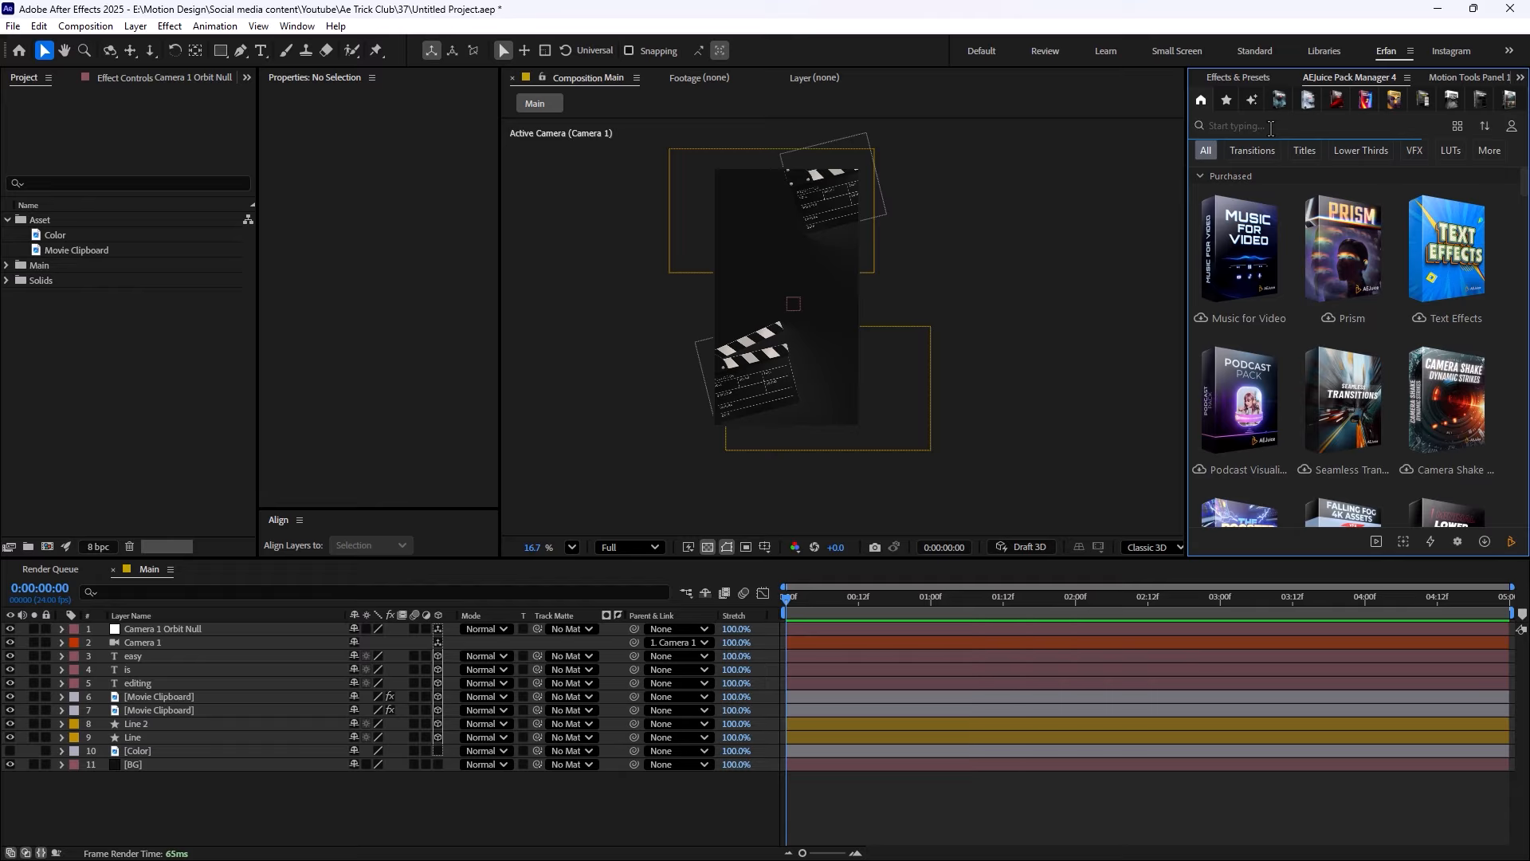
pyautogui.write('text')
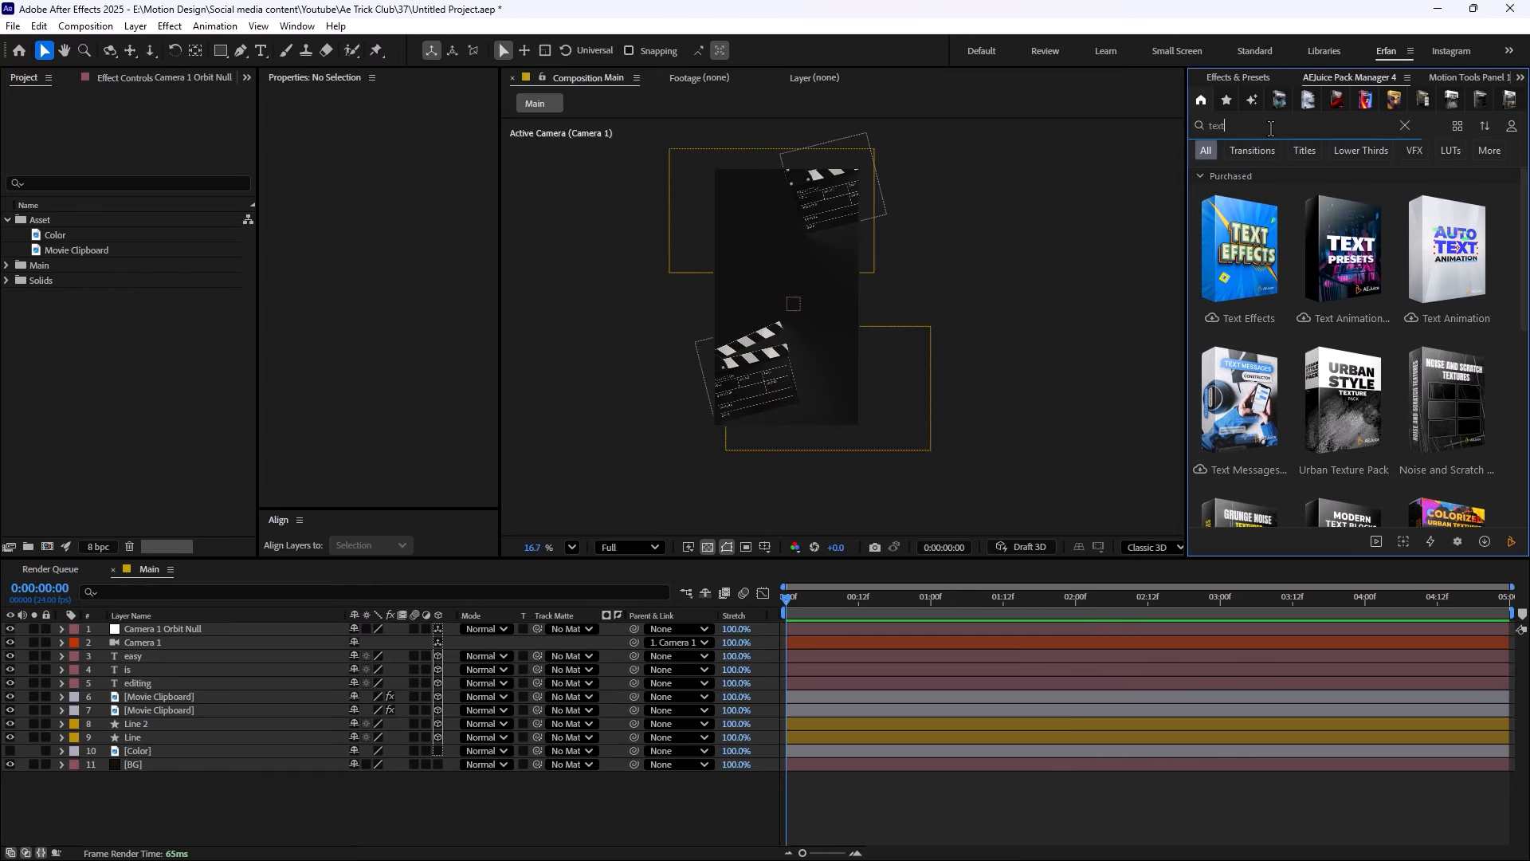
pyautogui.scroll(-5, 1418, 290)
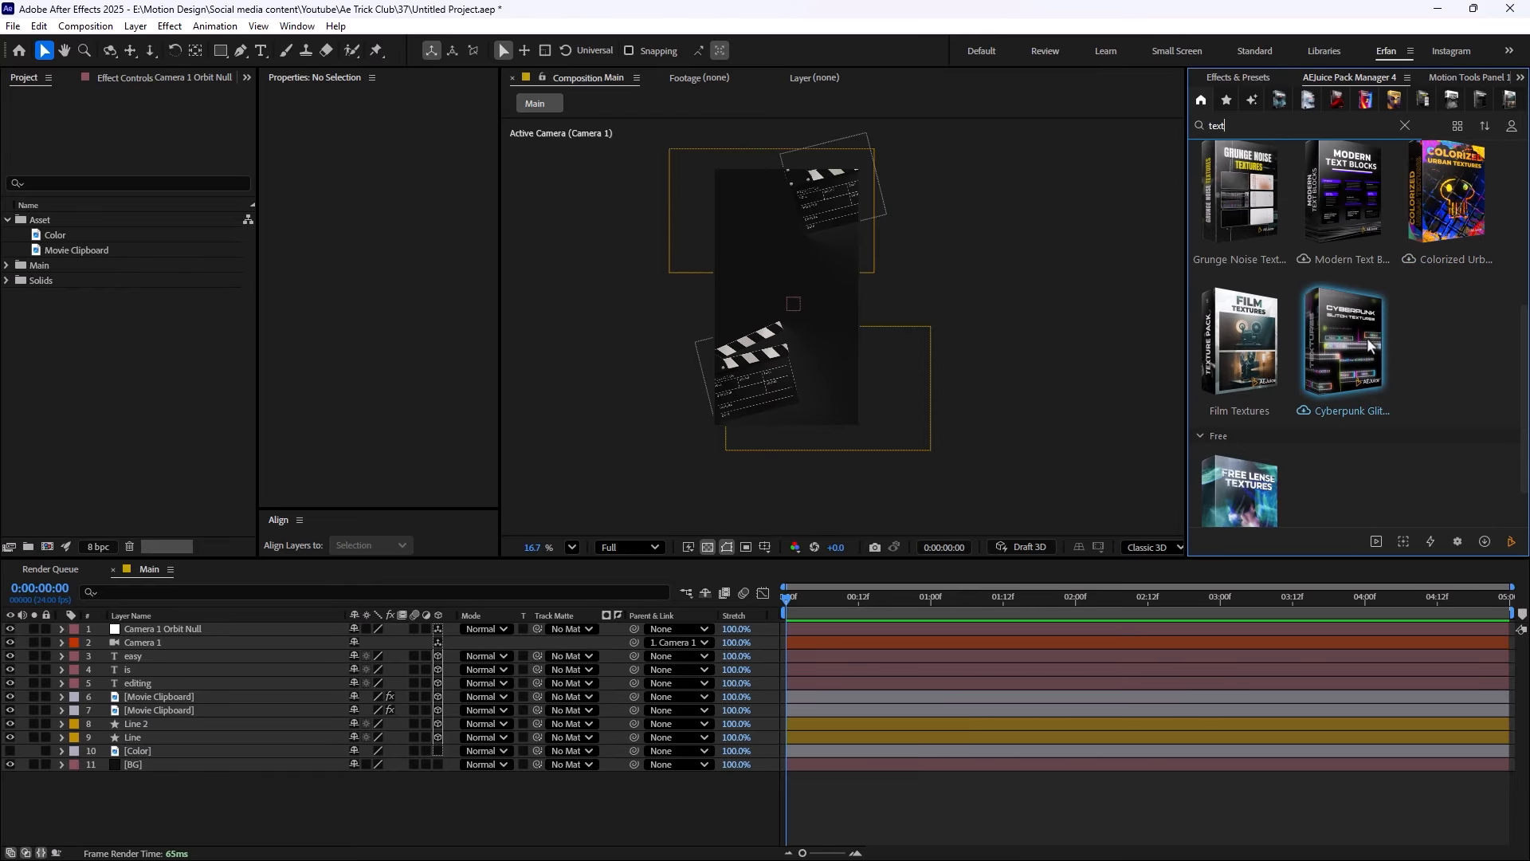
pyautogui.scroll(3, 1361, 437)
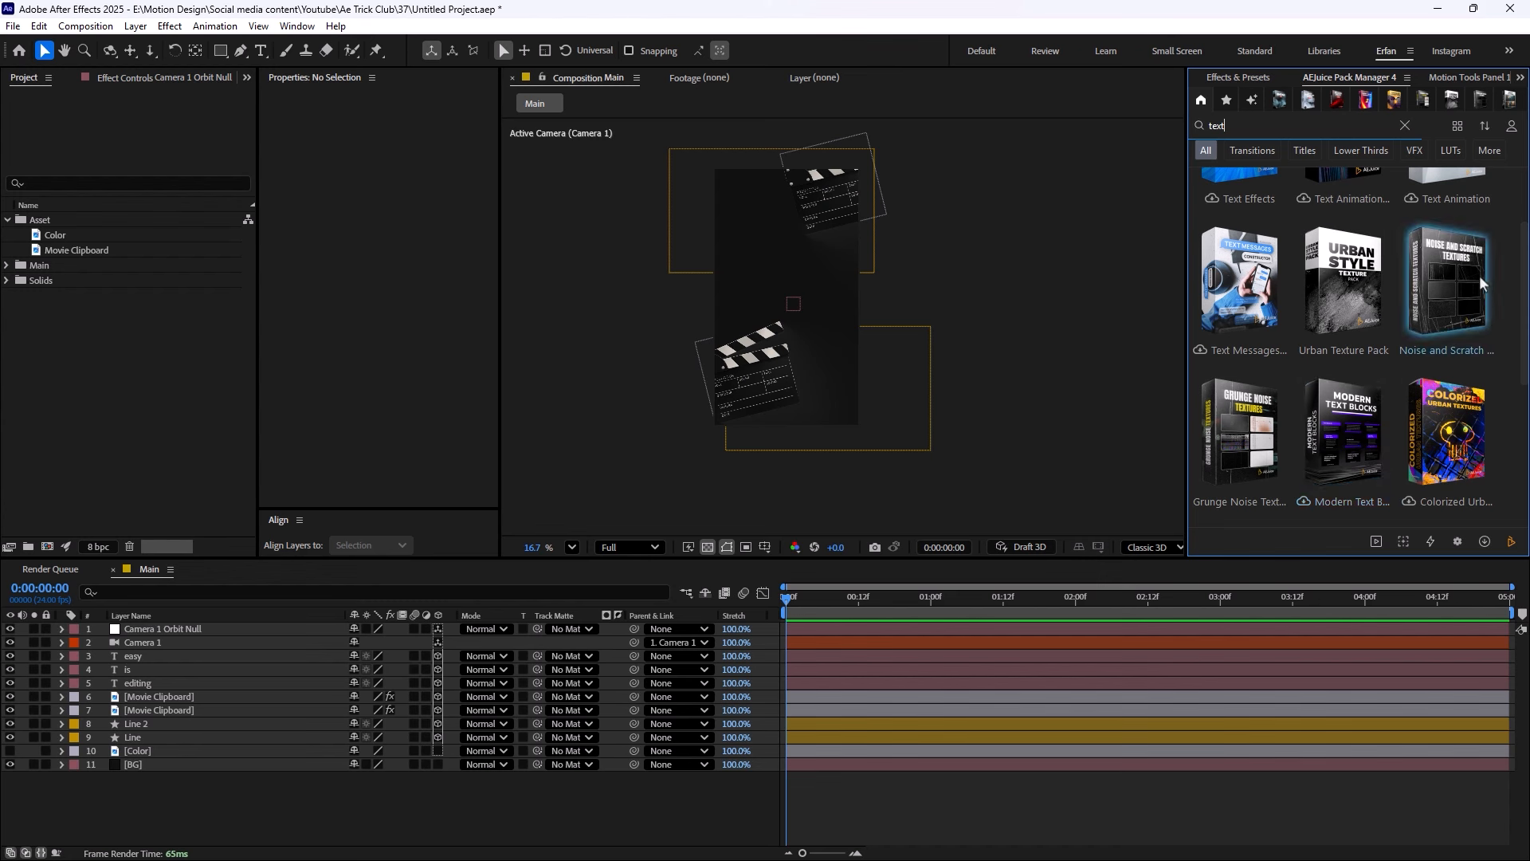
pyautogui.click(1447, 286)
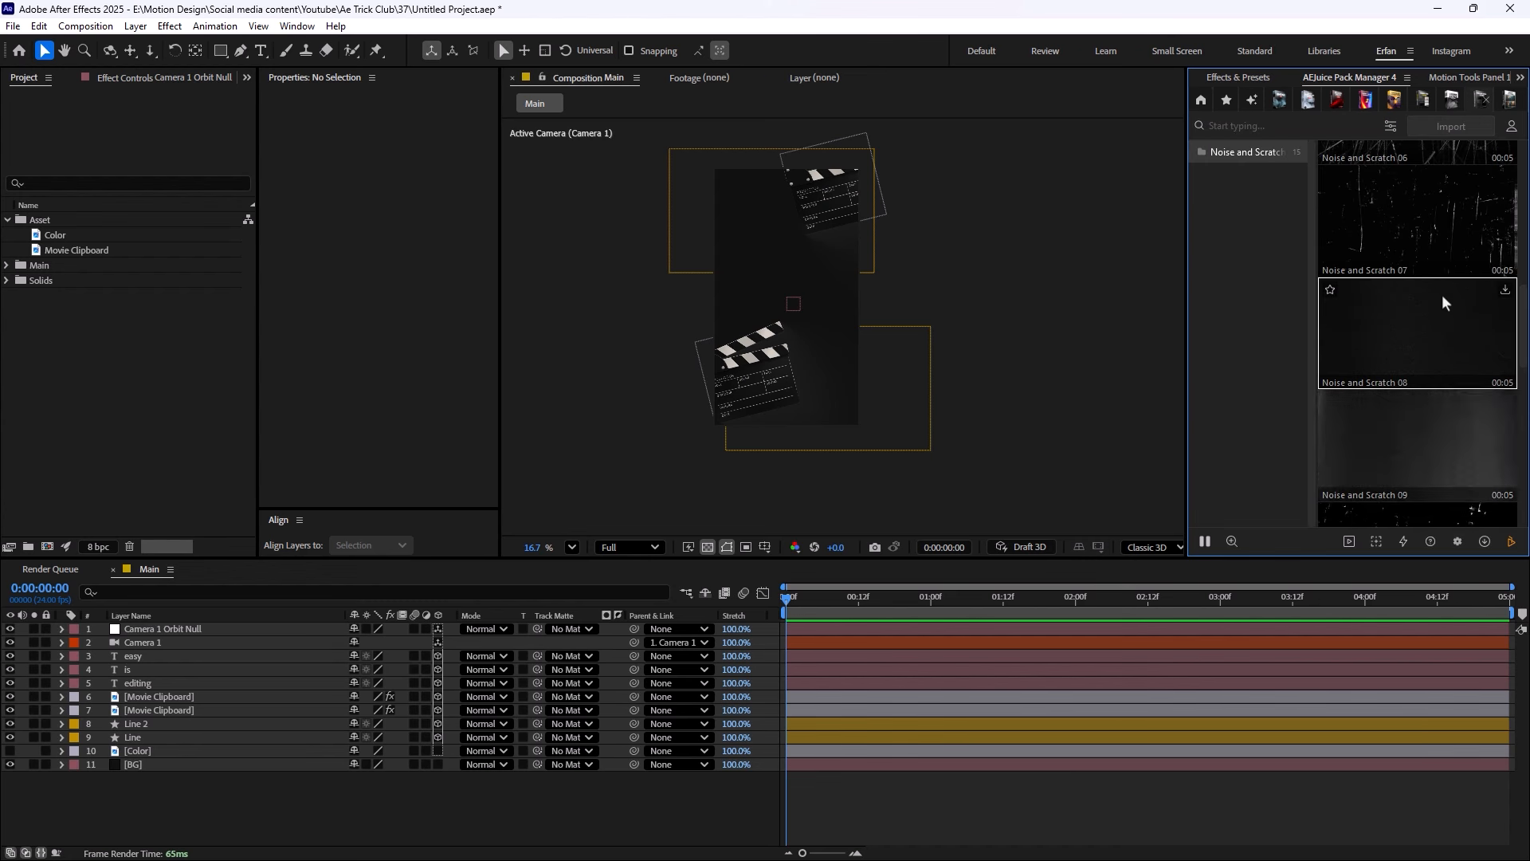
# Browse the pack's clips and import Noise and Scratch 08 into the Main composition
pyautogui.scroll(-4, 1351, 444)
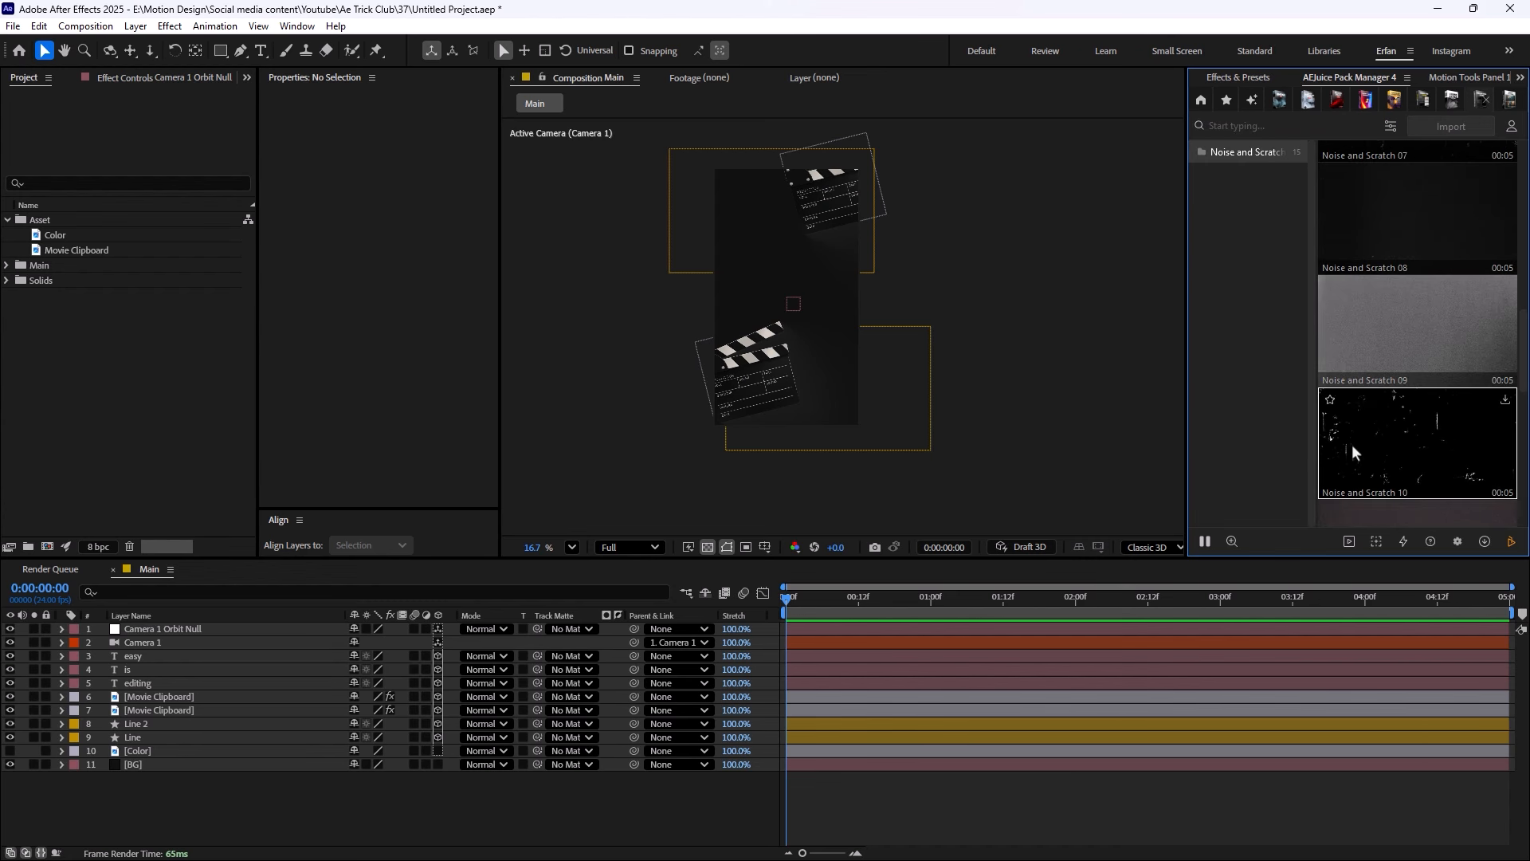
pyautogui.scroll(3, 1357, 431)
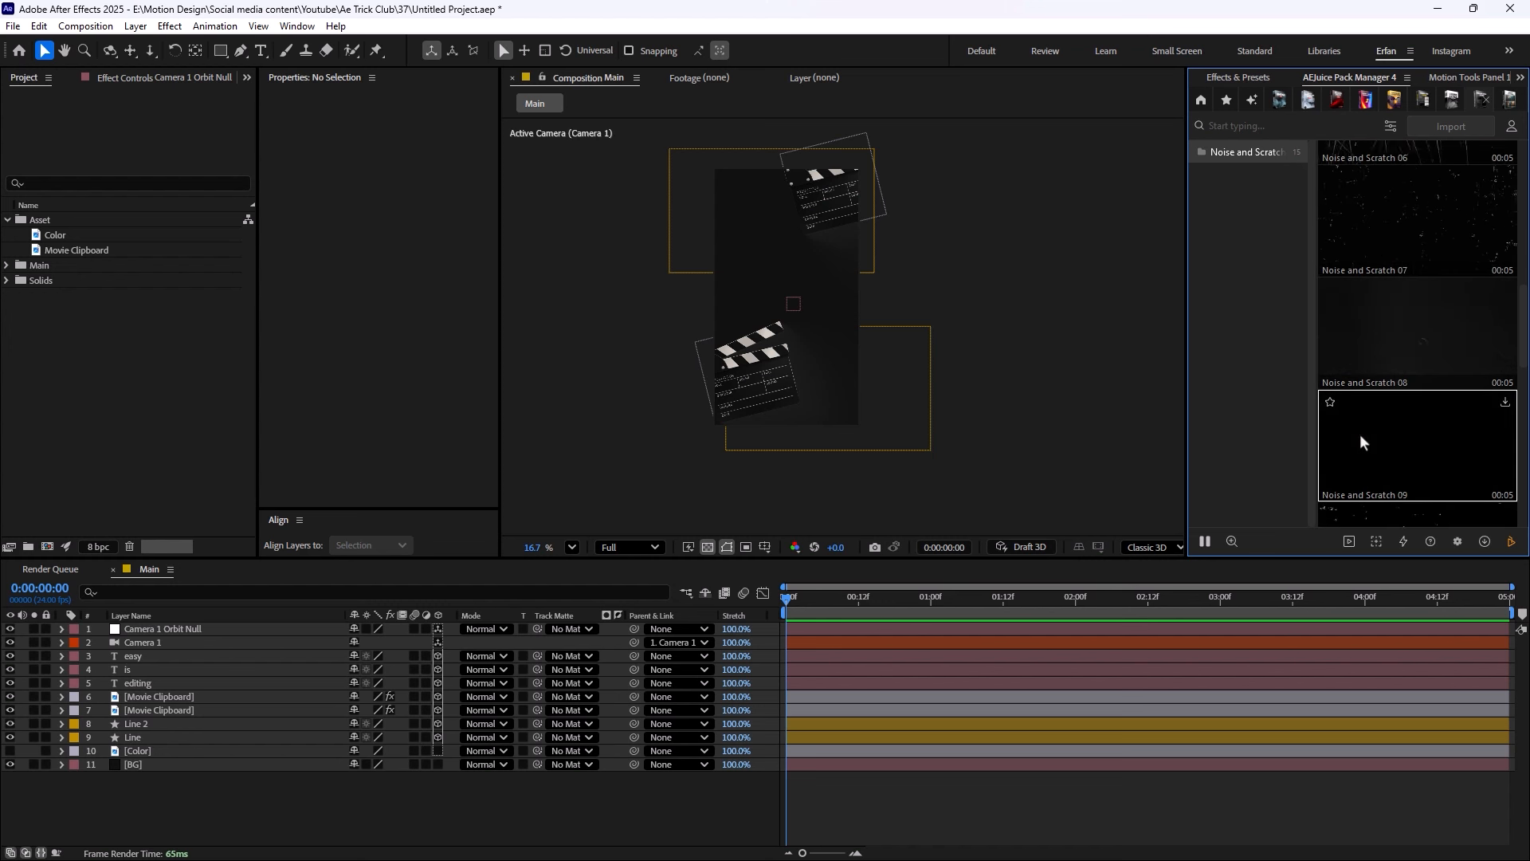
pyautogui.click(1385, 332)
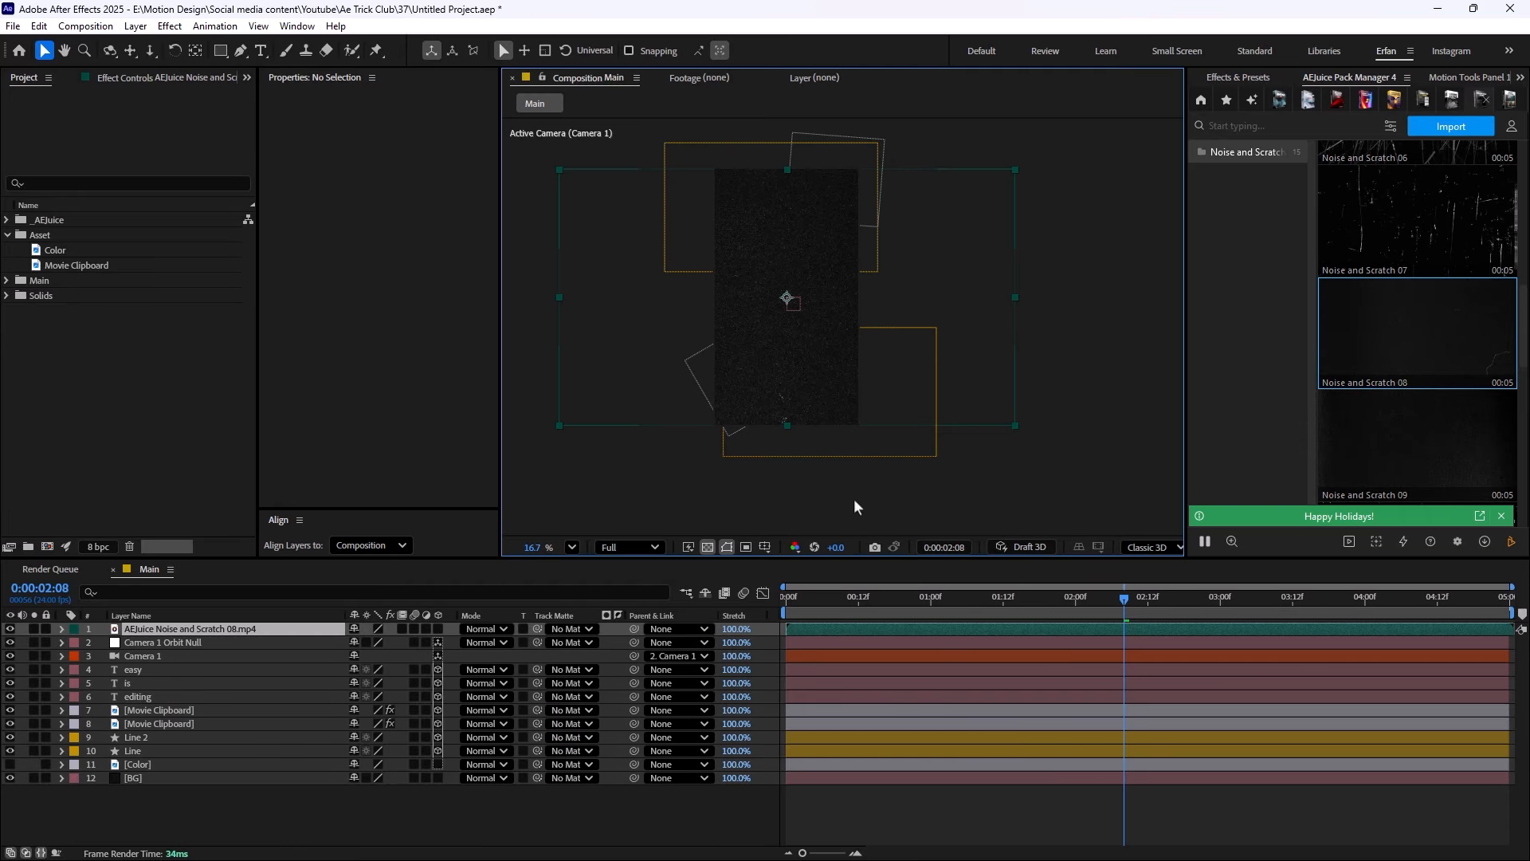
# Rotate the Noise and Scratch 08 layer by 90° and scale it to 56.9% to fit the vertical frame
pyautogui.click(240, 630)
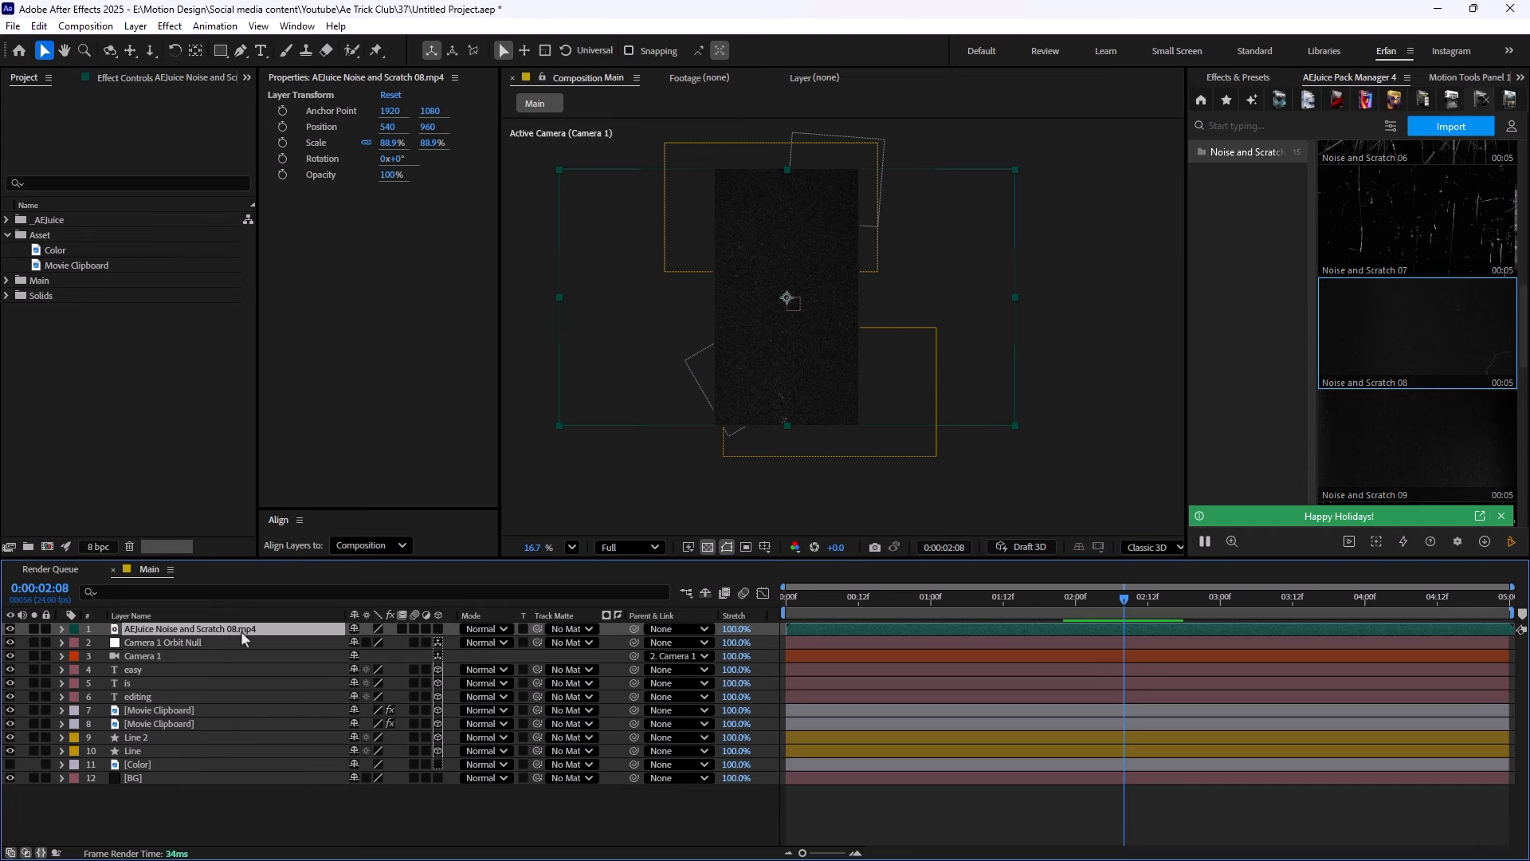
pyautogui.press('r')
pyautogui.click(370, 643)
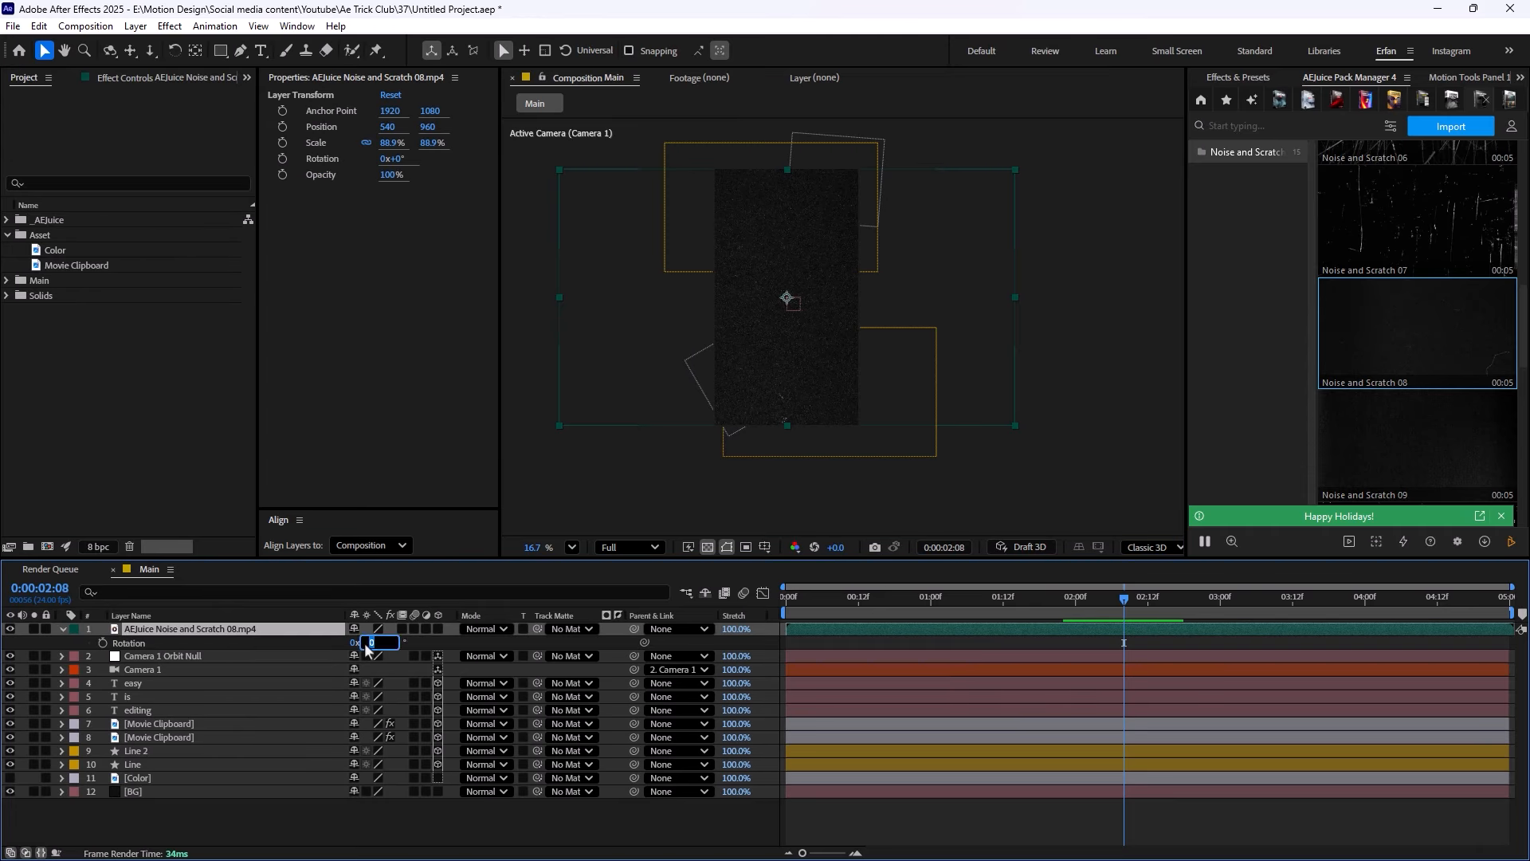
pyautogui.write('90')
pyautogui.press('Return')
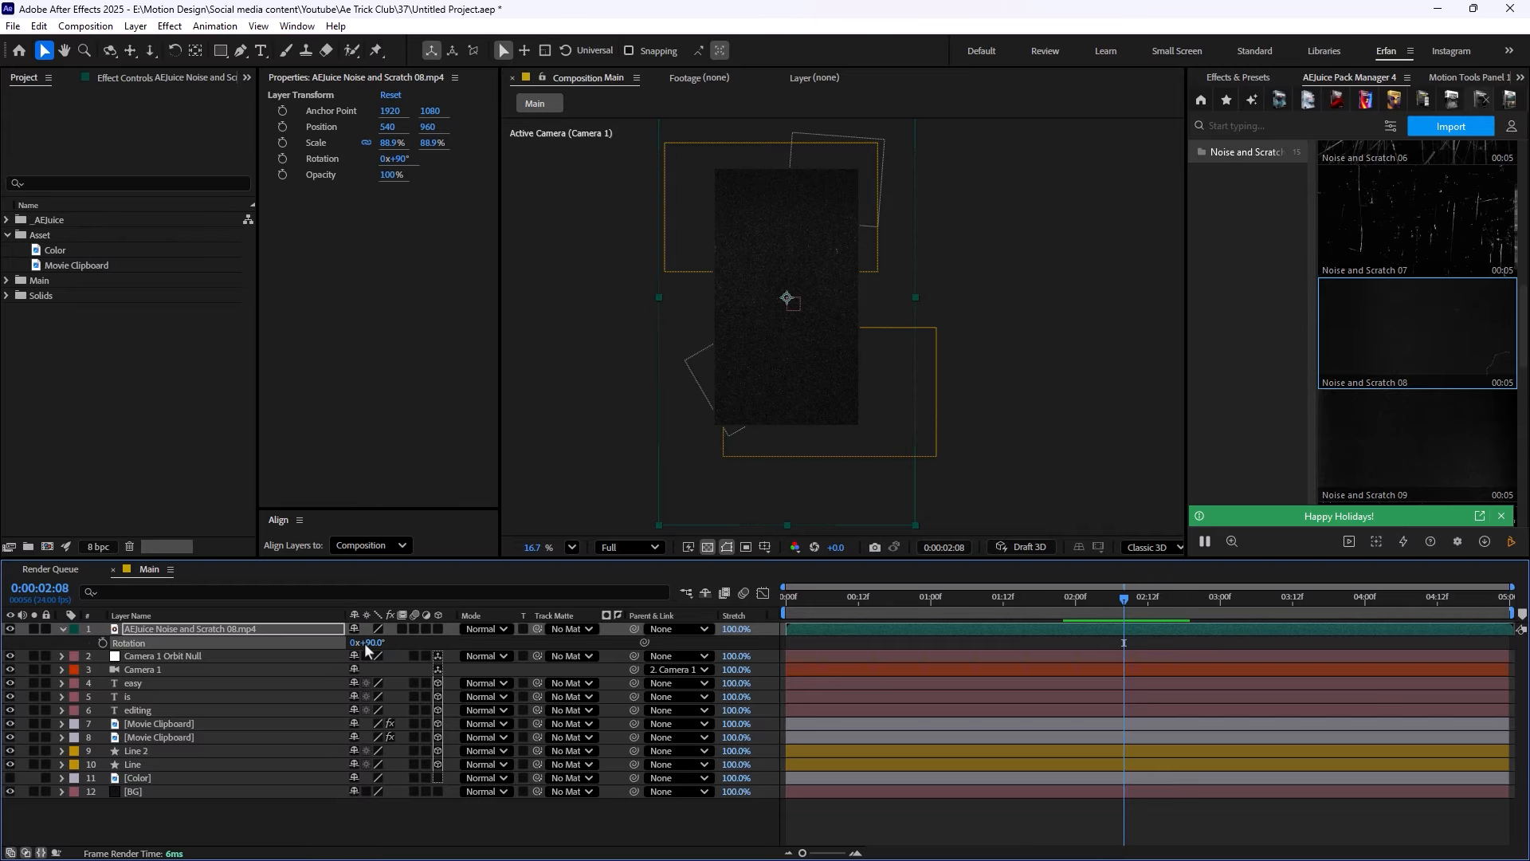
pyautogui.press('s')
pyautogui.moveTo(373, 640)
pyautogui.mouseDown()
pyautogui.moveTo(341, 647)
pyautogui.moveTo(356, 648)
pyautogui.mouseUp()
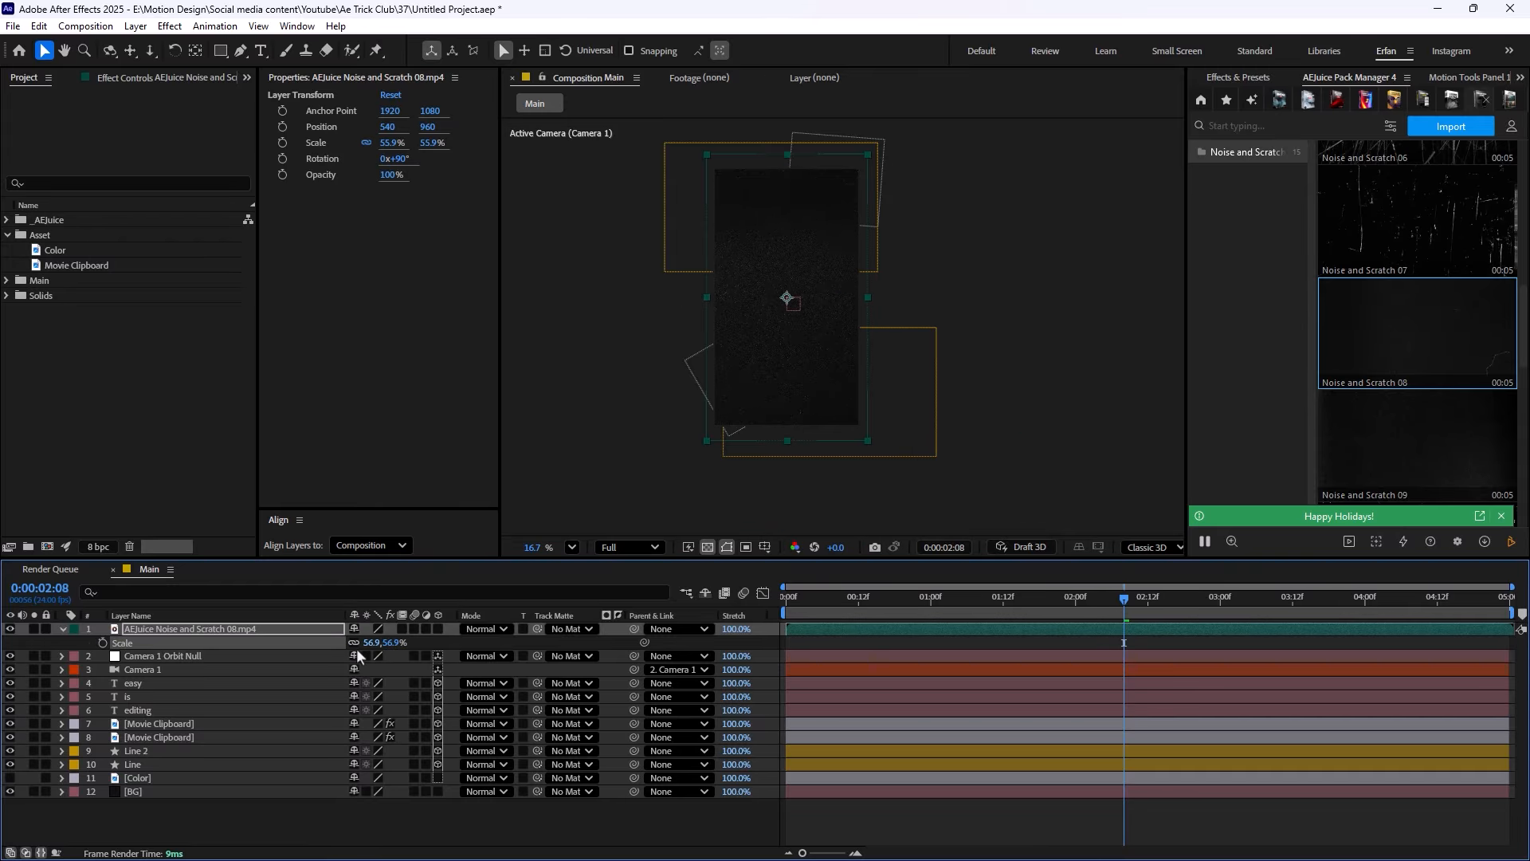
# Solo the noise texture layer and preview it from the first frame
pyautogui.click(32, 629)
pyautogui.moveTo(1093, 603); pyautogui.dragTo(633, 596)
pyautogui.press('space')
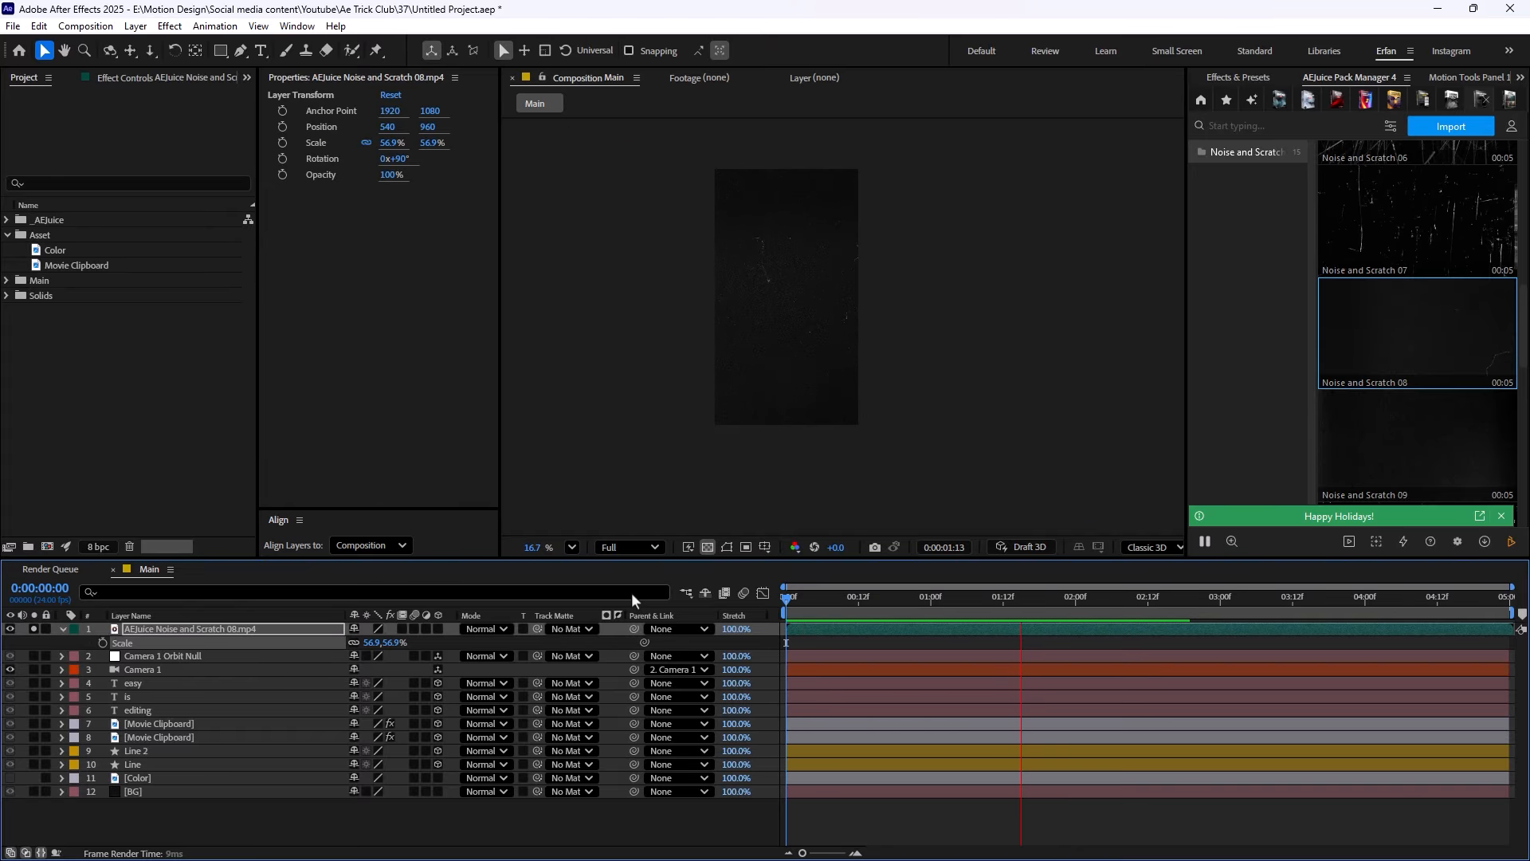
pyautogui.press('space')
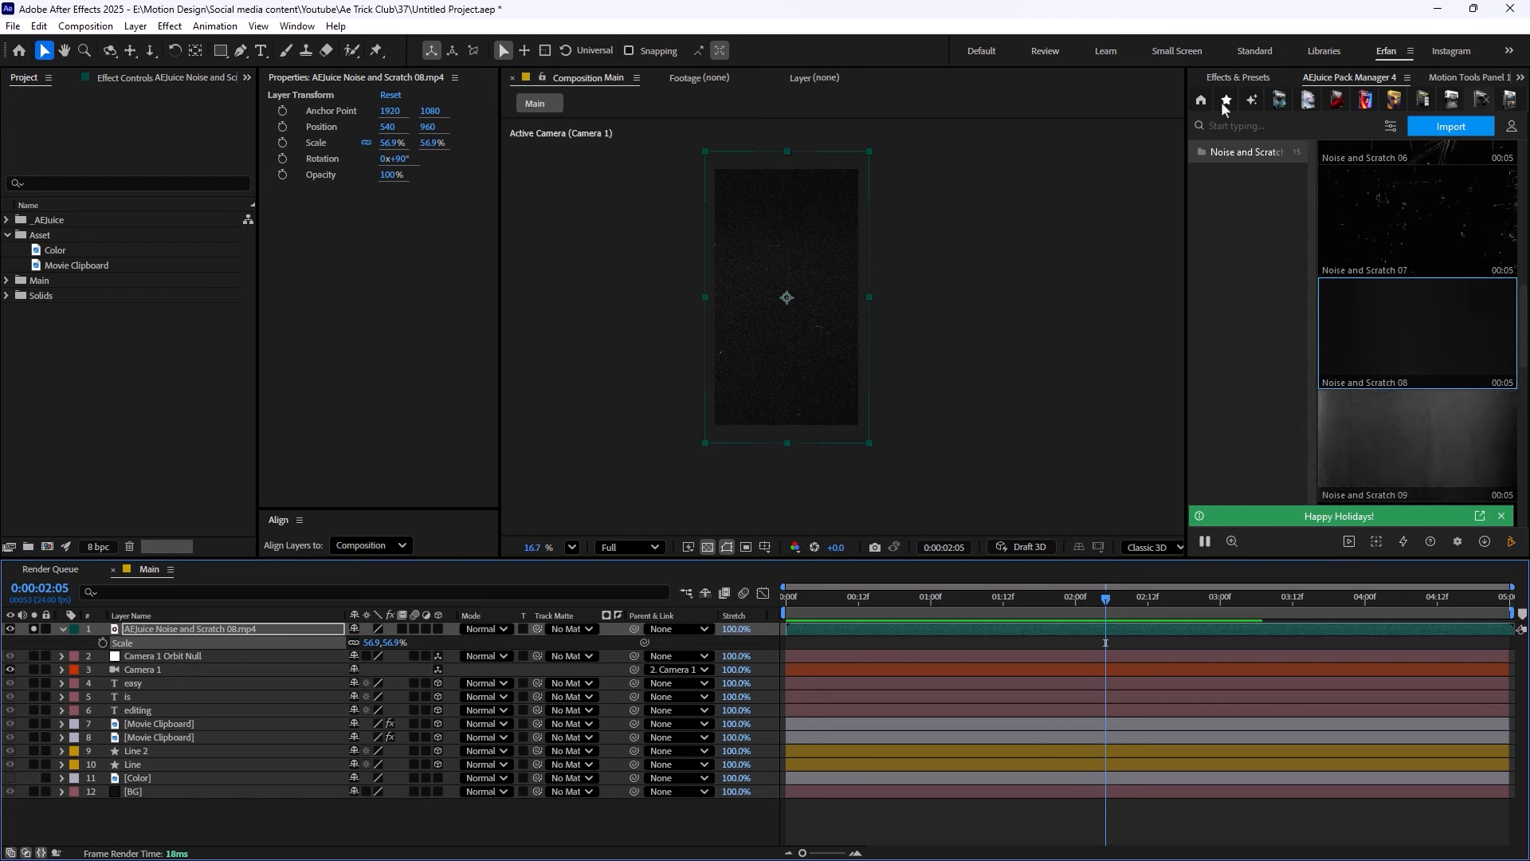
# Apply Posterize Time to the noise texture layer with a frame rate of 15, and preview the effect
pyautogui.click(1237, 77)
pyautogui.click(1261, 95)
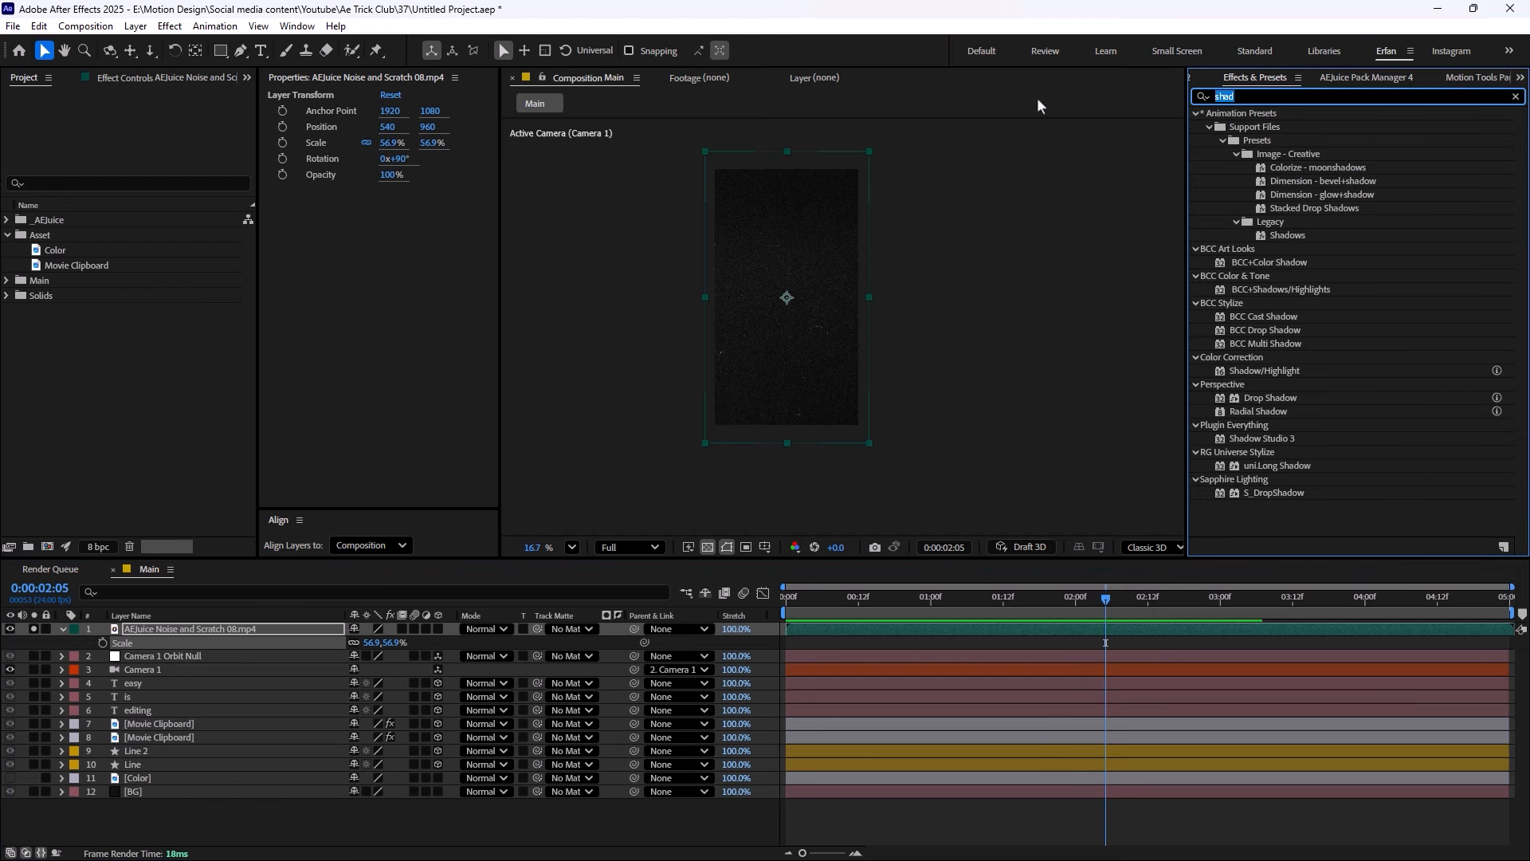
pyautogui.write('post')
pyautogui.moveTo(1232, 370); pyautogui.dragTo(141, 629)
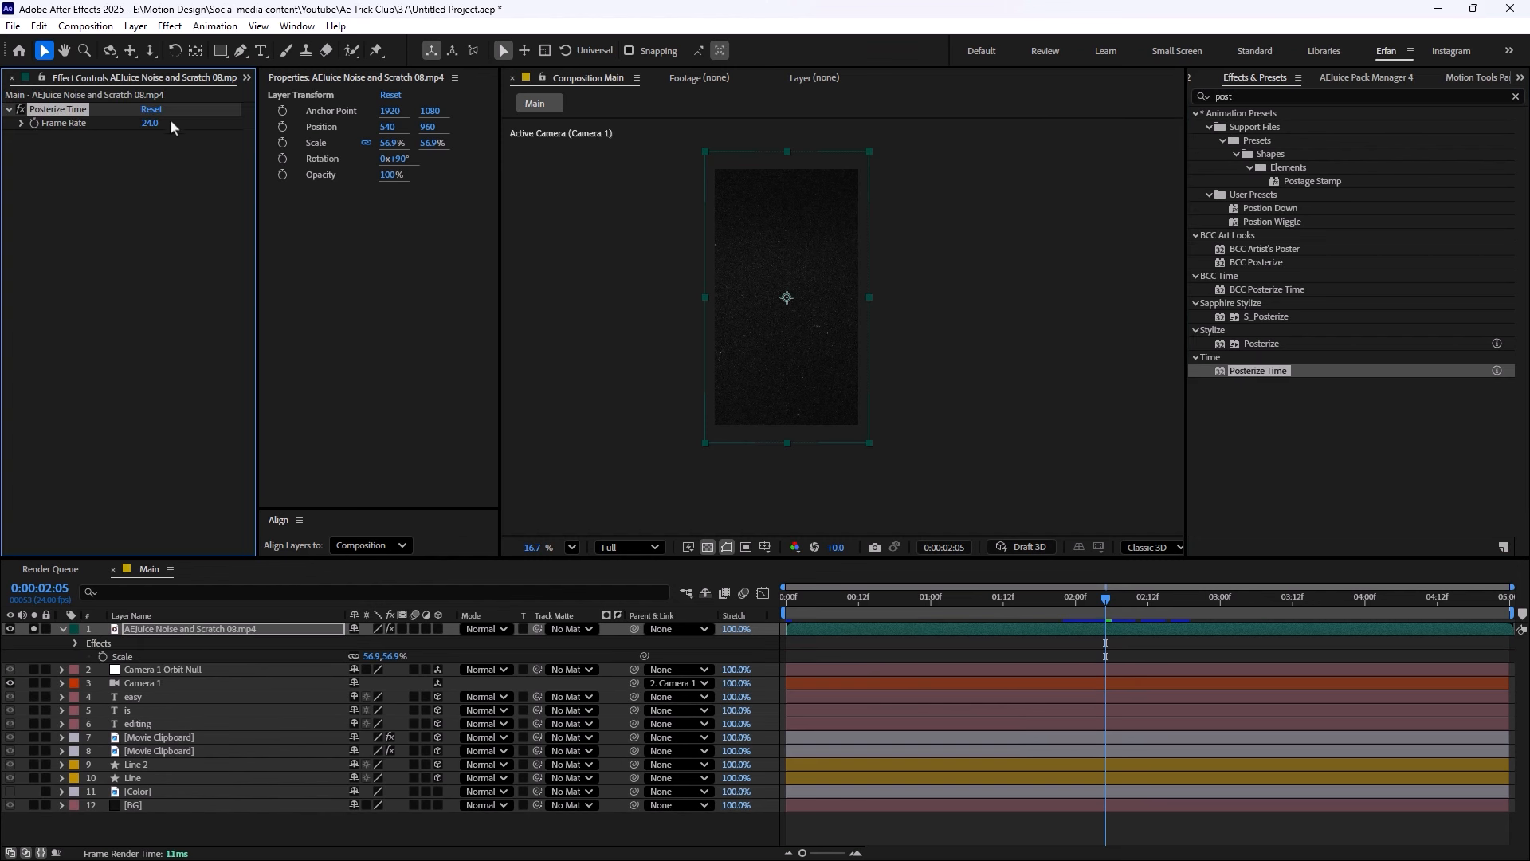
pyautogui.press('space')
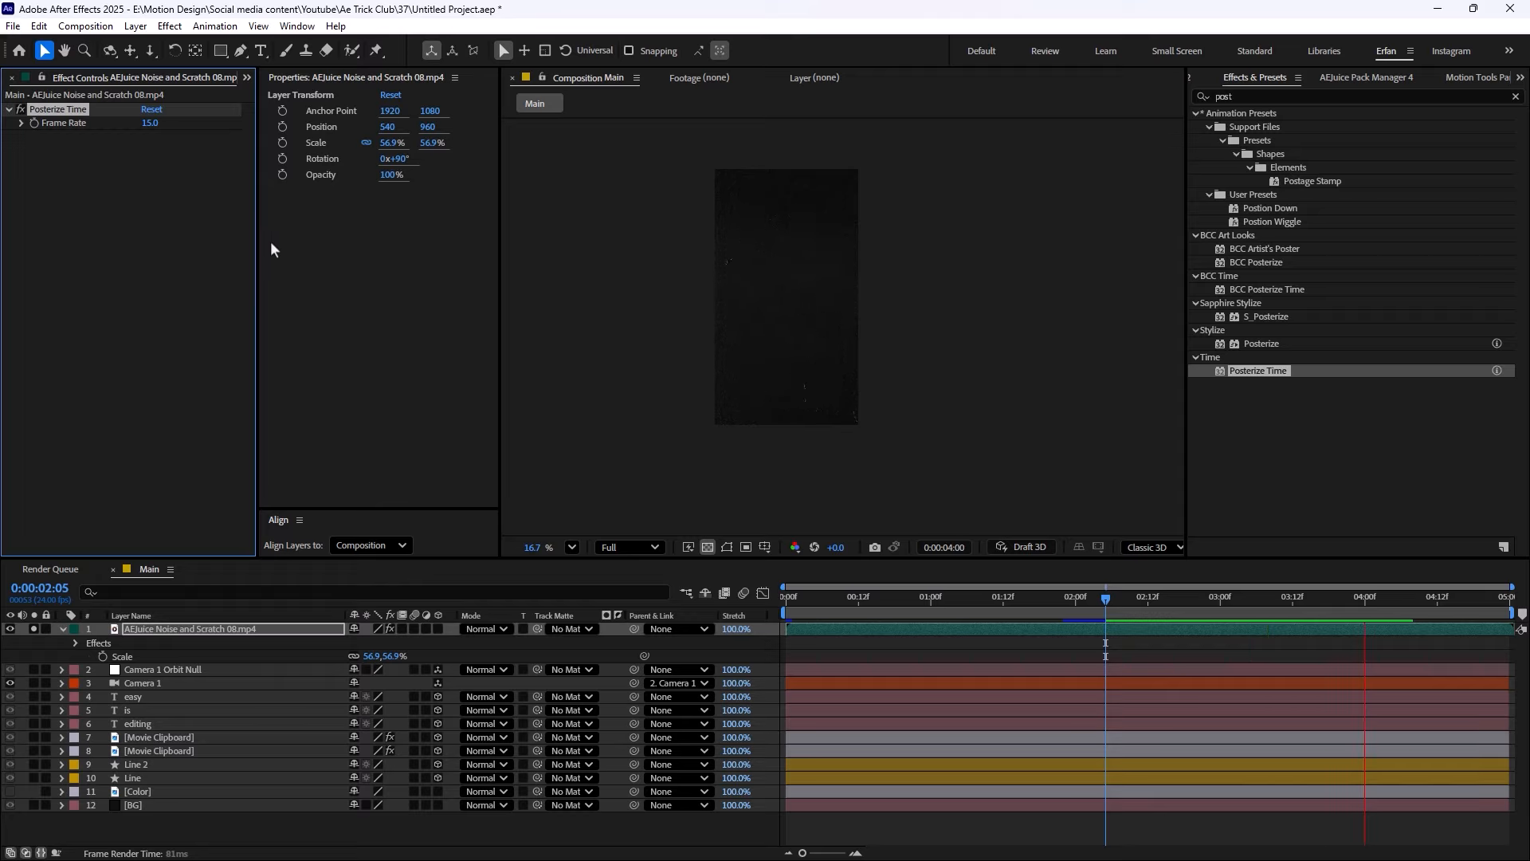
pyautogui.press('space')
# Collapse and unsolo the noise texture layer, and move it directly above the BG layer
pyautogui.click(63, 629)
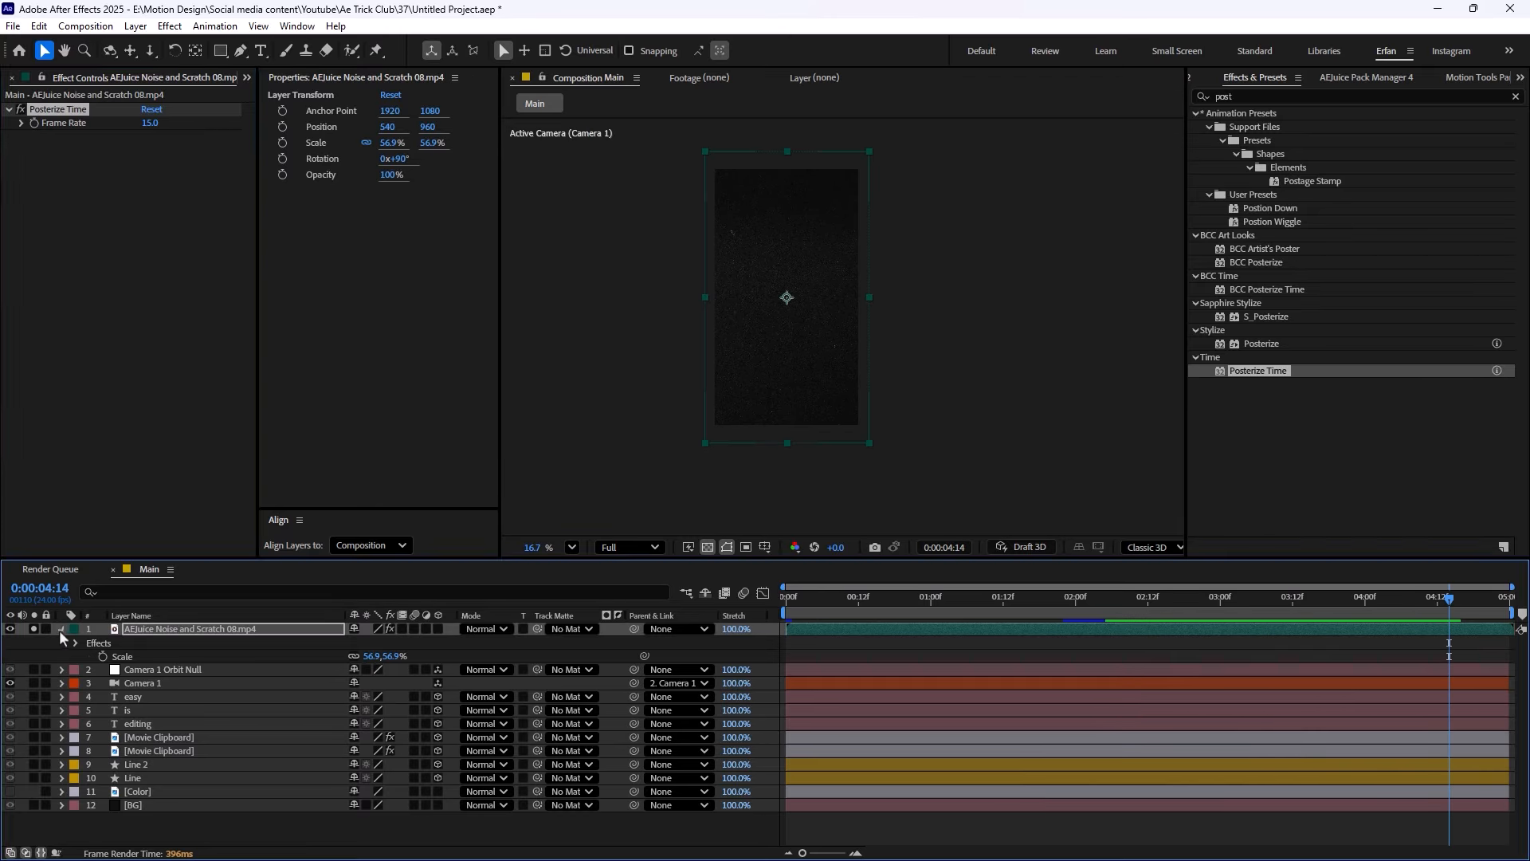
pyautogui.click(32, 628)
pyautogui.moveTo(202, 629); pyautogui.dragTo(220, 771)
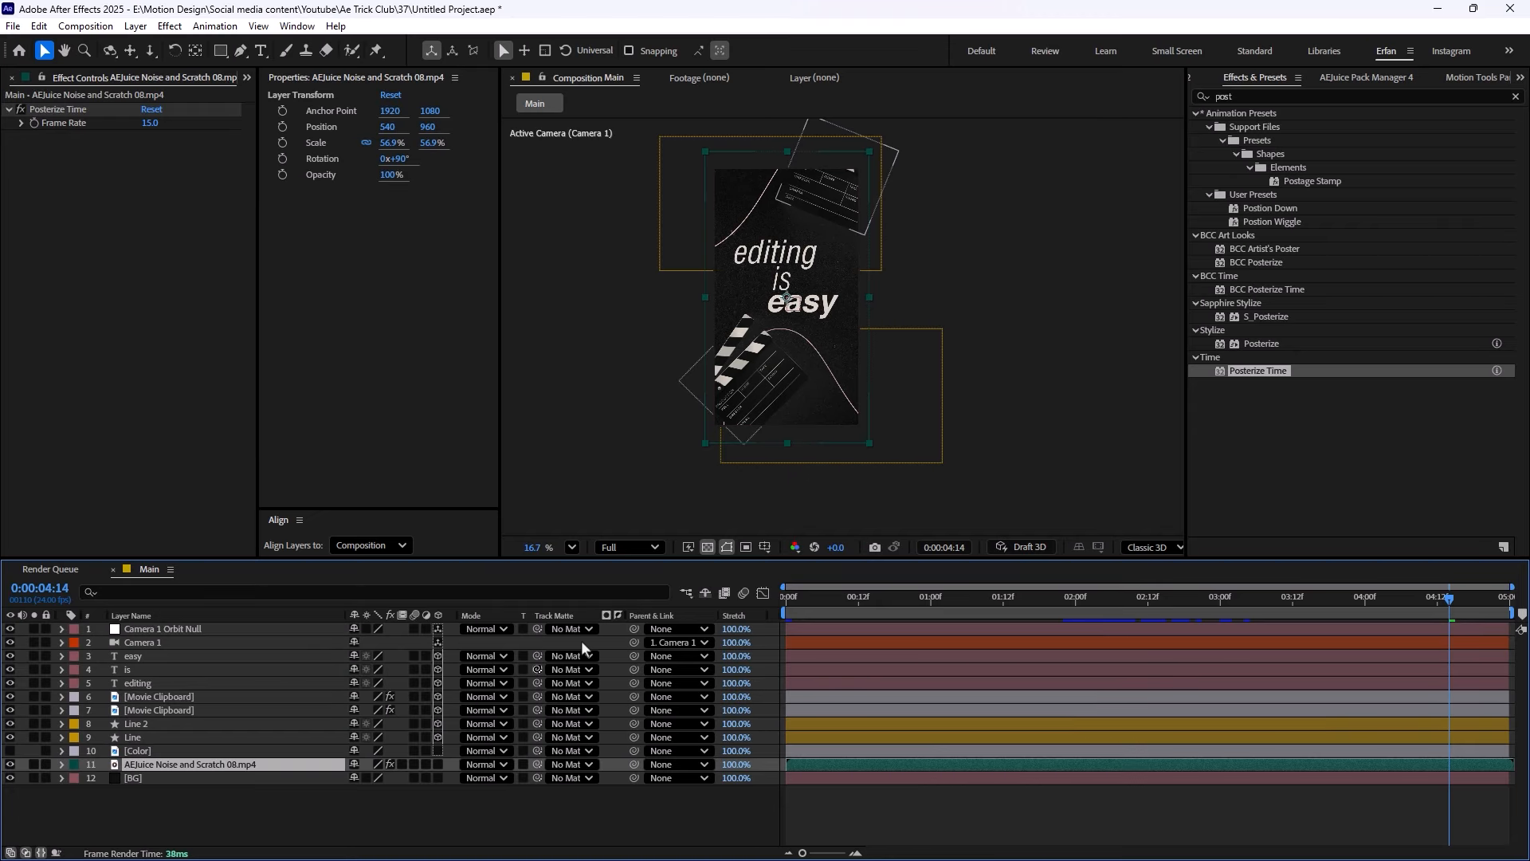
# Set the noise texture layer's opacity to 62% and inspect the composition up close
pyautogui.scroll(2, 734, 403)
pyautogui.press('t')
pyautogui.click(360, 778)
pyautogui.write('50')
pyautogui.press('Return')
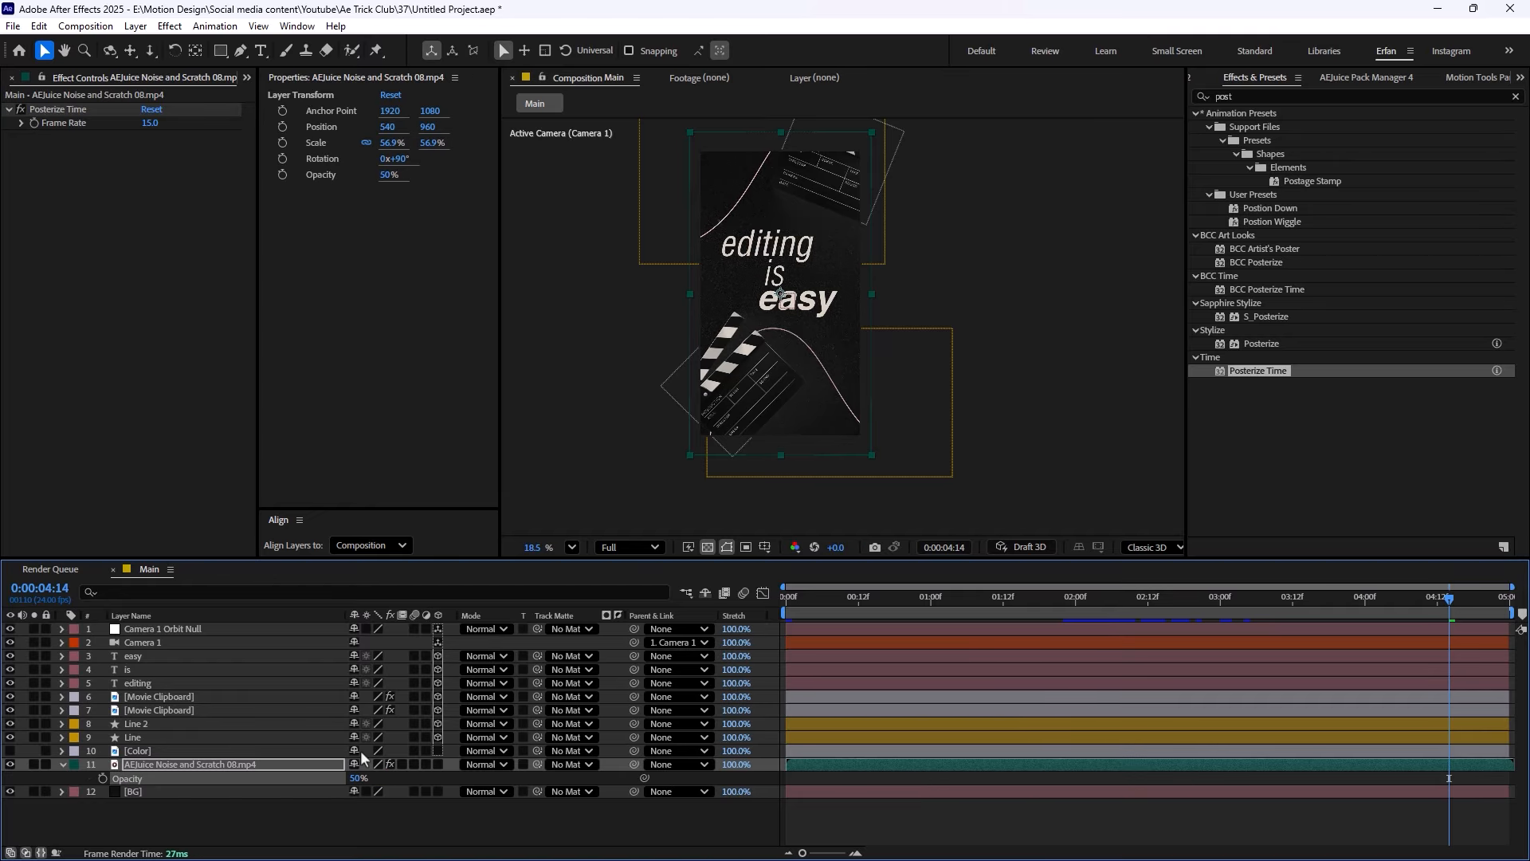
pyautogui.moveTo(355, 779); pyautogui.dragTo(371, 780)
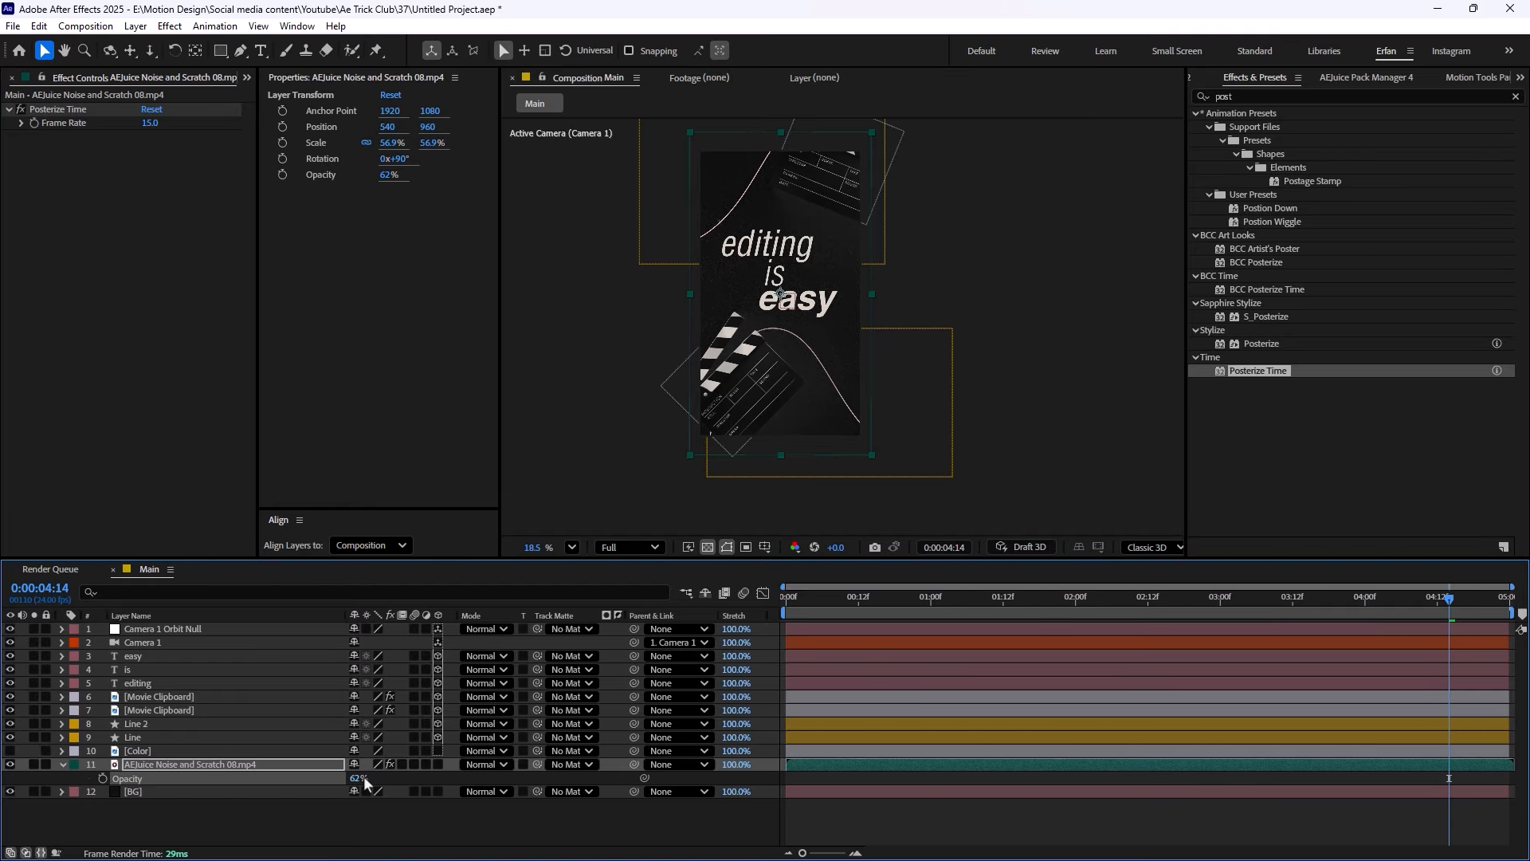
pyautogui.click(374, 839)
pyautogui.scroll(1, 715, 335)
pyautogui.scroll(2, 702, 319)
pyautogui.scroll(-4, 678, 311)
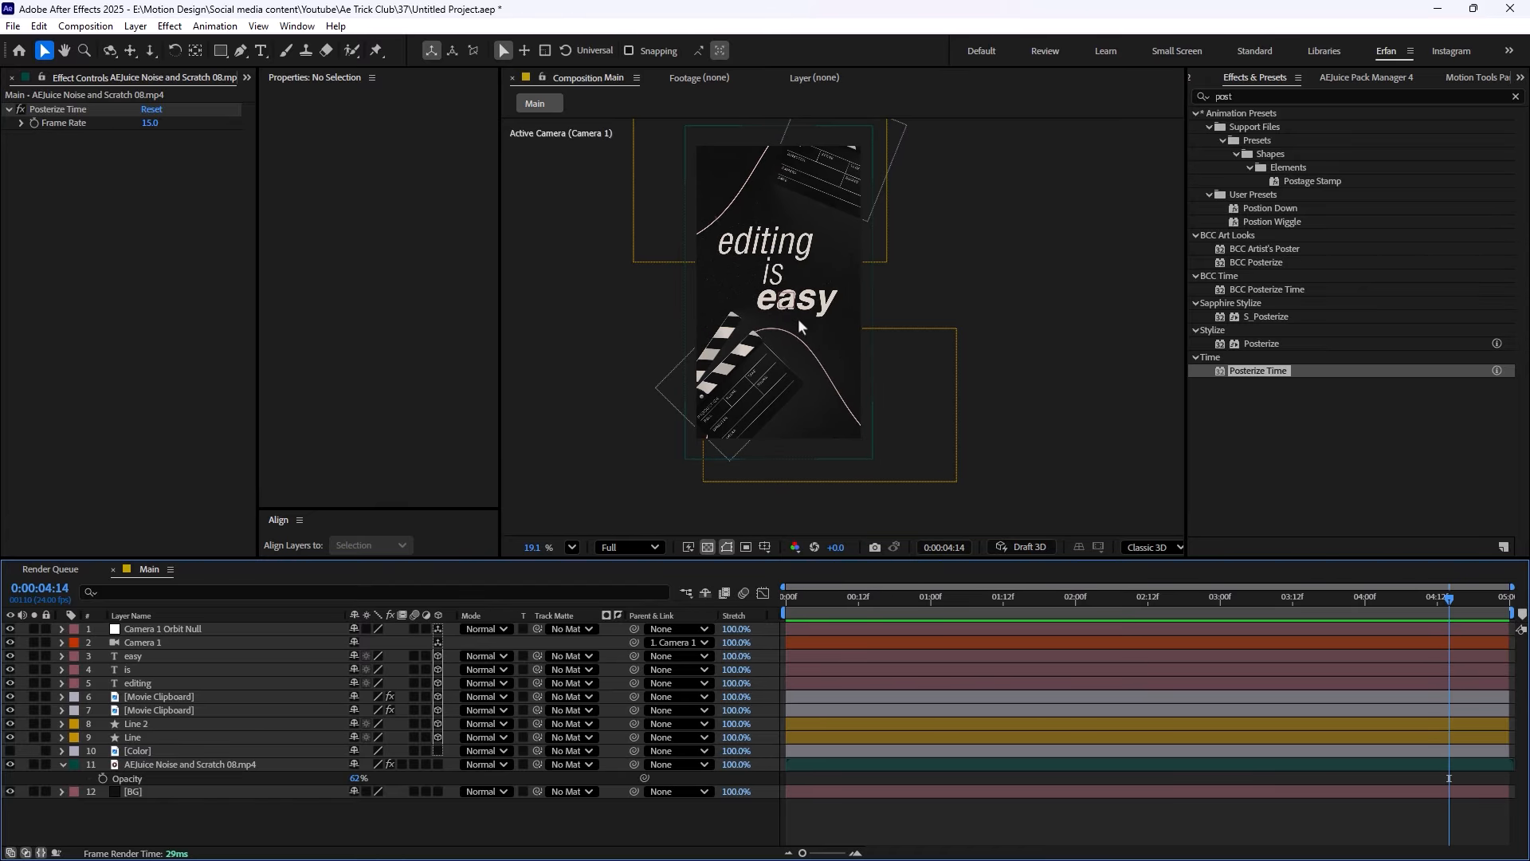
# Add an adjustment layer above all other layers and name it Color Grade
pyautogui.rightClick(252, 818)
pyautogui.moveTo(321, 623)
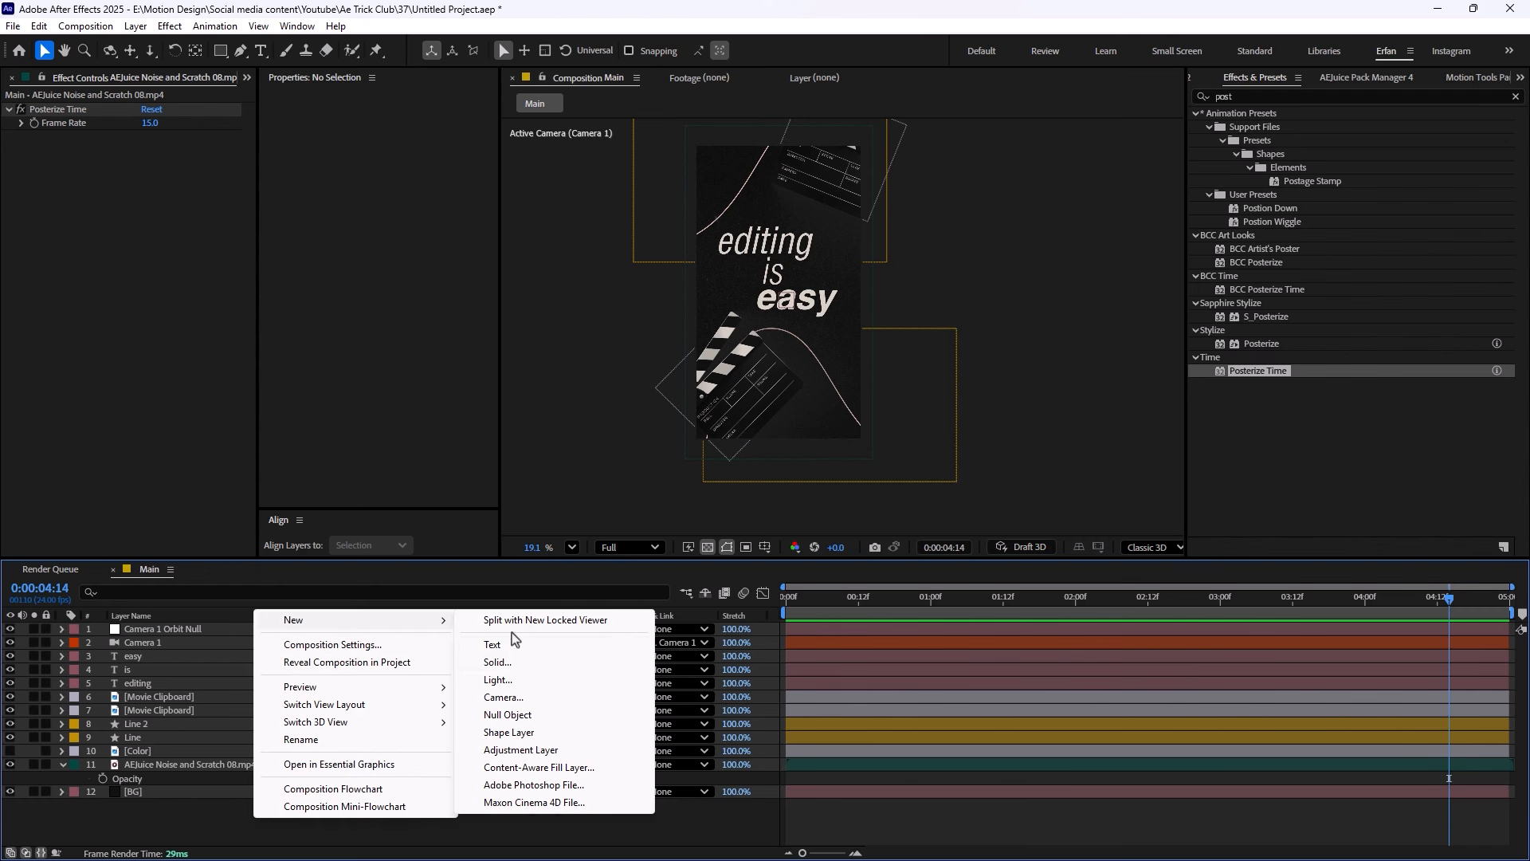
pyautogui.click(541, 749)
pyautogui.press('Return')
pyautogui.write('Color Grade')
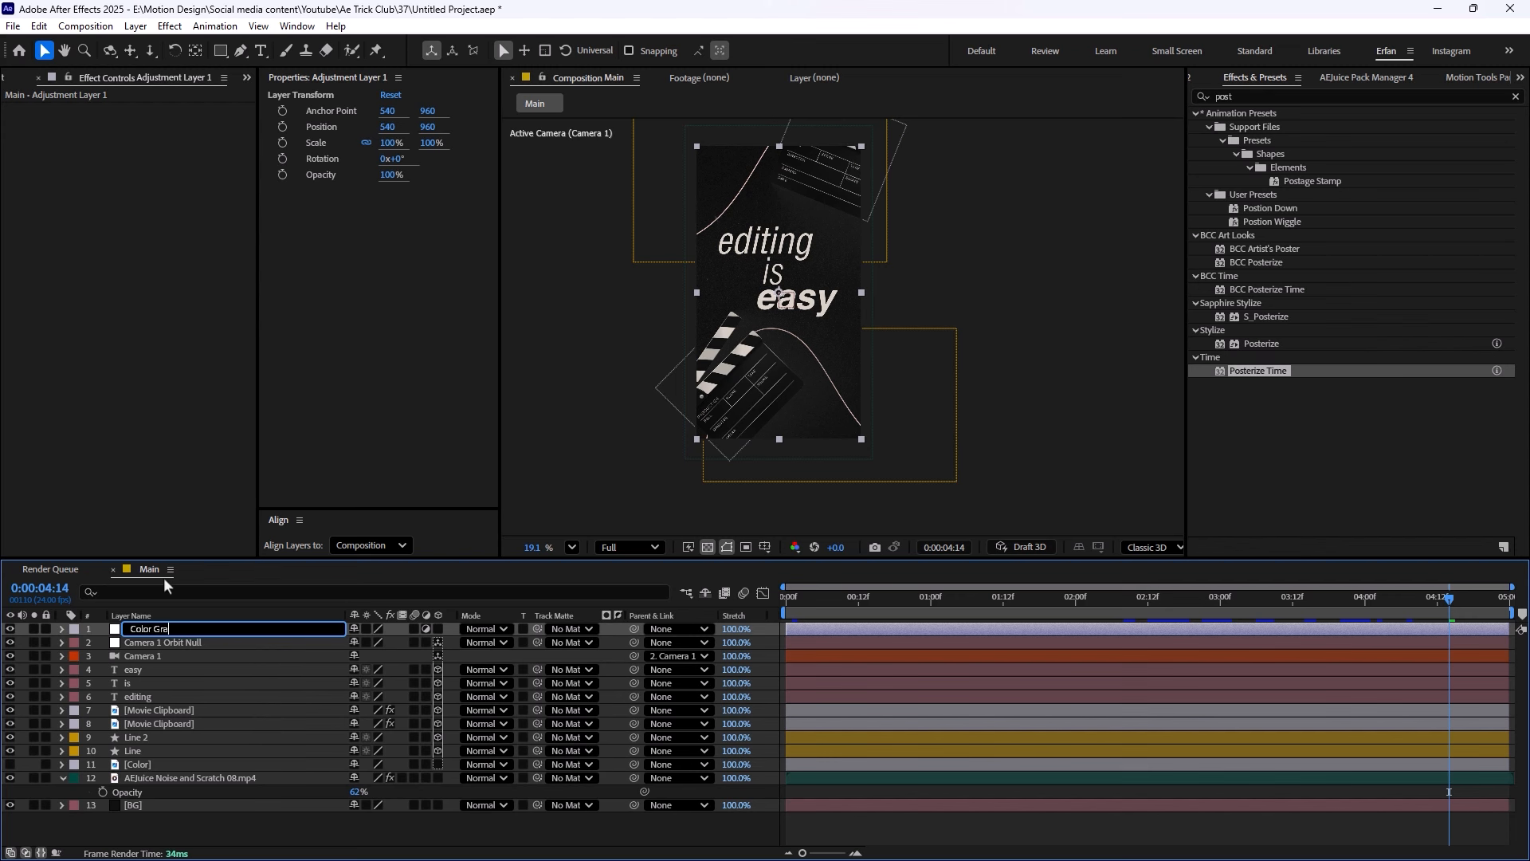
pyautogui.press('Return')
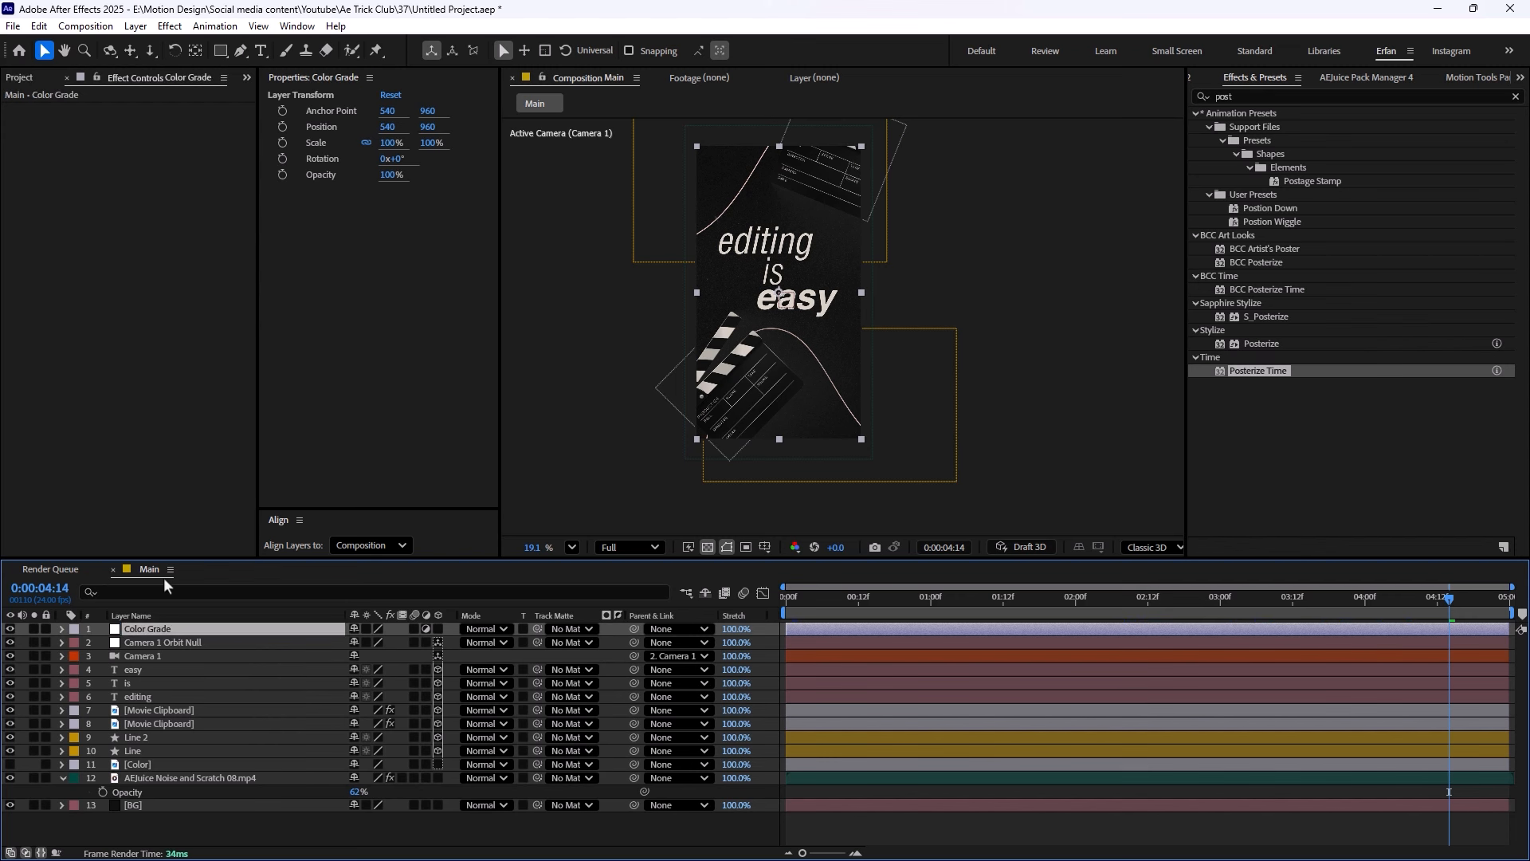
# Apply the Lumetri Color effect to the Color Grade layer
pyautogui.click(1227, 96)
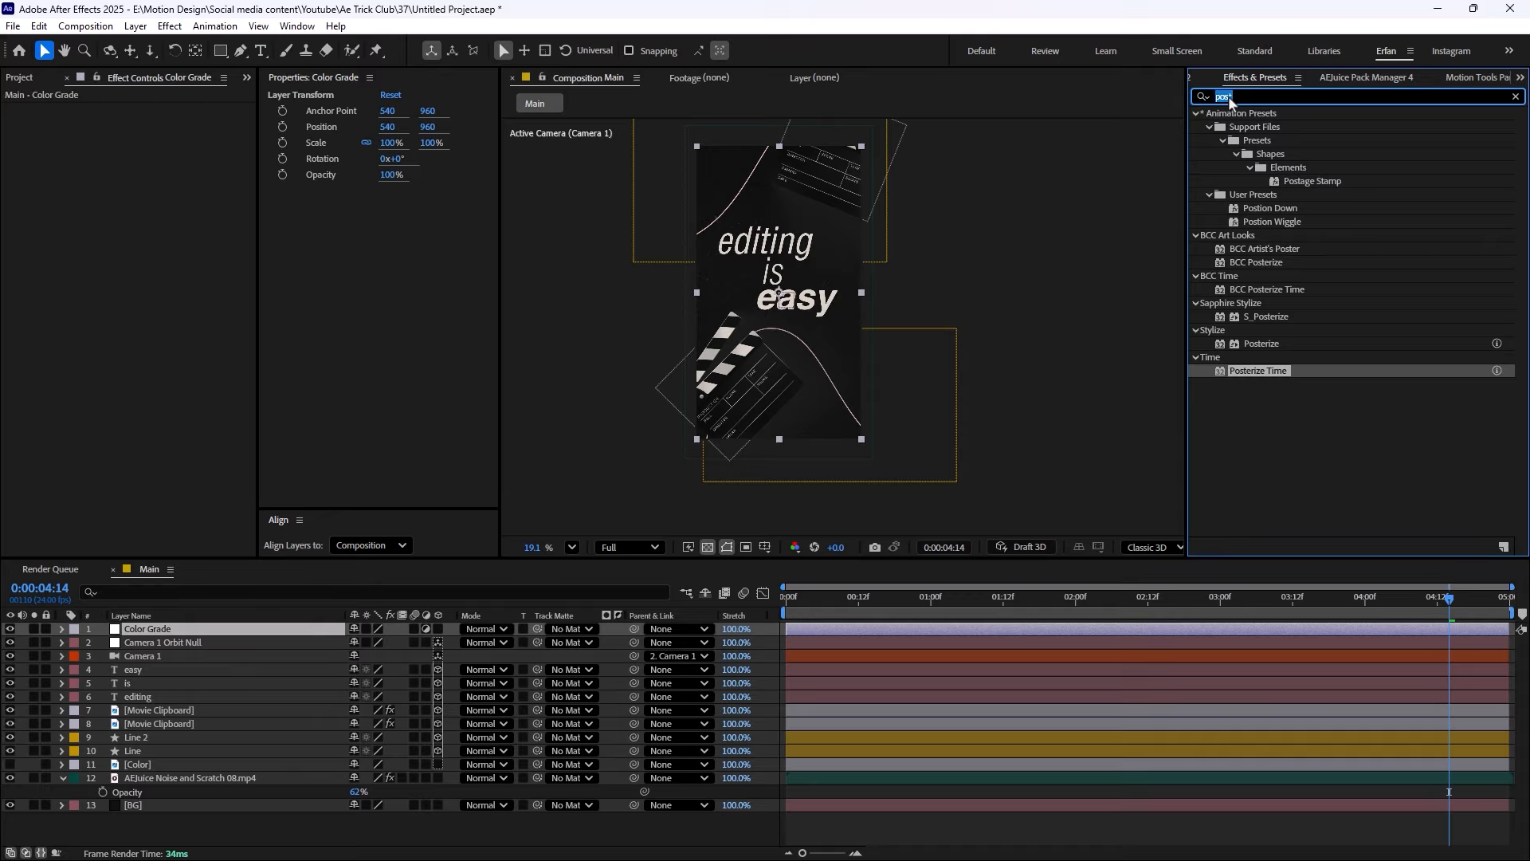
pyautogui.write('lume')
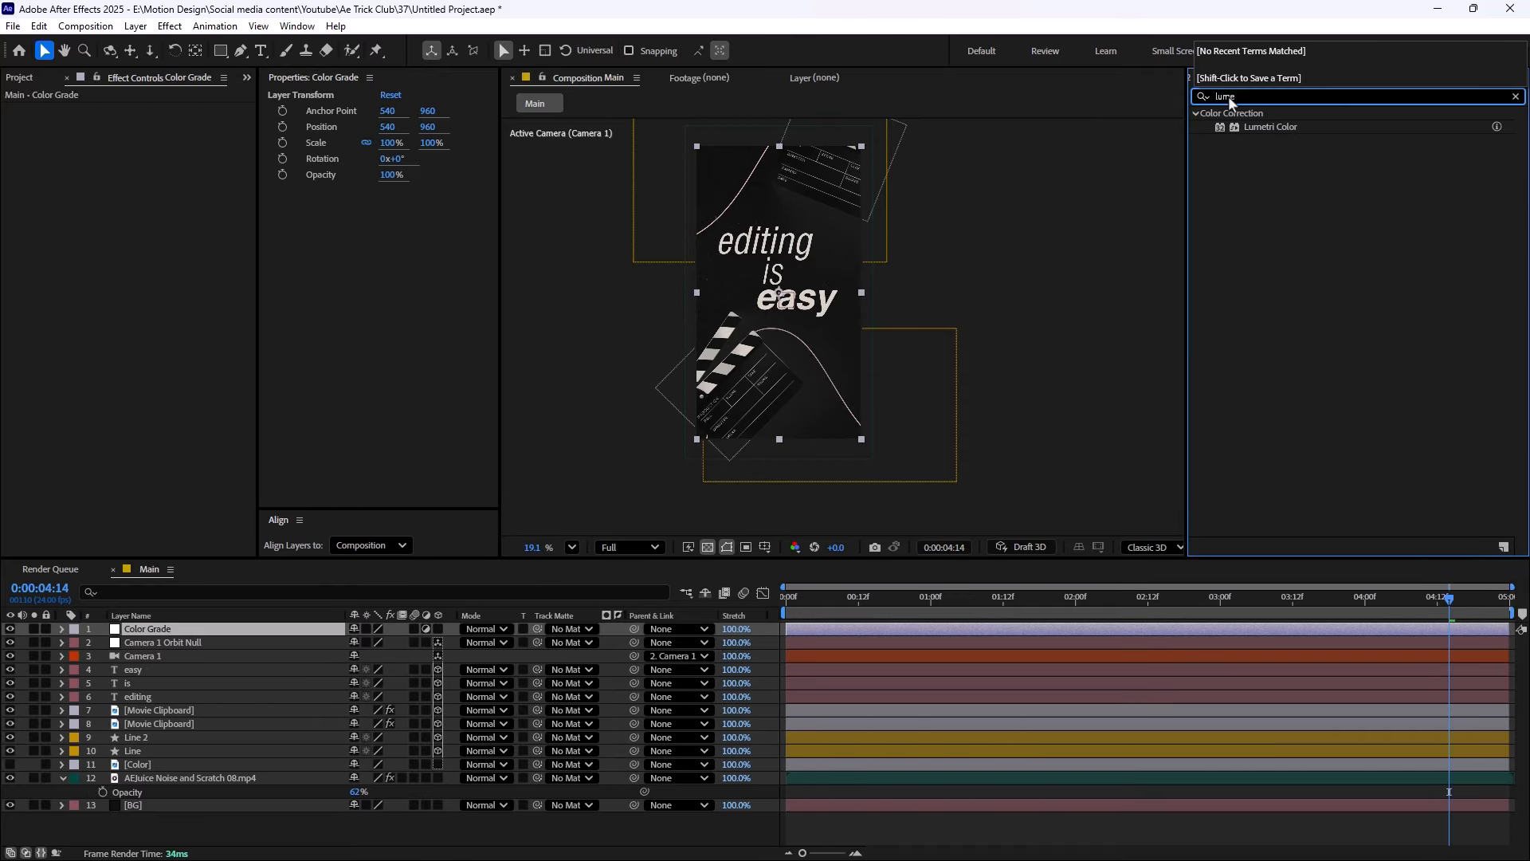
pyautogui.moveTo(1270, 127); pyautogui.dragTo(186, 629)
pyautogui.scroll(1, 714, 319)
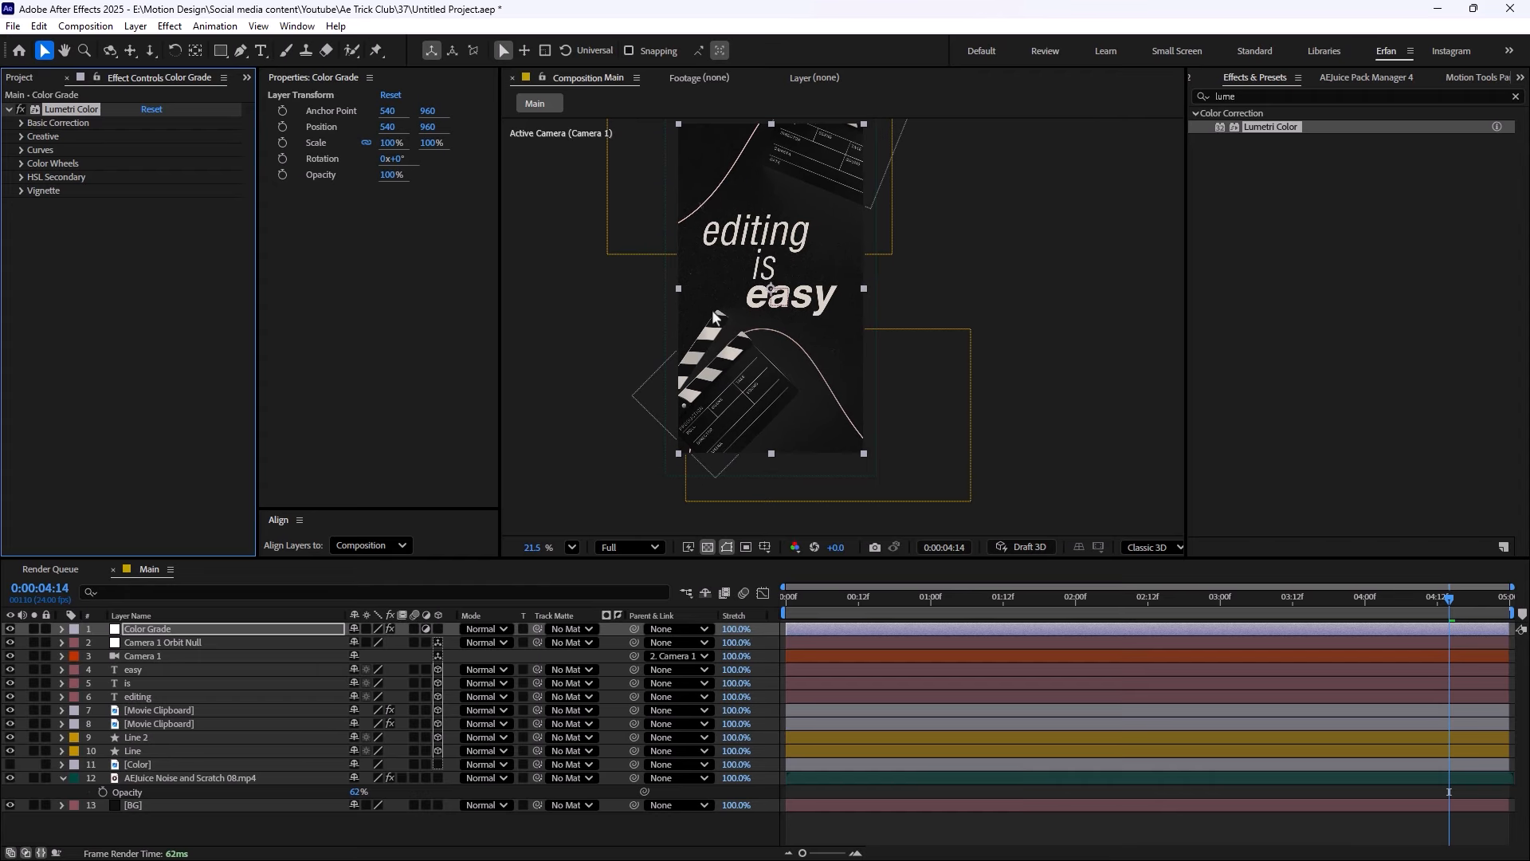
# Try Lumetri Color with Shadows at 45 and a Split Toning tint, and remove the effect from the Color Grade layer
pyautogui.click(21, 125)
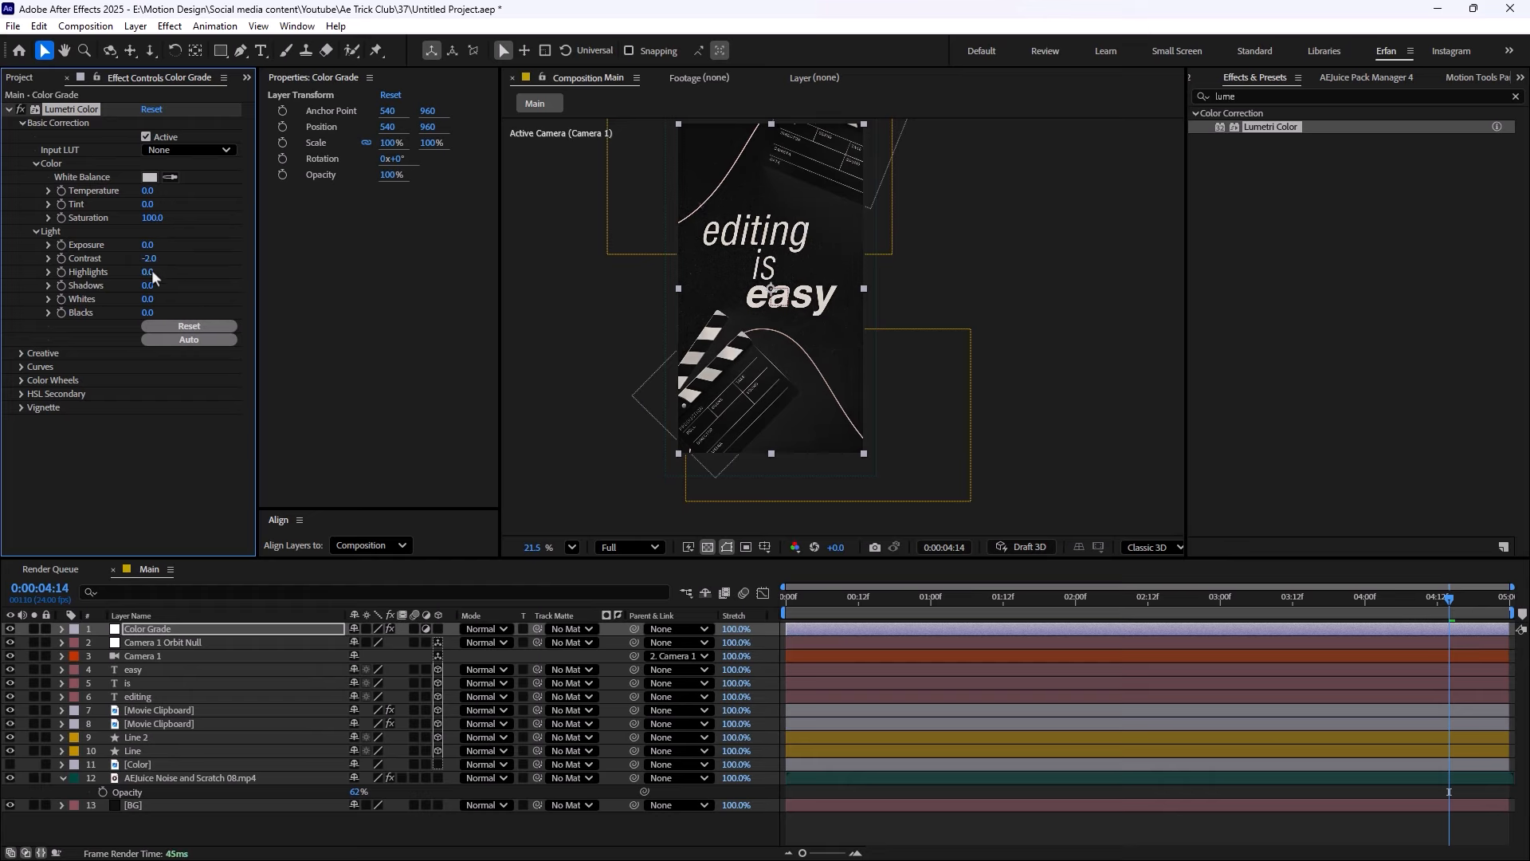
pyautogui.moveTo(147, 286); pyautogui.dragTo(174, 302)
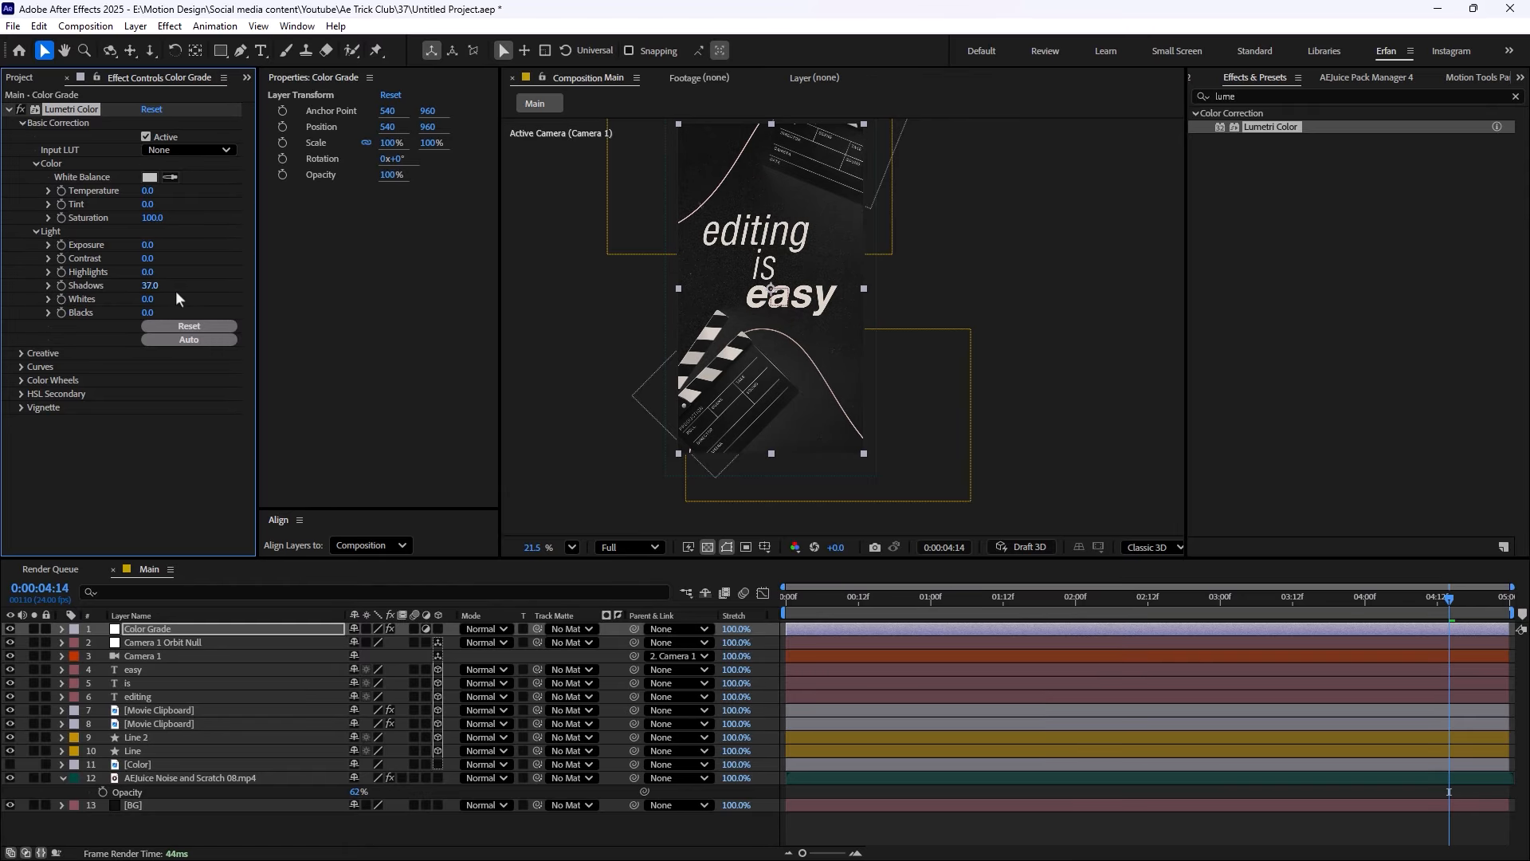
pyautogui.moveTo(179, 289); pyautogui.dragTo(175, 290)
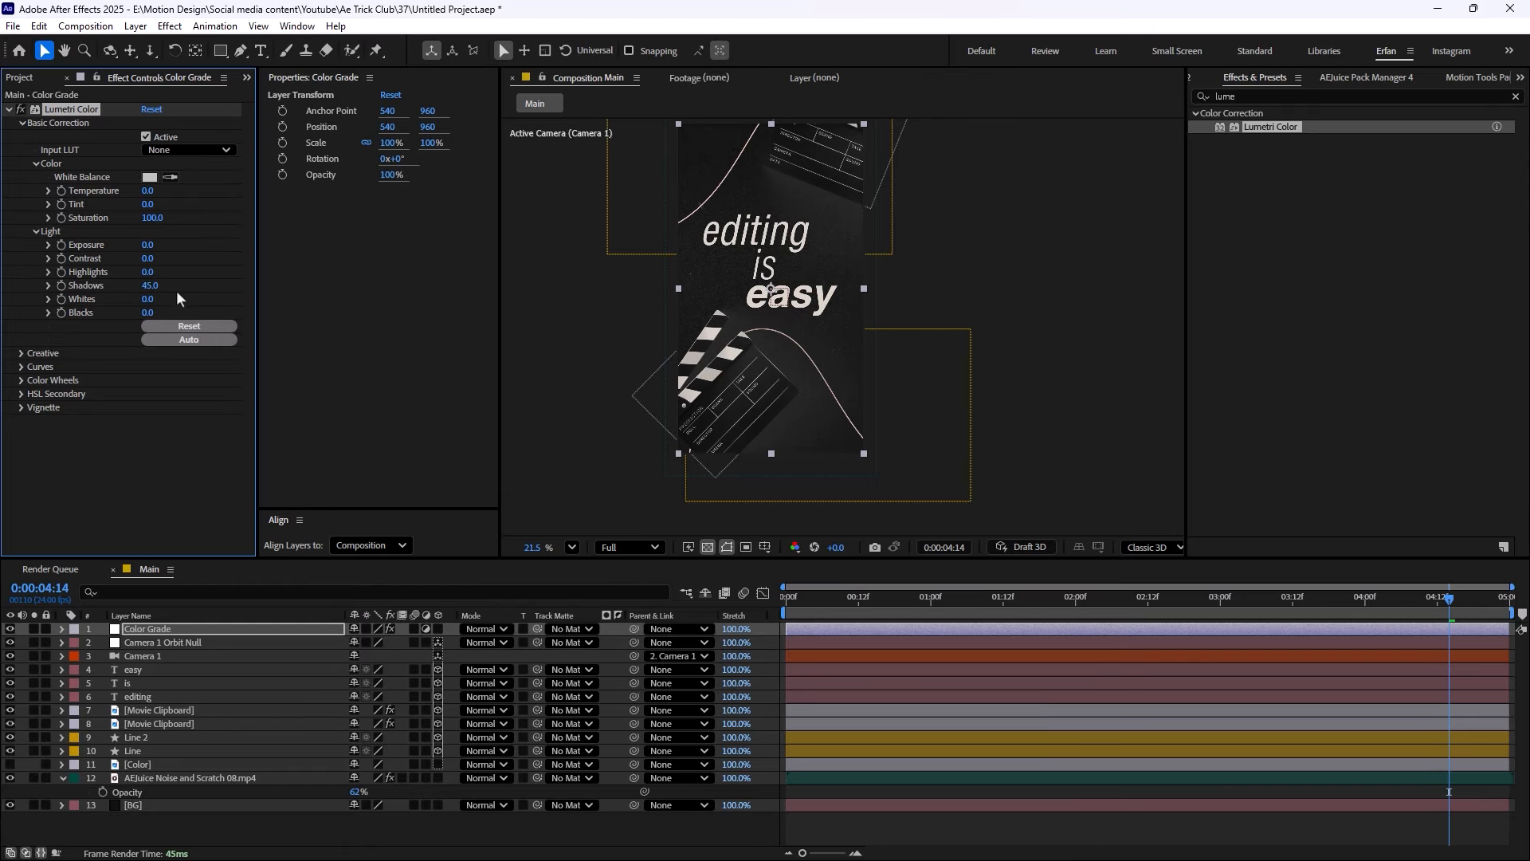
pyautogui.click(21, 352)
pyautogui.click(125, 501)
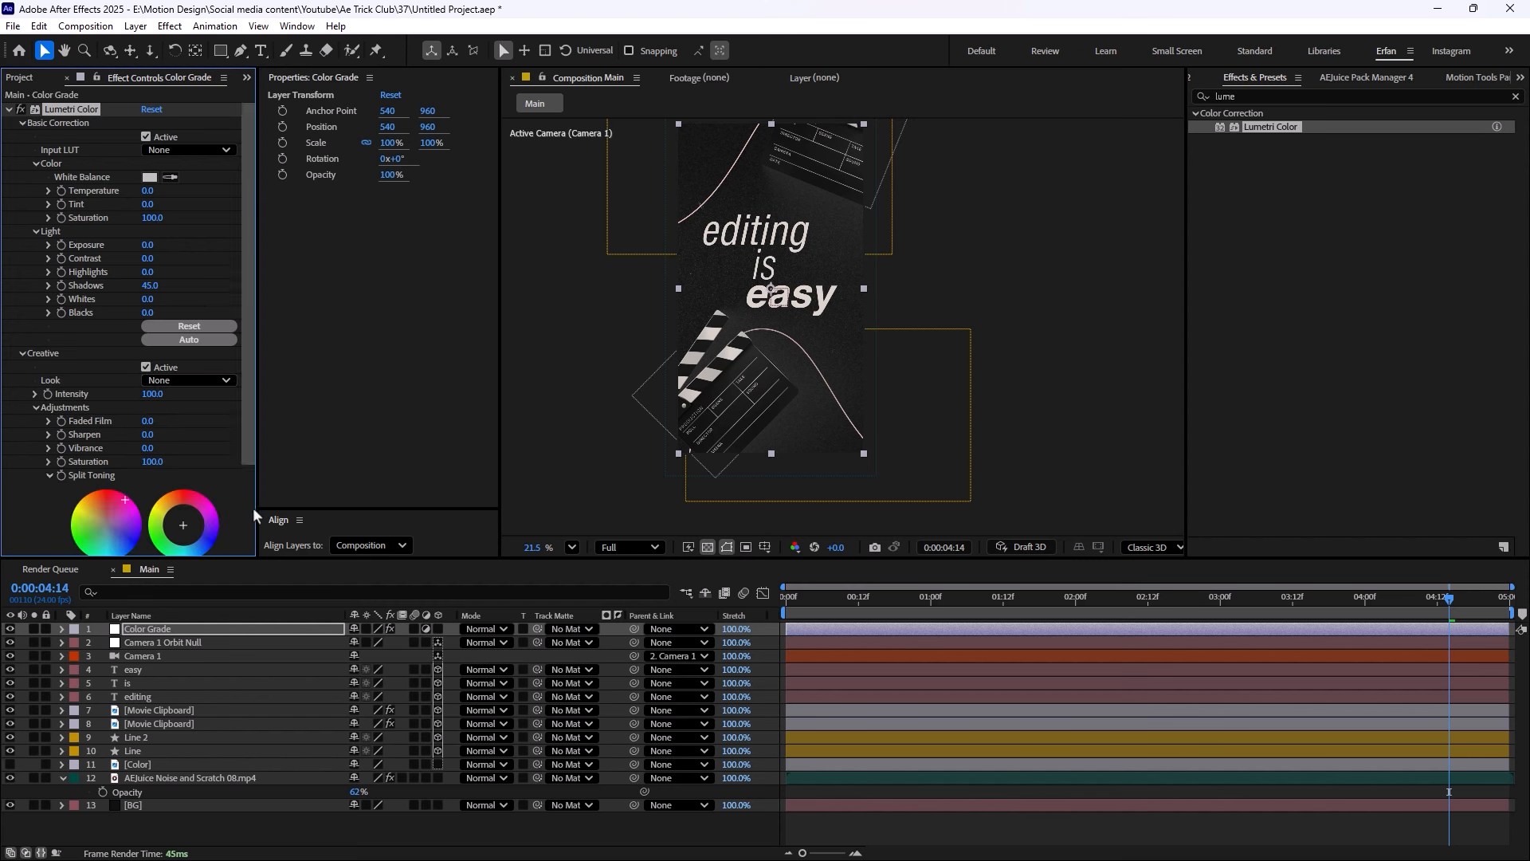
pyautogui.doubleClick(112, 520)
pyautogui.press('Delete')
# Apply the Magic Bullet Looks effect to the Color Grade layer and open its look editor
pyautogui.click(1251, 95)
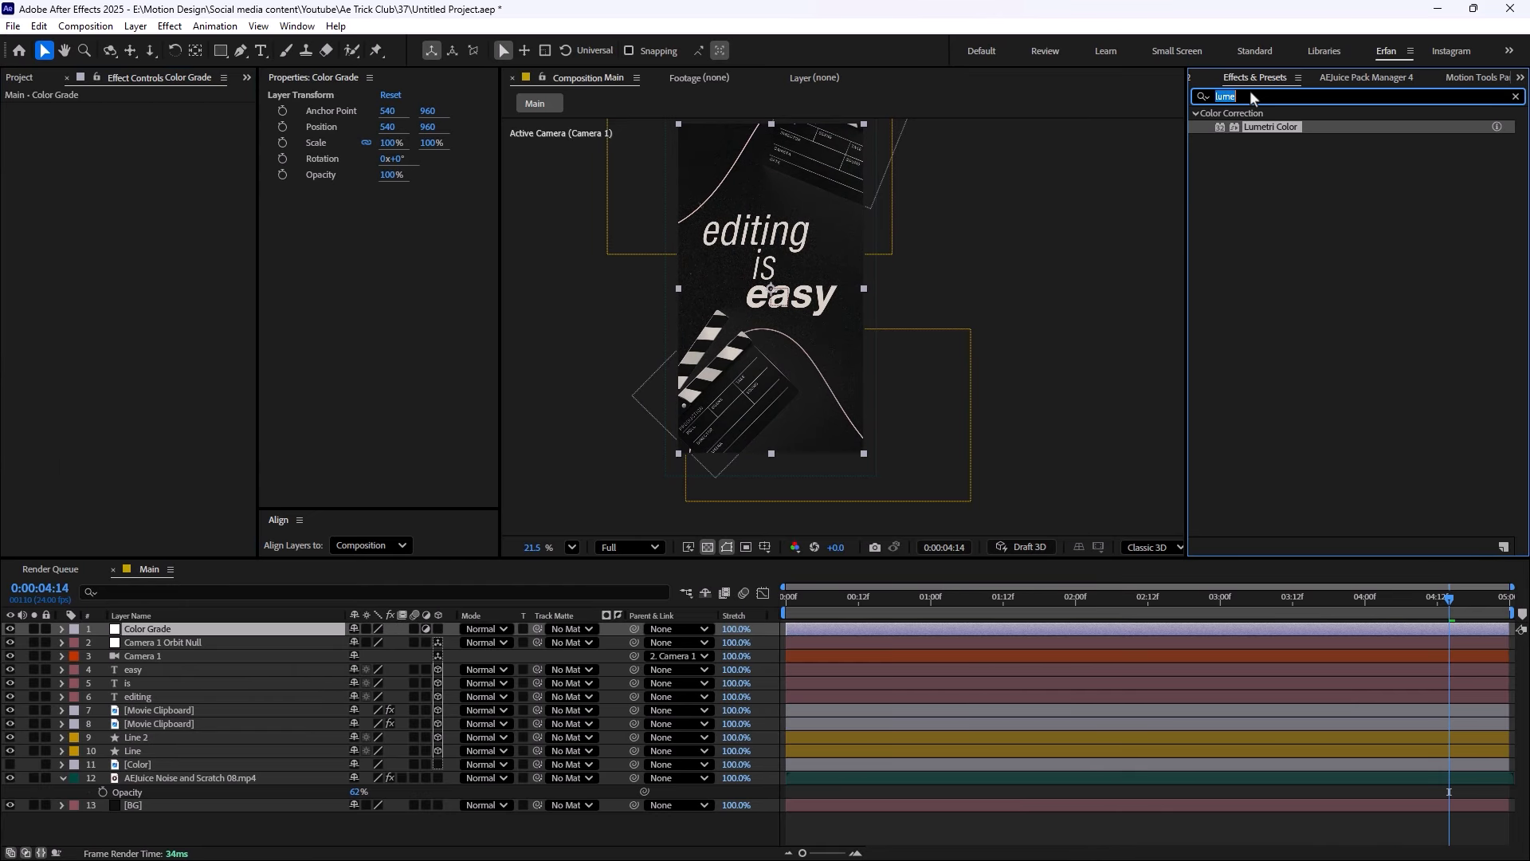
pyautogui.write('looks')
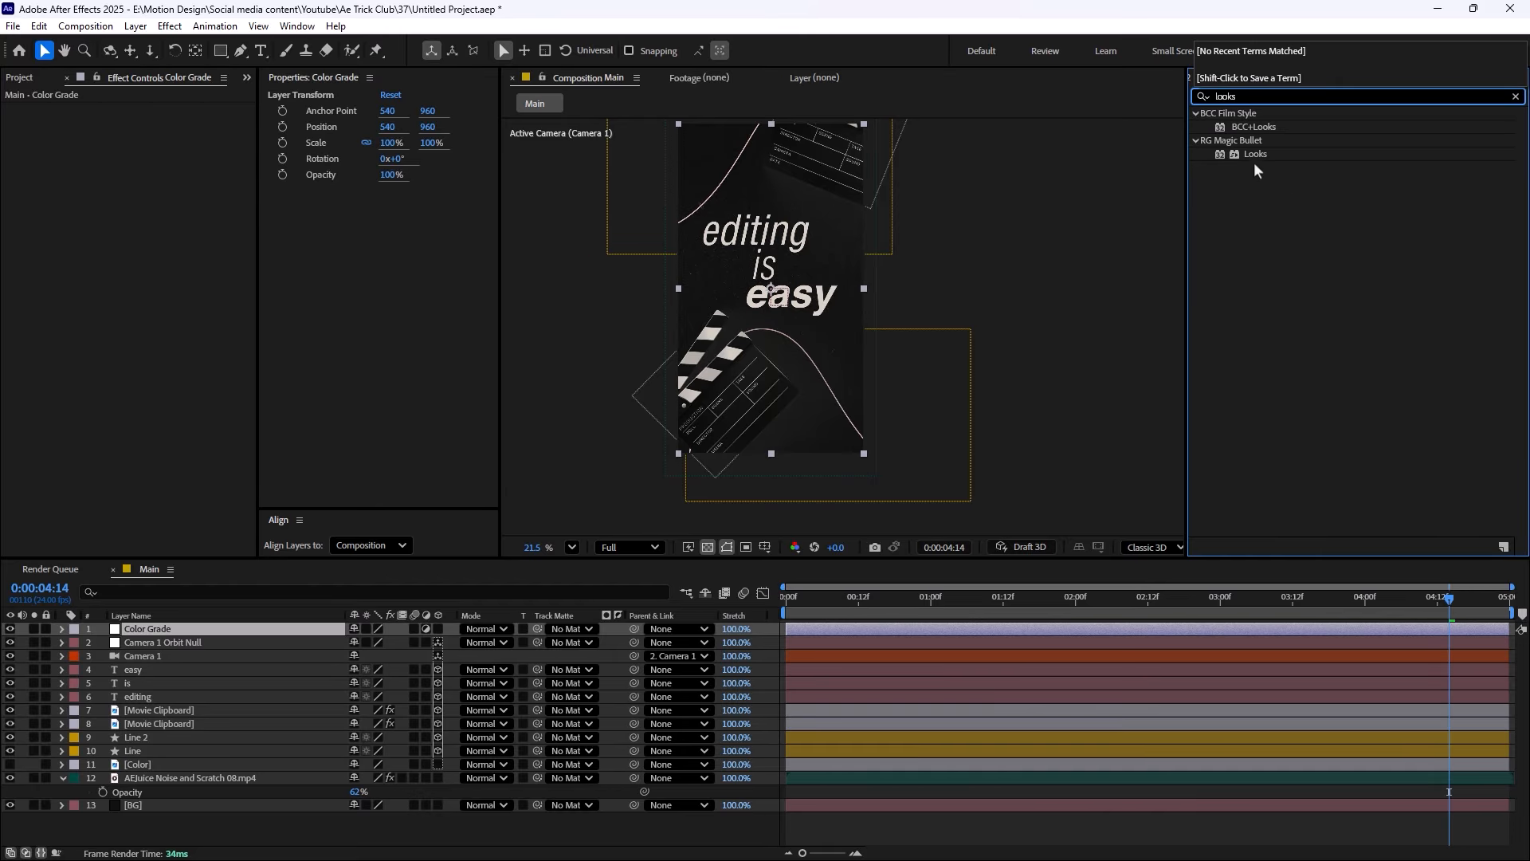
pyautogui.moveTo(1257, 153); pyautogui.dragTo(128, 631)
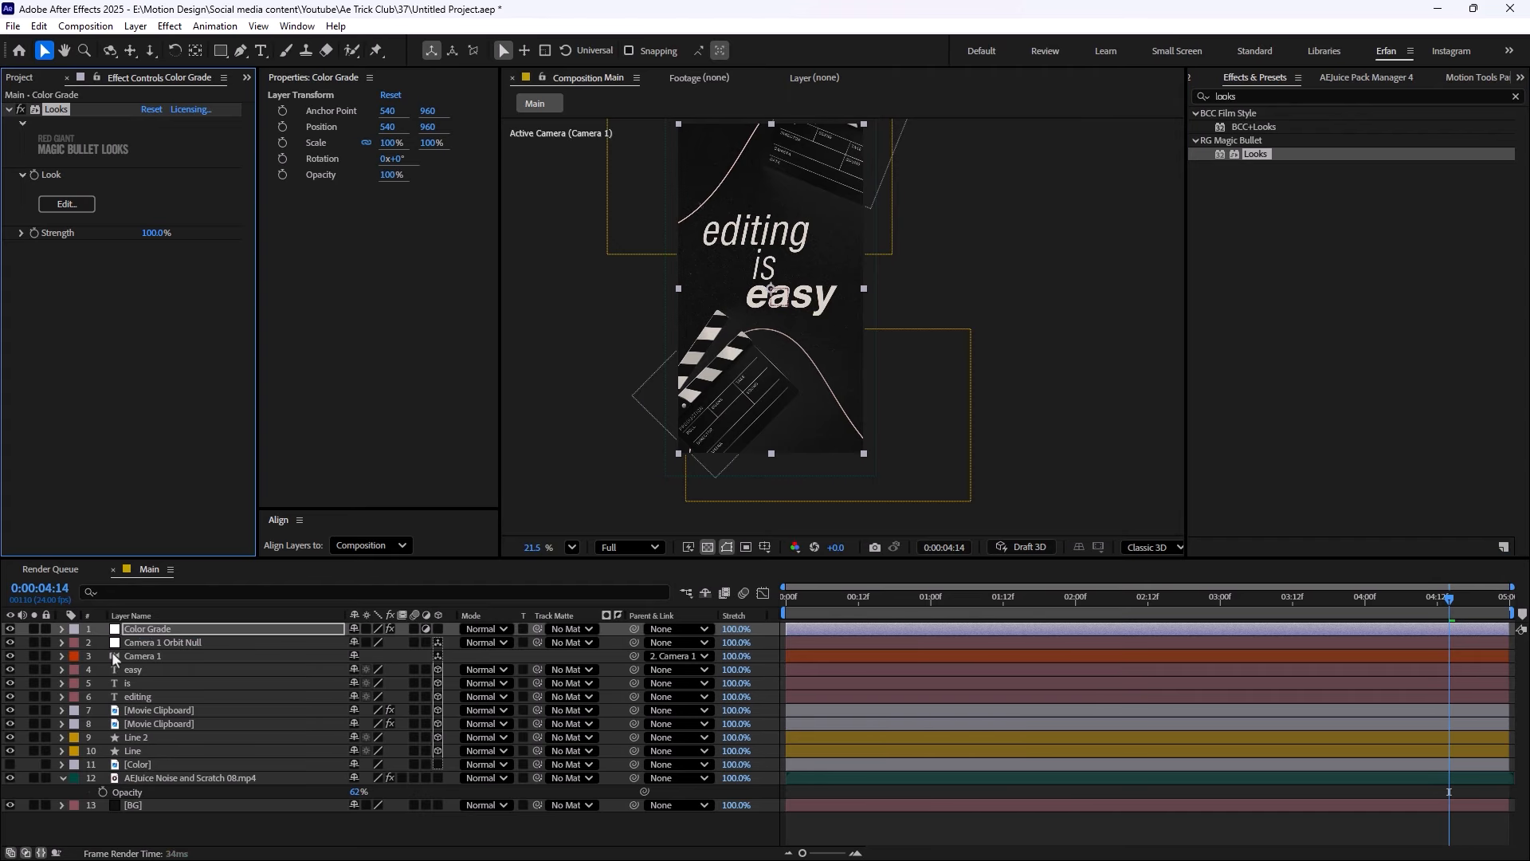
pyautogui.click(72, 205)
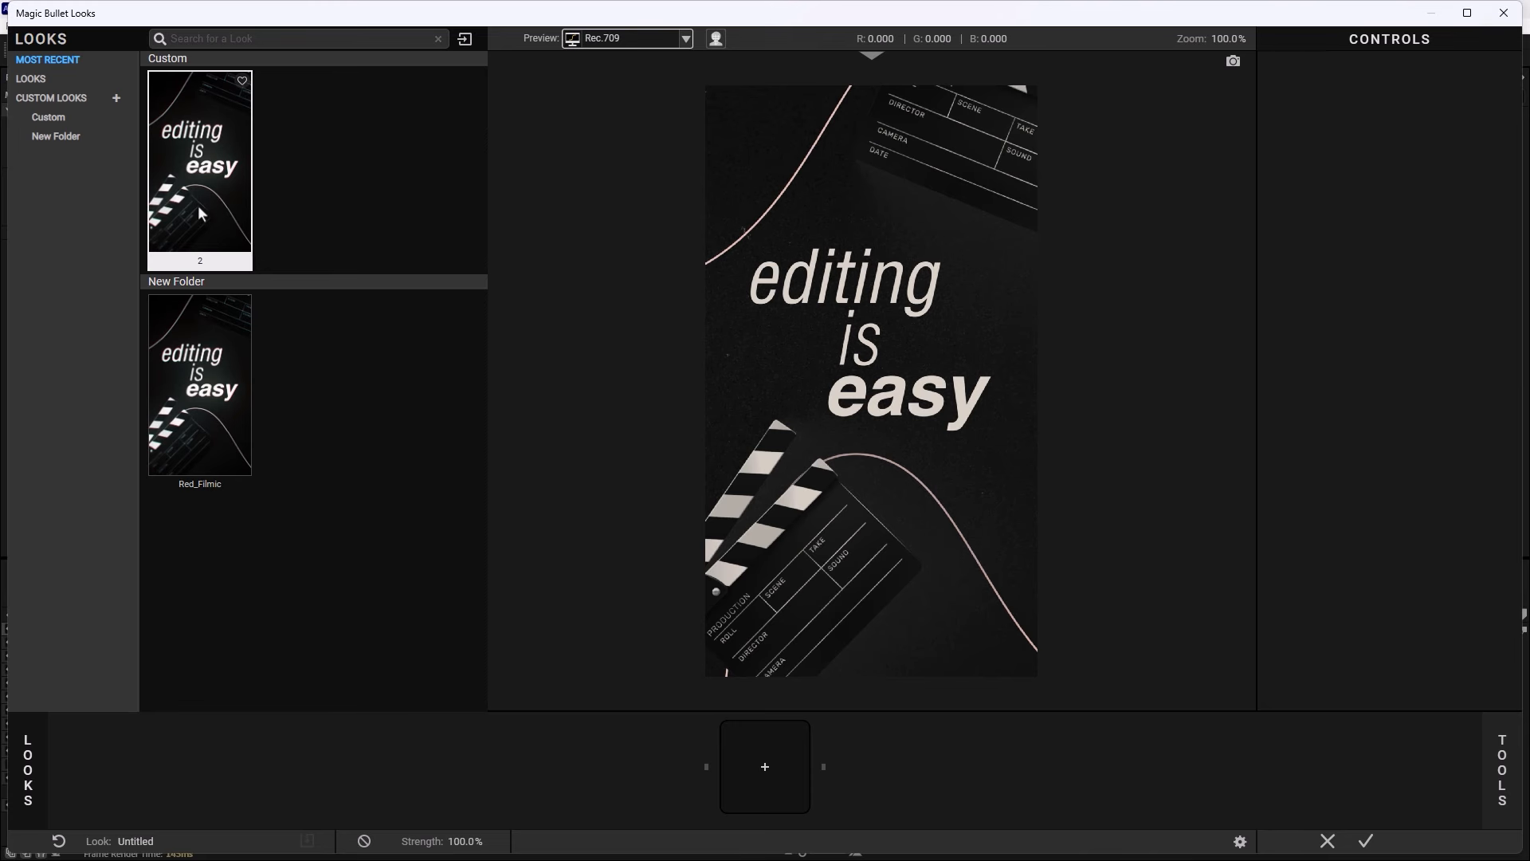
# Try out the custom look 2, Film Grade Vivid, and the Analog Tribe looks Fungus Farm, Railyard and Restoration
pyautogui.click(199, 209)
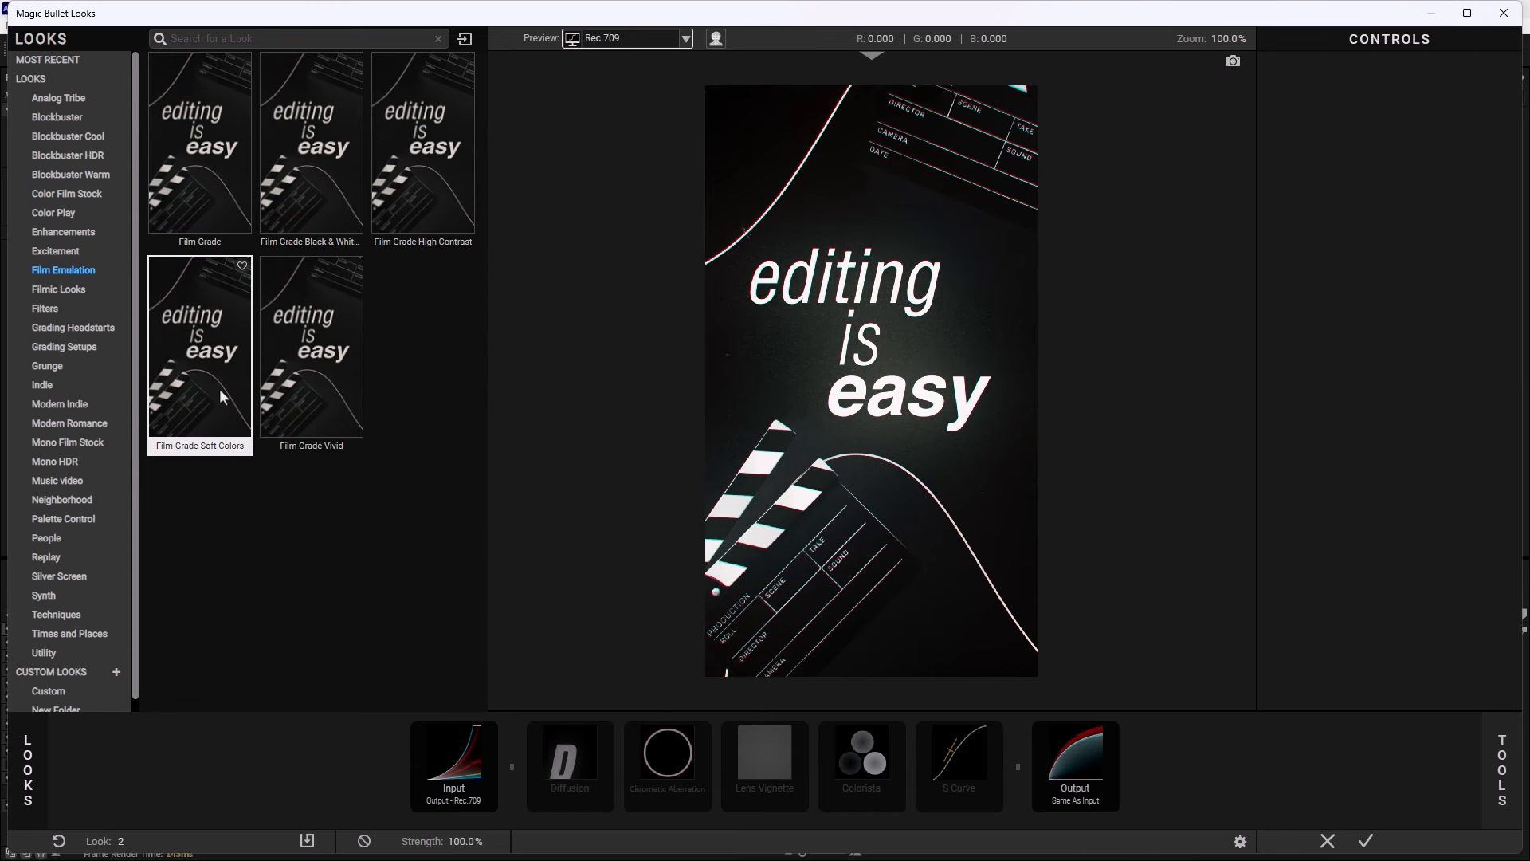
pyautogui.click(219, 389)
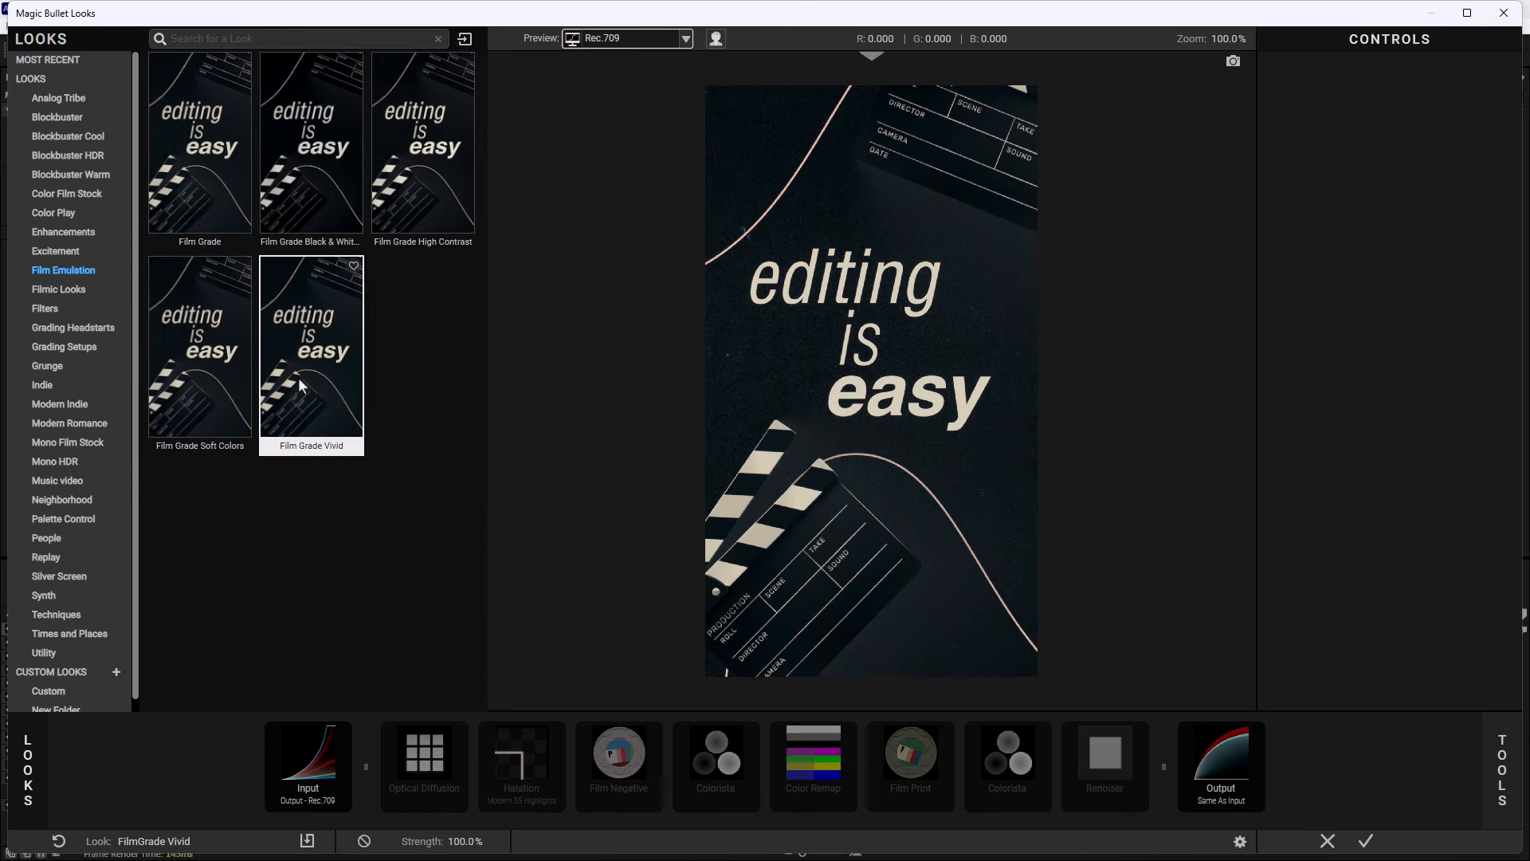
pyautogui.click(59, 98)
pyautogui.click(307, 289)
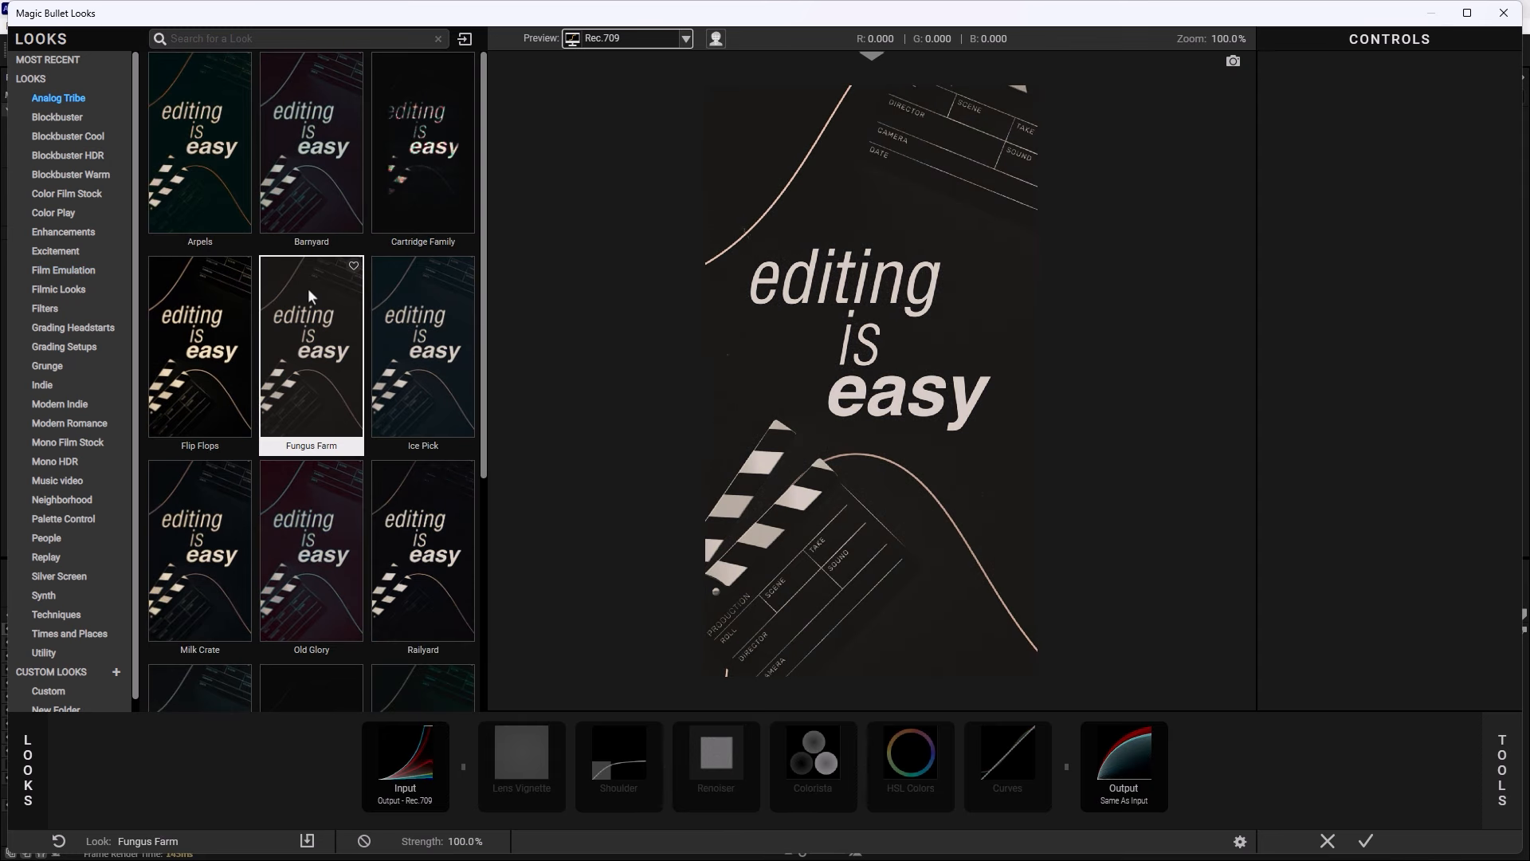
pyautogui.click(394, 356)
pyautogui.click(427, 514)
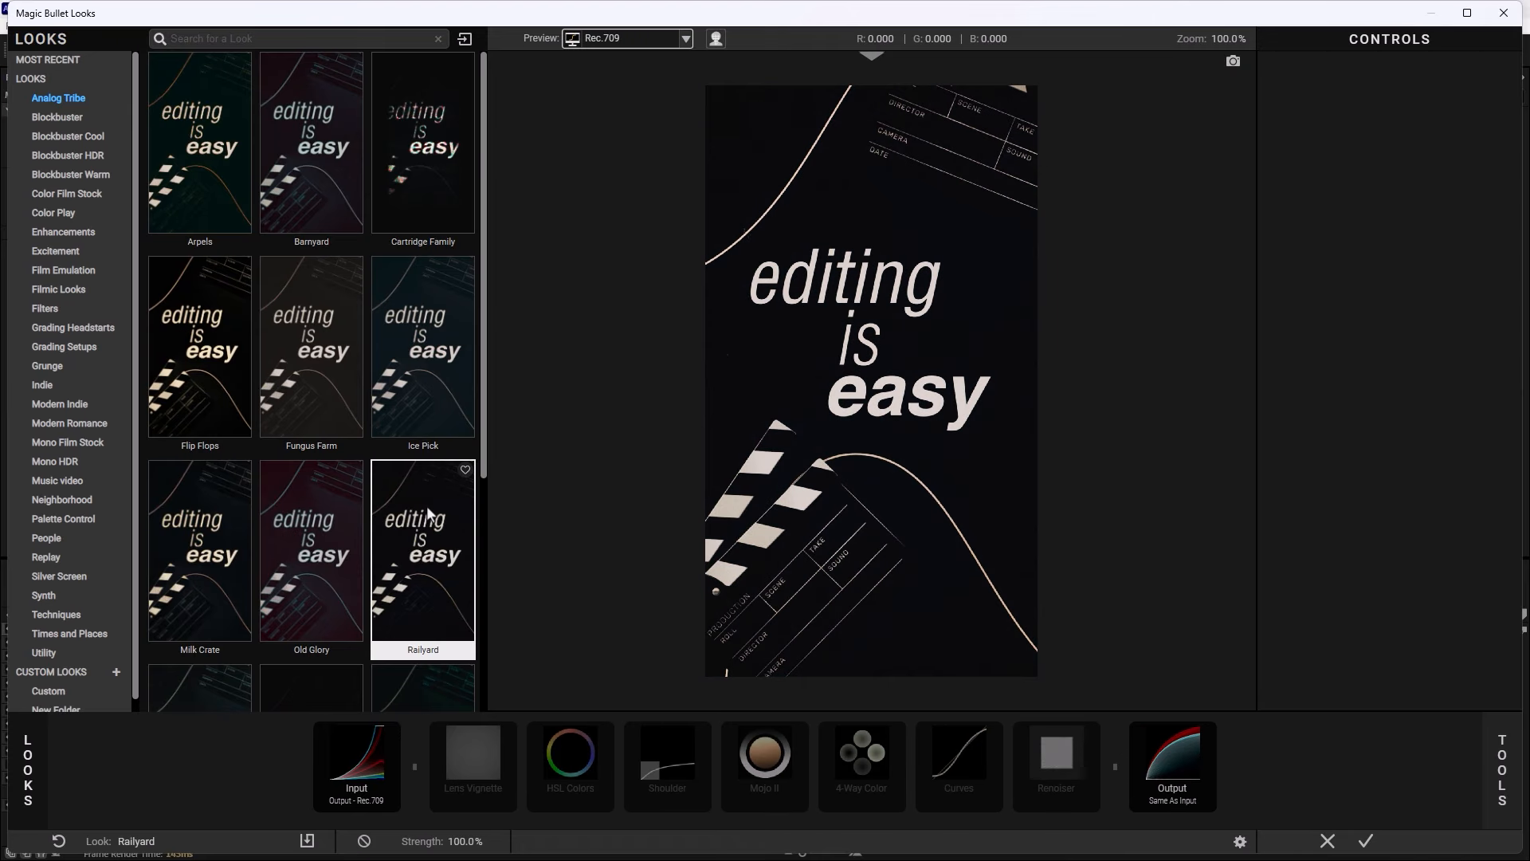
pyautogui.scroll(-3, 381, 512)
pyautogui.click(331, 516)
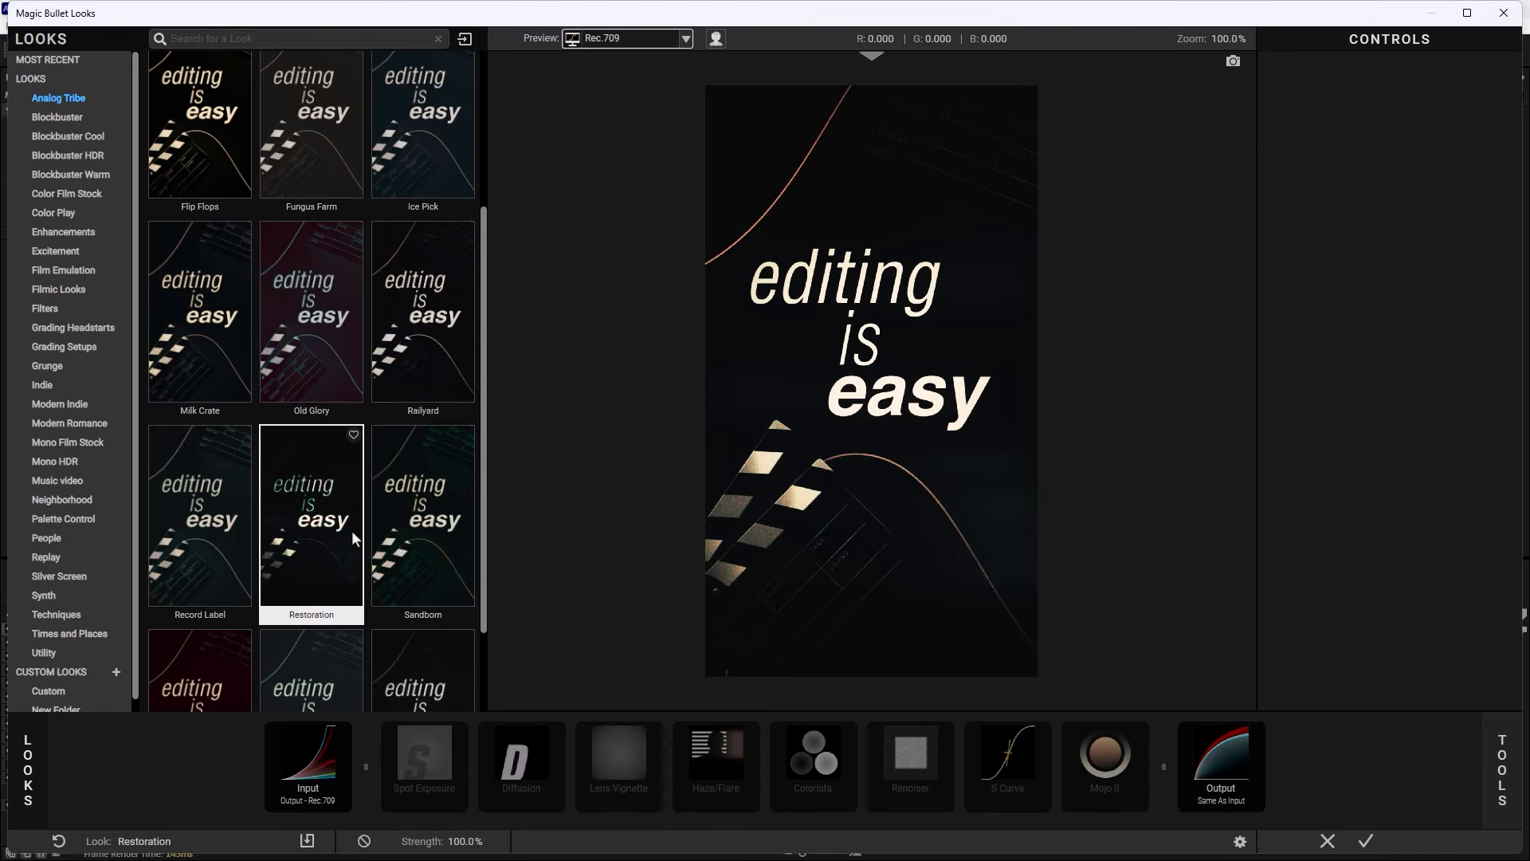
pyautogui.click(443, 552)
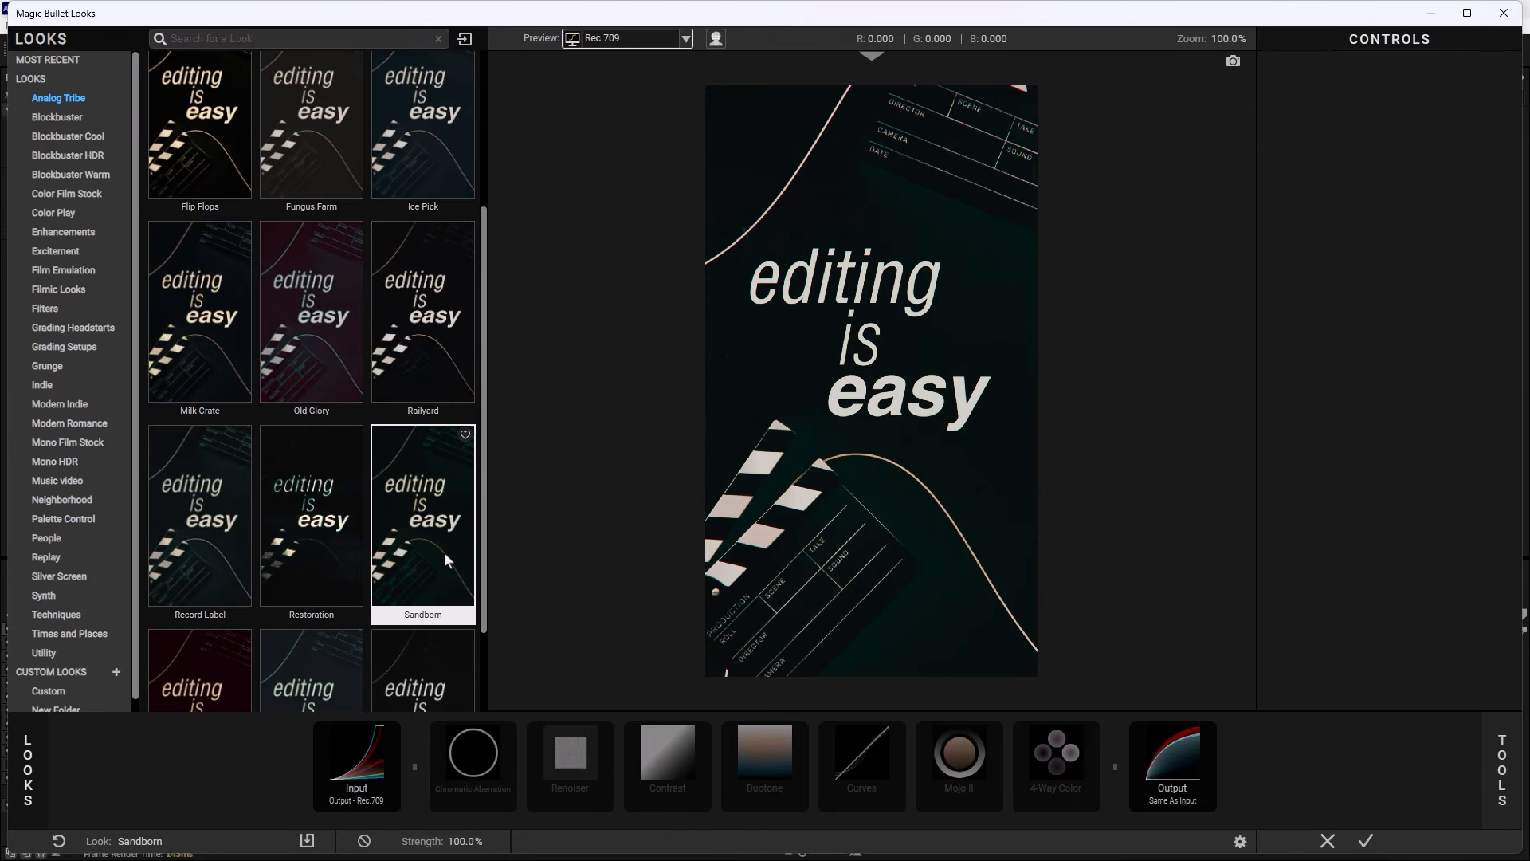
# Choose the Film Grade Black & White look from the Film Emulation category and accept it
pyautogui.click(65, 287)
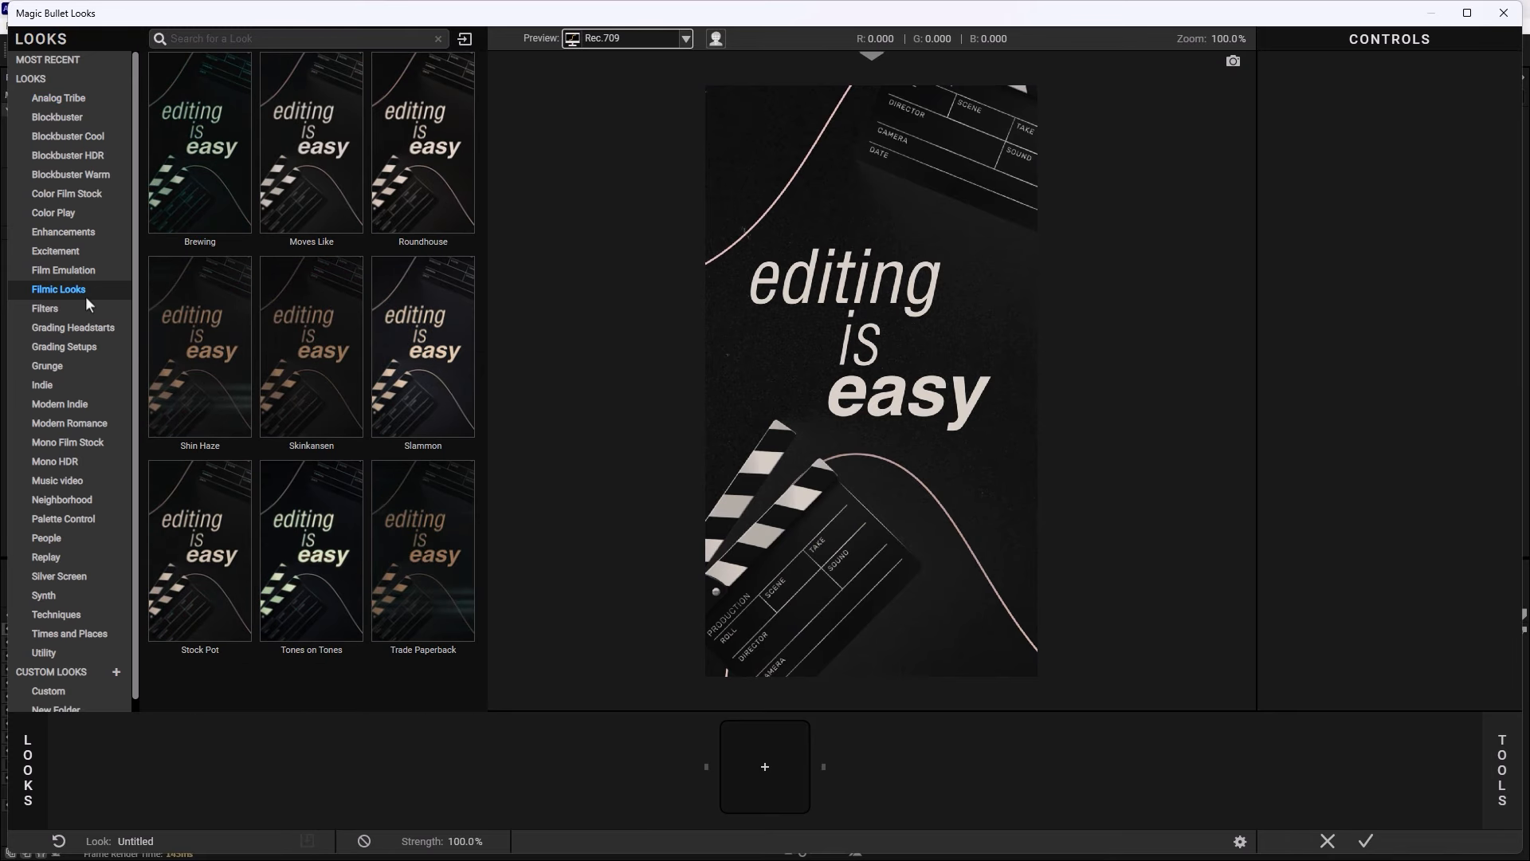
pyautogui.click(70, 271)
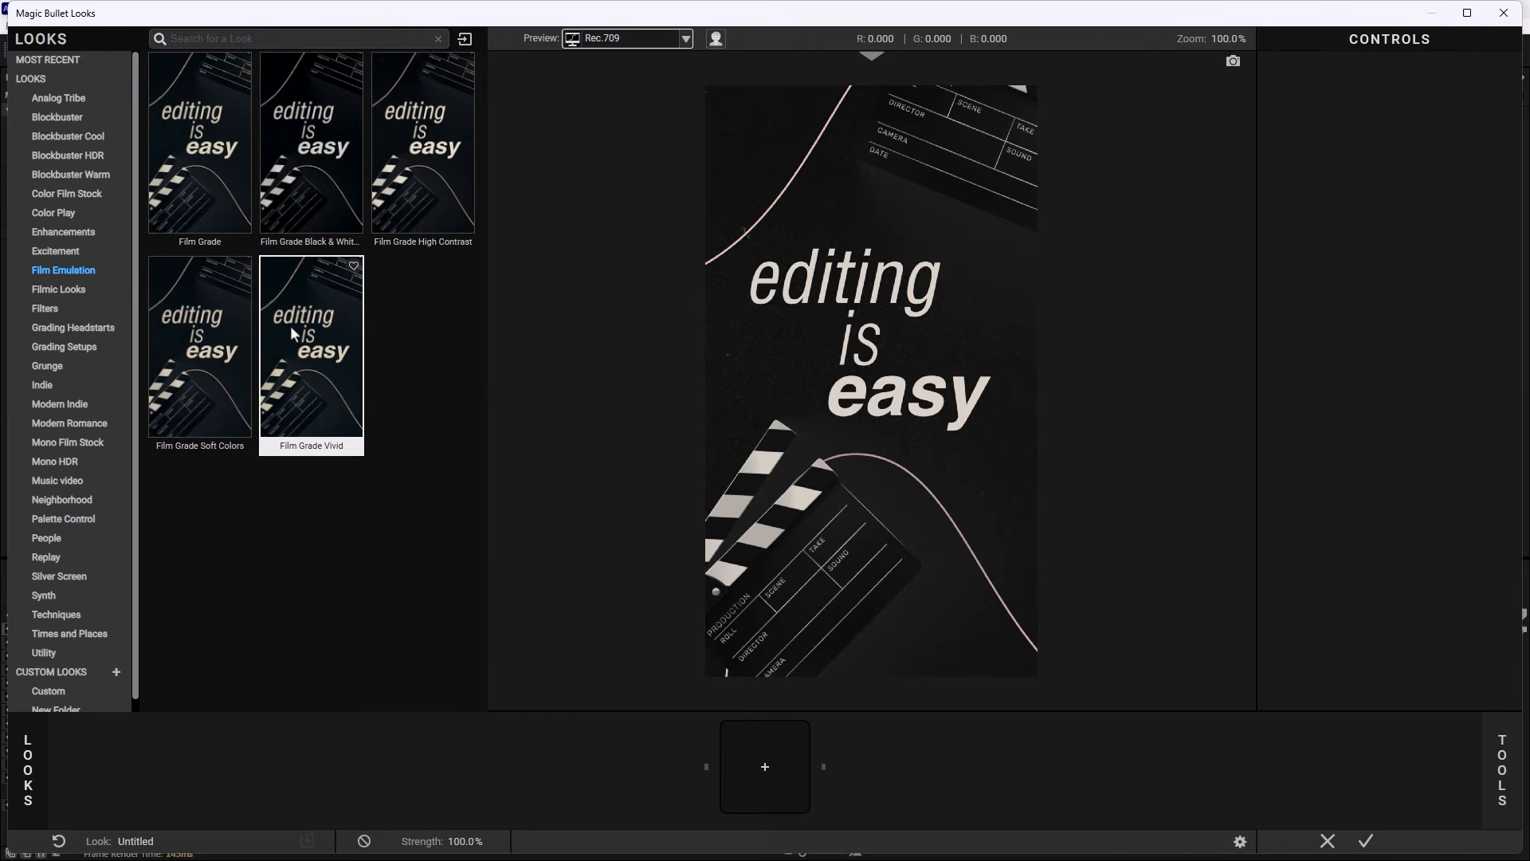
pyautogui.click(319, 327)
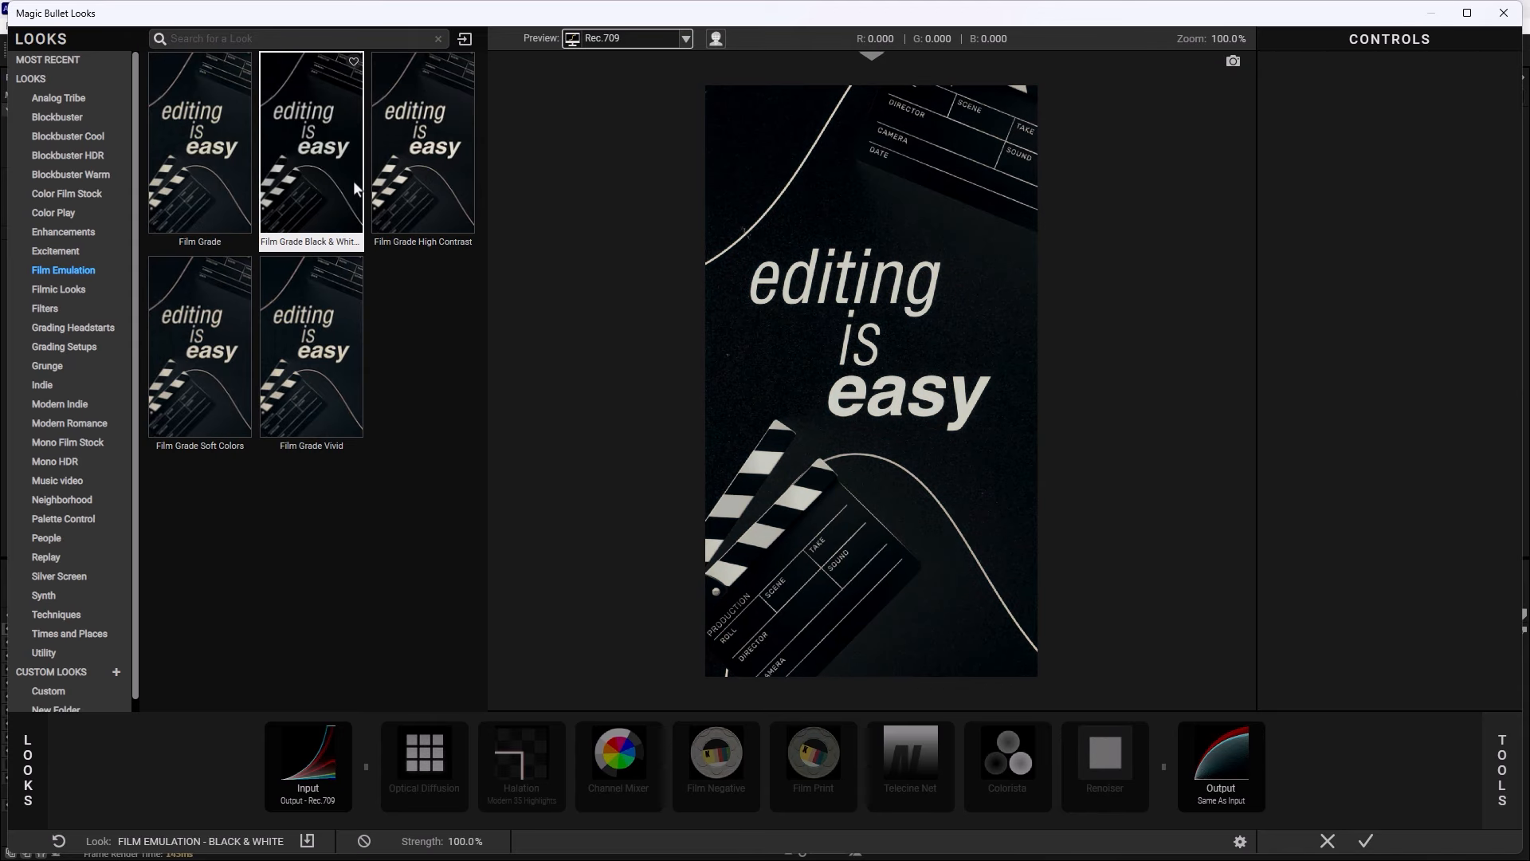
pyautogui.click(352, 180)
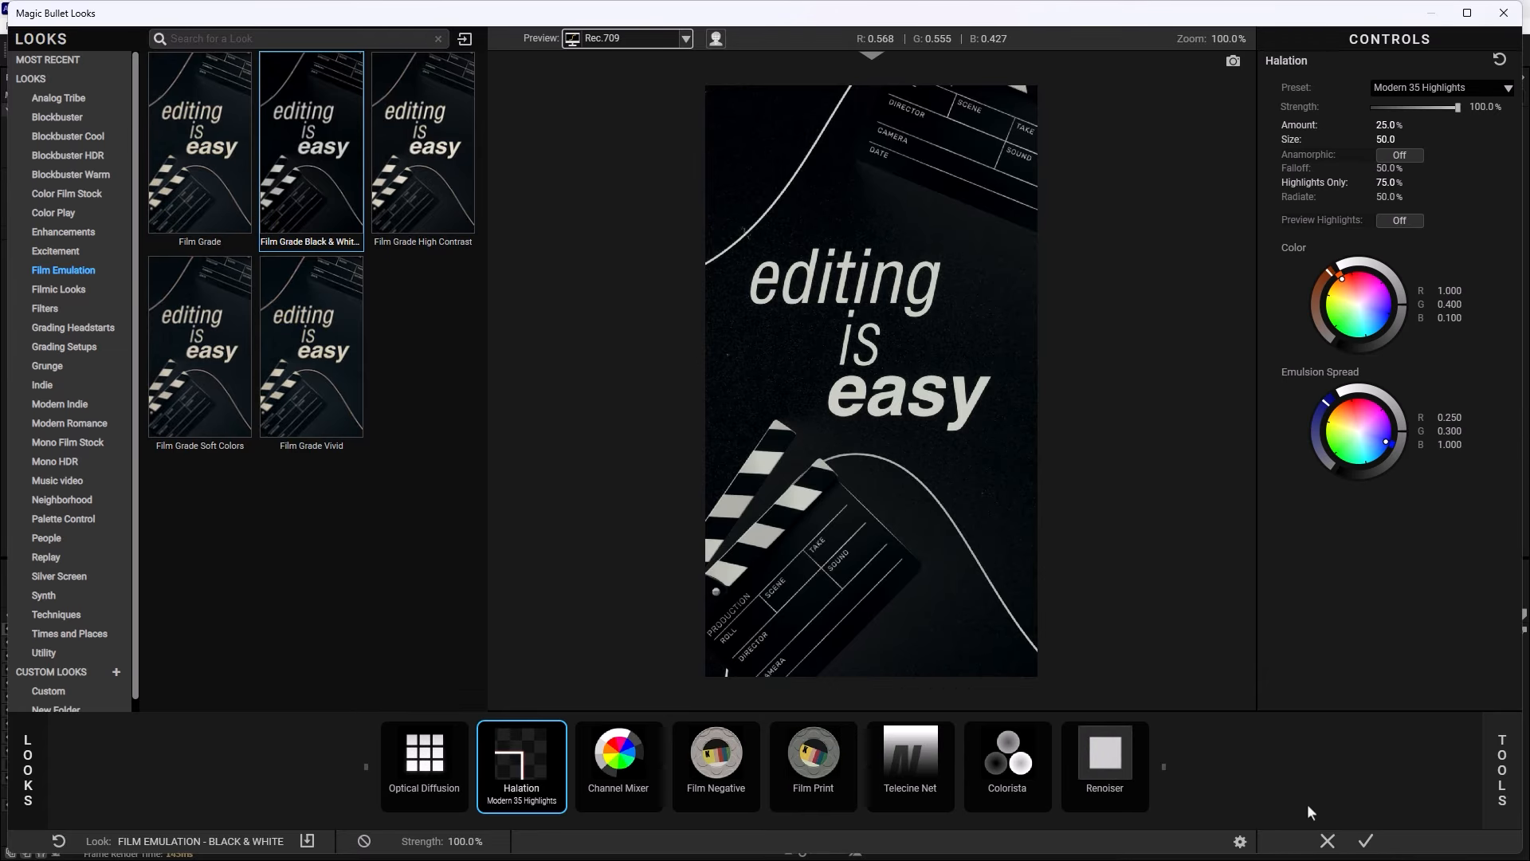
pyautogui.click(1365, 843)
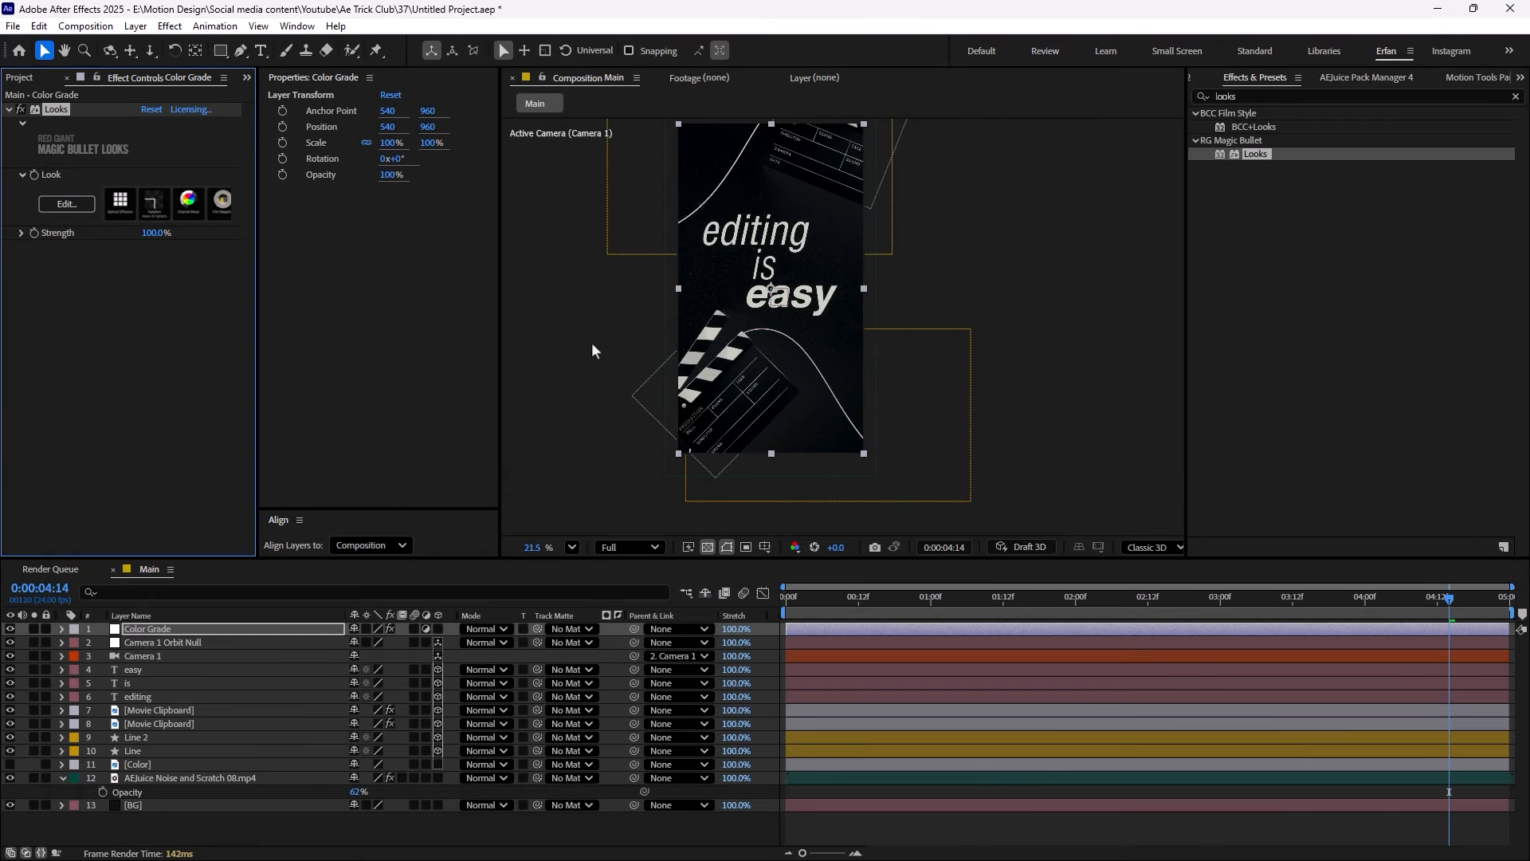
# Set the Looks effect's Strength to 92% and inspect the graded composition at different magnifications
pyautogui.scroll(2, 613, 356)
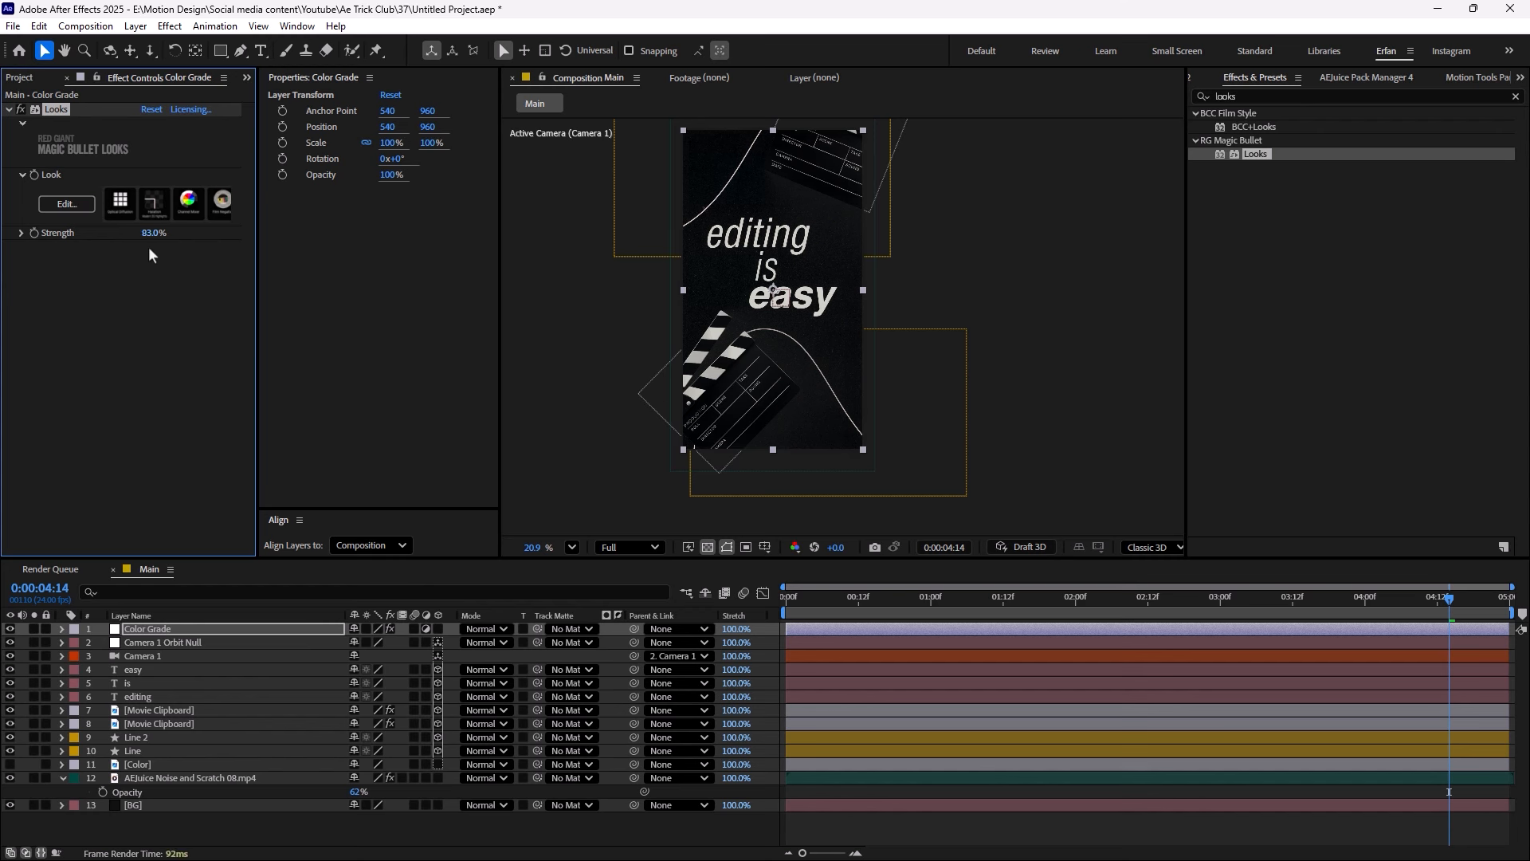
pyautogui.click(341, 828)
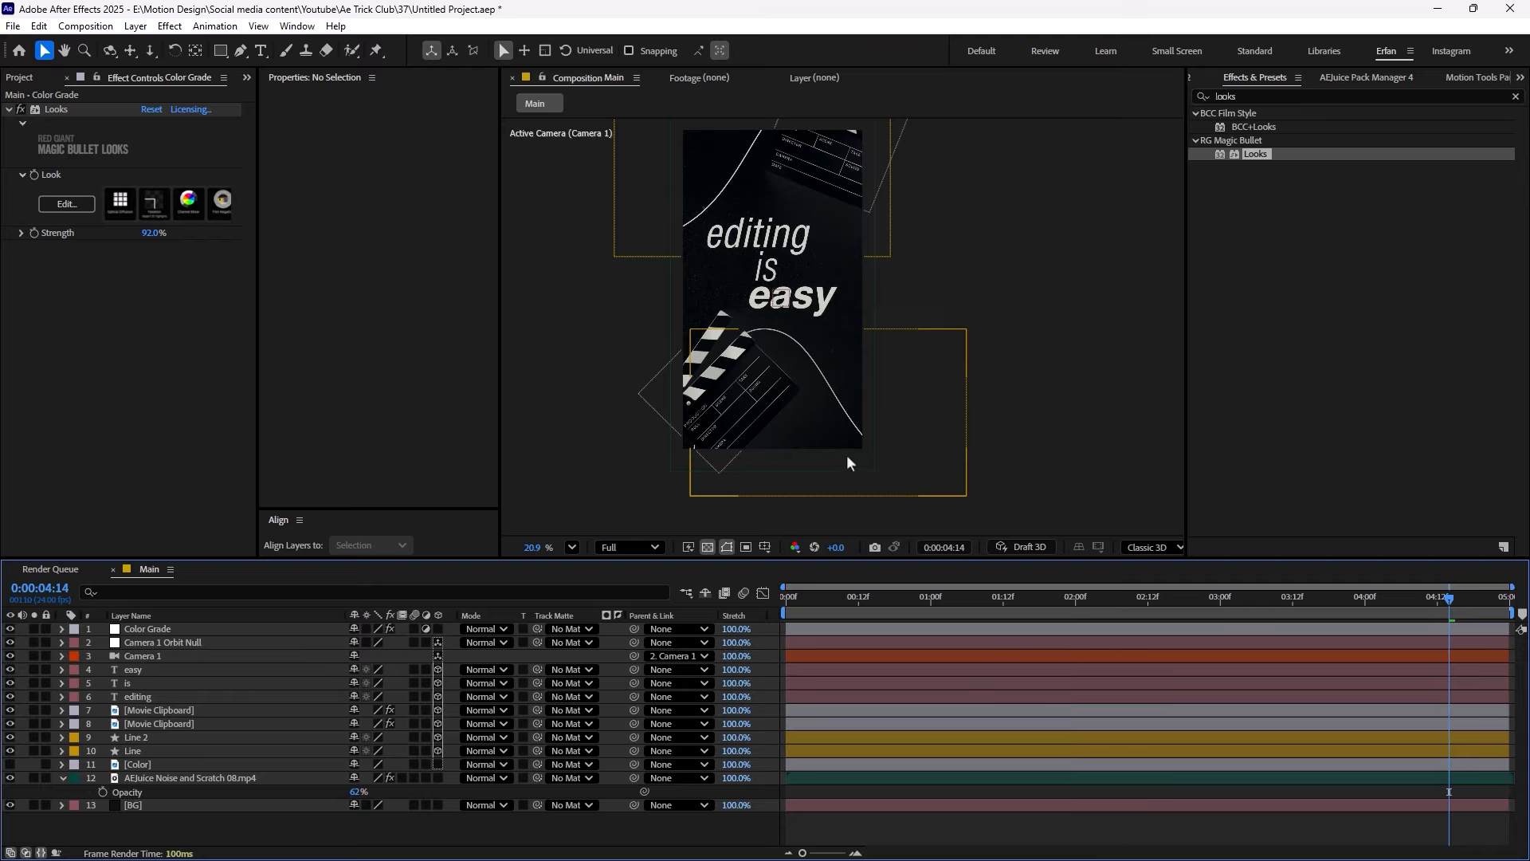
pyautogui.scroll(-2, 846, 456)
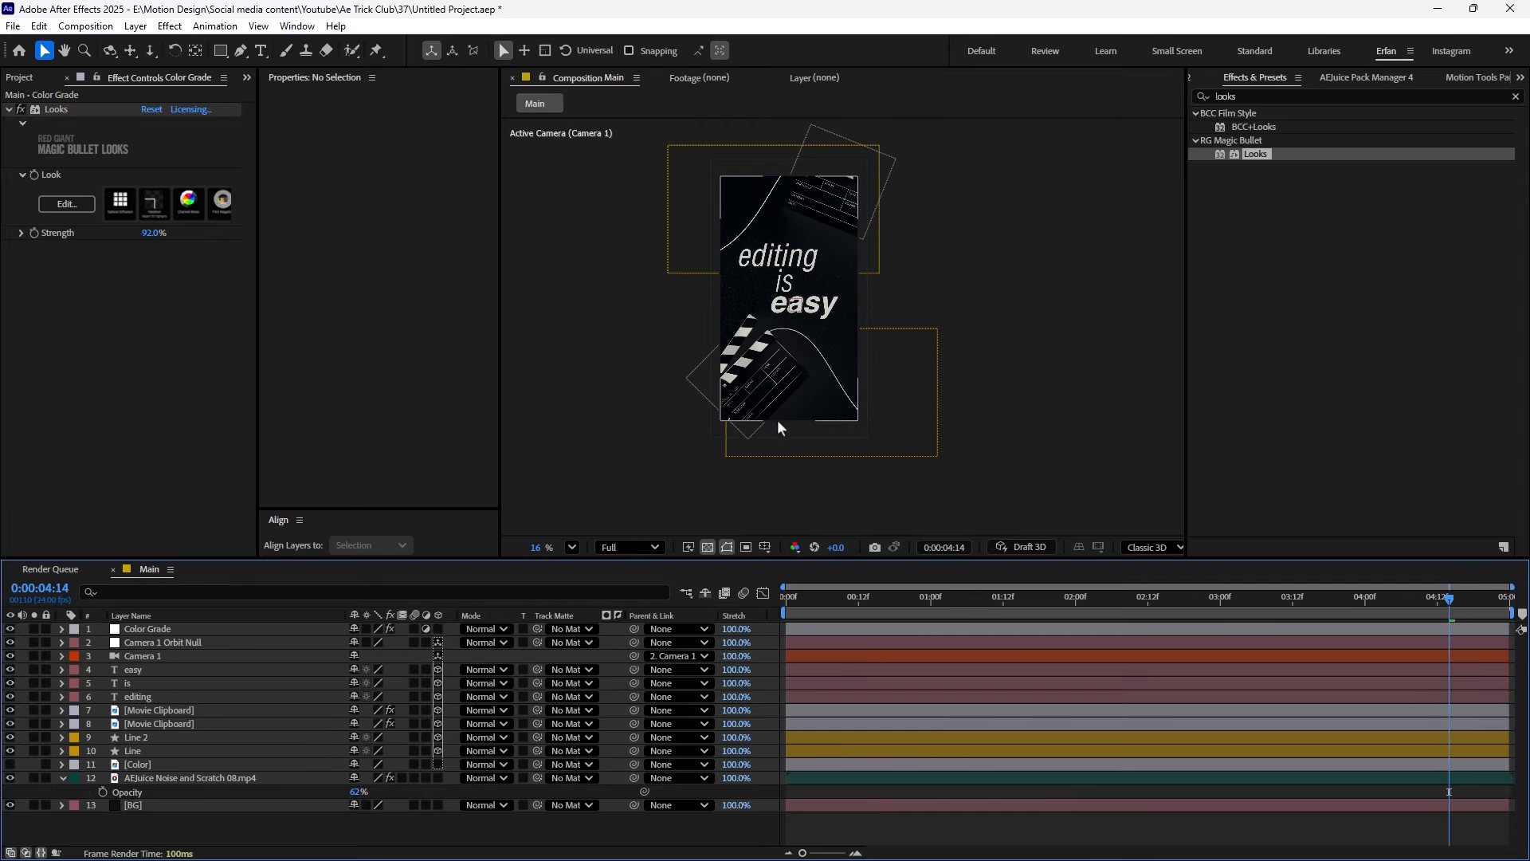
pyautogui.scroll(3, 778, 419)
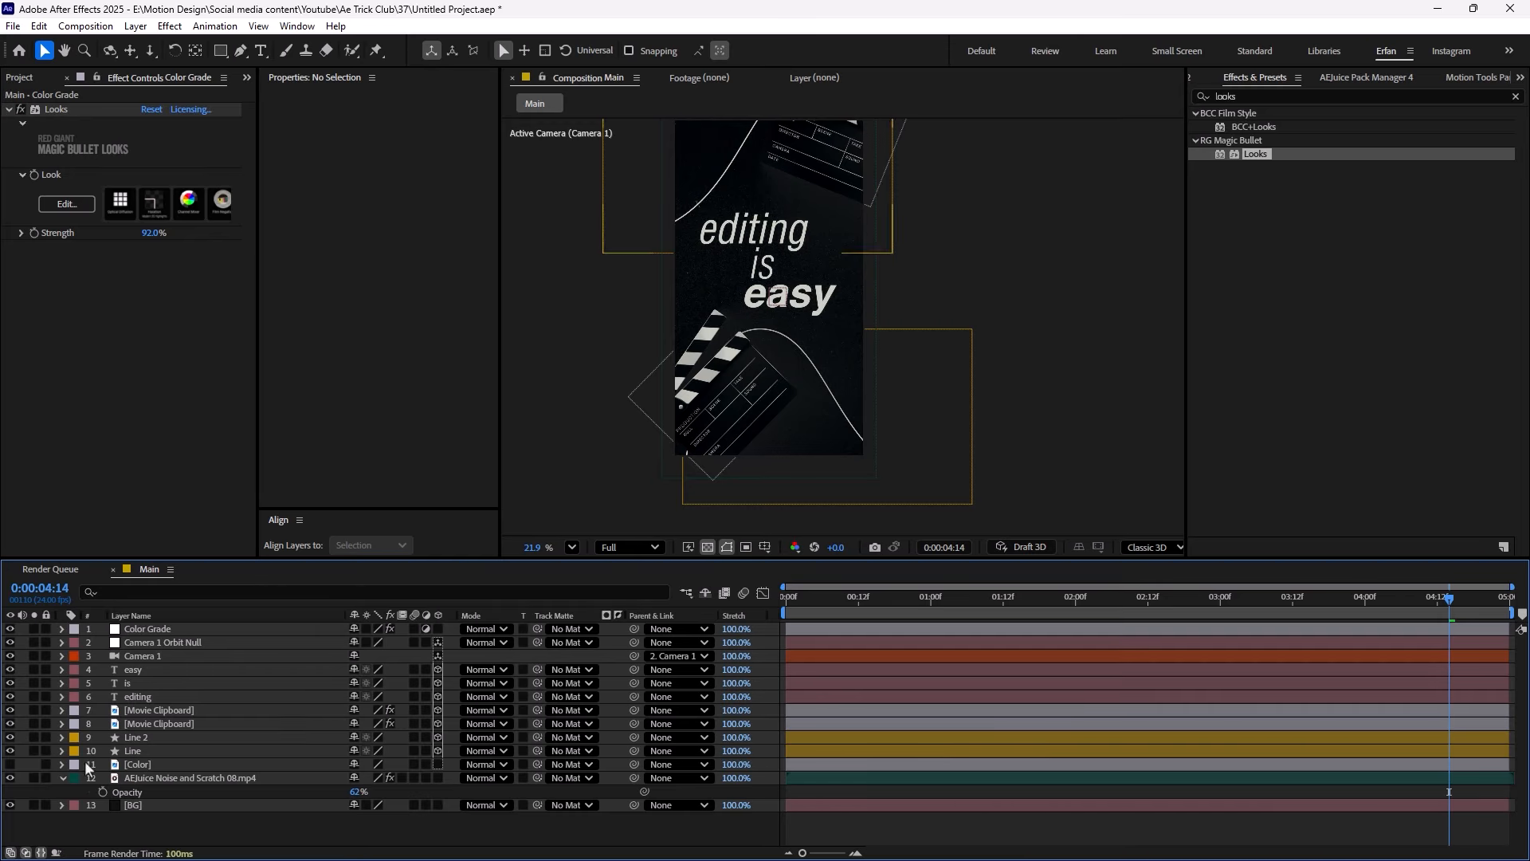
# Create a light-coloured solid named Light and place it directly above the Color layer
pyautogui.click(60, 778)
pyautogui.rightClick(136, 810)
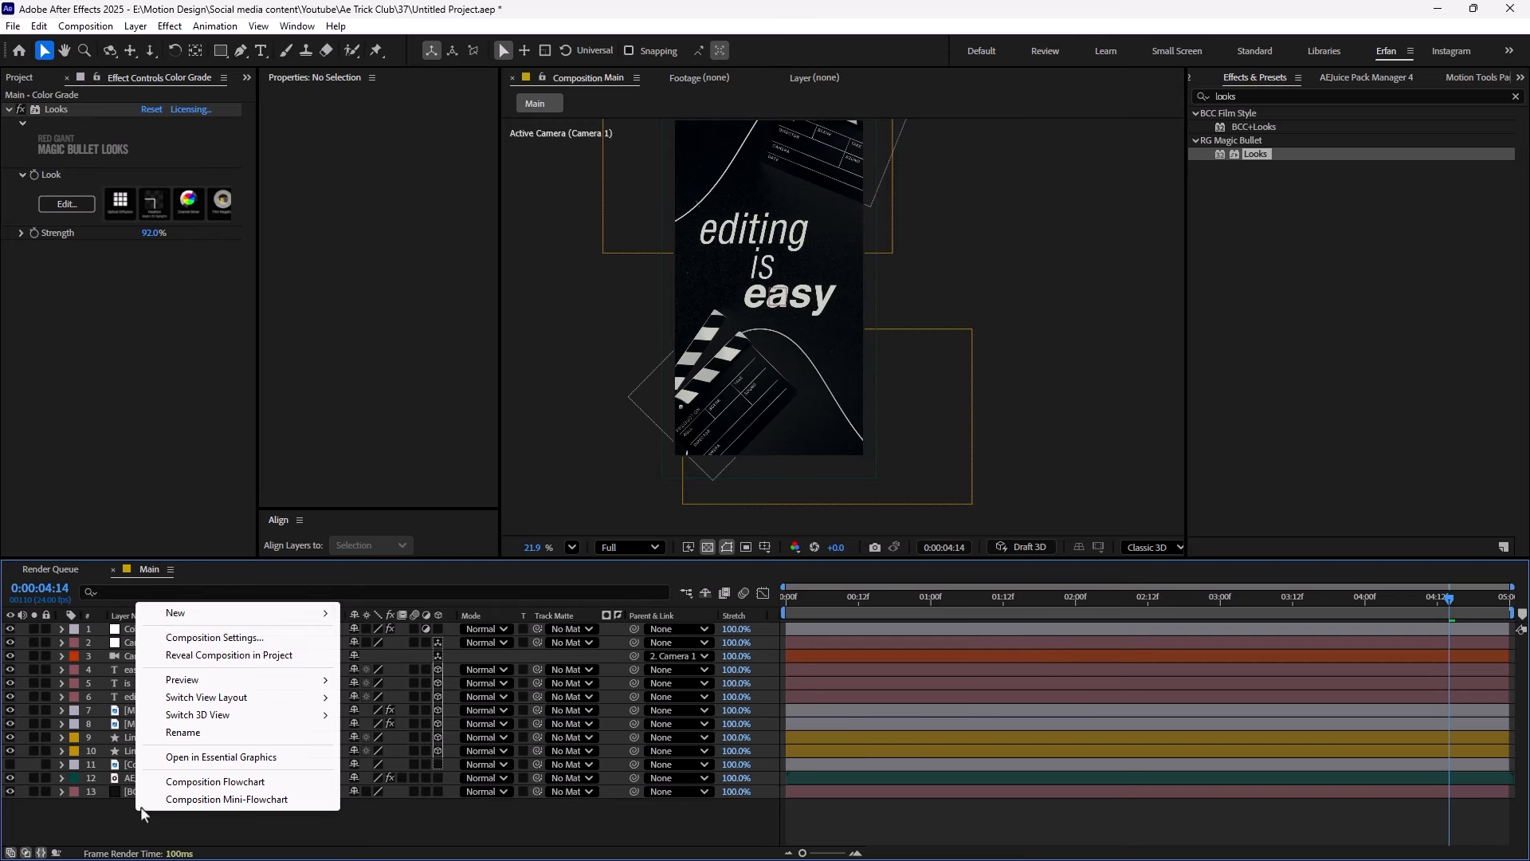
pyautogui.moveTo(273, 619)
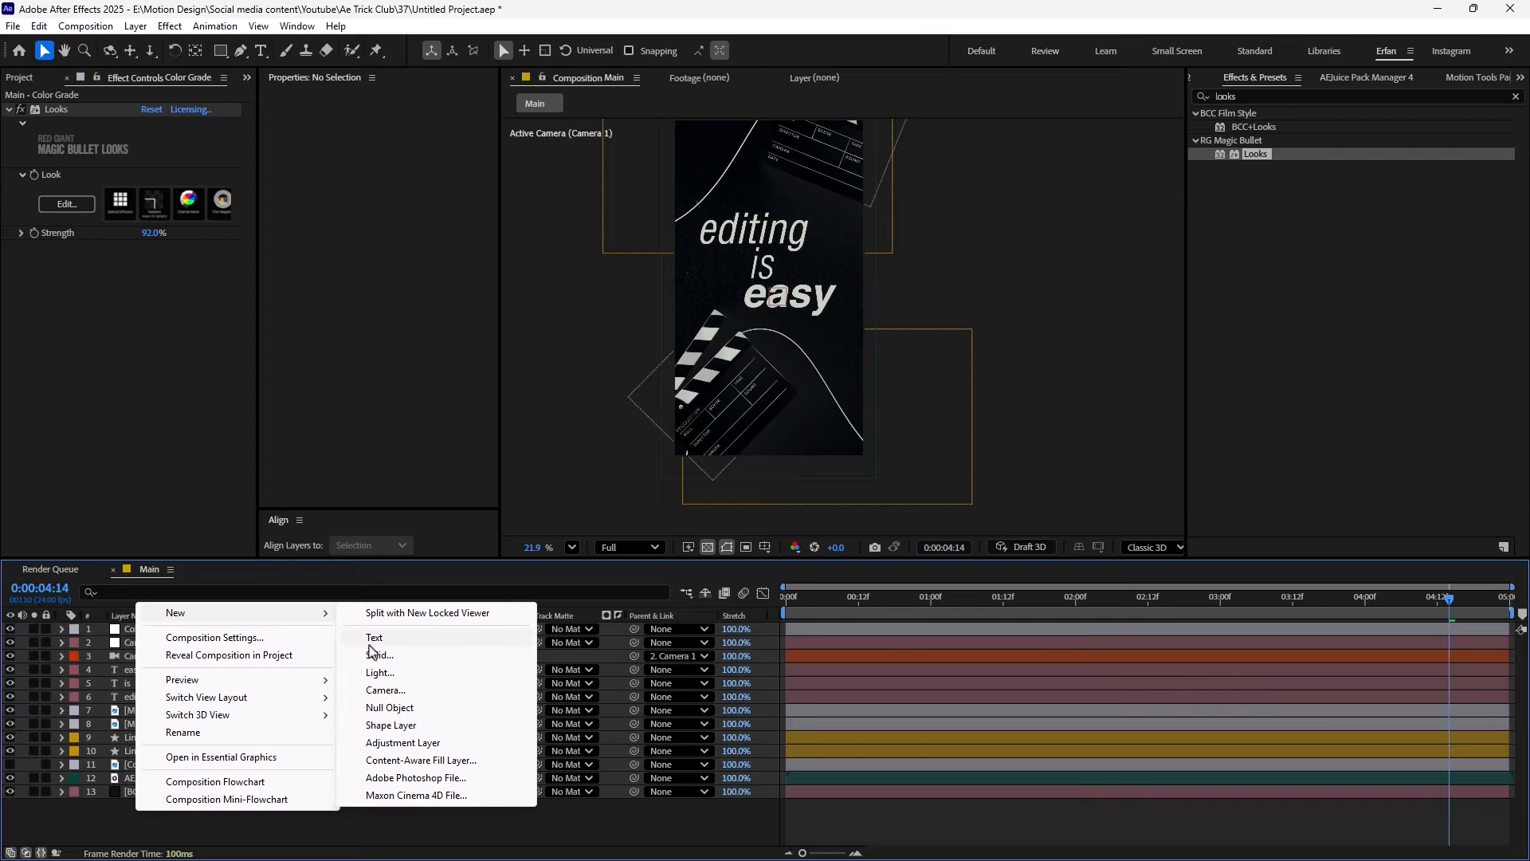
pyautogui.click(390, 655)
pyautogui.write('Light')
pyautogui.press('Return')
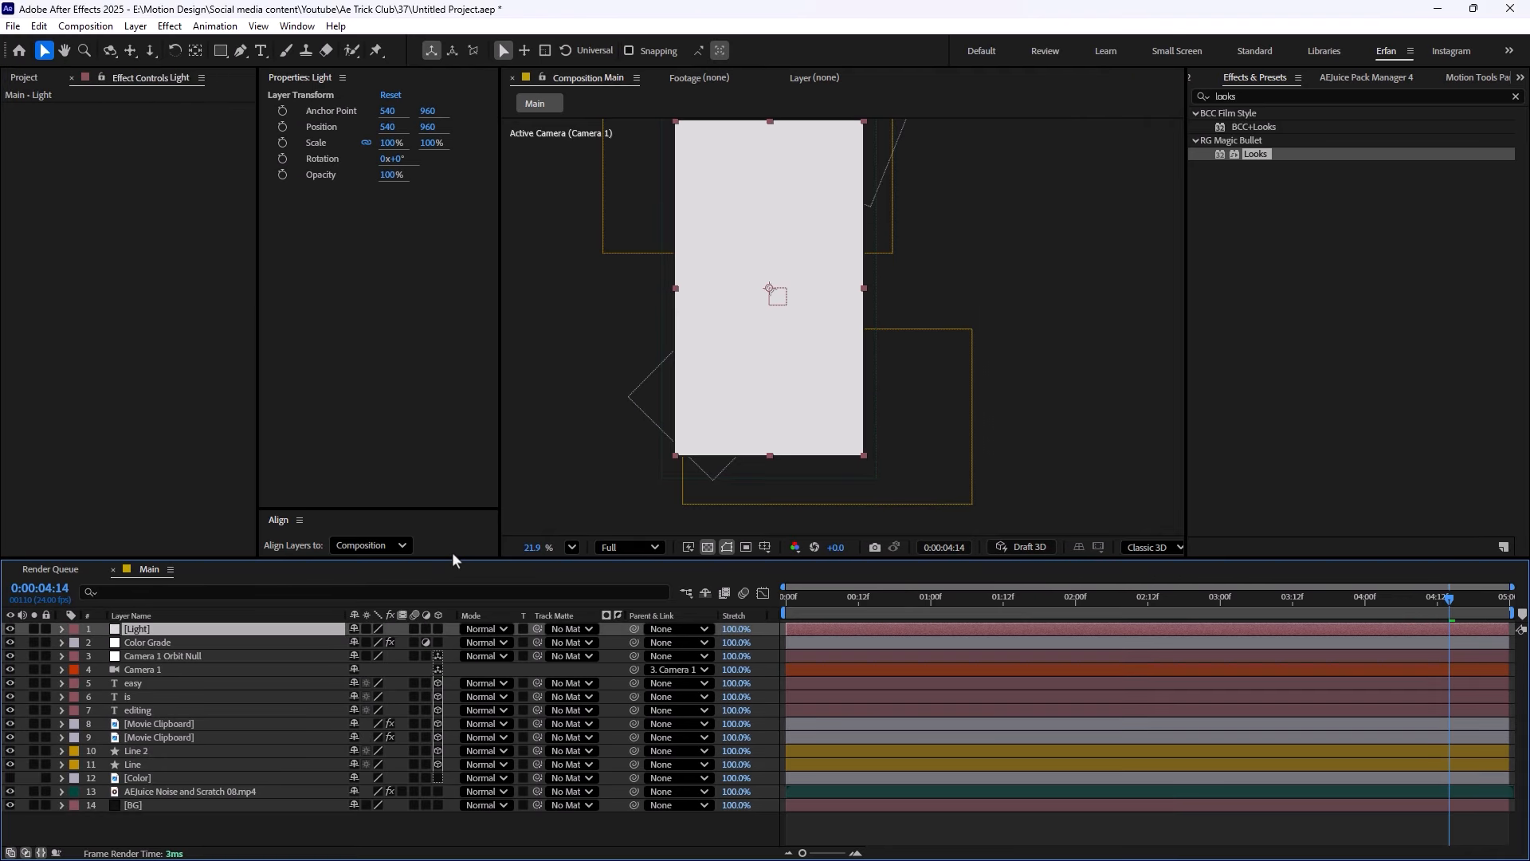
pyautogui.moveTo(180, 630); pyautogui.dragTo(198, 777)
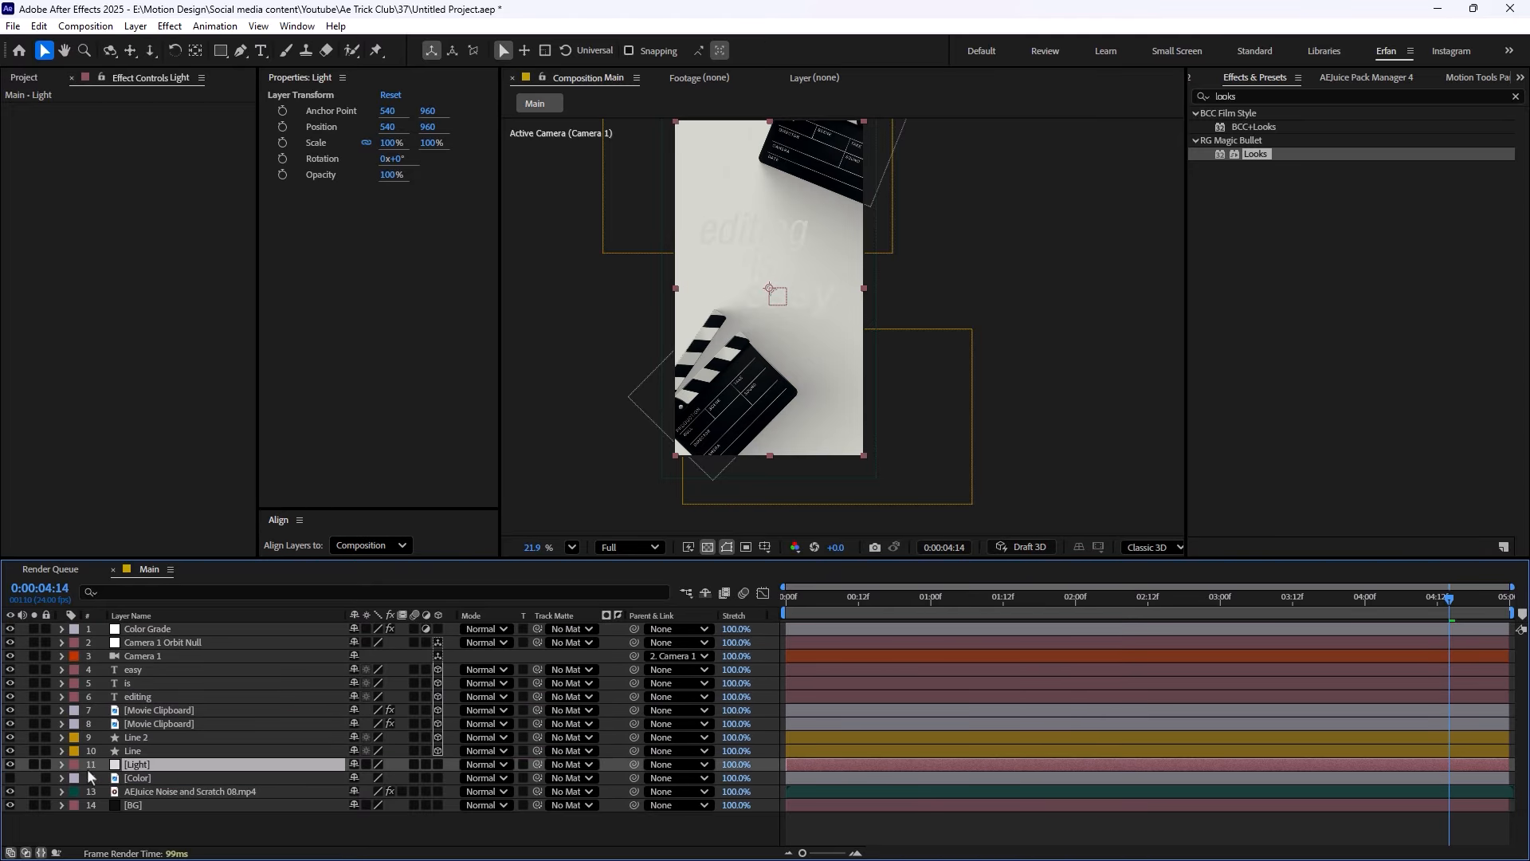
# Mask the soloed Light layer to a four-point diagonal band across the upper part of the frame, and restore the other layers' visibility
pyautogui.click(34, 764)
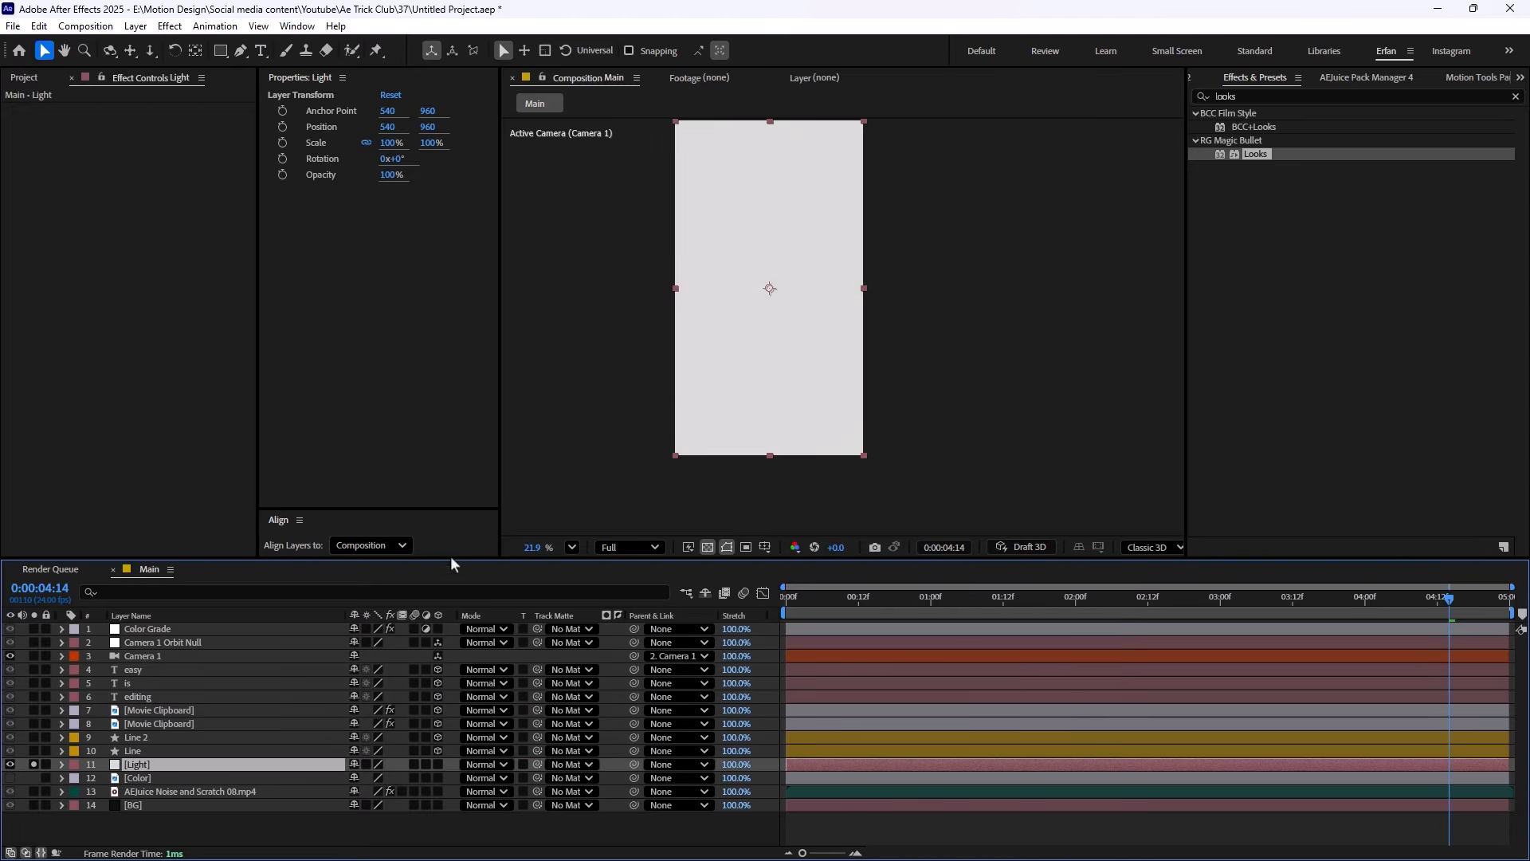
pyautogui.click(236, 51)
pyautogui.click(656, 192)
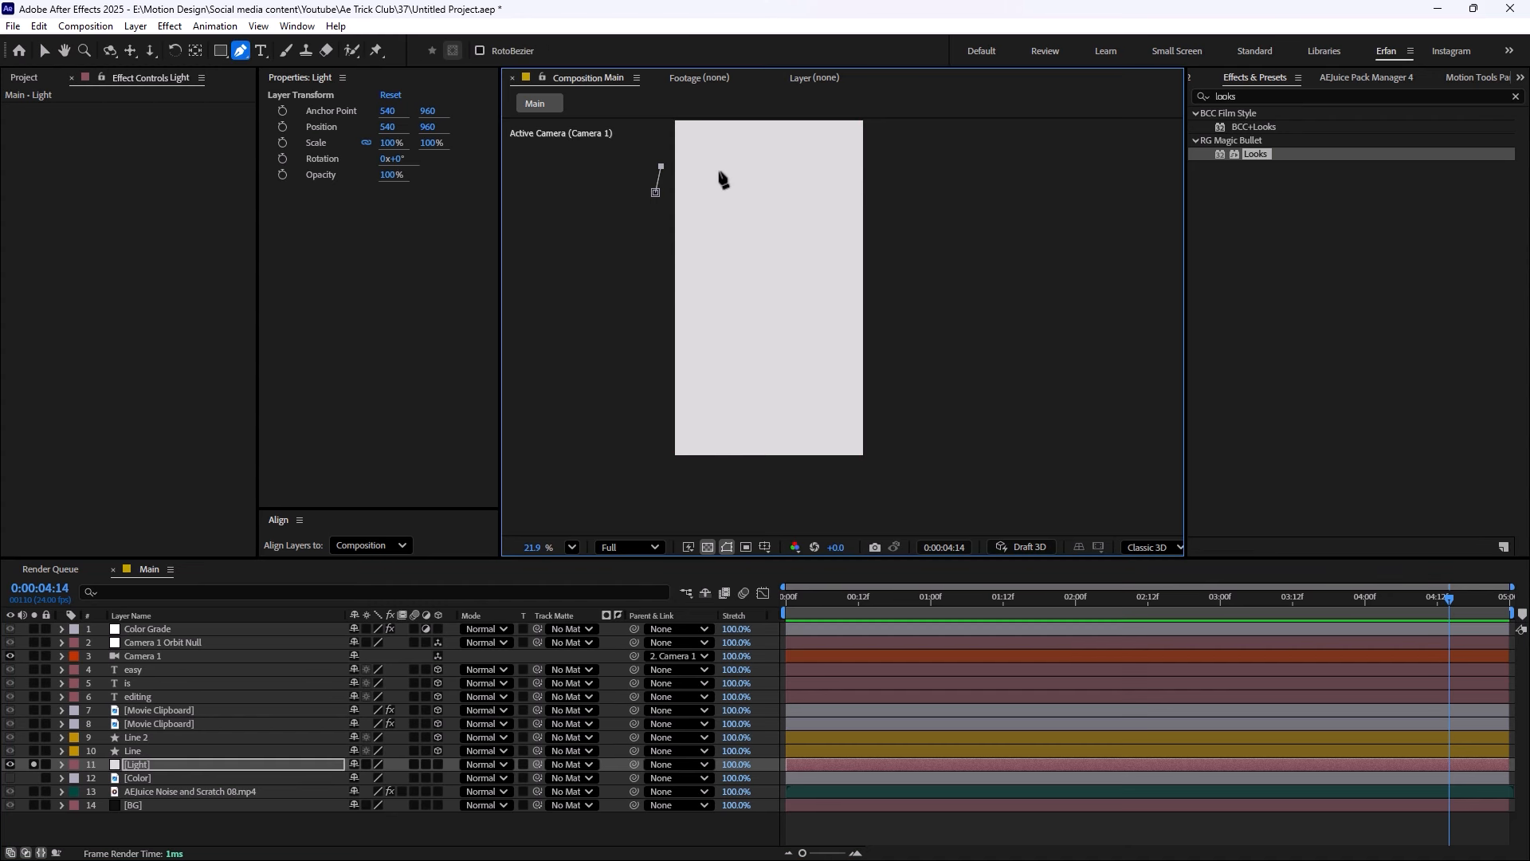
pyautogui.click(912, 228)
pyautogui.click(878, 254)
pyautogui.click(656, 194)
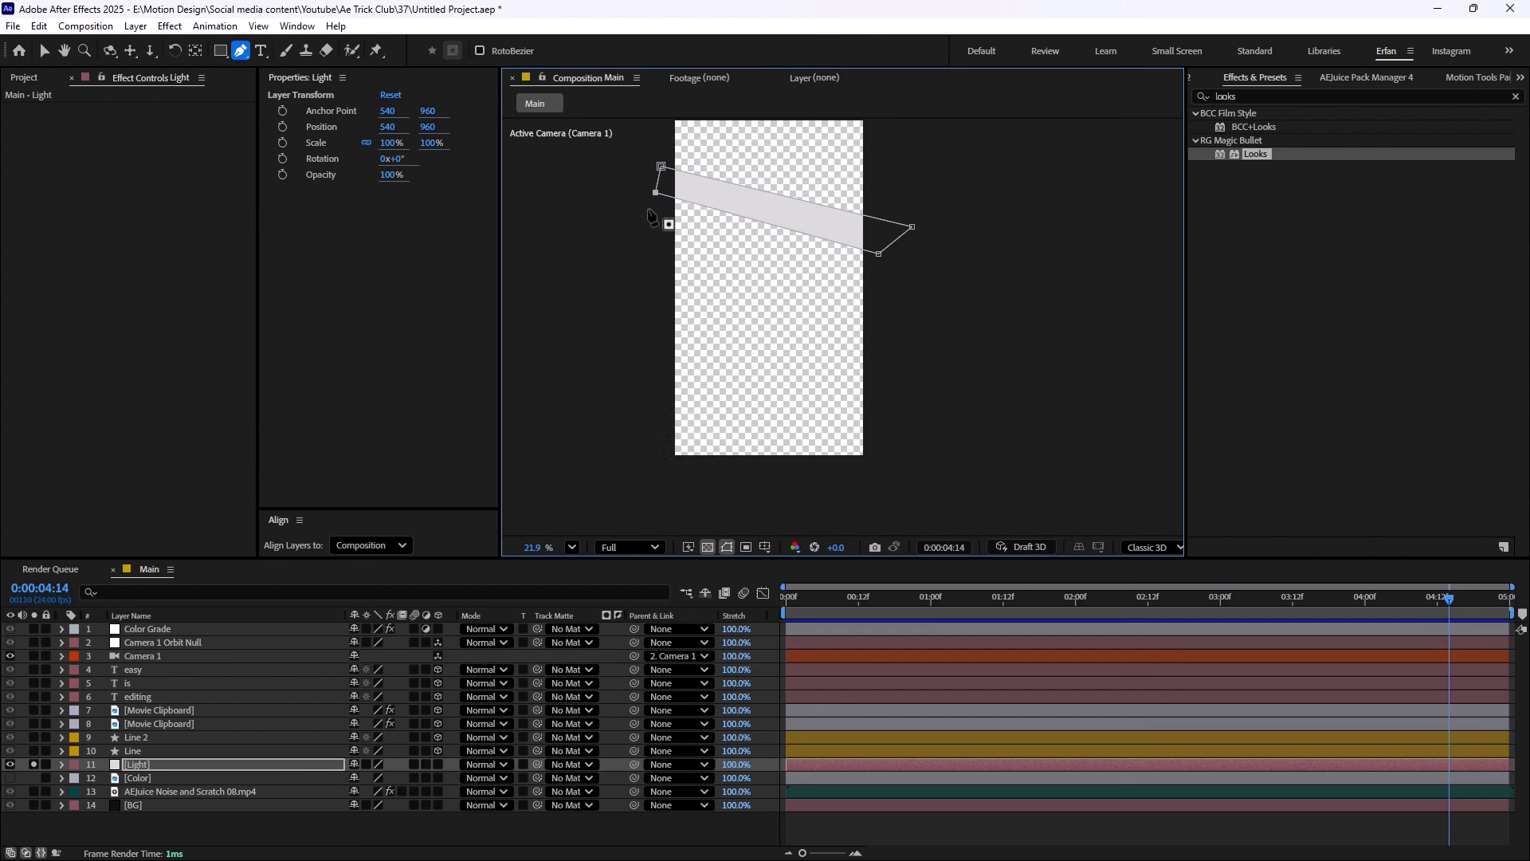
pyautogui.click(33, 764)
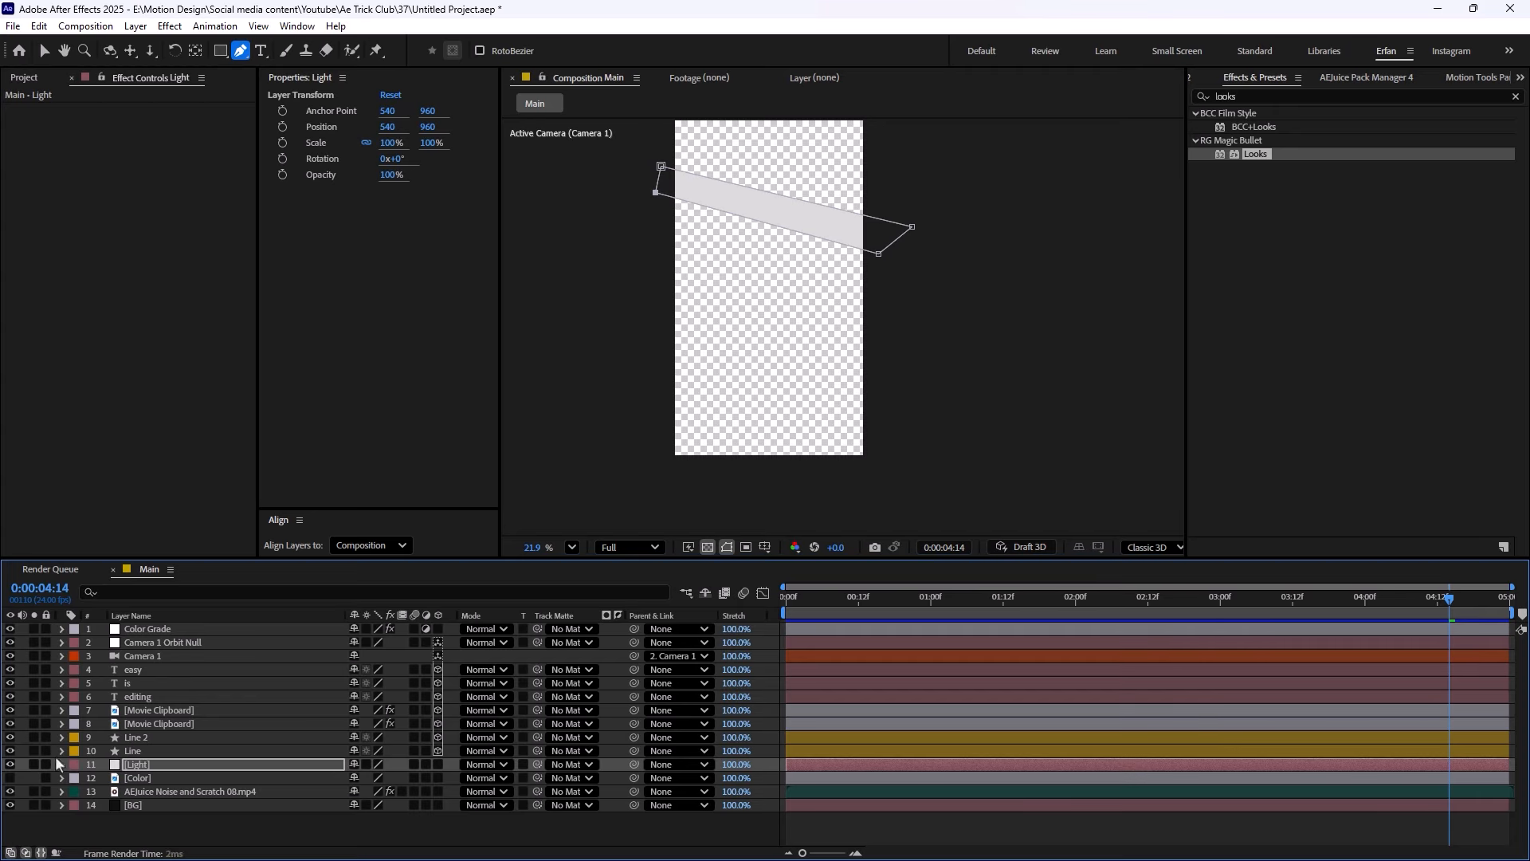
# Feather the Light layer's mask by 118 pixels and reduce the layer's Opacity to 47%
pyautogui.press('f')
pyautogui.moveTo(371, 792); pyautogui.dragTo(444, 791)
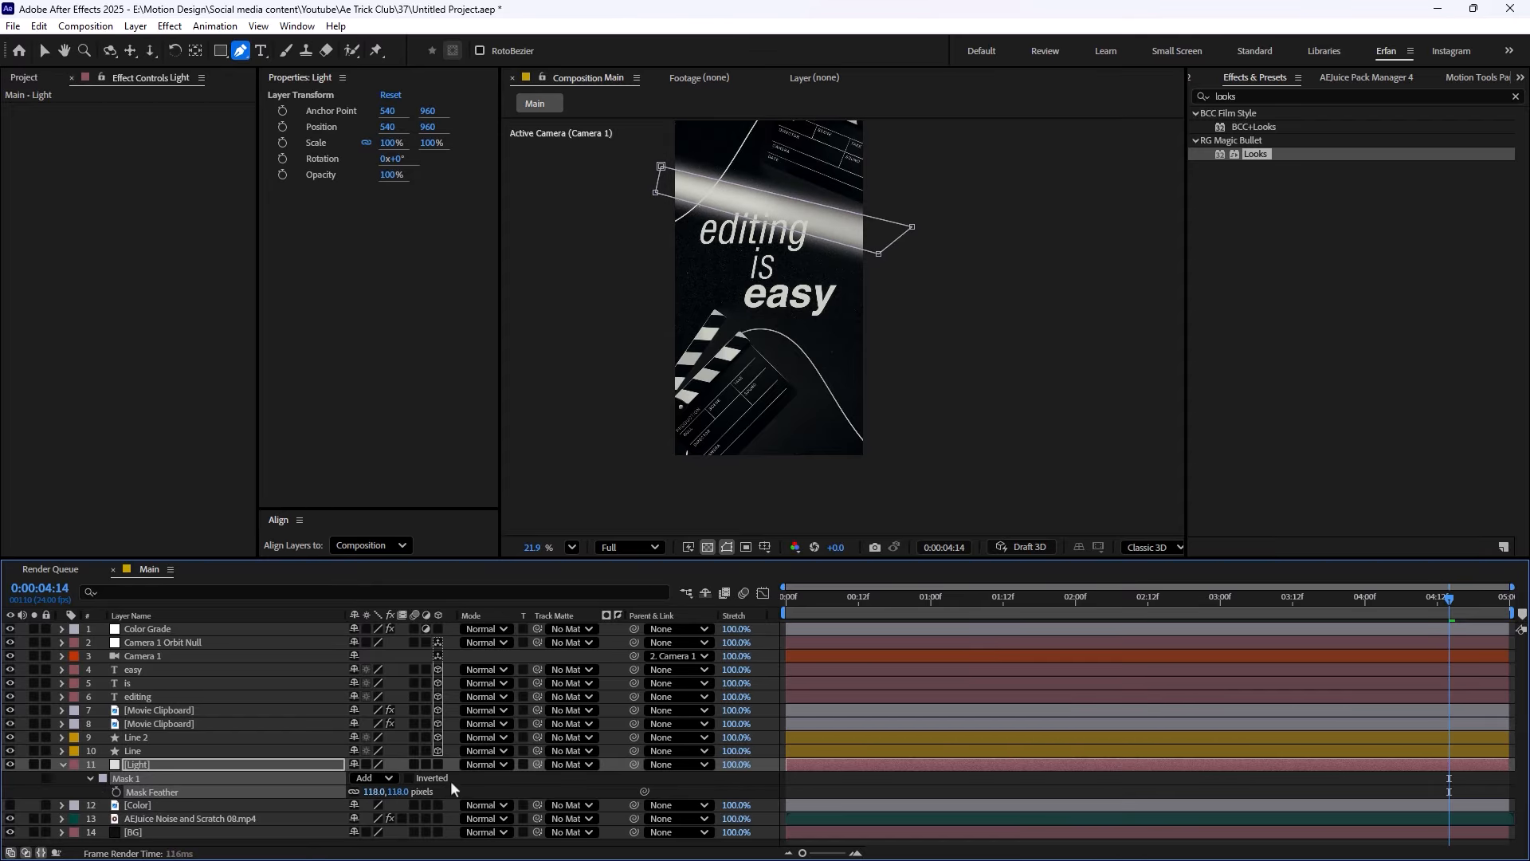
pyautogui.press('t')
pyautogui.moveTo(363, 786); pyautogui.dragTo(321, 787)
# Place the Light layer behind the title at about 480.6, 1499.4, scaled to 121% and rotated -5°
pyautogui.press('v')
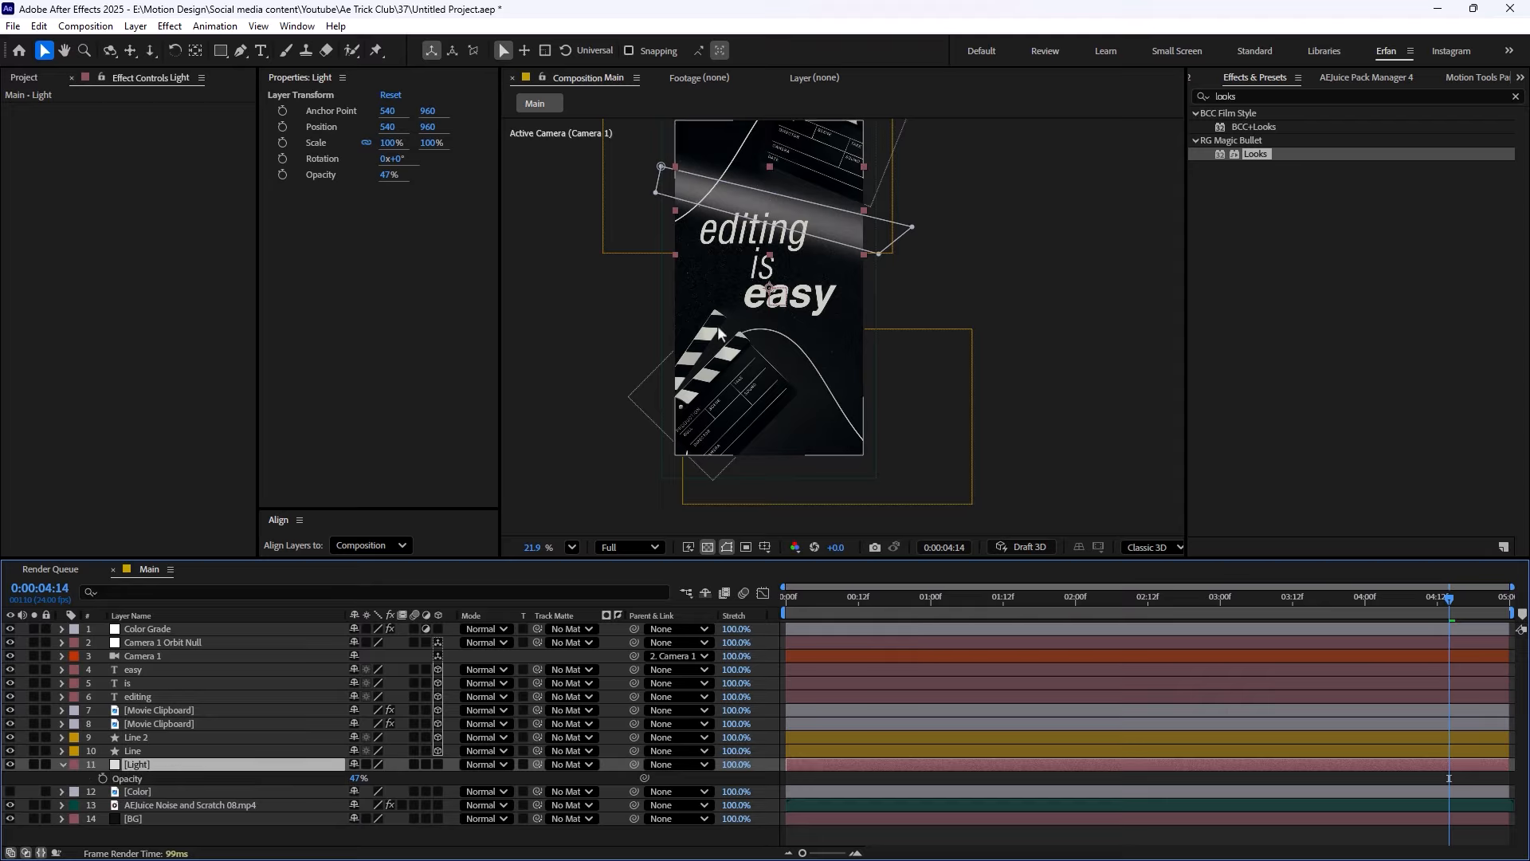
pyautogui.moveTo(810, 213); pyautogui.dragTo(809, 284)
pyautogui.press('s')
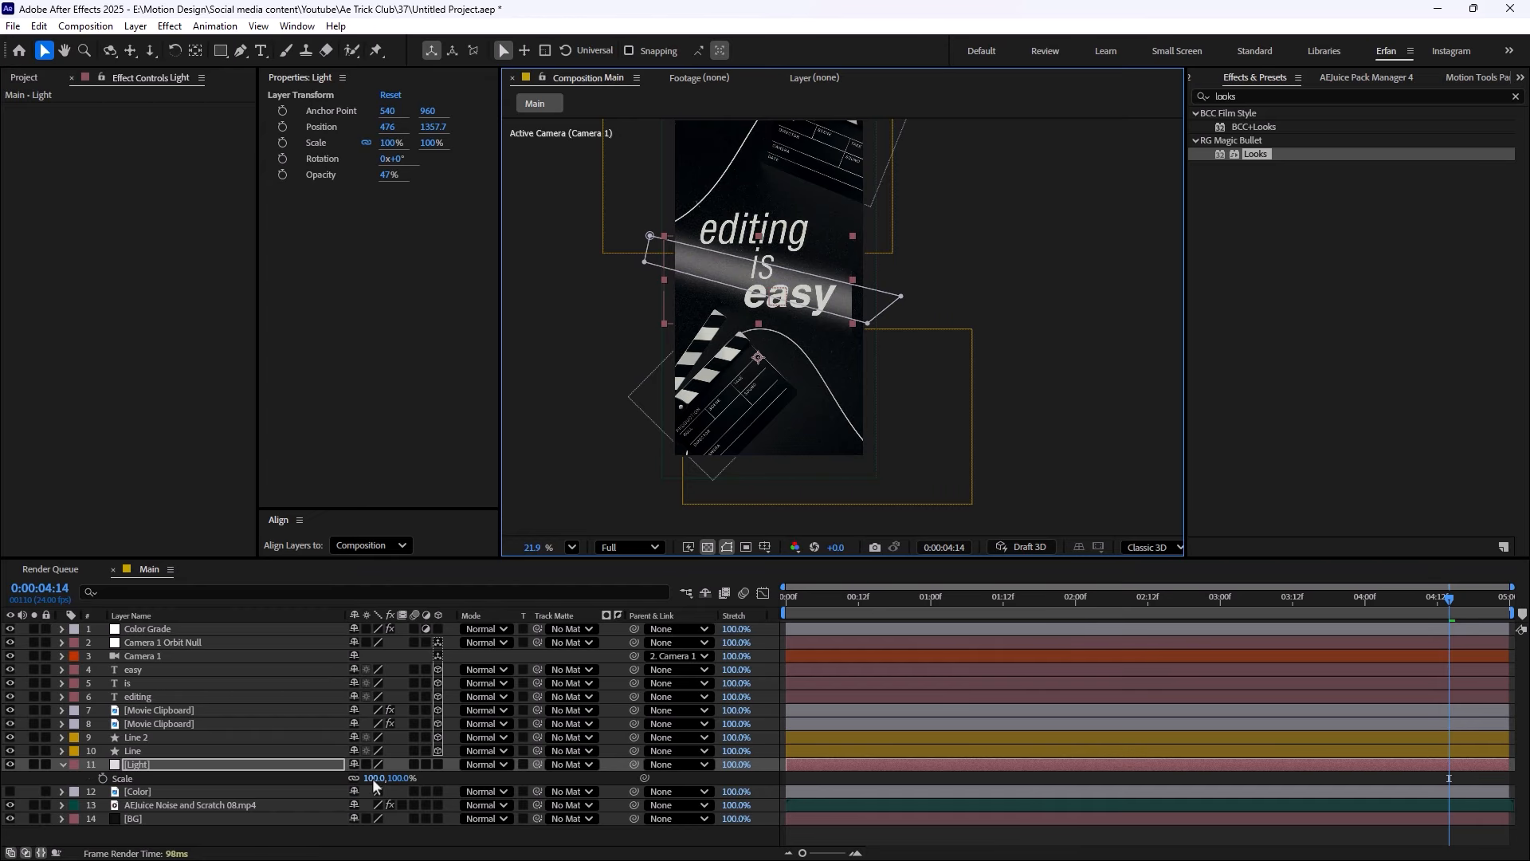
pyautogui.moveTo(371, 778); pyautogui.dragTo(388, 778)
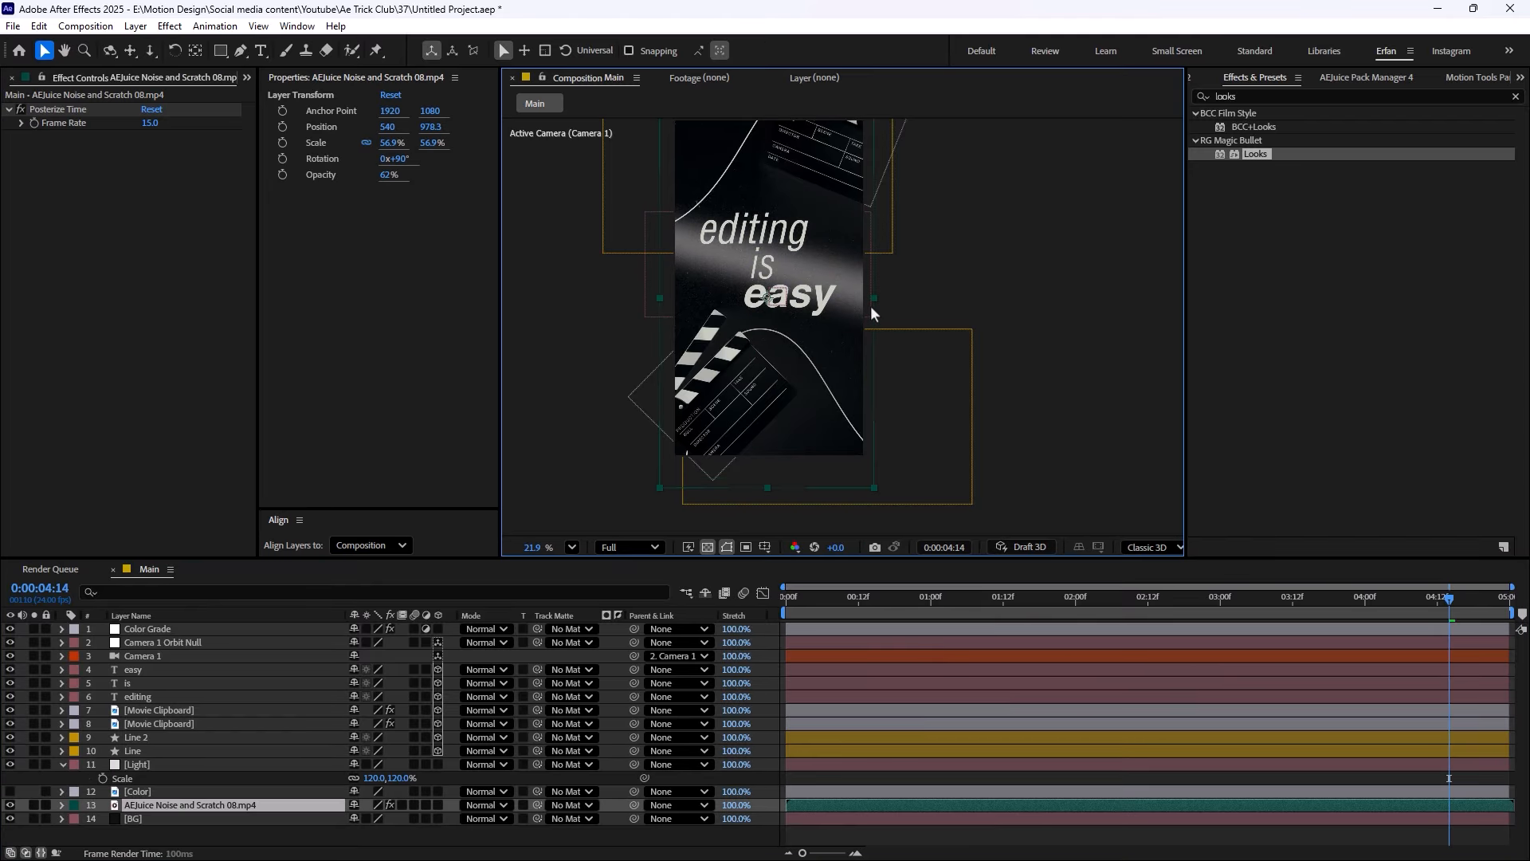
pyautogui.hotkey('ctrl', 'z')
pyautogui.click(155, 771)
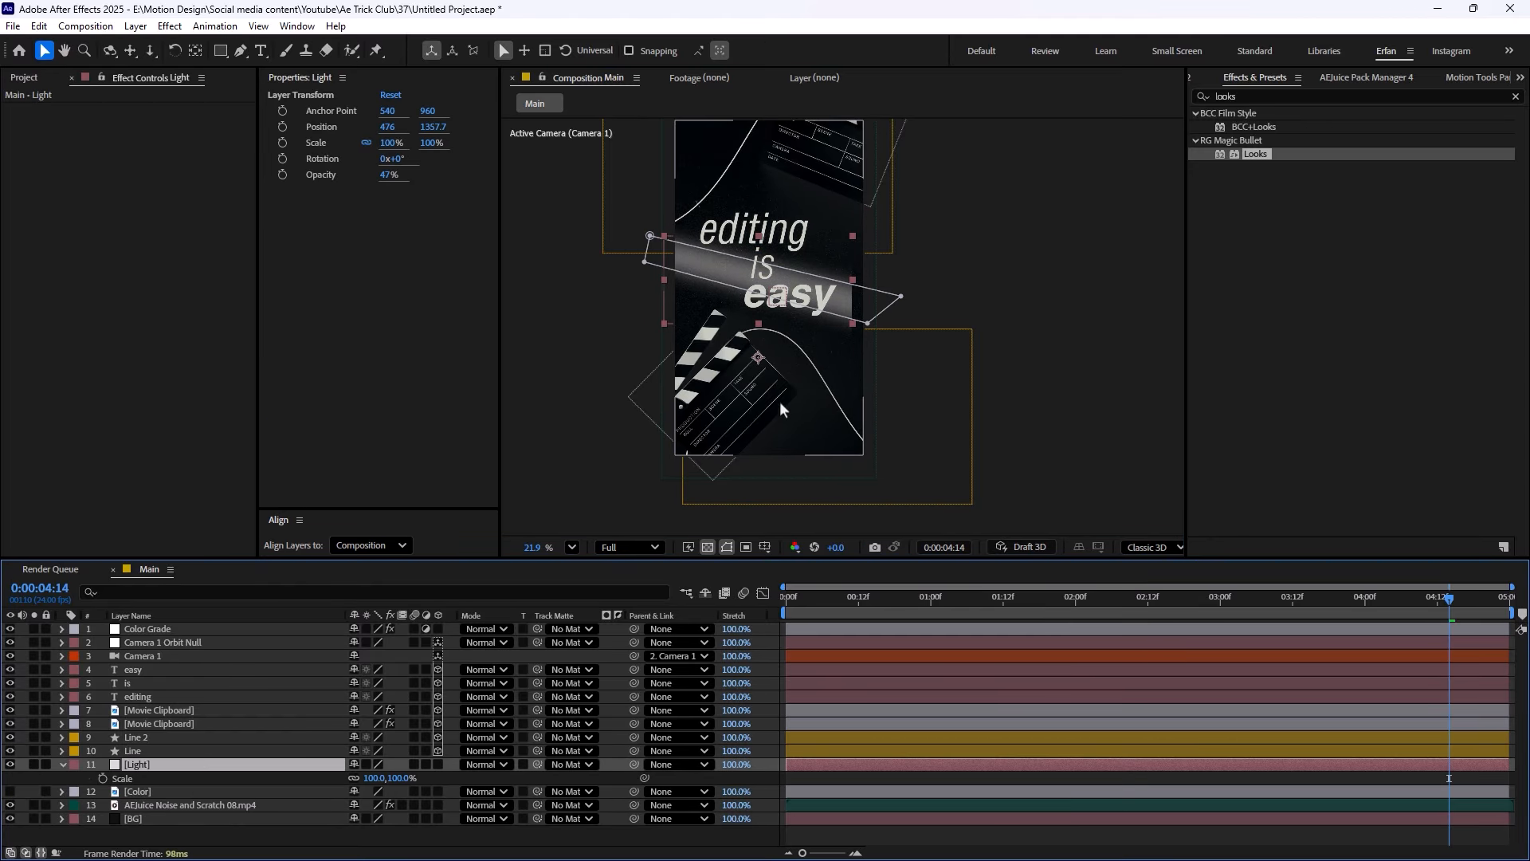
pyautogui.moveTo(373, 777); pyautogui.dragTo(390, 777)
pyautogui.moveTo(829, 293); pyautogui.dragTo(830, 312)
pyautogui.press('r')
pyautogui.moveTo(372, 781); pyautogui.dragTo(368, 781)
pyautogui.moveTo(825, 293); pyautogui.dragTo(825, 298)
# Widen the Light mask by moving its corner points so the beam spans the whole title, and lower the layer's Opacity to 28%
pyautogui.press('g')
pyautogui.moveTo(615, 246); pyautogui.dragTo(640, 175)
pyautogui.moveTo(612, 279); pyautogui.dragTo(602, 252)
pyautogui.moveTo(887, 329); pyautogui.dragTo(883, 345)
pyautogui.moveTo(924, 293); pyautogui.dragTo(922, 304)
pyautogui.moveTo(884, 344); pyautogui.dragTo(882, 349)
pyautogui.press('t')
pyautogui.moveTo(359, 781); pyautogui.dragTo(346, 784)
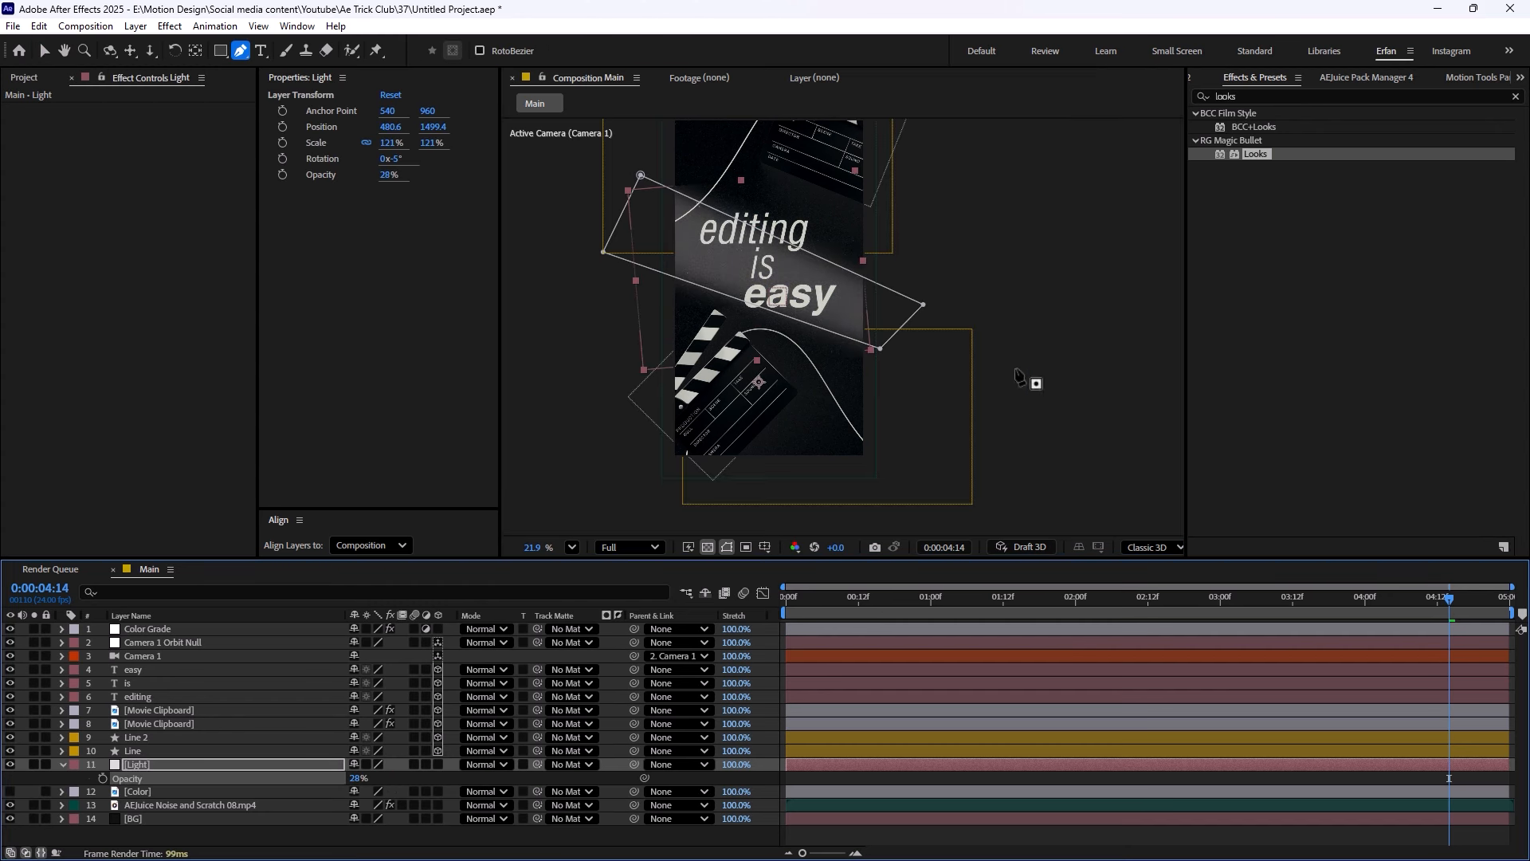
# Reshape the Light mask into a beam that is narrow at its left end and wide at its right end
pyautogui.press('v')
pyautogui.click(1014, 369)
pyautogui.scroll(-1, 859, 365)
pyautogui.click(136, 763)
pyautogui.press('g')
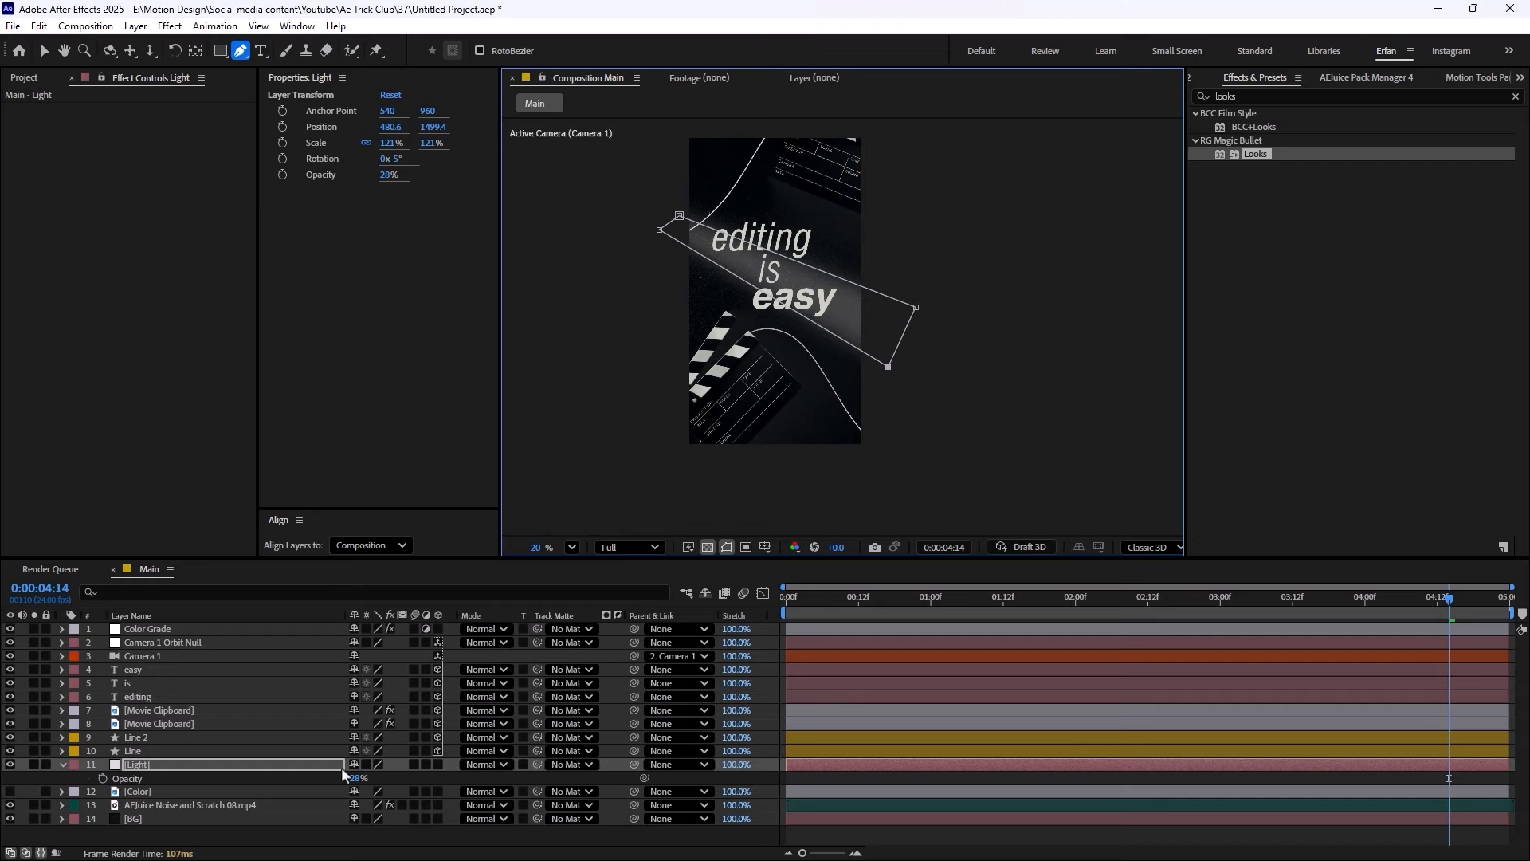
pyautogui.click(362, 835)
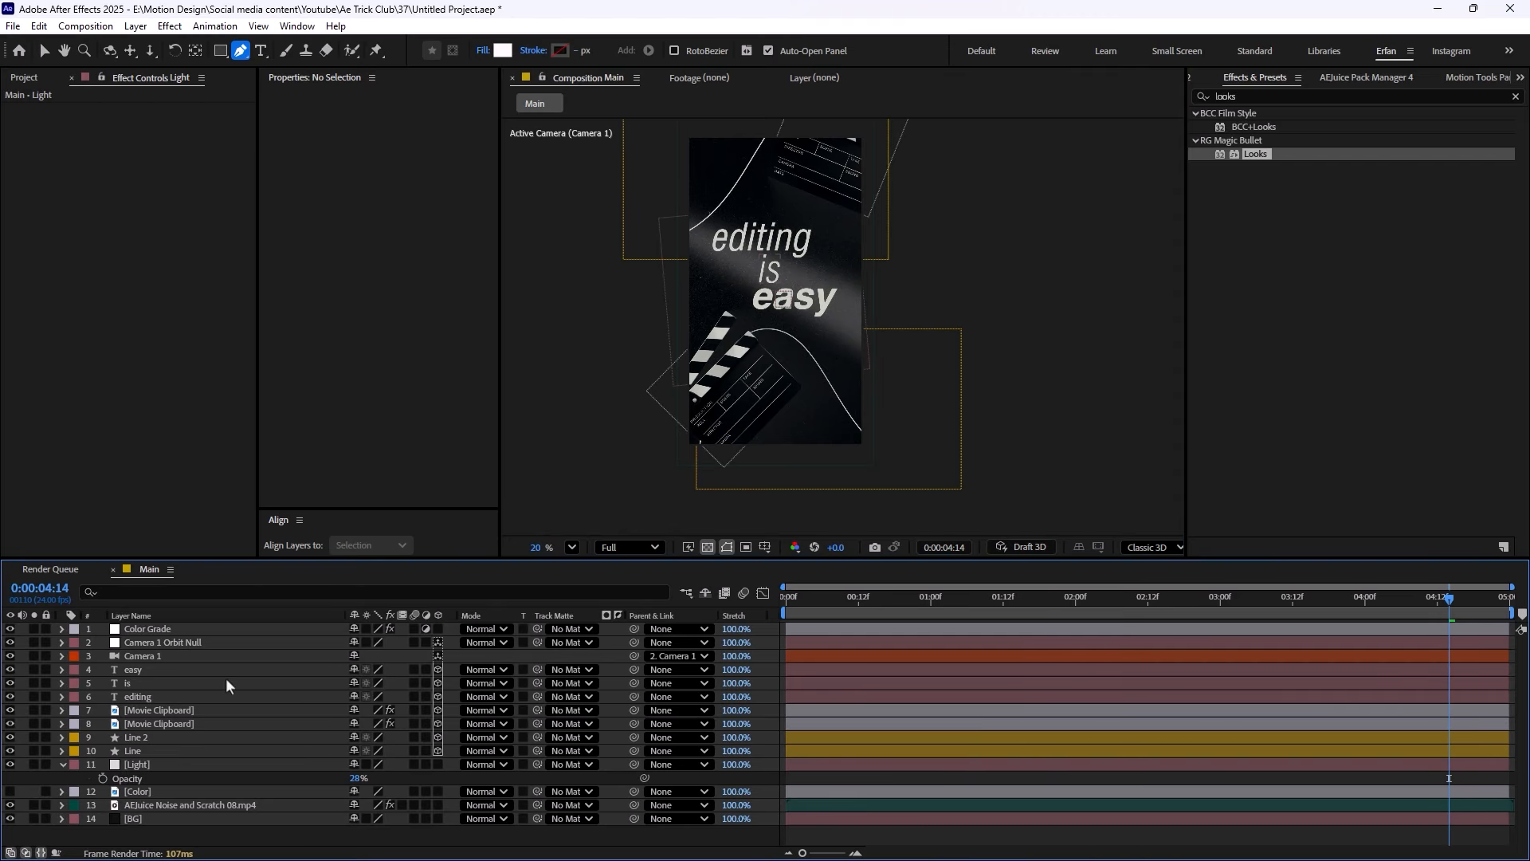
# Turn the Light solid into a 3D layer and check the composition at 0:00:03:01
pyautogui.click(234, 765)
pyautogui.click(438, 765)
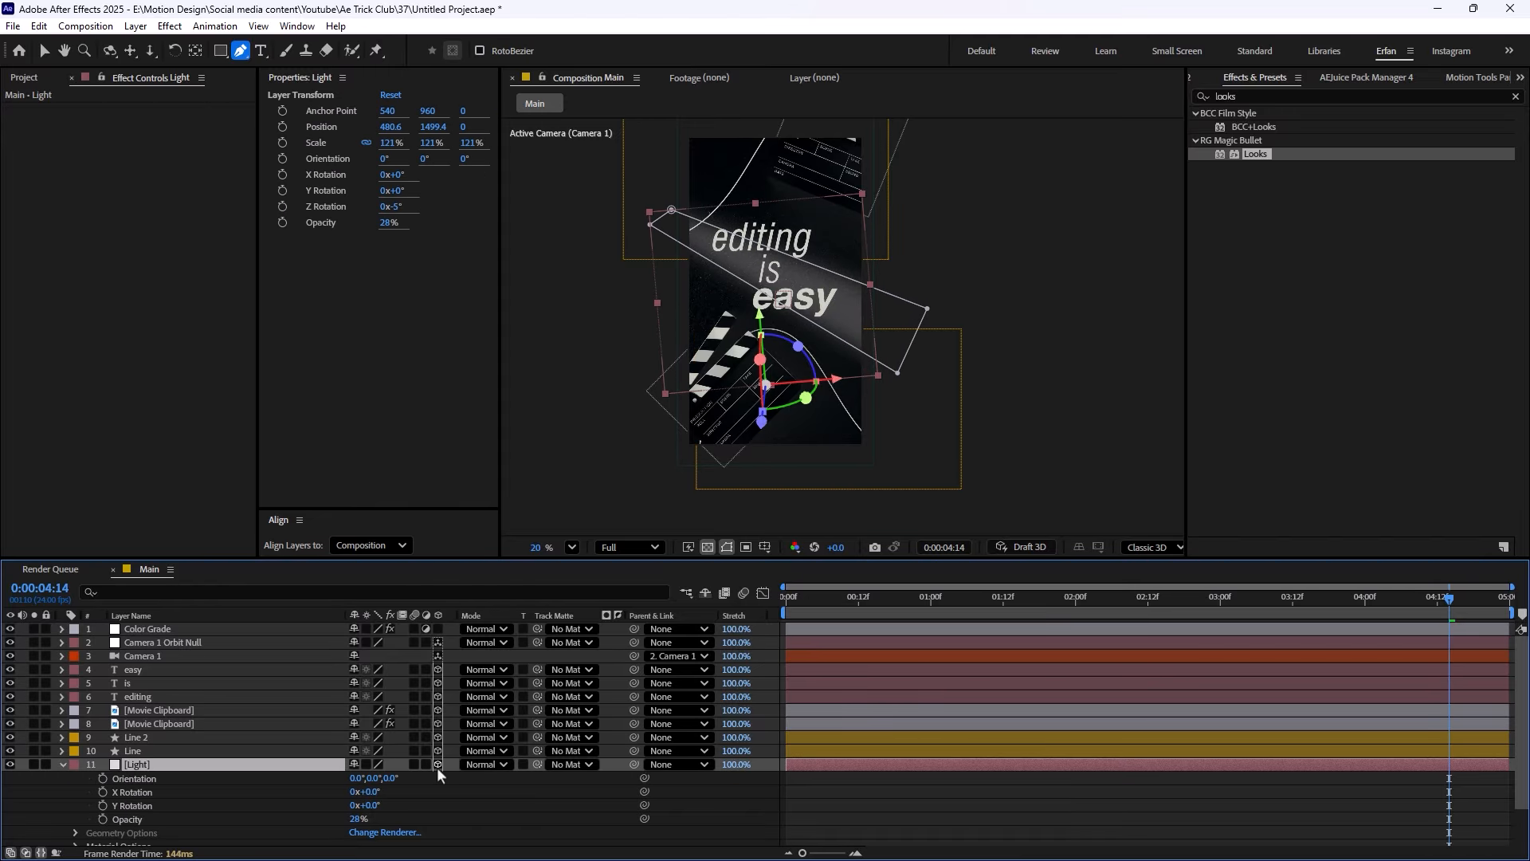
pyautogui.moveTo(1447, 670); pyautogui.dragTo(1227, 677)
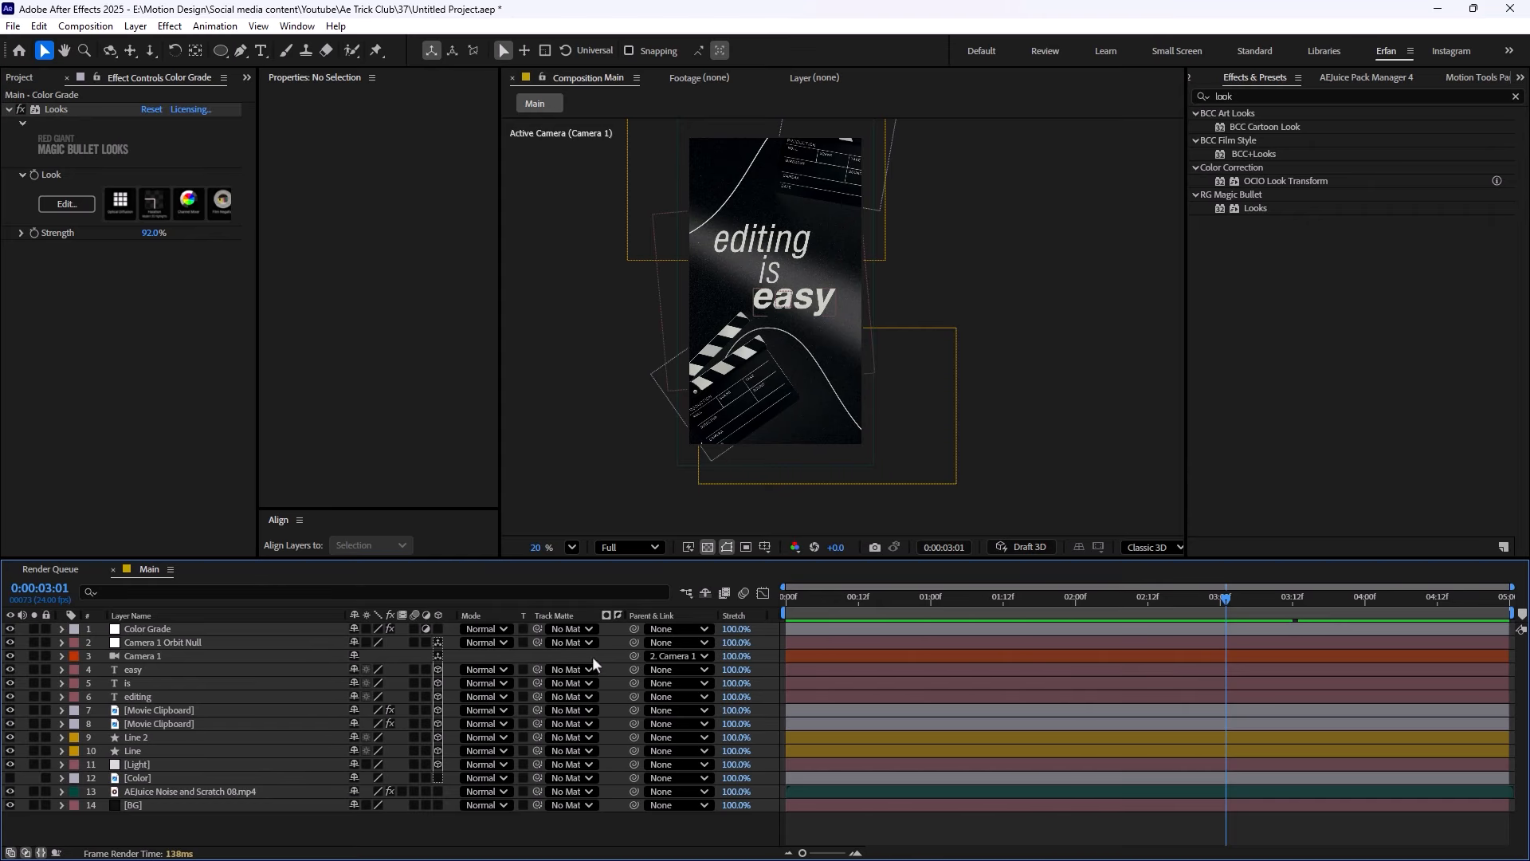
# Duplicate the Color Grade adjustment layer, rename the copy Blur and remove its effects
pyautogui.click(161, 628)
pyautogui.hotkey('ctrl', 'd')
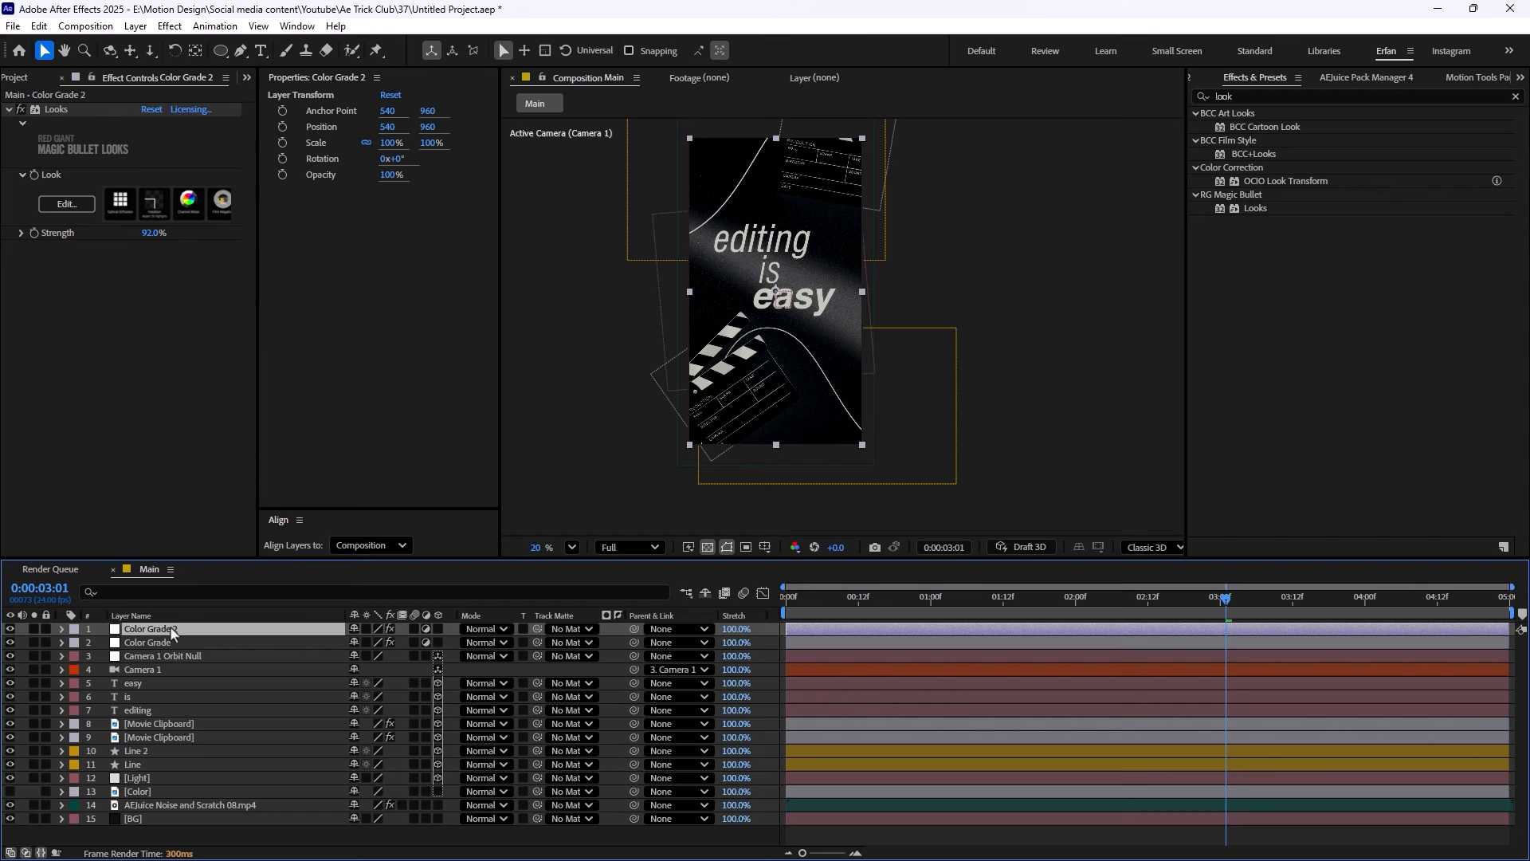
pyautogui.press('Return')
pyautogui.write('Blur')
pyautogui.press('Return')
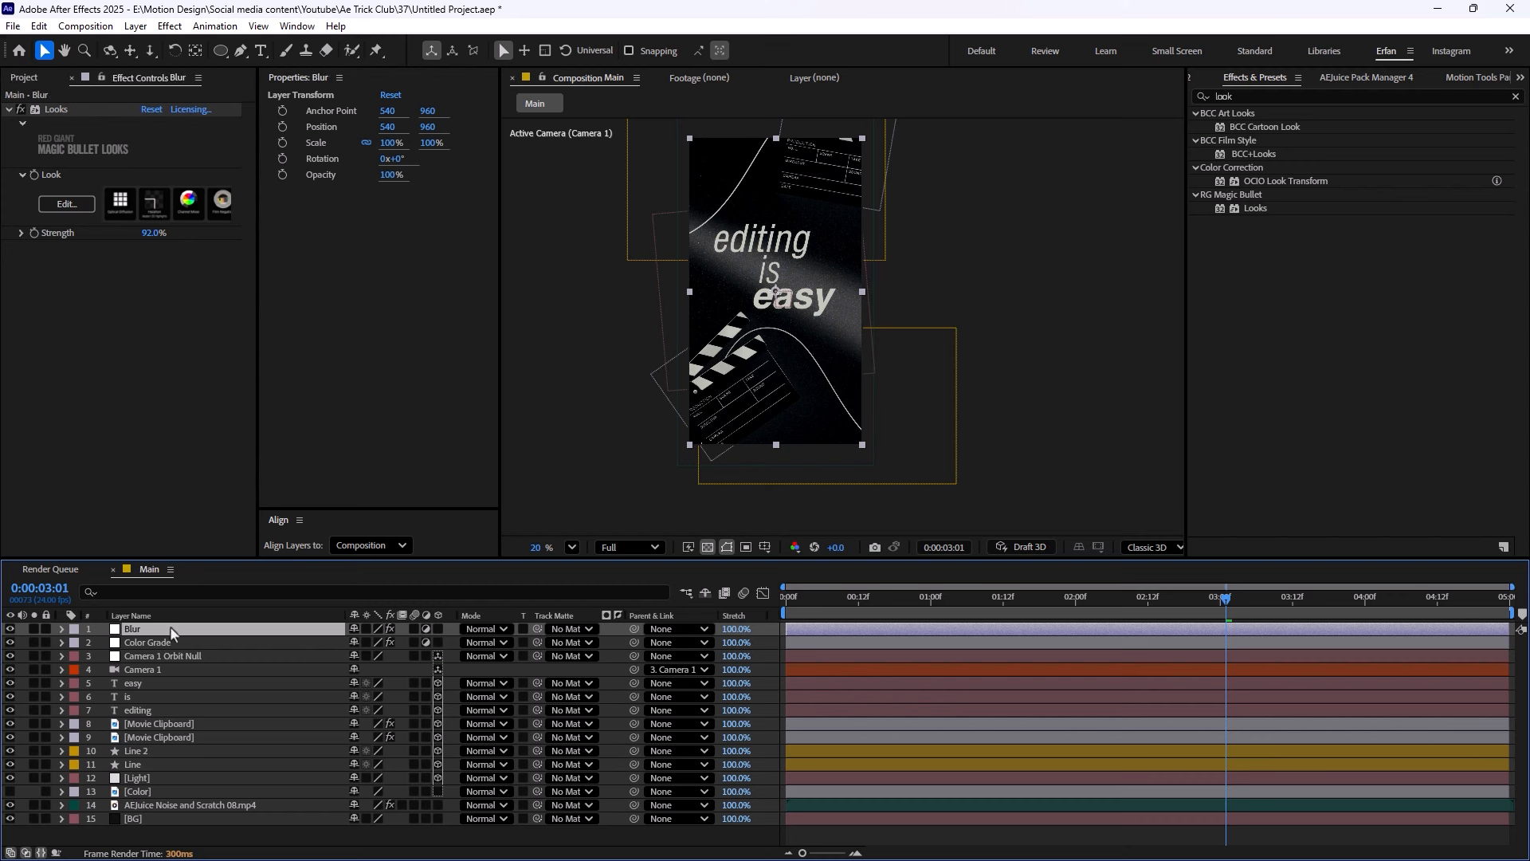
pyautogui.hotkey('ctrl', 'shift', 'e')
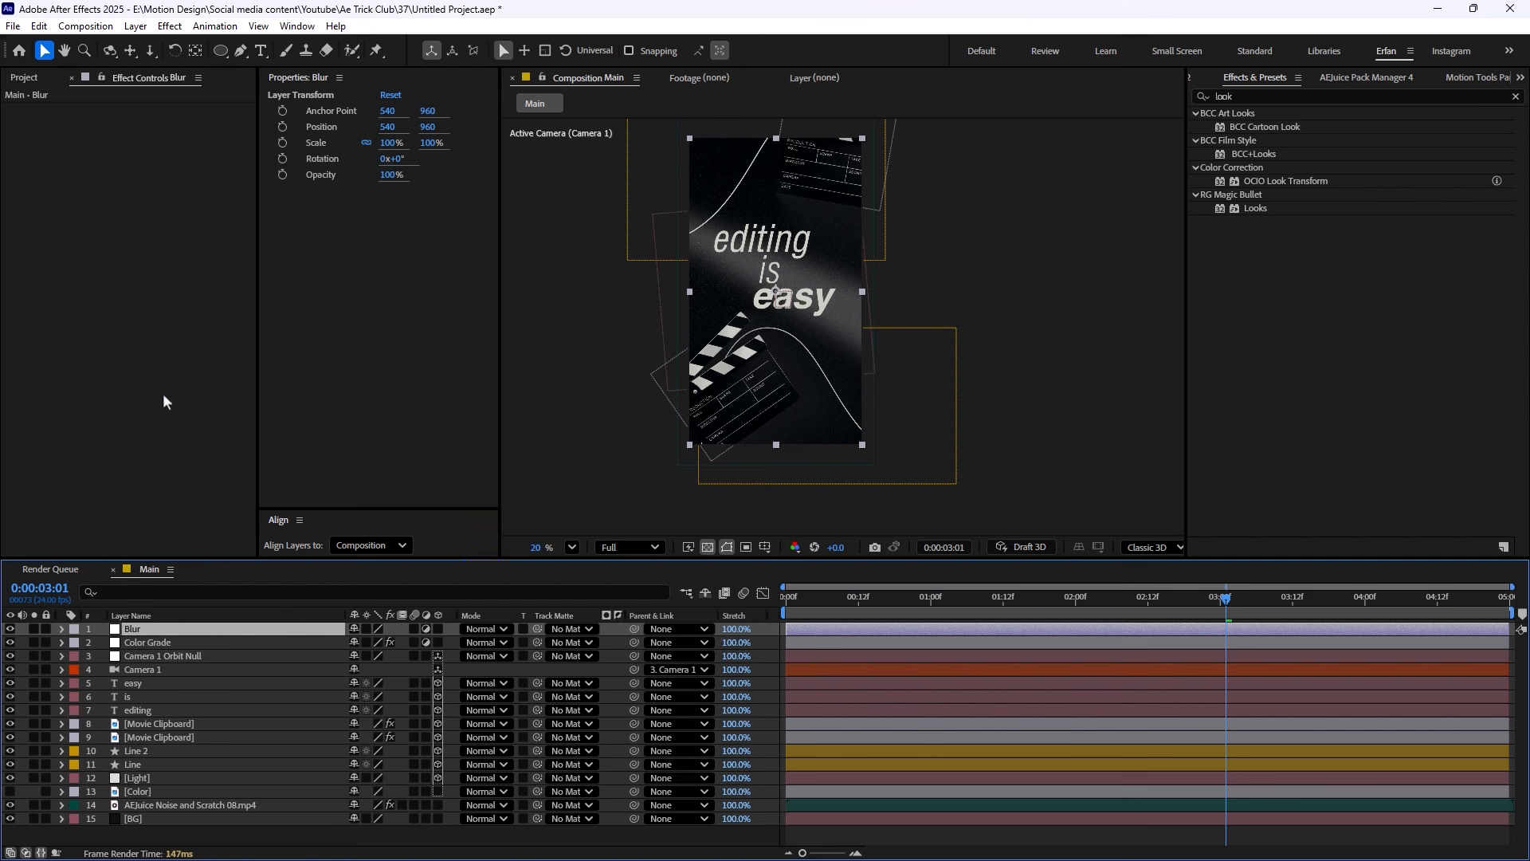
# Apply Gaussian Blur to the Blur adjustment layer with a Blurriness of 15
pyautogui.hotkey('ctrl', '5')
pyautogui.write('ga')
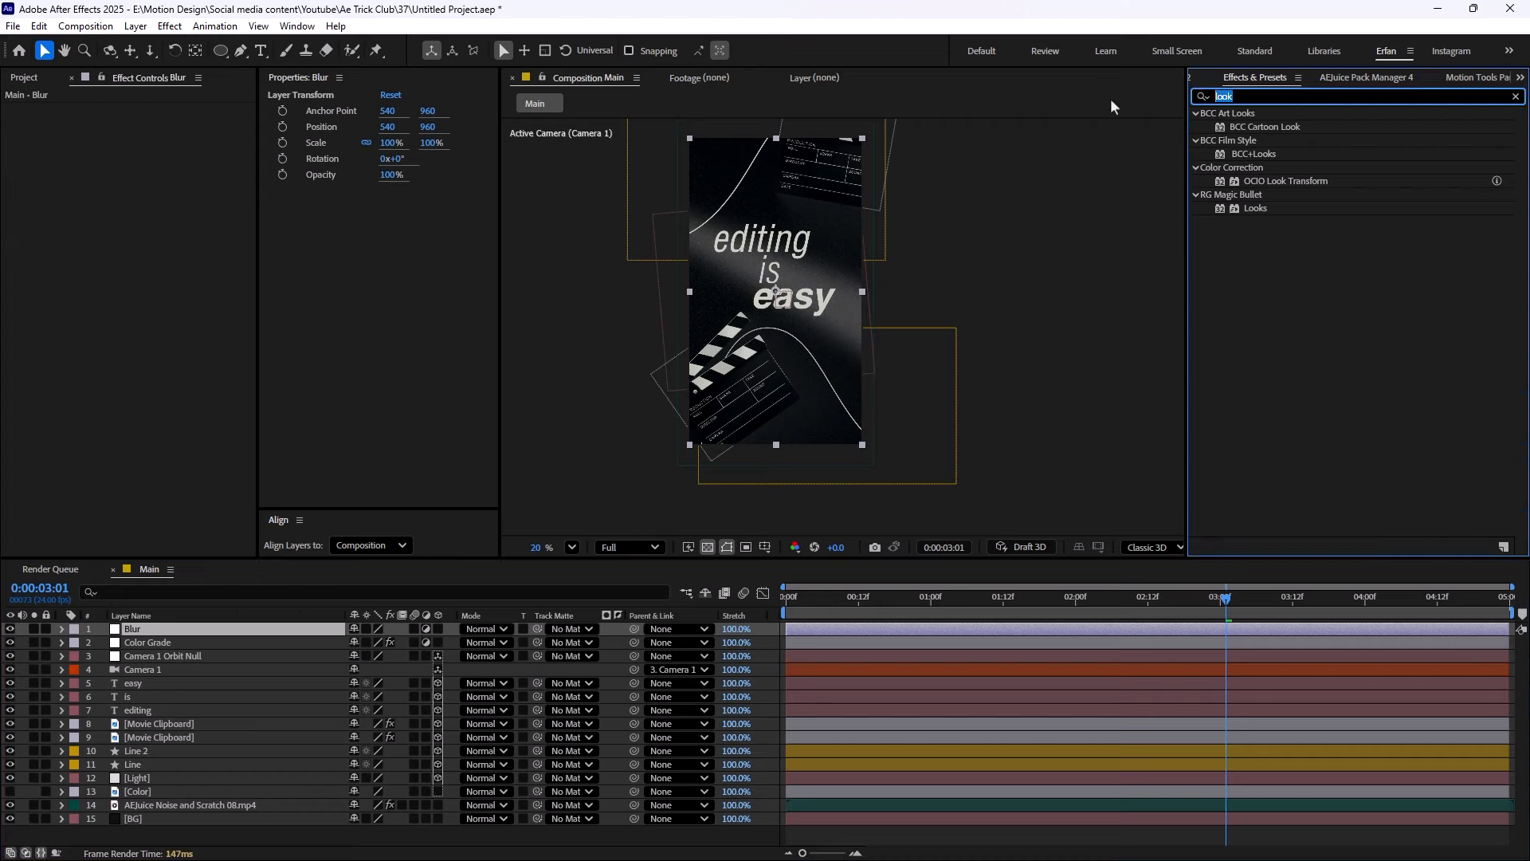
pyautogui.write('u')
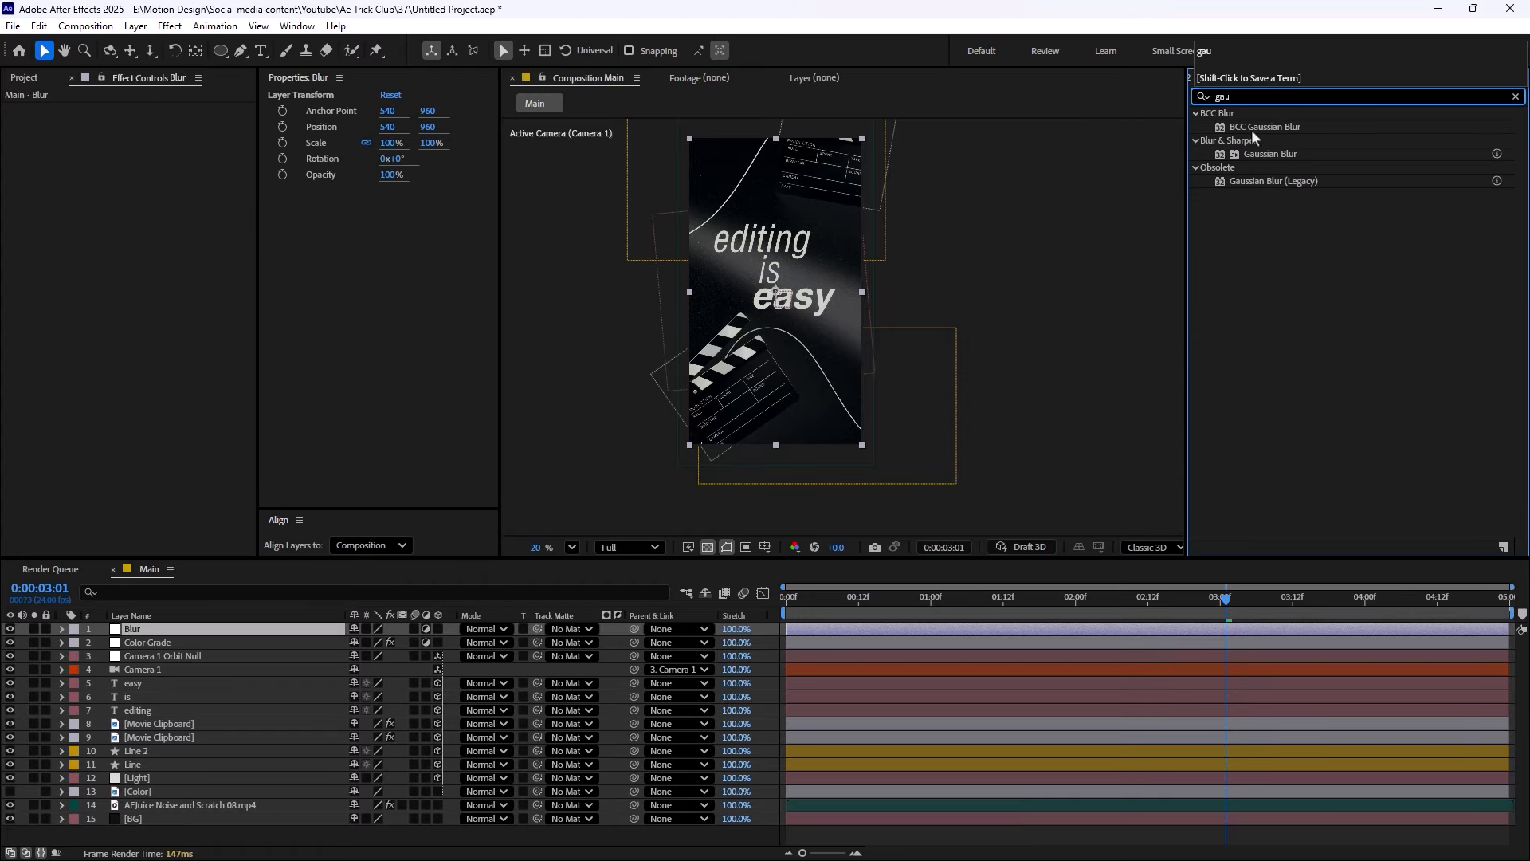
pyautogui.moveTo(1296, 153); pyautogui.dragTo(191, 630)
pyautogui.click(148, 123)
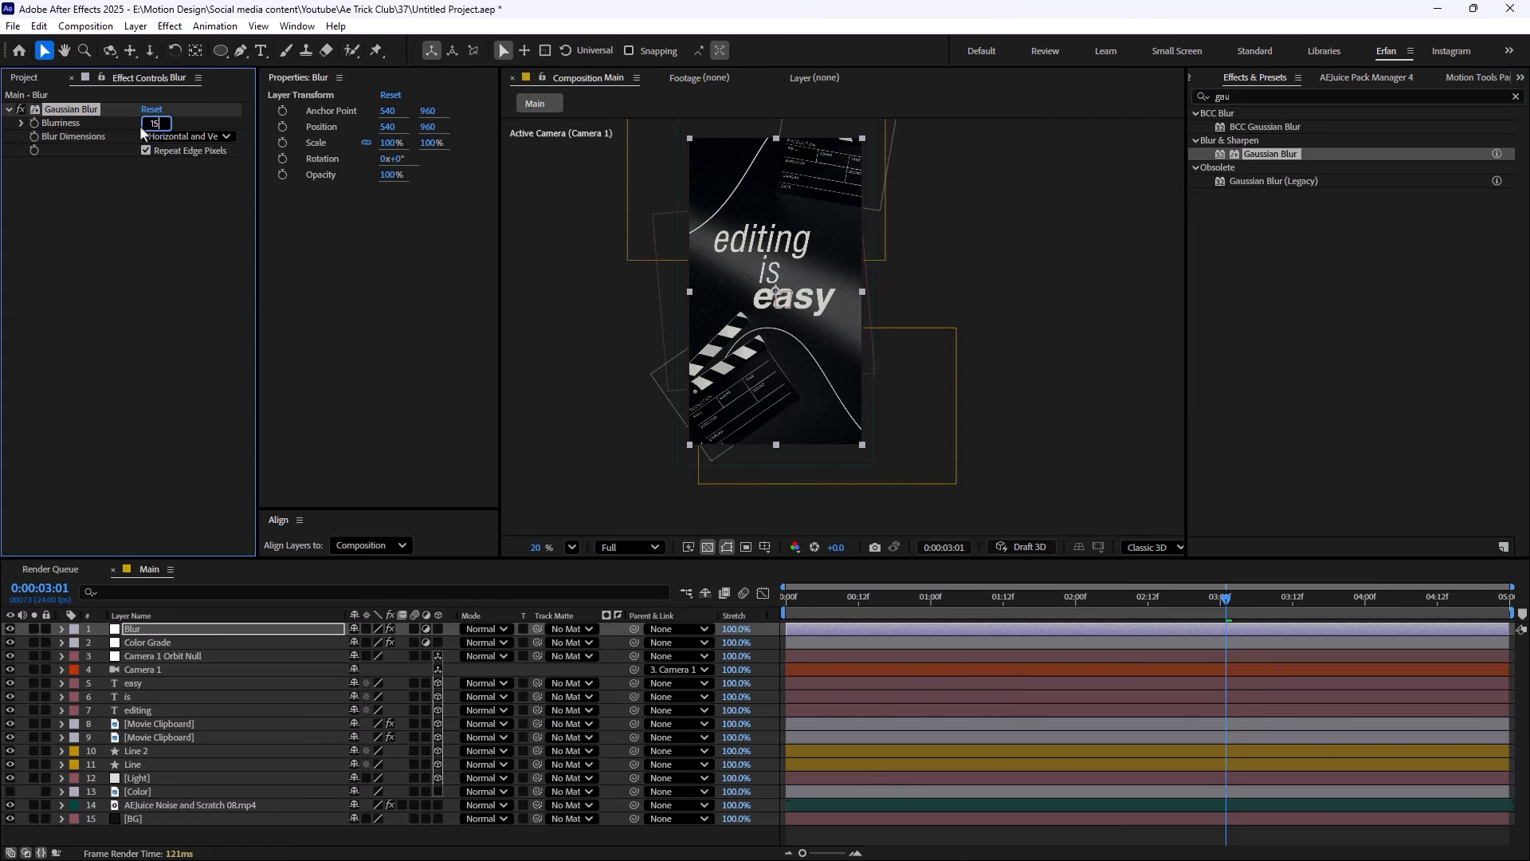
pyautogui.write('15')
pyautogui.press('Return')
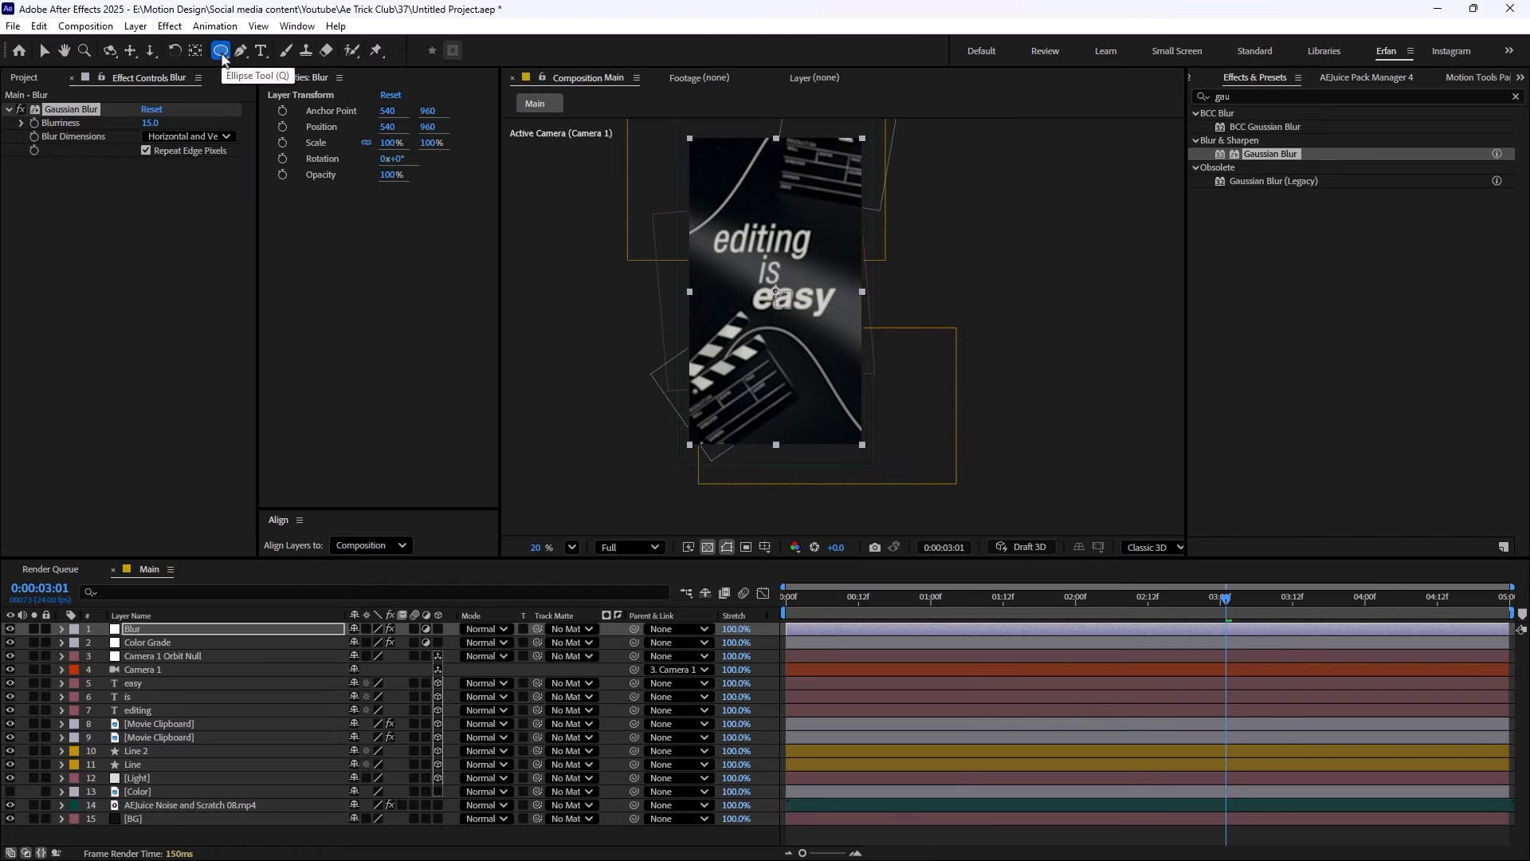
# Add a full-frame elliptical mask to the Blur layer, inverted and feathered by 102 pixels, so only the frame edges blur
pyautogui.doubleClick(222, 51)
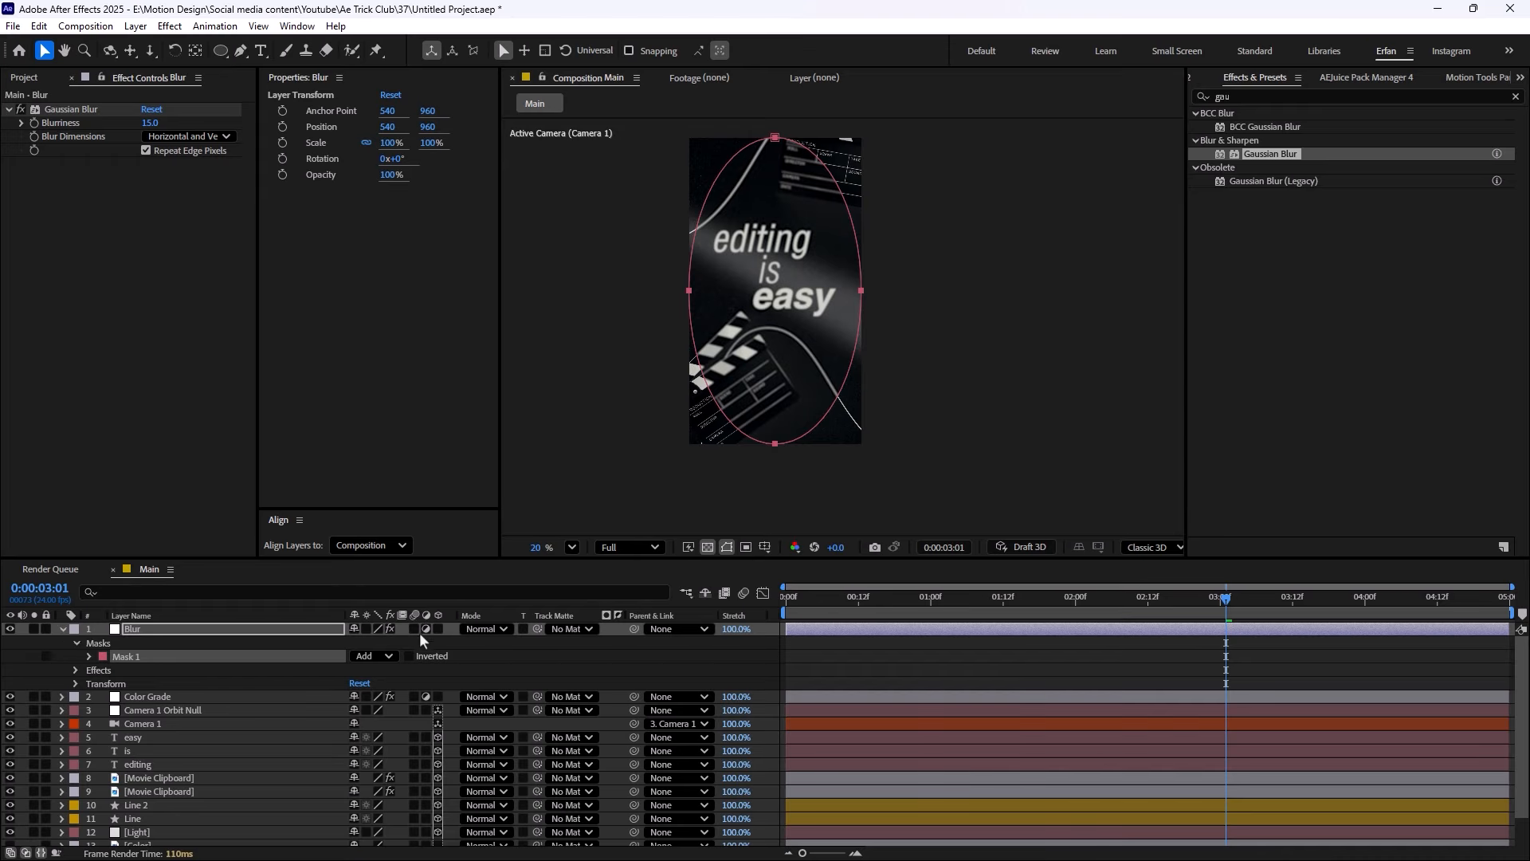
pyautogui.click(410, 656)
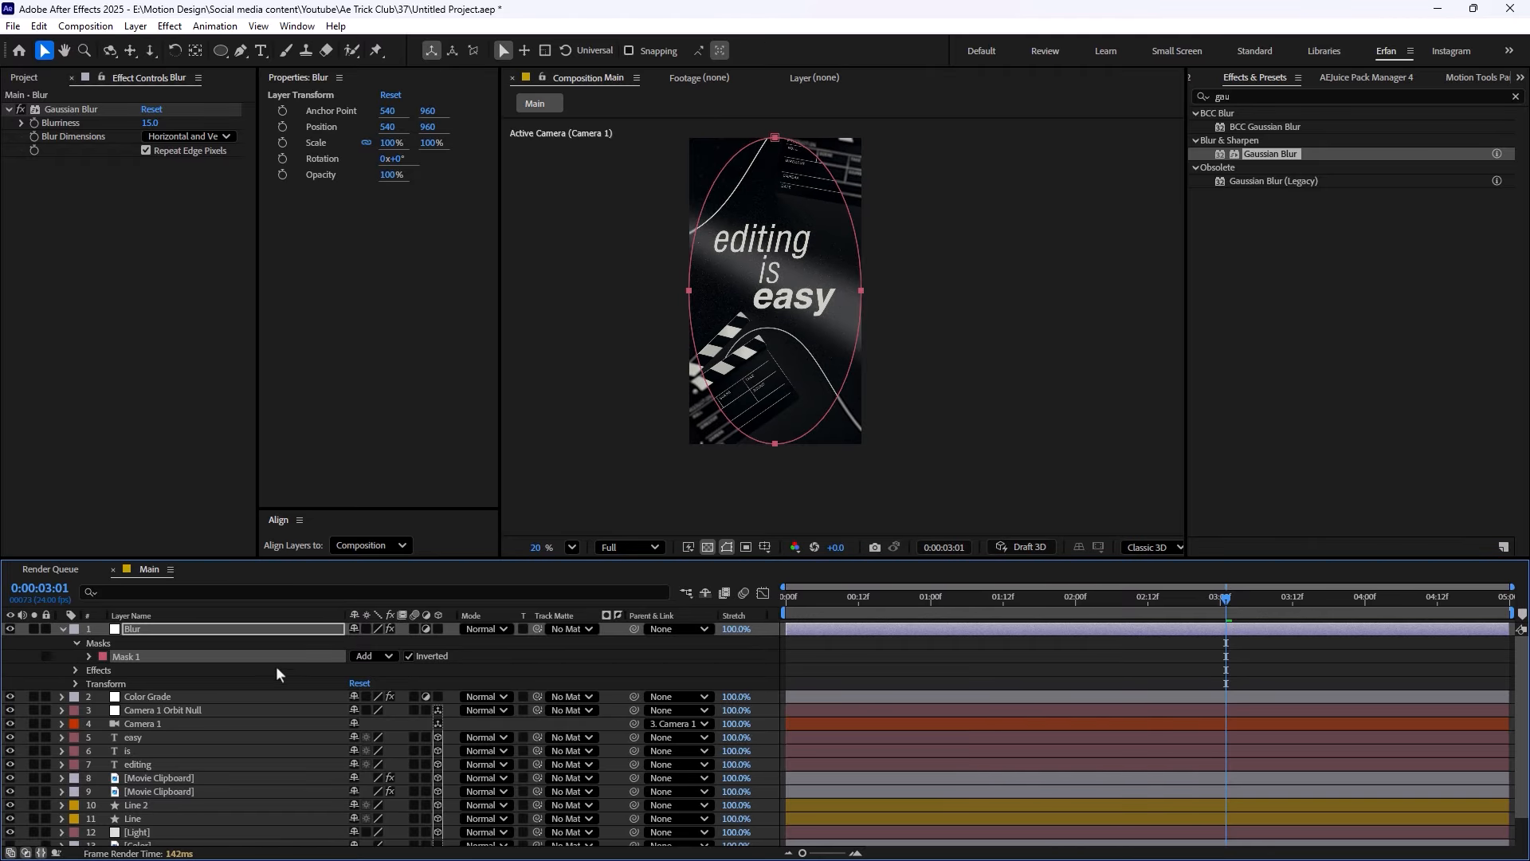
pyautogui.press('f')
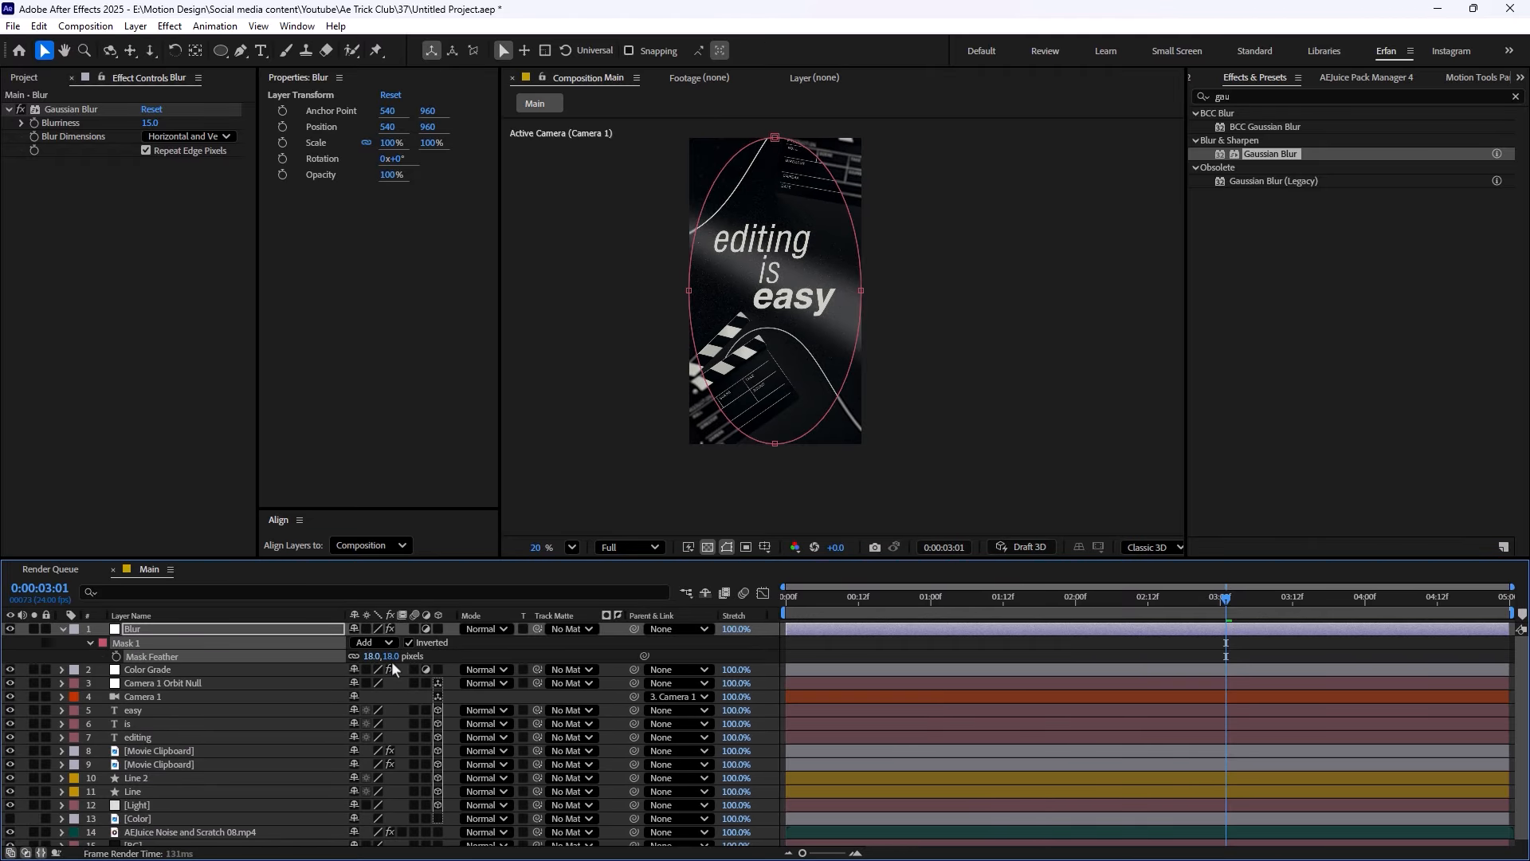
pyautogui.moveTo(453, 658); pyautogui.dragTo(498, 657)
pyautogui.scroll(2, 792, 455)
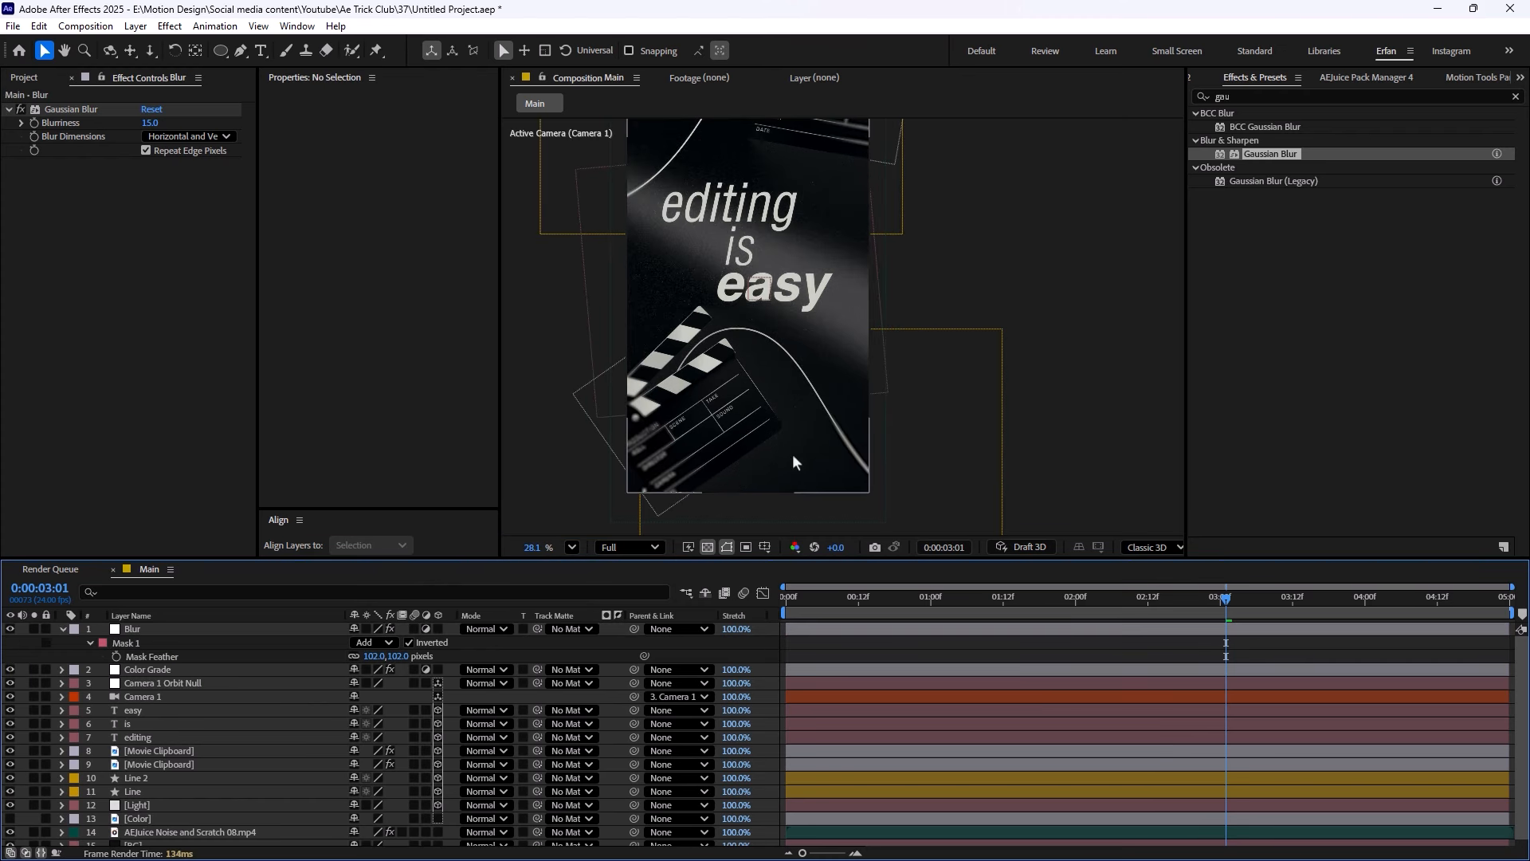
pyautogui.scroll(-3, 809, 342)
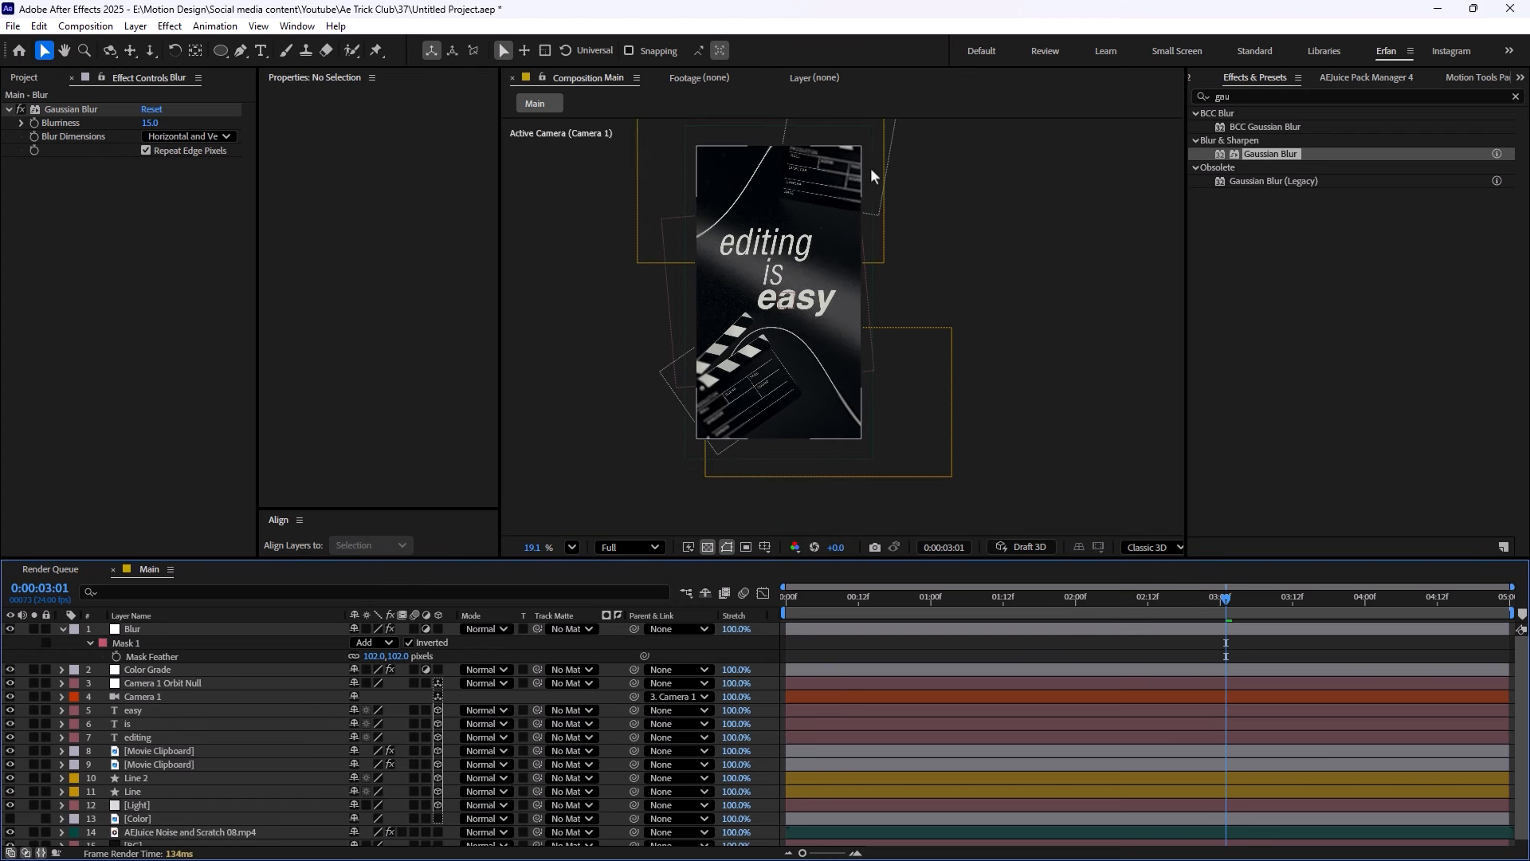
pyautogui.scroll(1, 810, 338)
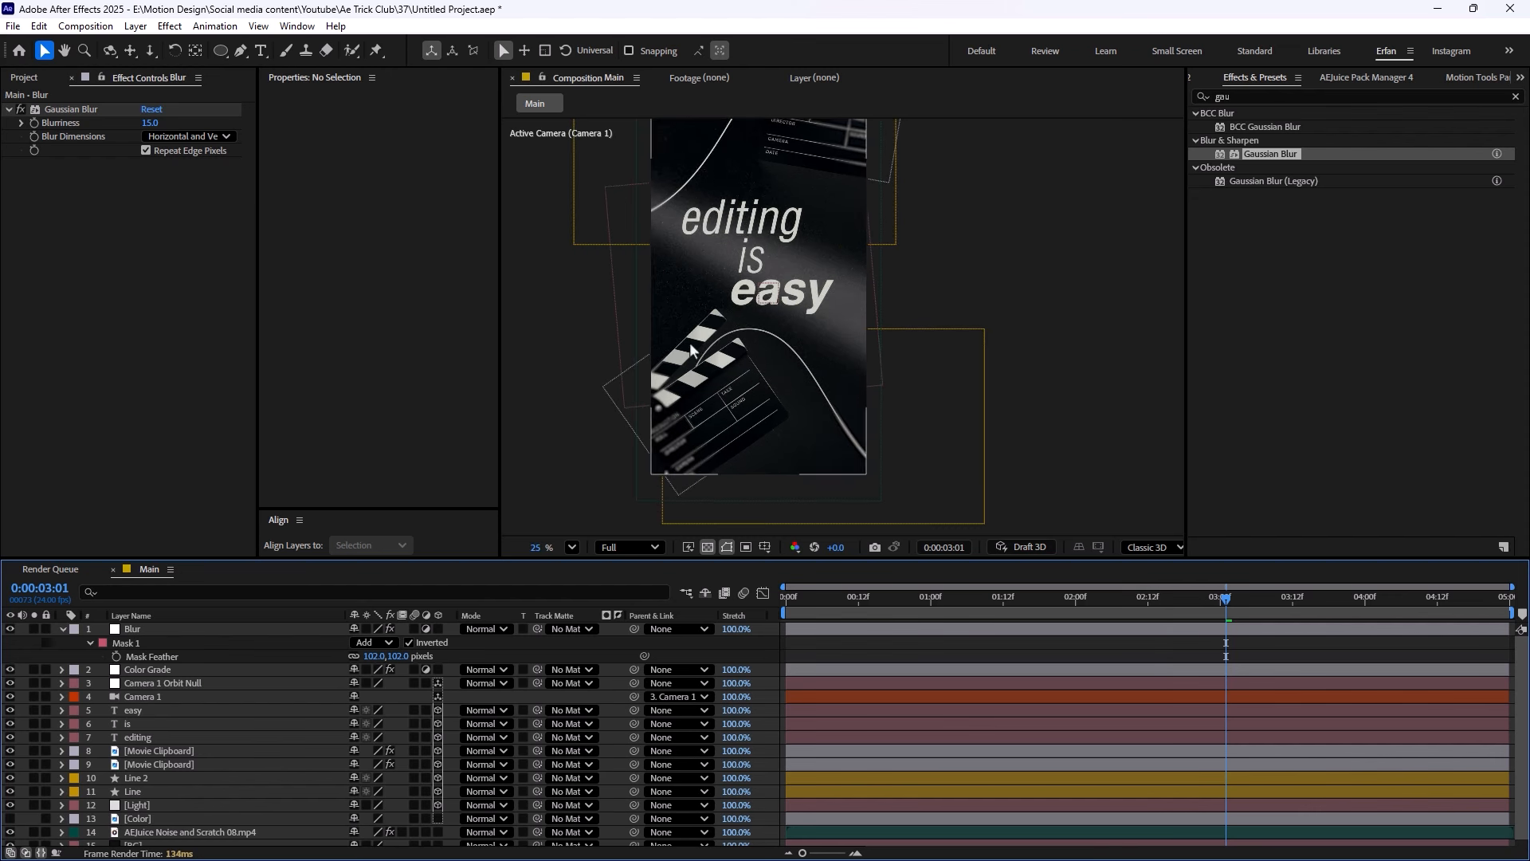
# Duplicate the Blur layer and remove all effects from the copy
pyautogui.click(87, 629)
pyautogui.click(62, 629)
pyautogui.hotkey('ctrl', 'd')
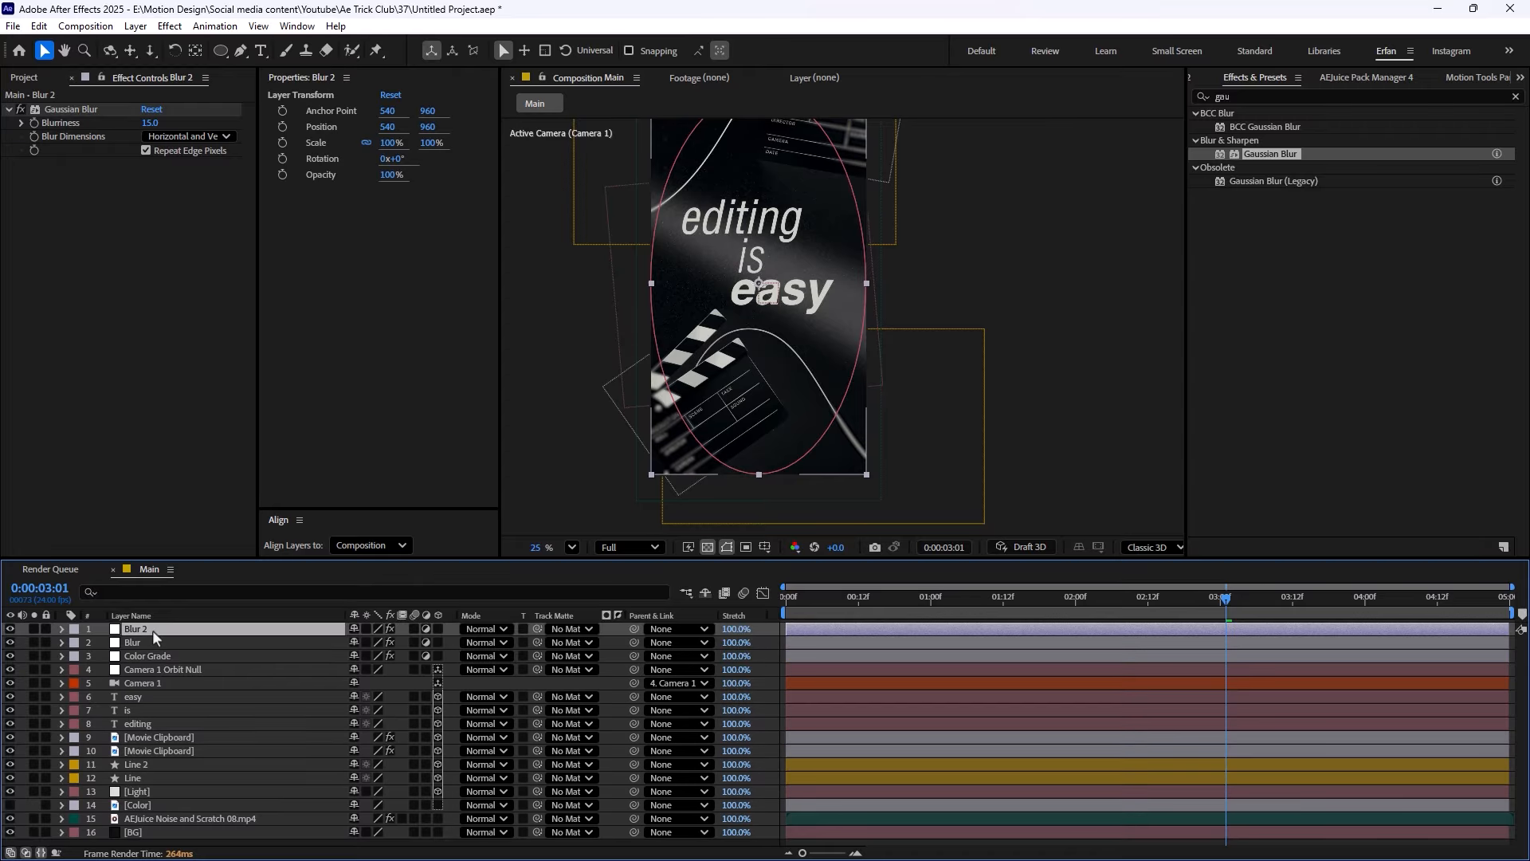
pyautogui.hotkey('ctrl', 'shift', 'e')
# Apply the CC Vignette effect to the Blur 2 layer and view the whole frame
pyautogui.click(1243, 96)
pyautogui.write('v')
pyautogui.press('BackSpace')
pyautogui.write('cc vi')
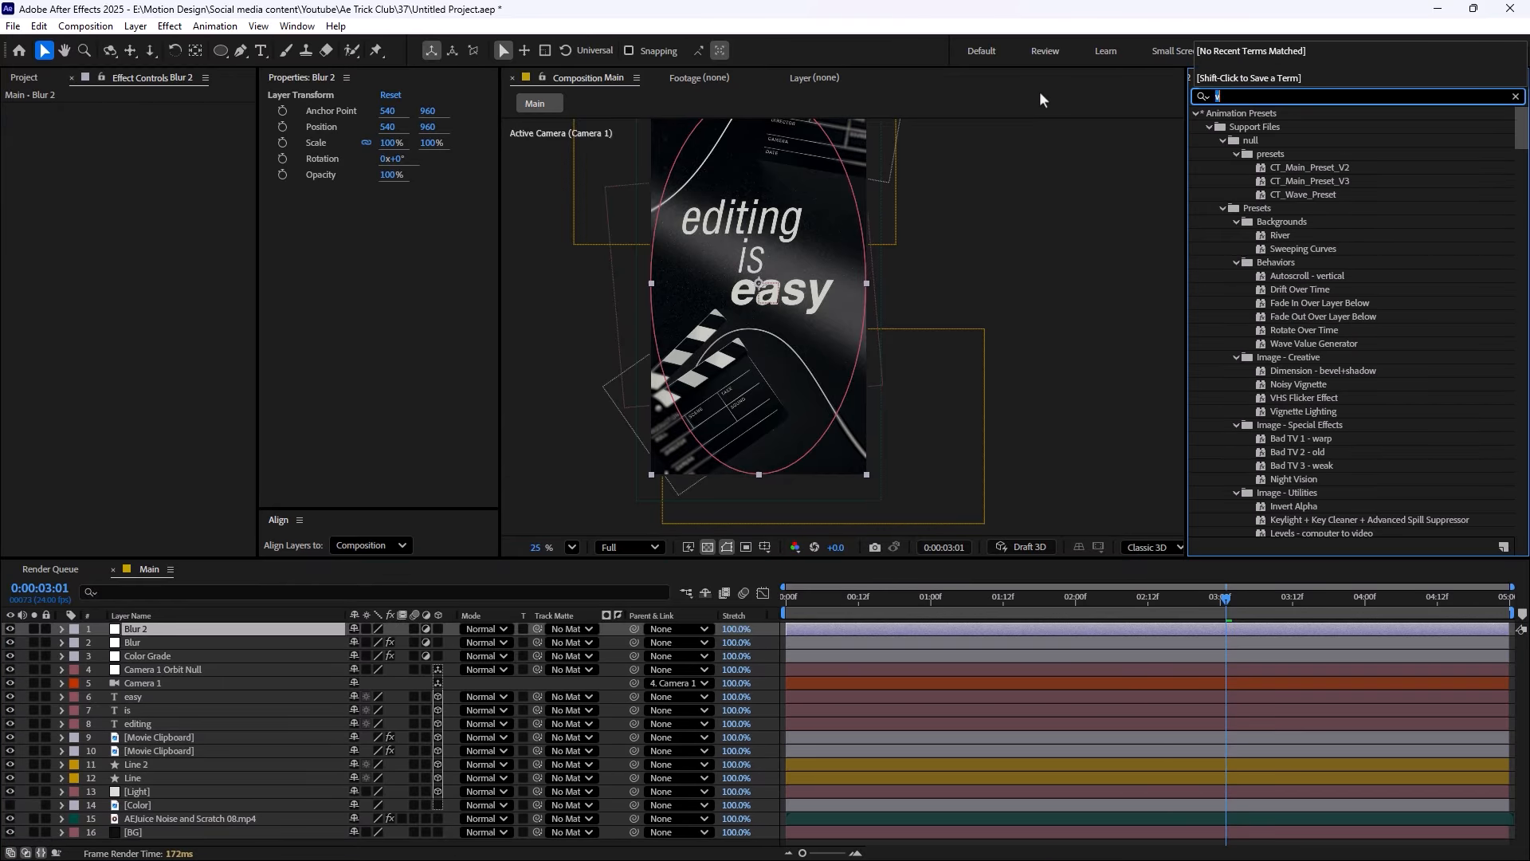
pyautogui.moveTo(1250, 262); pyautogui.dragTo(213, 630)
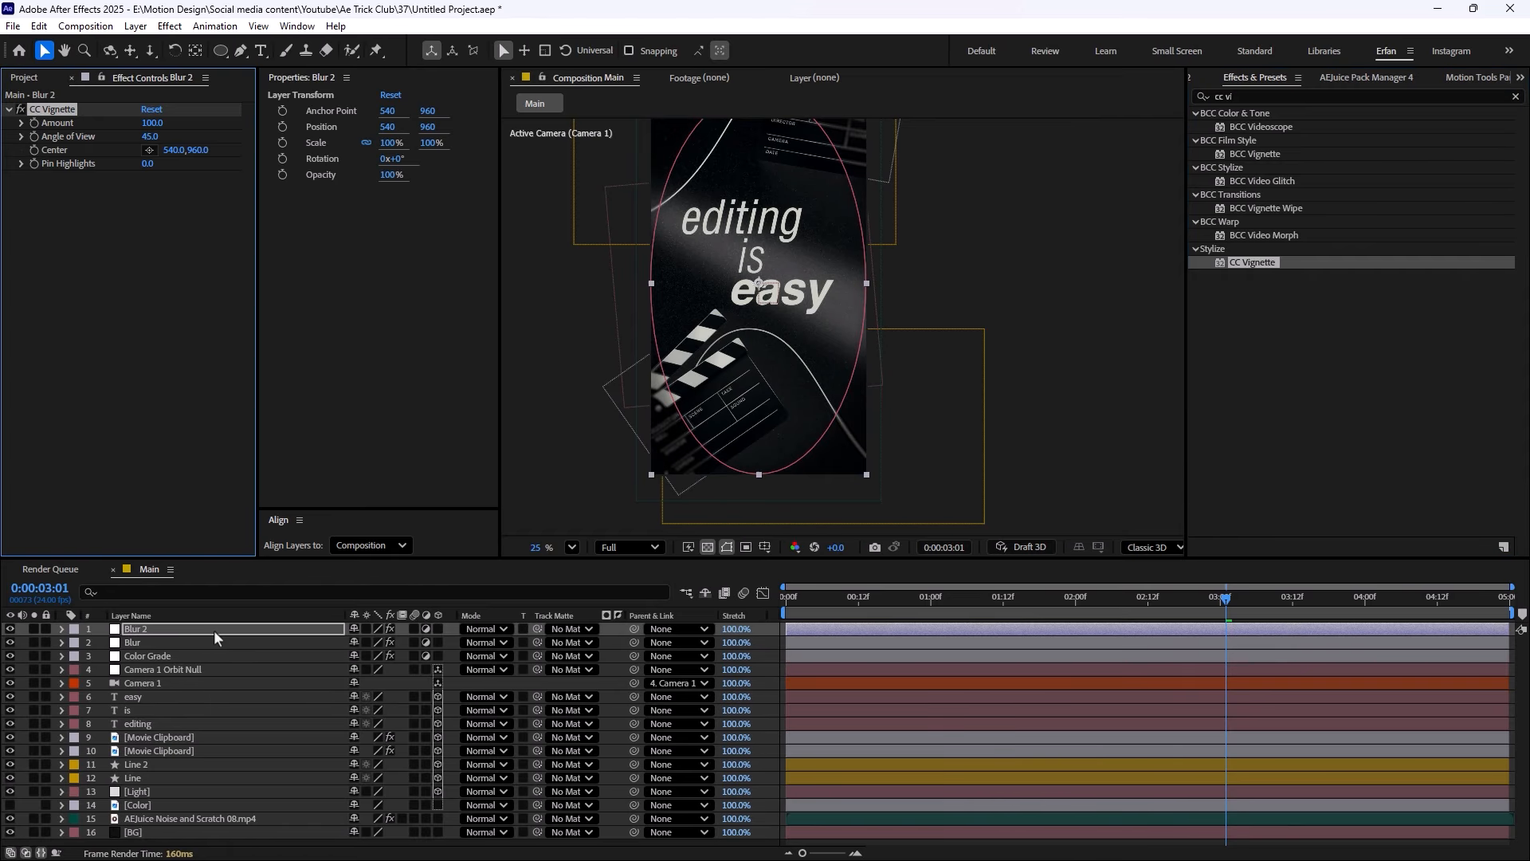
pyautogui.click(1084, 333)
pyautogui.press(',')
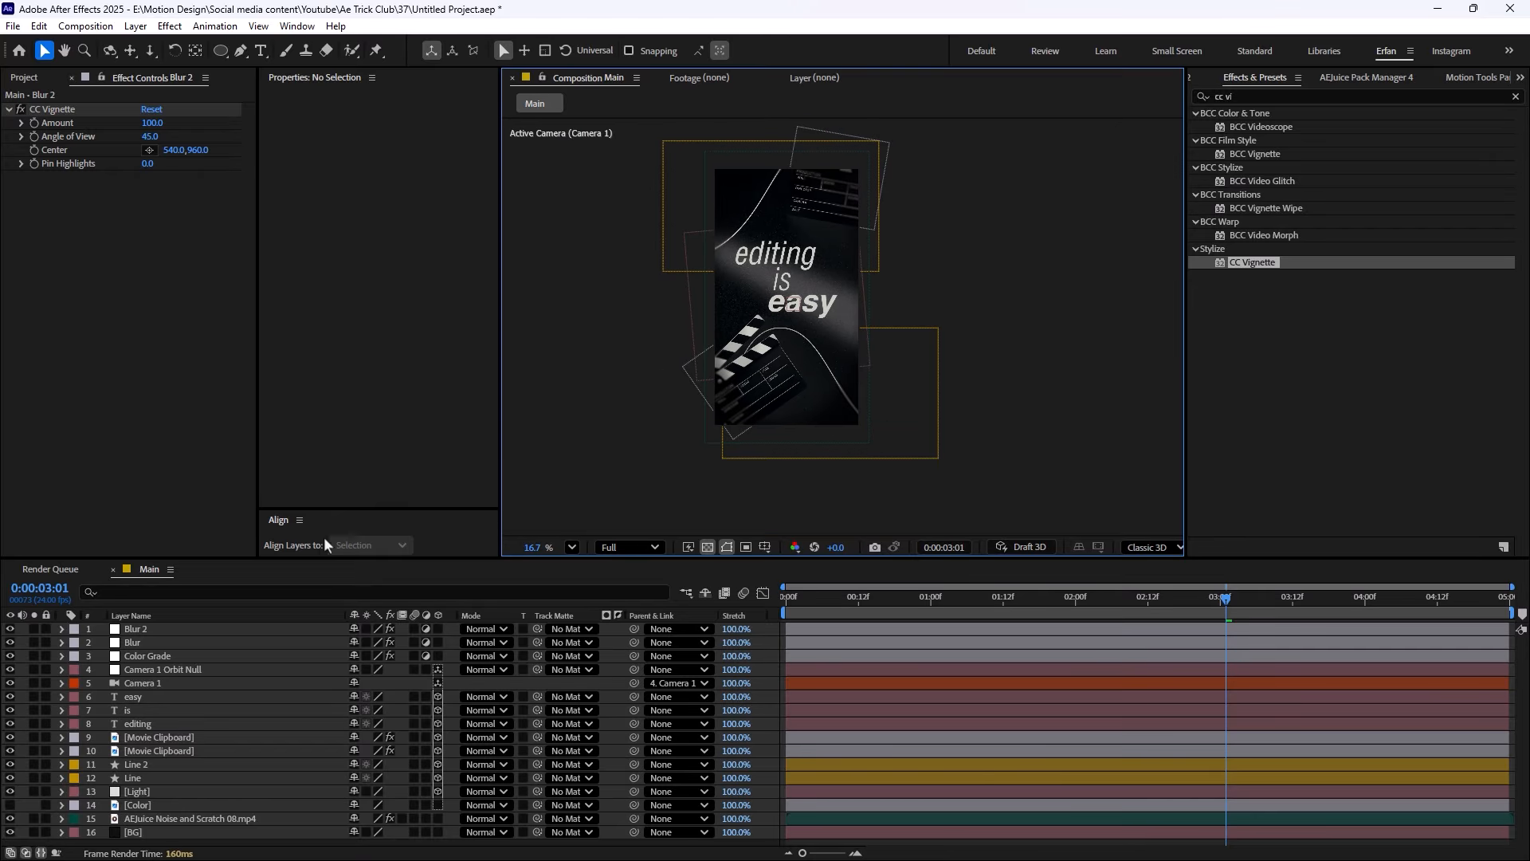
# Rename the Blur 2 layer as Vignette
pyautogui.click(180, 630)
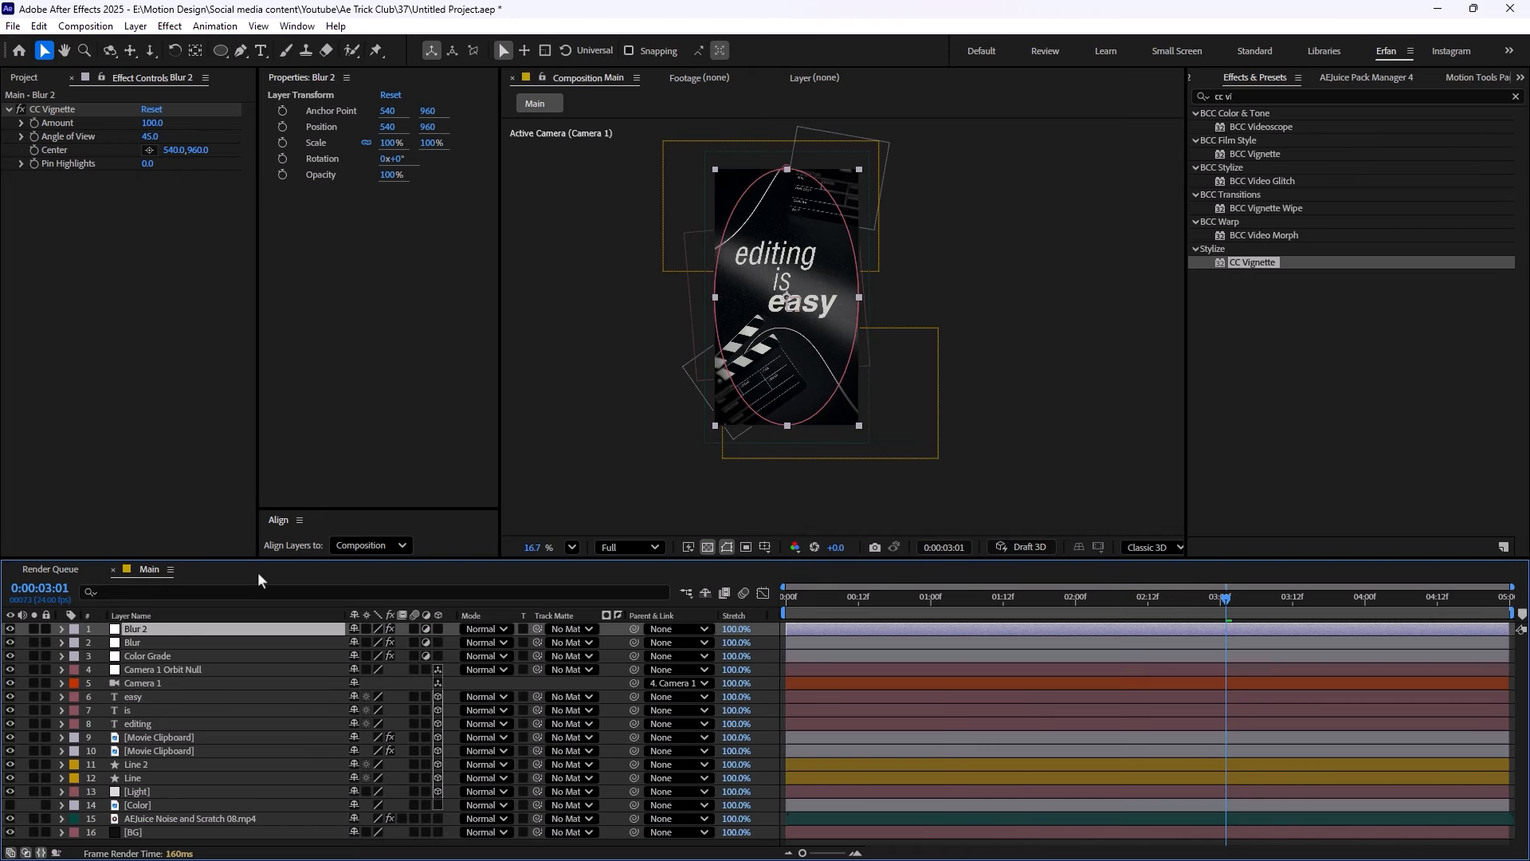
pyautogui.press('Return')
pyautogui.write('Vignette')
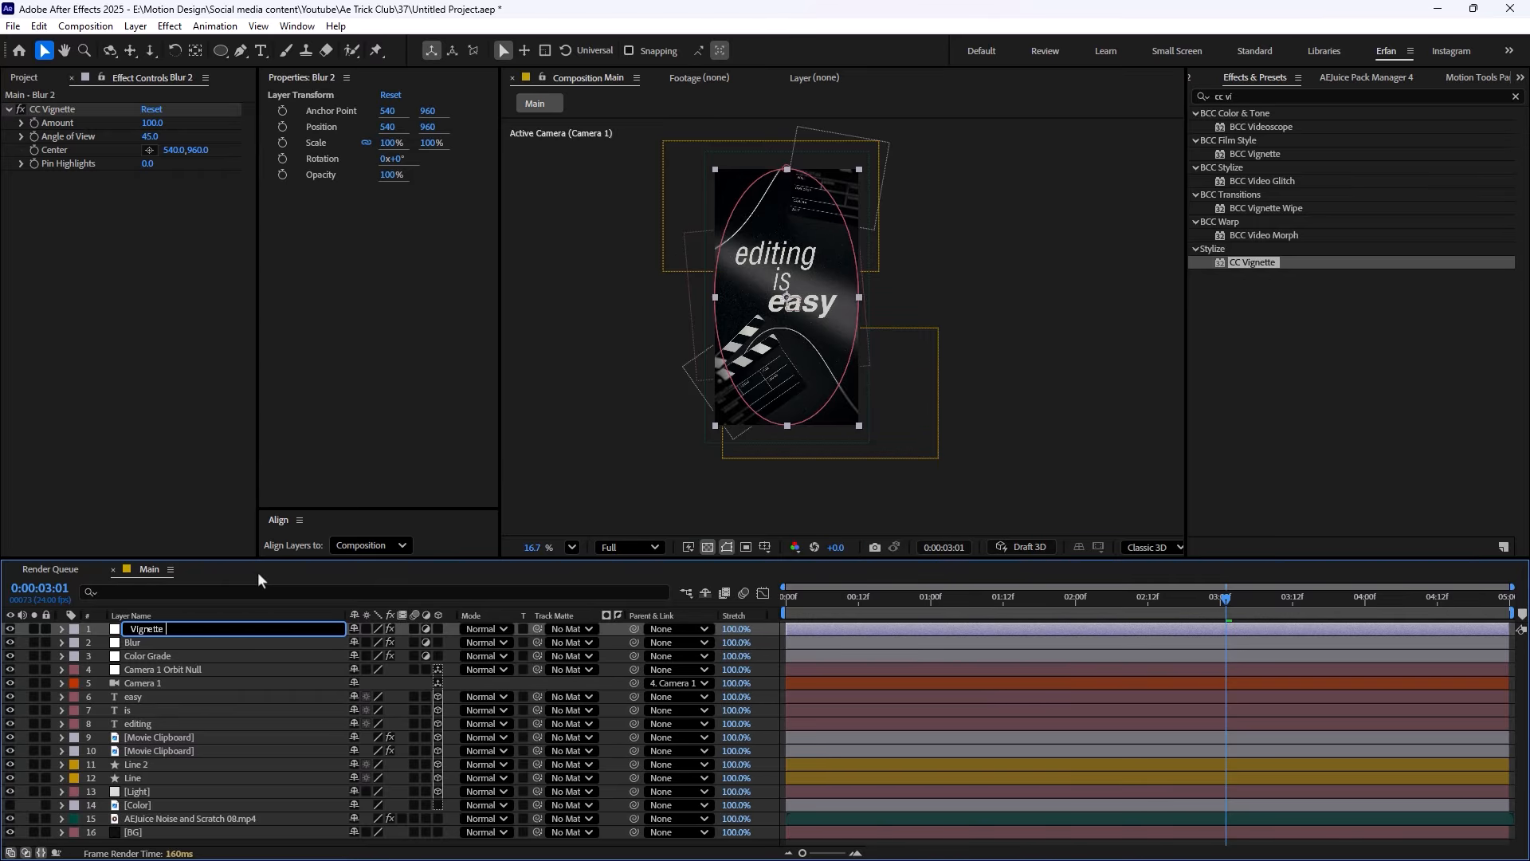
pyautogui.press('Return')
# Preview the finished animation from the start of the composition
pyautogui.click(1016, 438)
pyautogui.press('Home')
pyautogui.press('space')
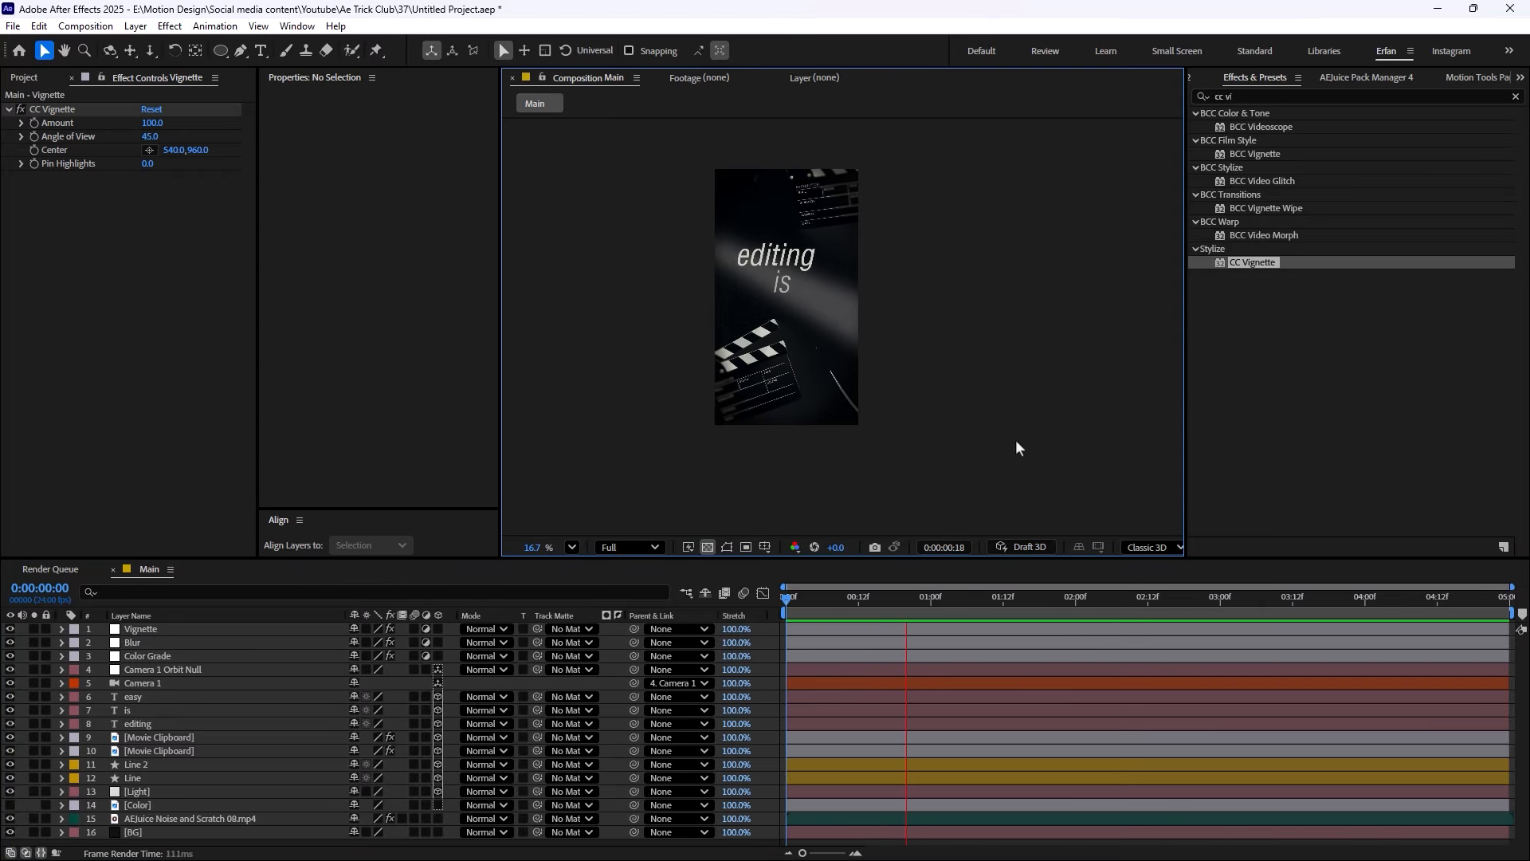